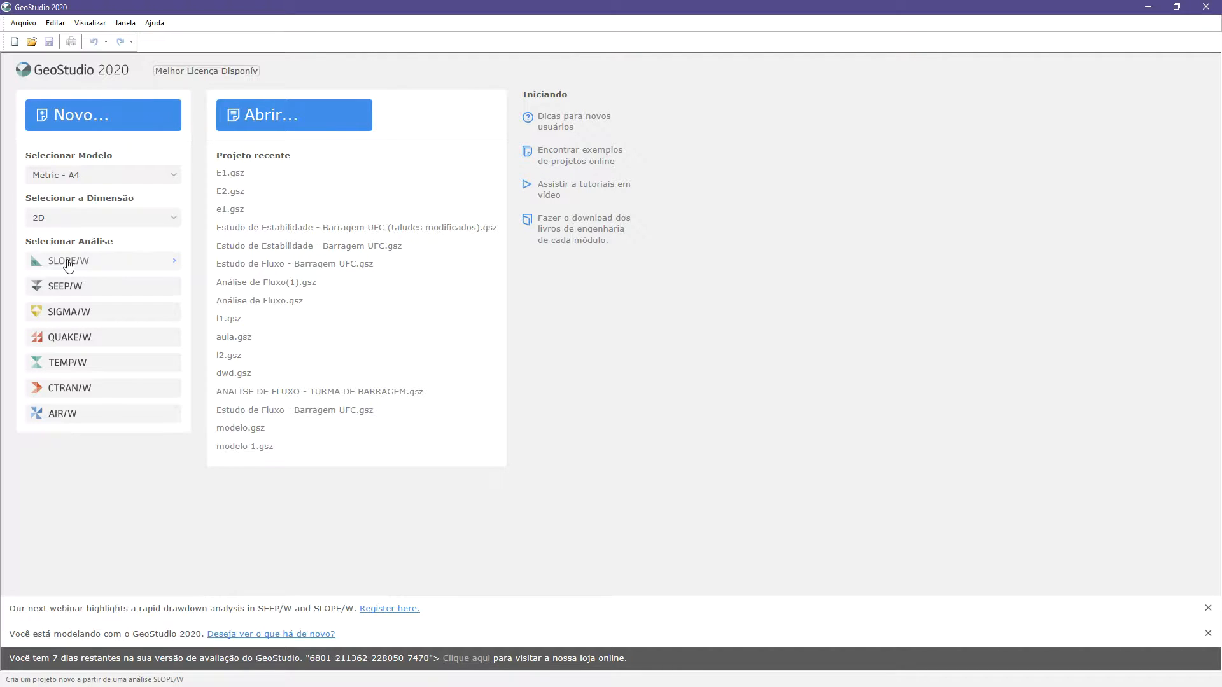
Create a new 2D SEEP/W analysis project using the Metric - A4 template.
mouse_move(70, 293)
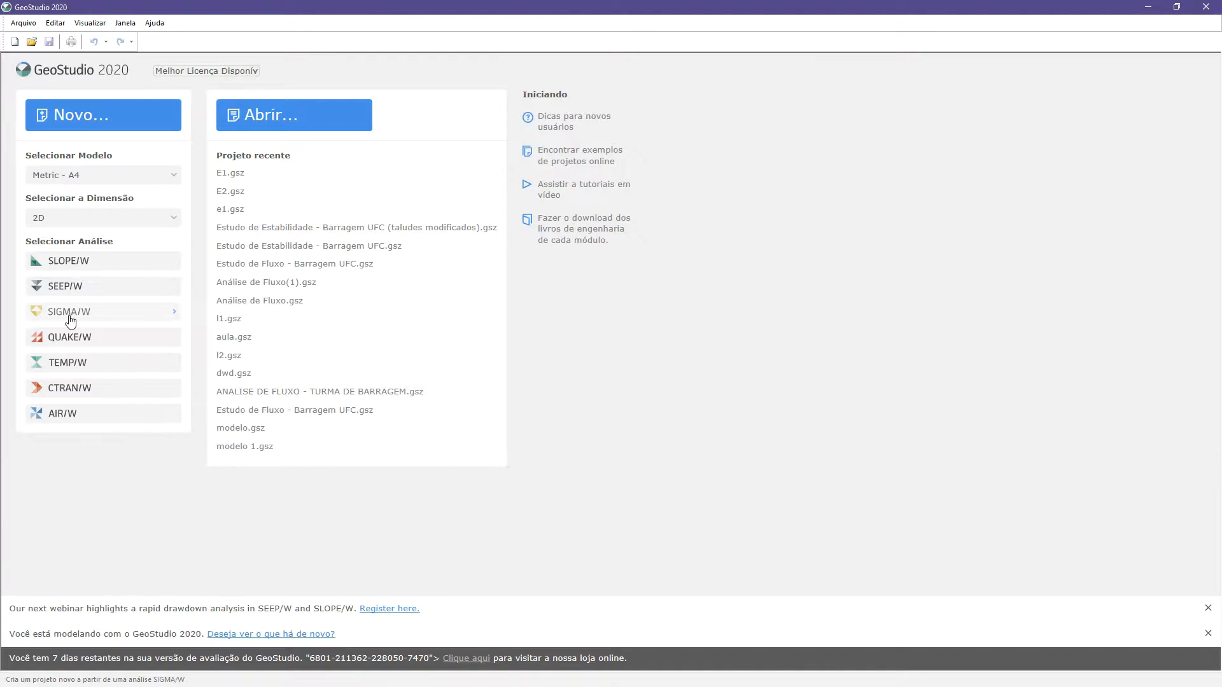
mouse_move(70, 321)
mouse_move(67, 348)
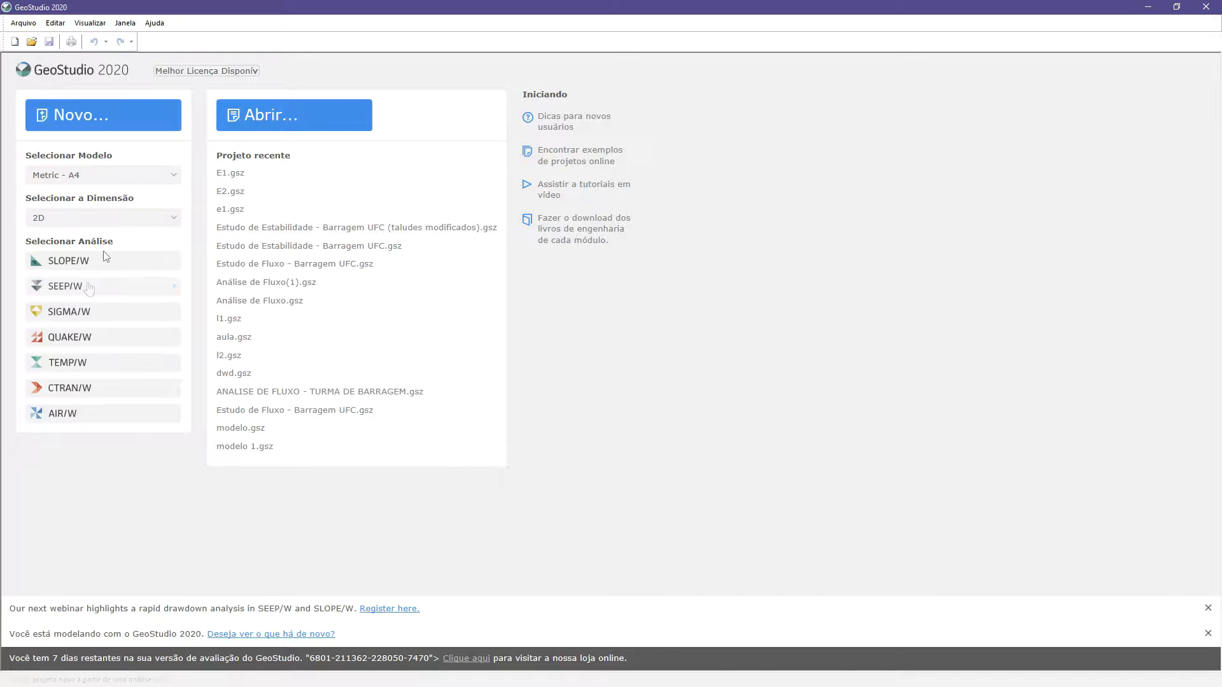
left_click(165, 177)
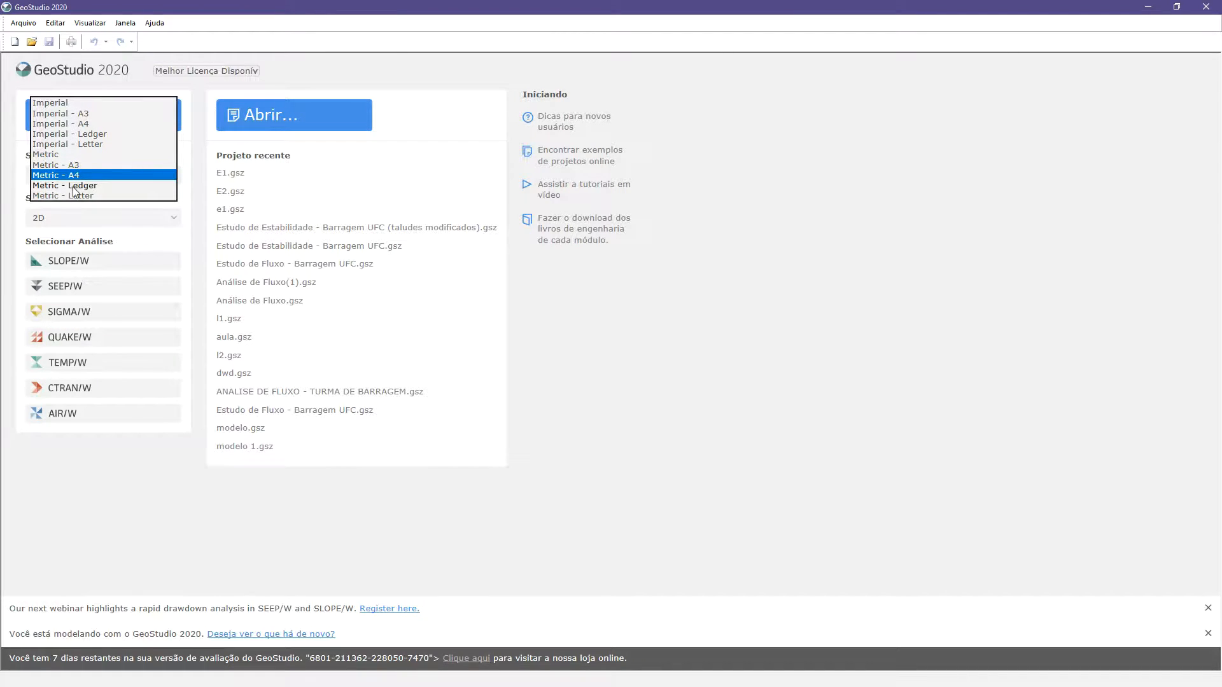
left_click(46, 179)
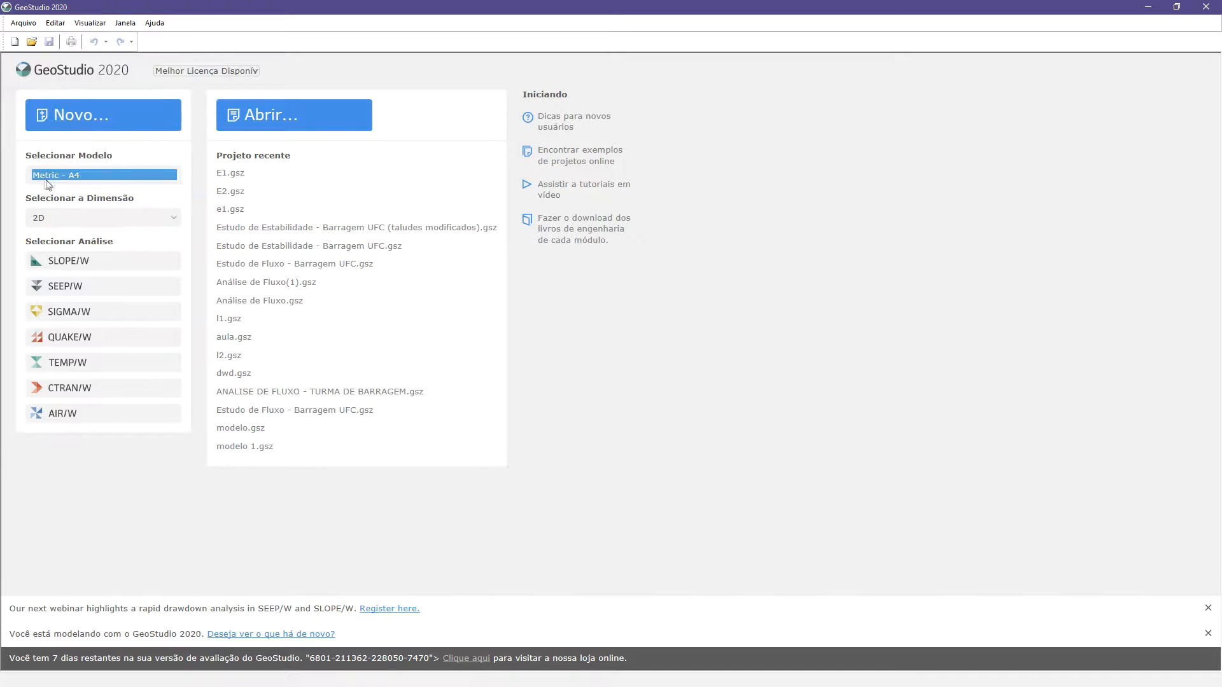
left_click(70, 219)
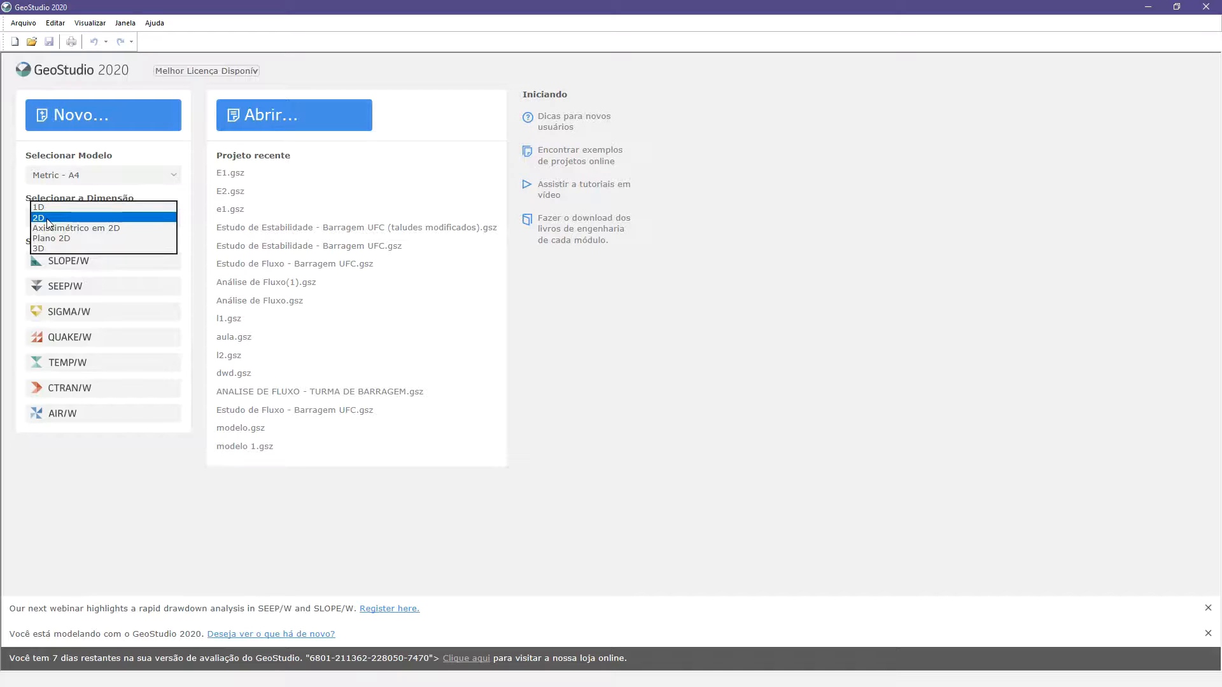
left_click(47, 219)
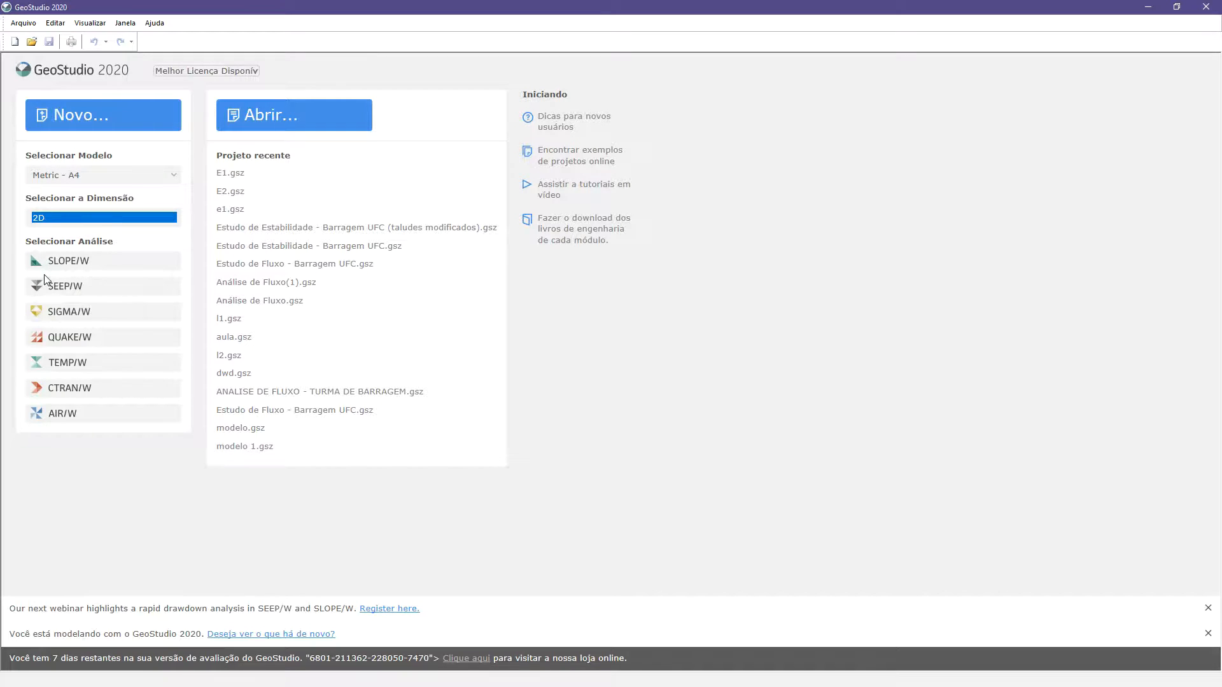
left_click(58, 292)
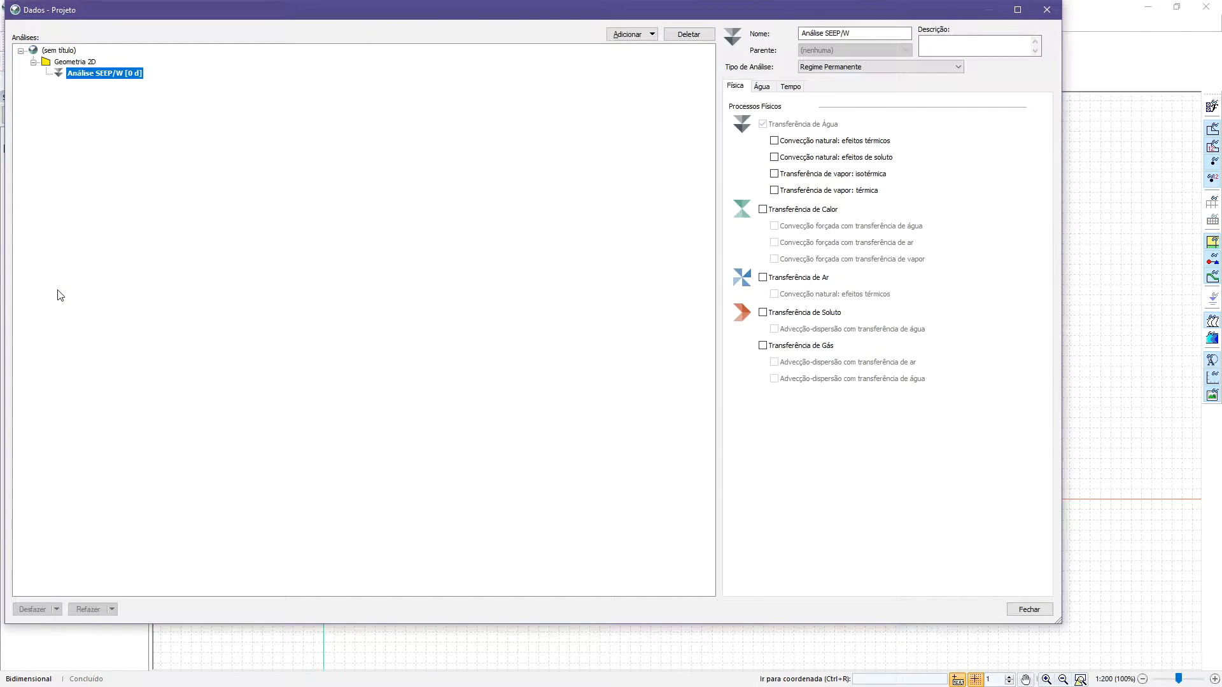
Keep the analysis name Análise SEEP/W and the type Regime Permanente, and close the project data.
left_click_drag(1058, 620, 679, 490)
left_click(450, 33)
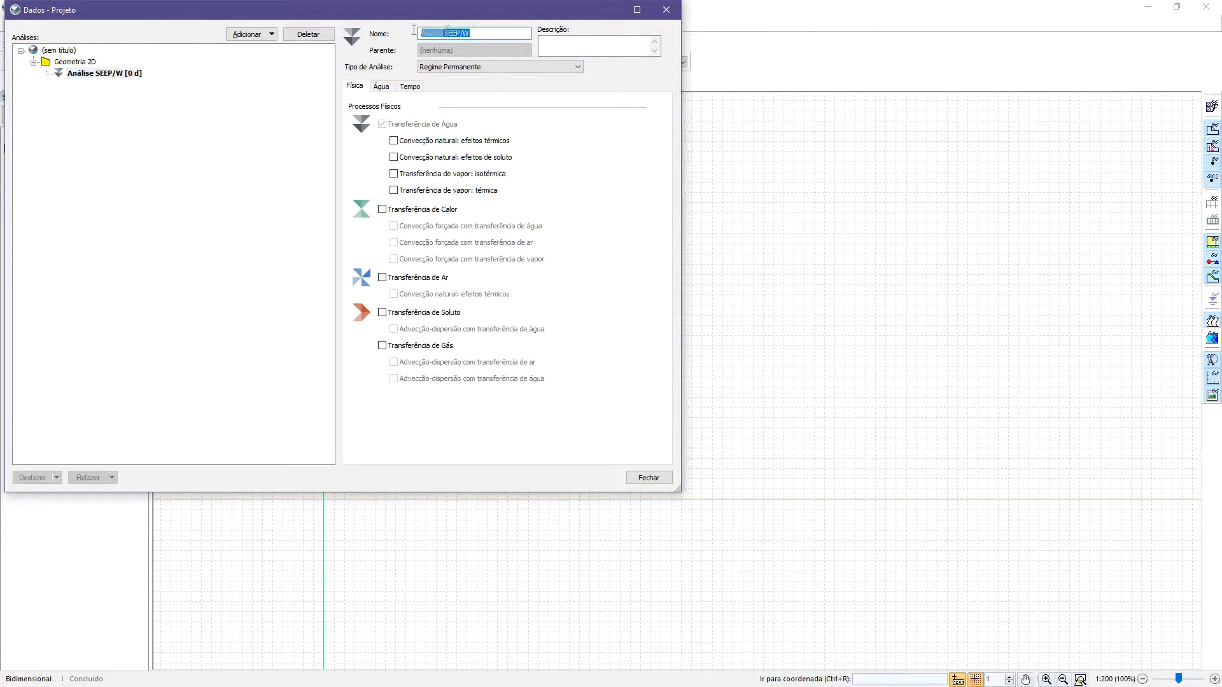
left_click(451, 67)
left_click(444, 76)
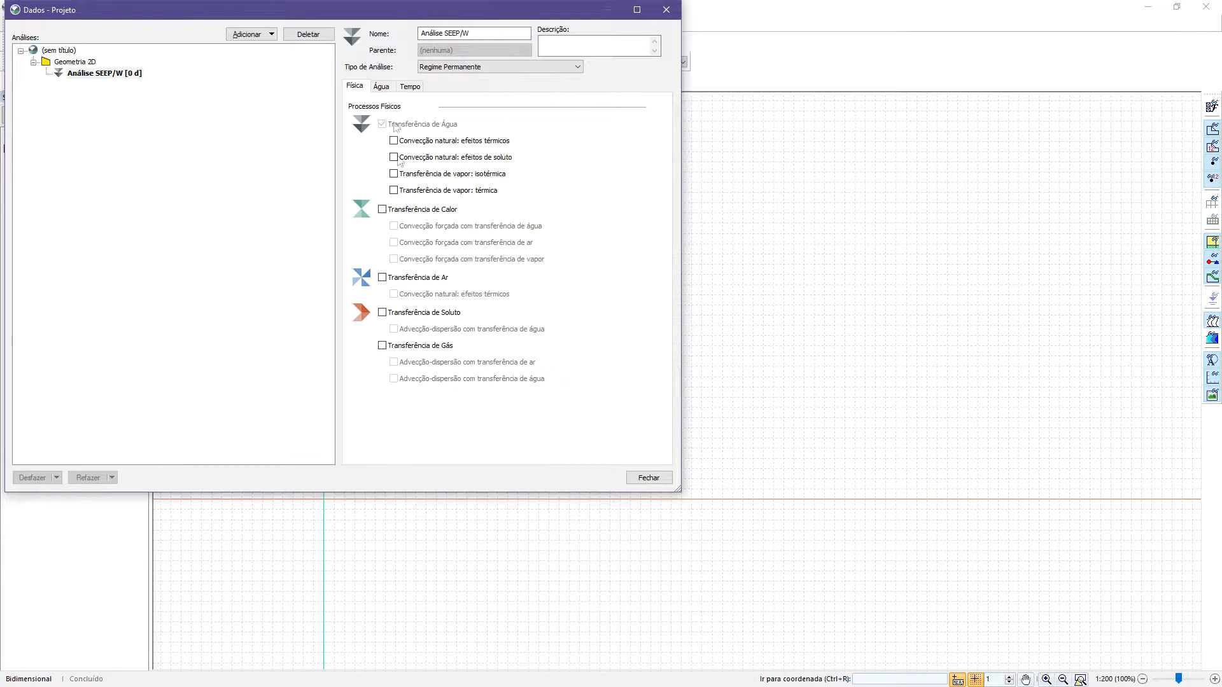
left_click(645, 479)
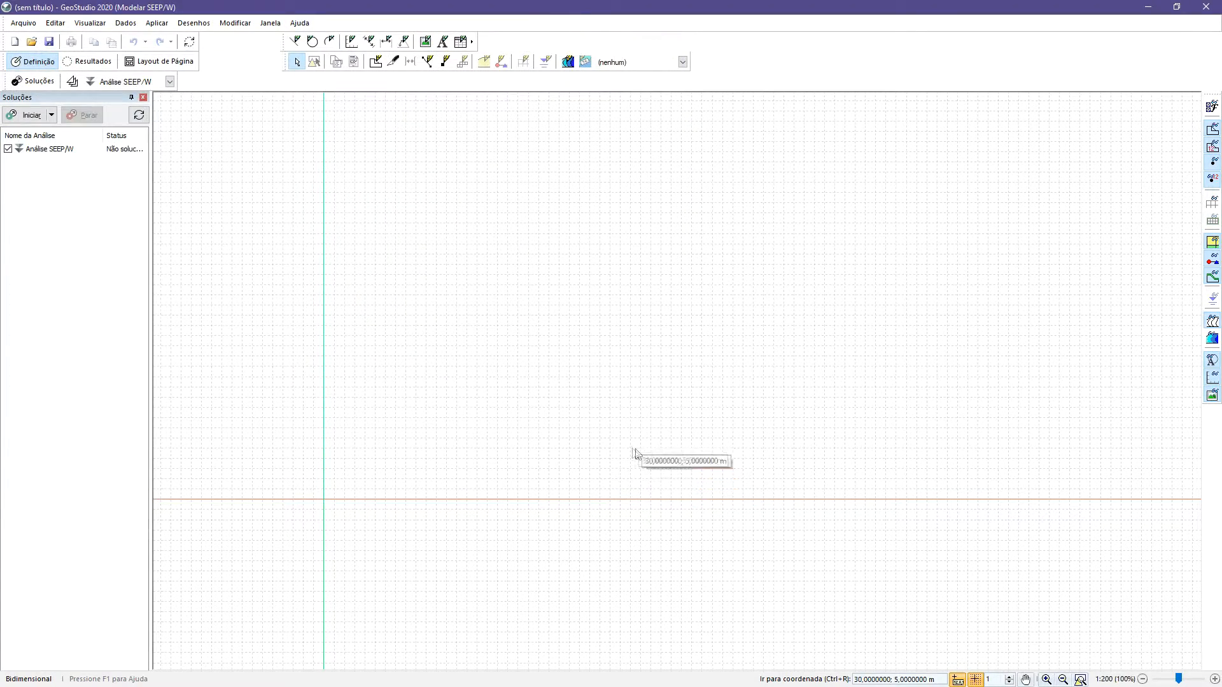
Define the first two geometry points by coordinates at (0, 0) and (0, 10) m.
scroll(635, 446, "down", 2)
left_click_drag(703, 449, 537, 470)
left_click_drag(564, 362, 506, 458)
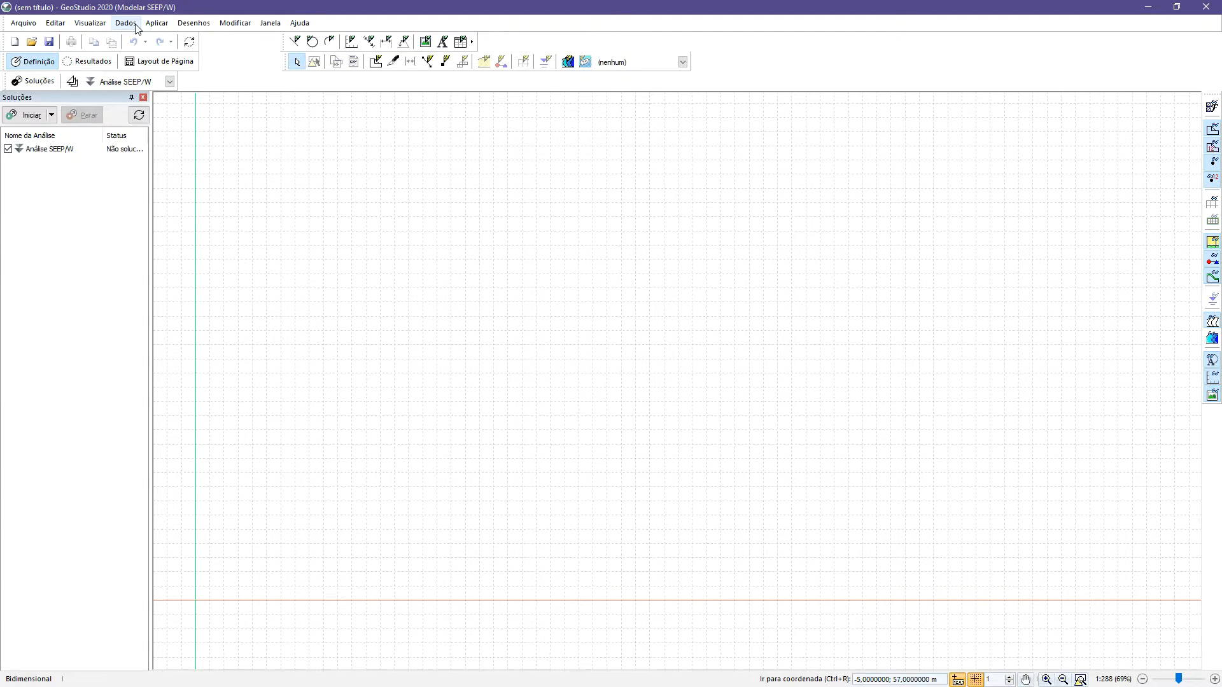
left_click(126, 23)
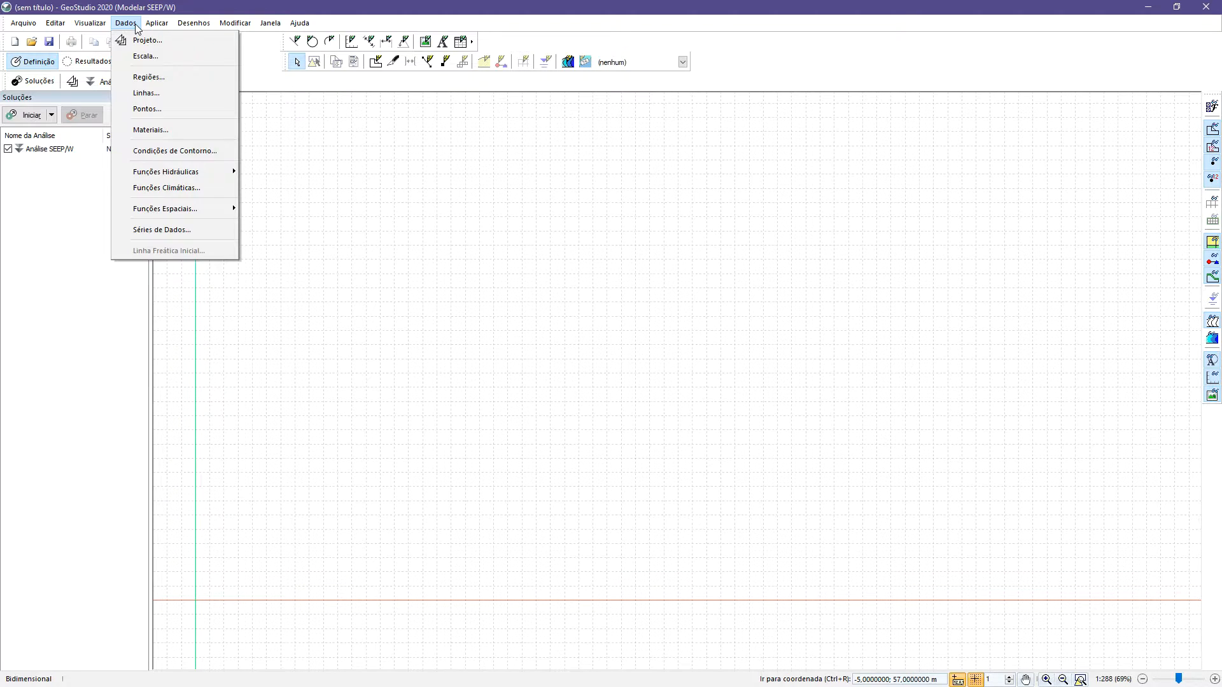
left_click(150, 110)
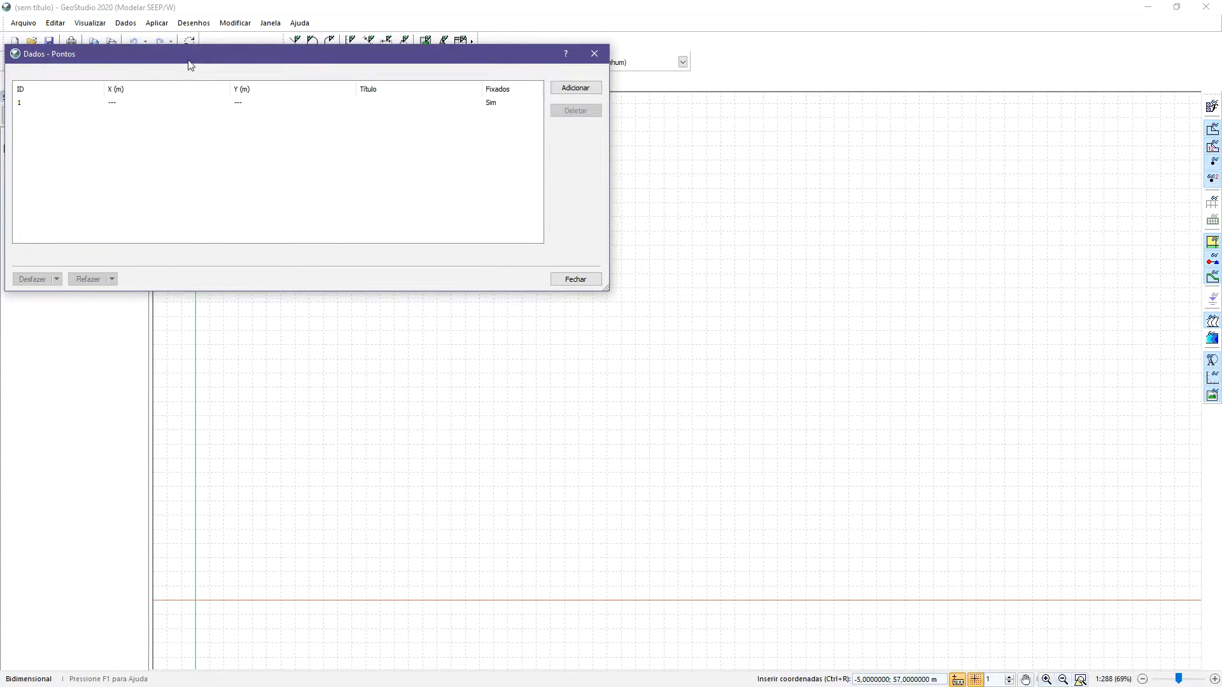
left_click_drag(190, 62, 527, 144)
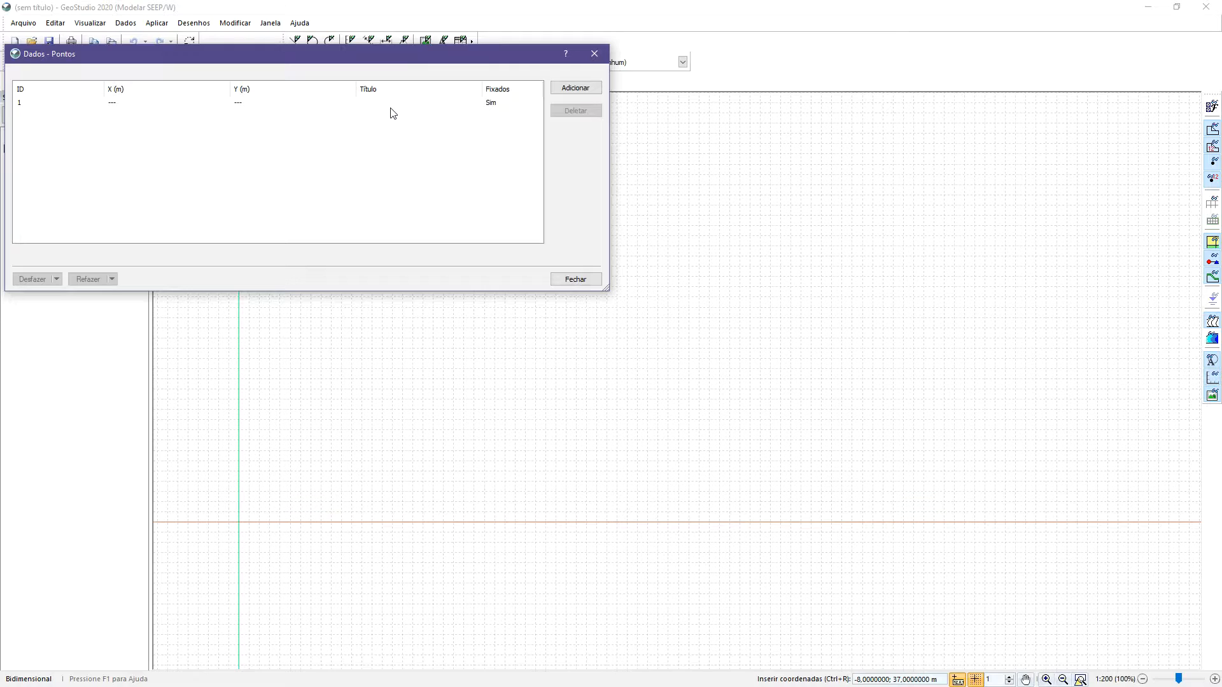
left_click(159, 109)
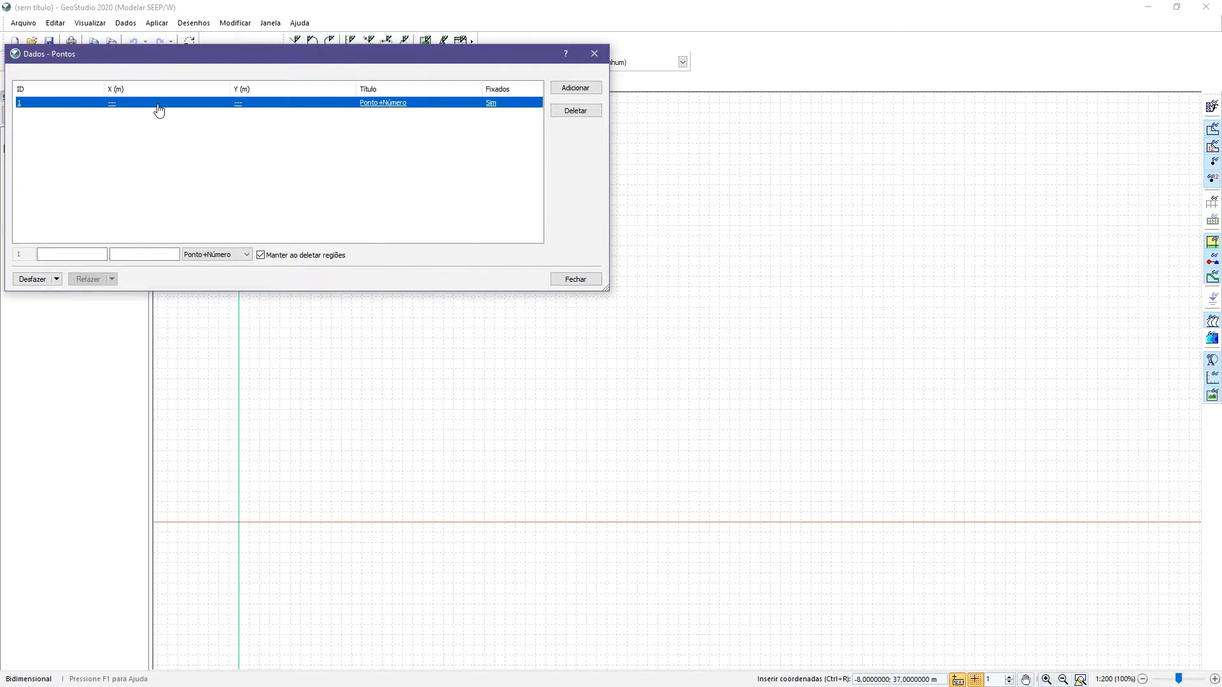
left_click(46, 254)
type("0")
key("Tab")
type("0")
key("Return")
type("0")
key("Tab")
type("10")
key("Return")
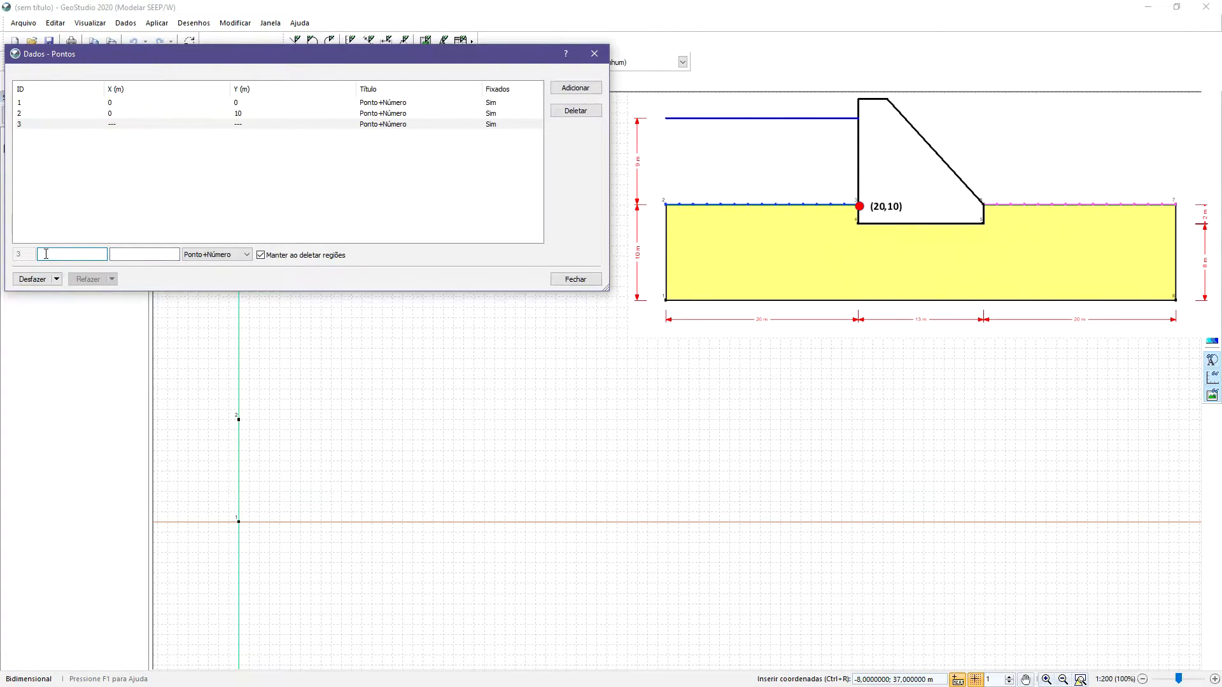
Add geometry points 3 and 4 at (20, 10) and (20, 8) m.
type("20")
key("Tab")
type("10")
key("Return")
type("20")
key("Tab")
type("8")
key("Return")
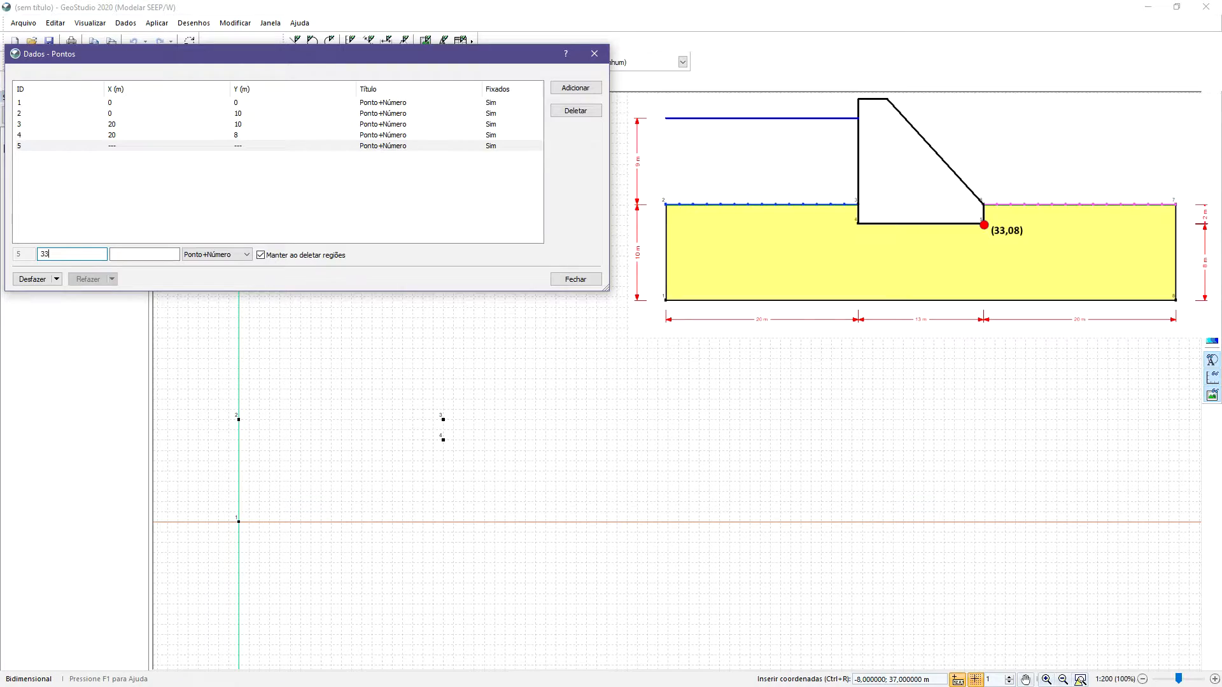
Add points 5 to 8 at (33, 8), (33, 10), (53, 10) and (53, 0) m and close the point data.
key("Return")
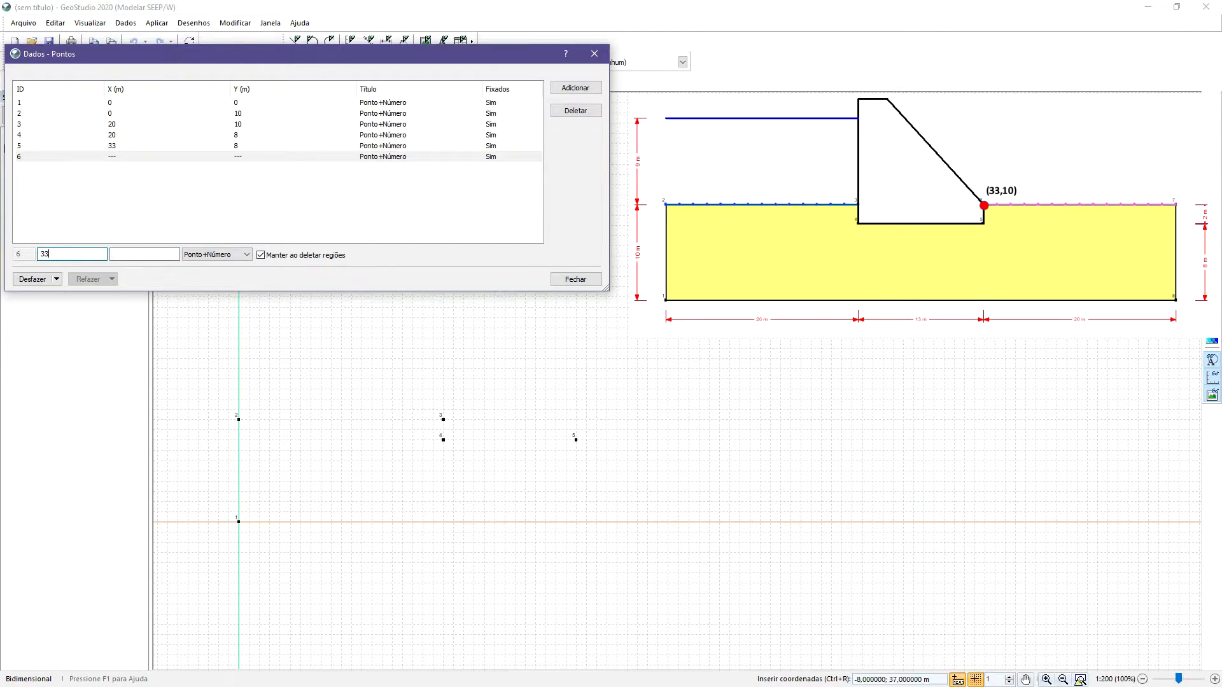
key("Return")
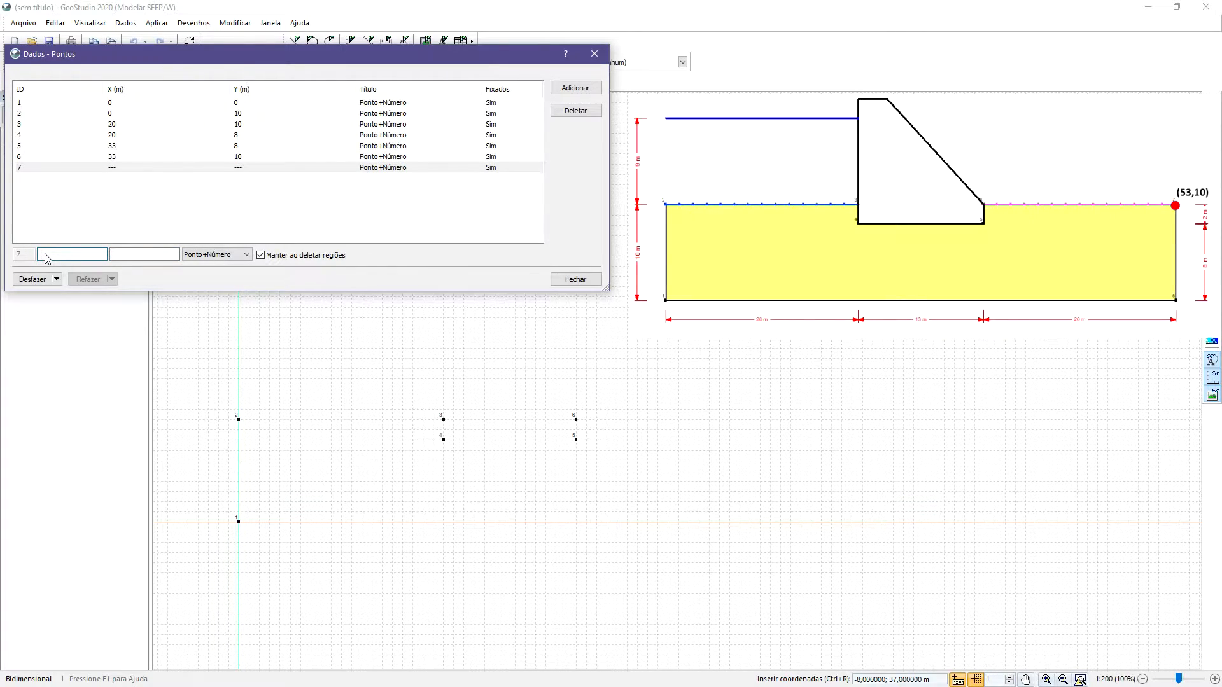
type("10")
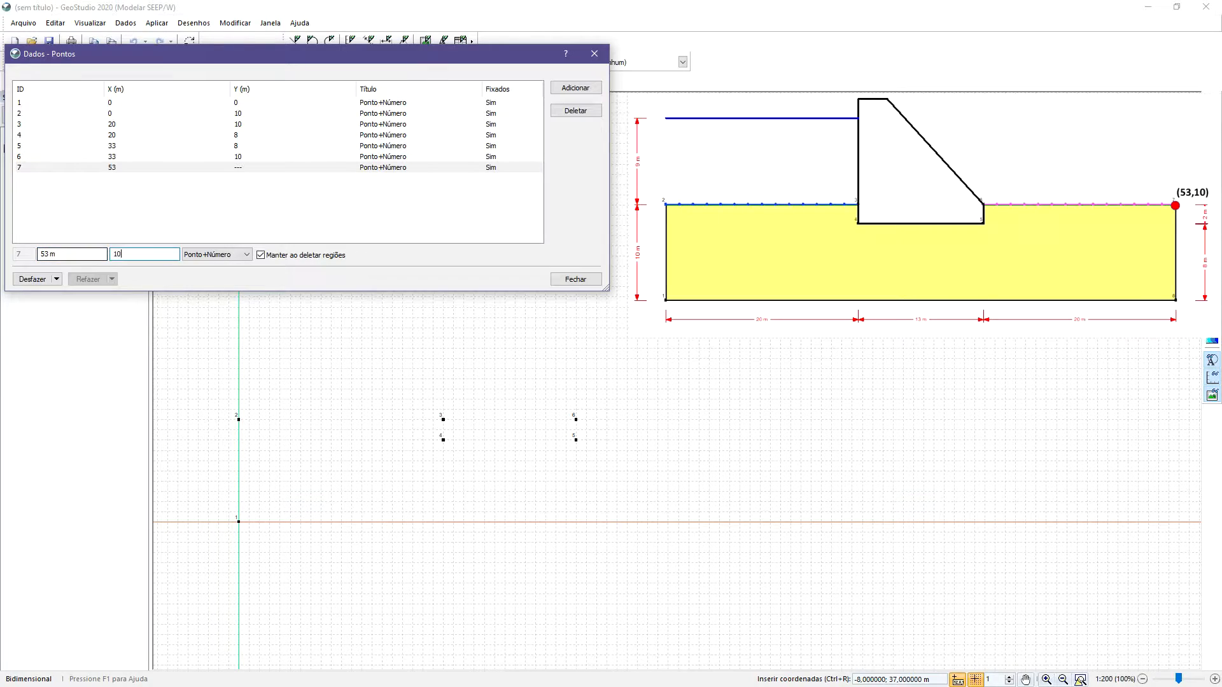
key("Return")
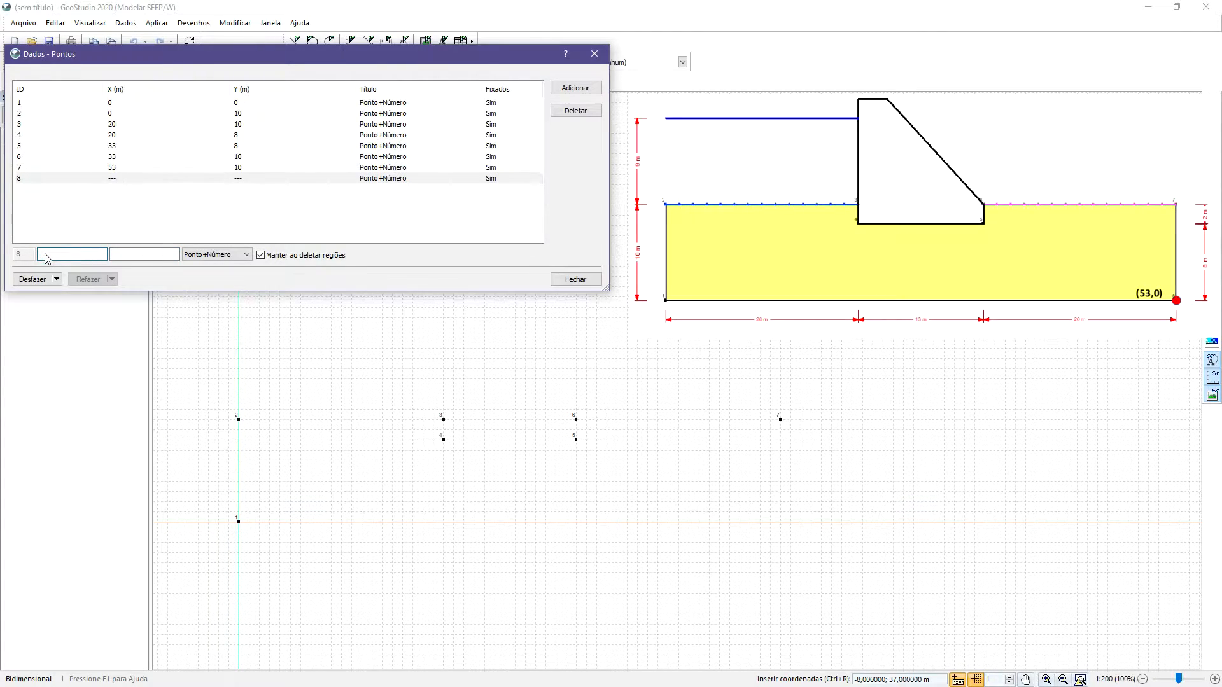
key("Return")
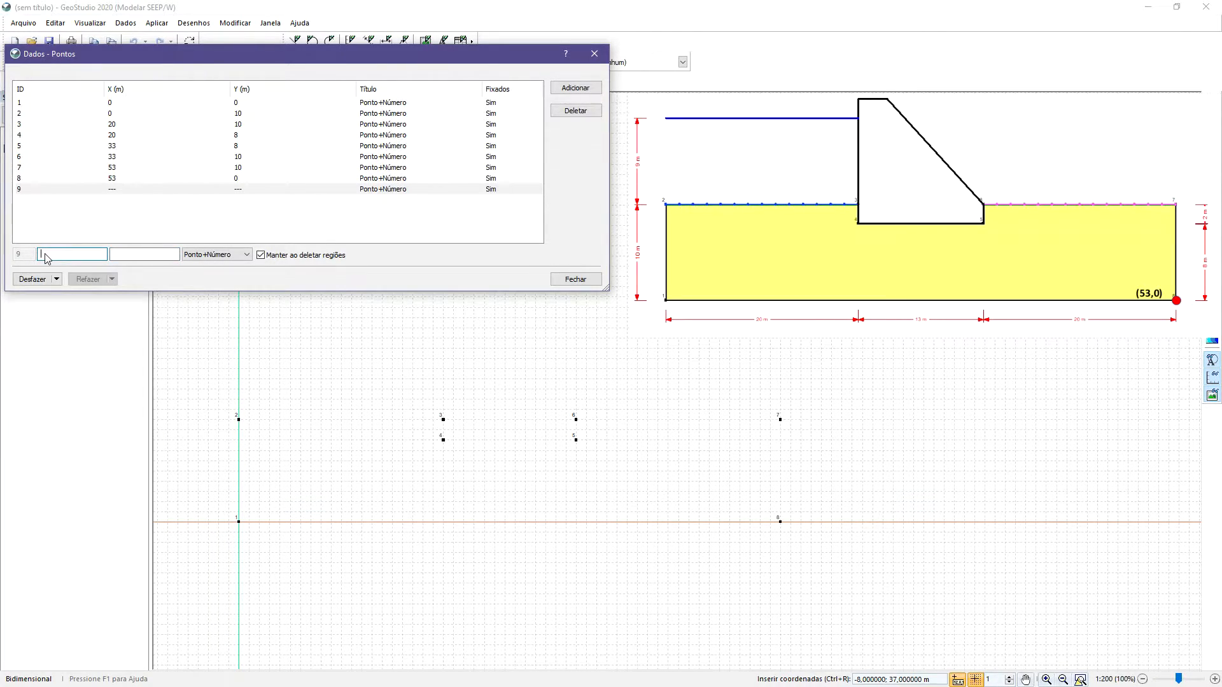
left_click(566, 280)
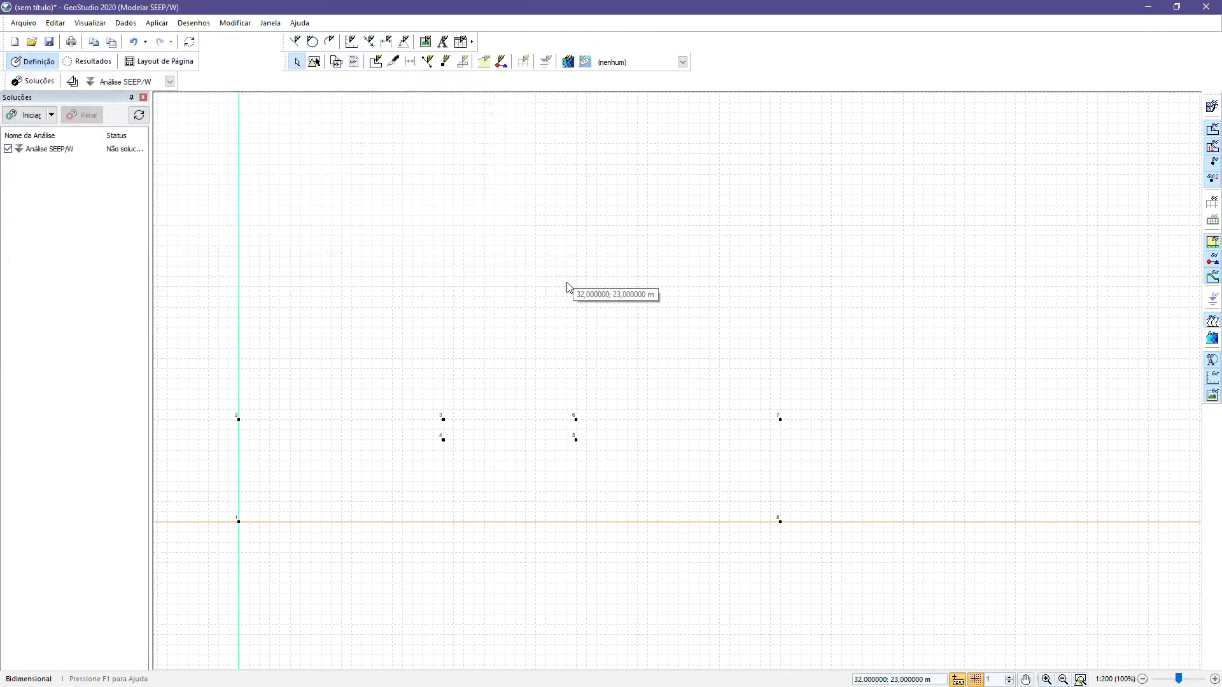
Draw a polygon domain region through points 1, 2, 3, 4, 5, 6, 7 and 8, closing it back at point 1.
left_click_drag(491, 371, 660, 276)
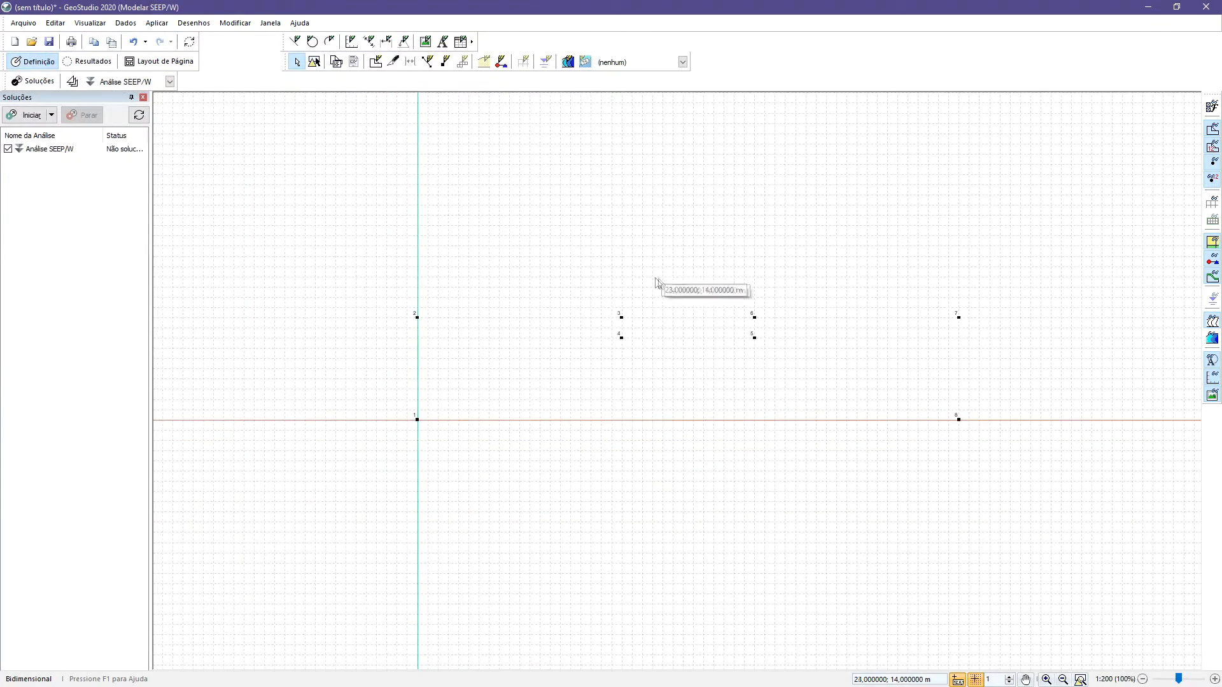
scroll(659, 278, "up", 2)
left_click_drag(494, 310, 384, 319)
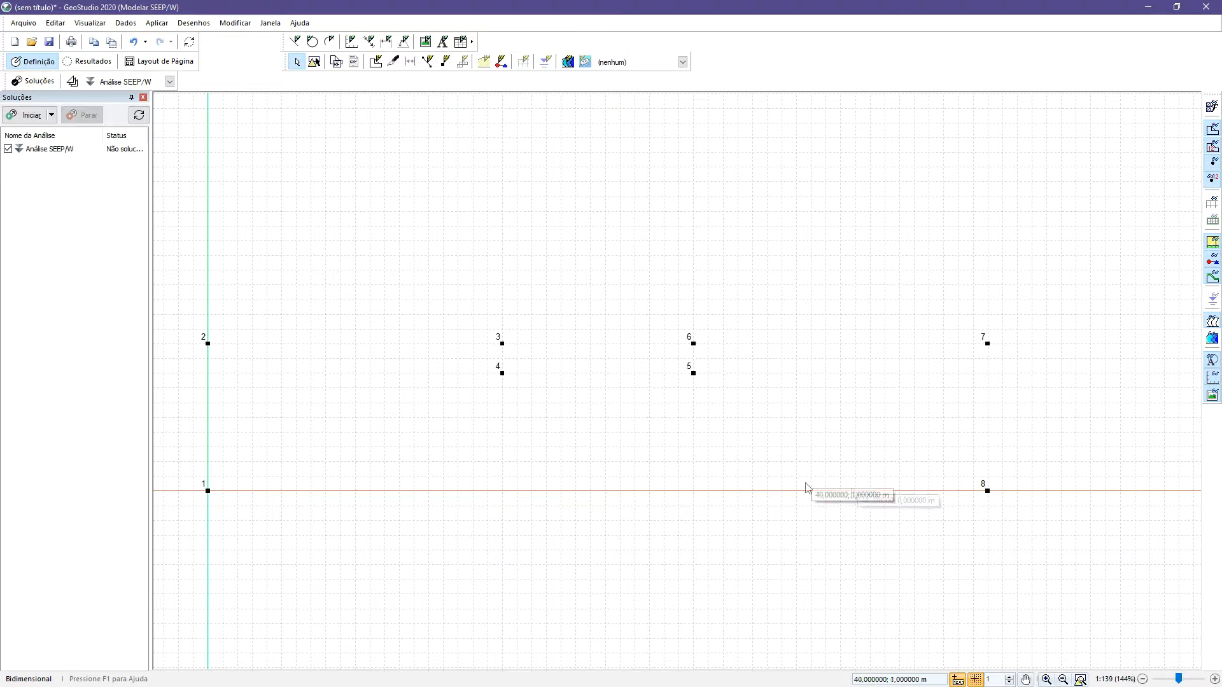
left_click(153, 23)
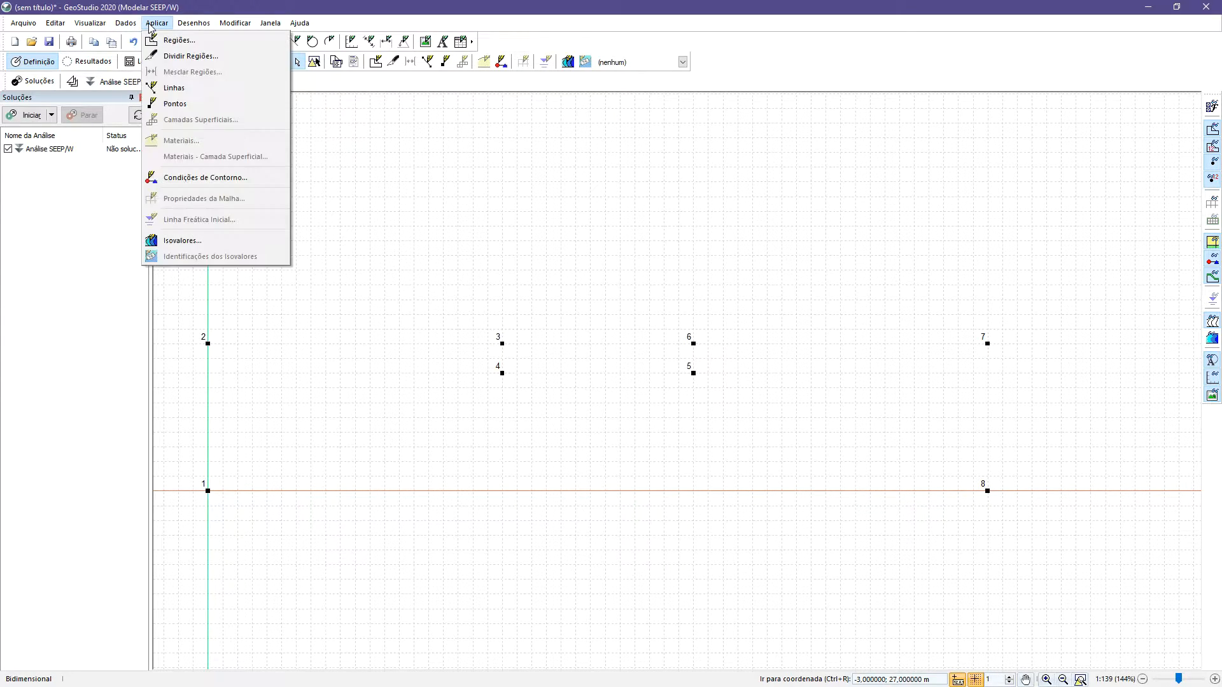
left_click(174, 42)
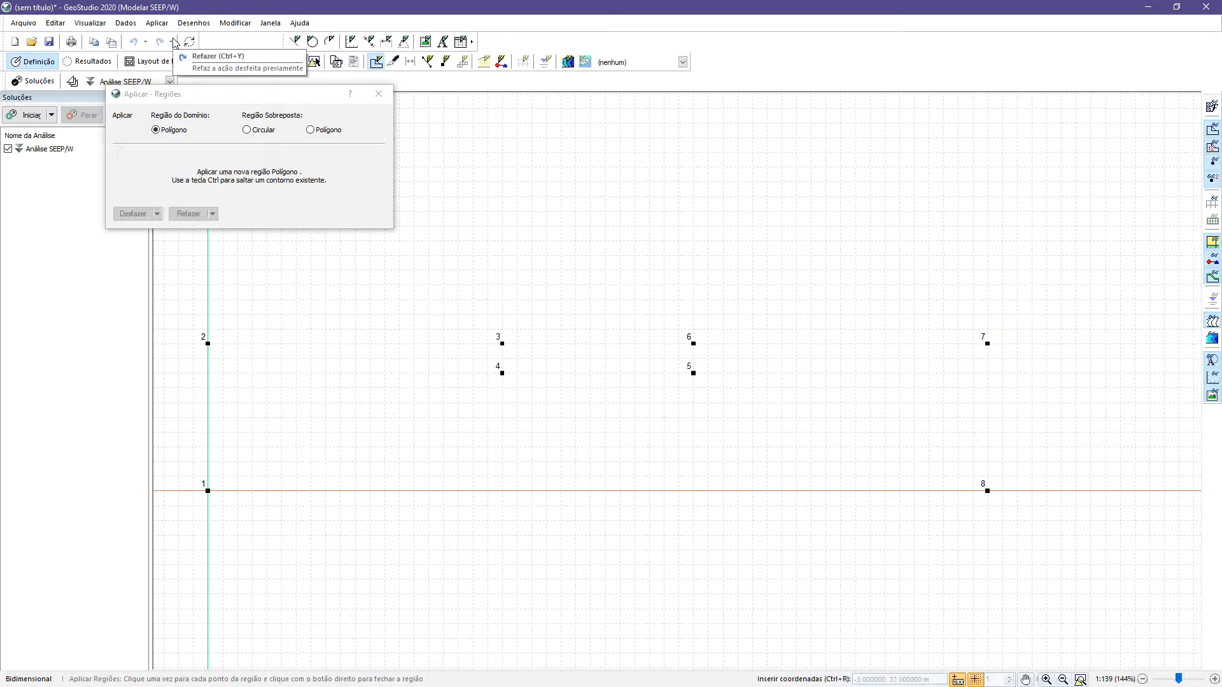
left_click_drag(216, 105, 658, 91)
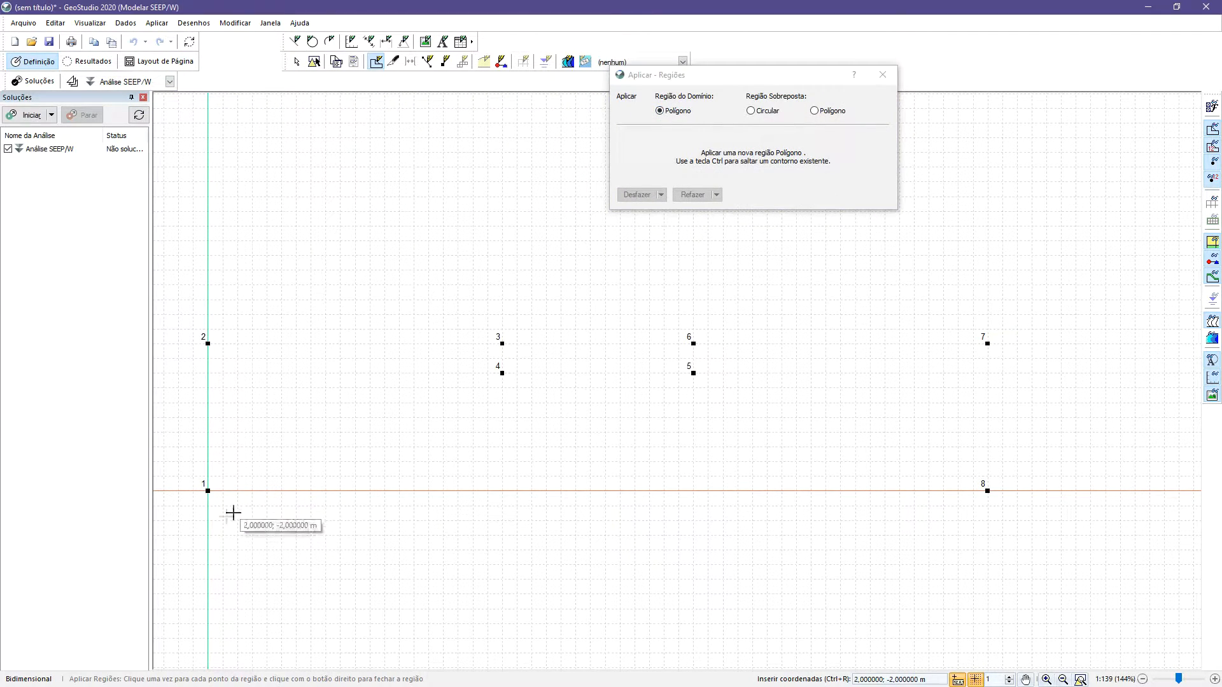
left_click(208, 491)
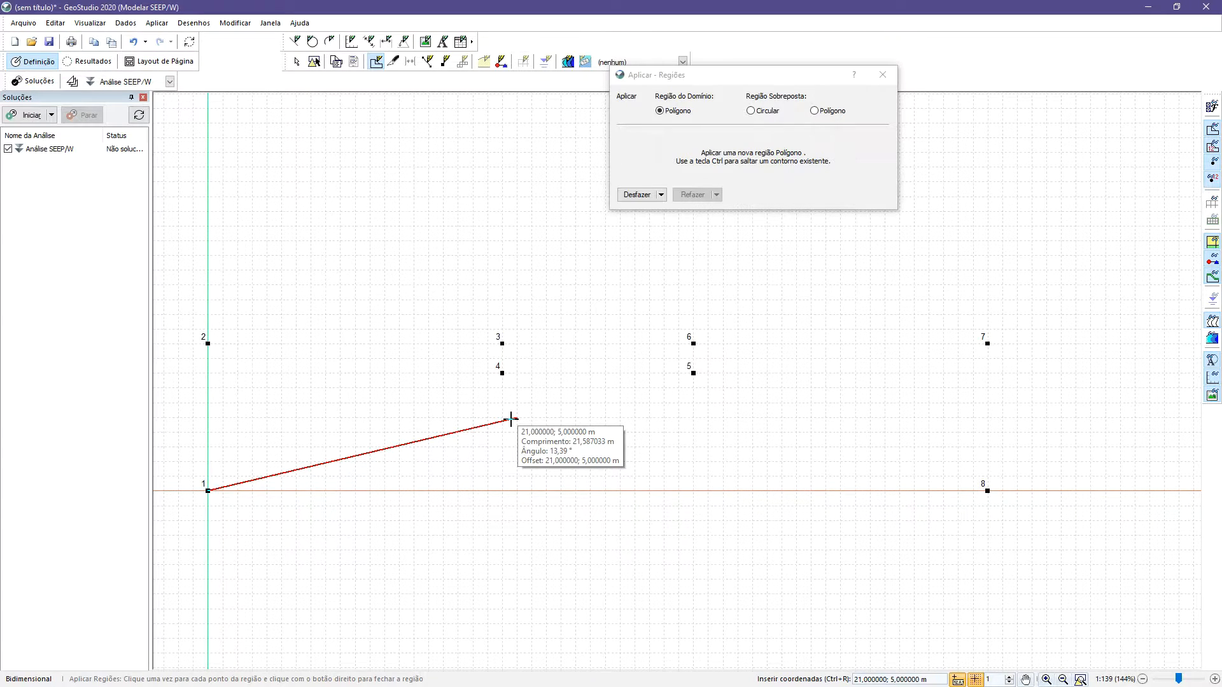
left_click(208, 343)
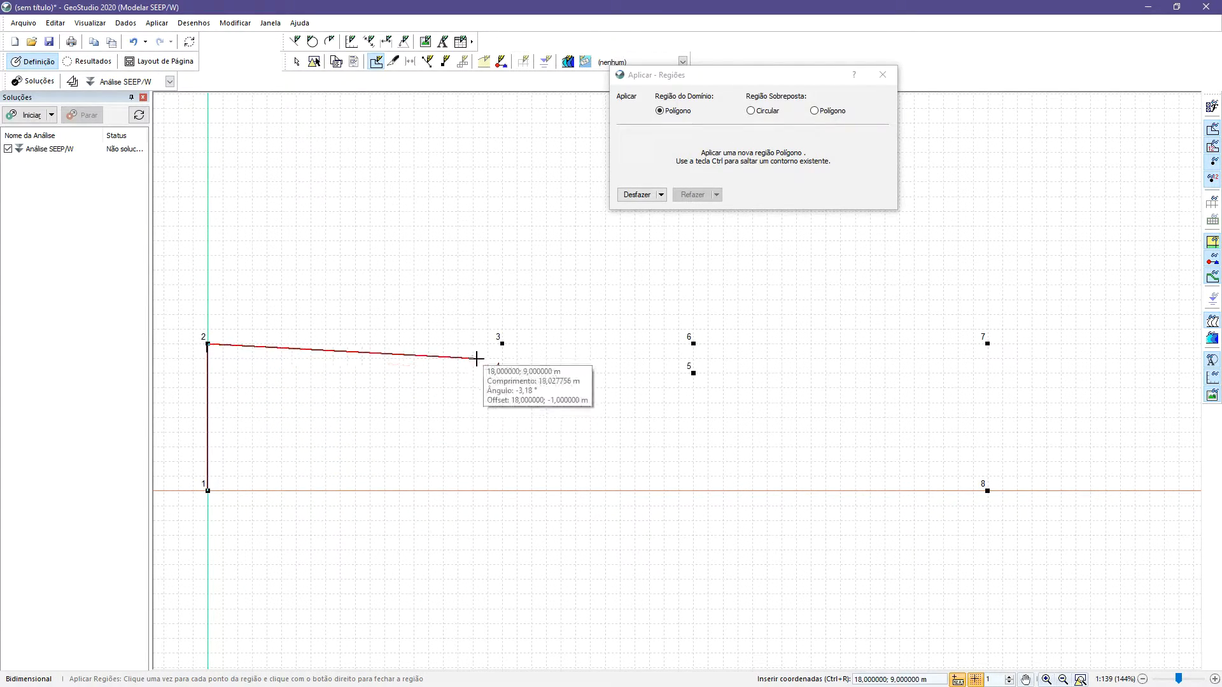
left_click(502, 343)
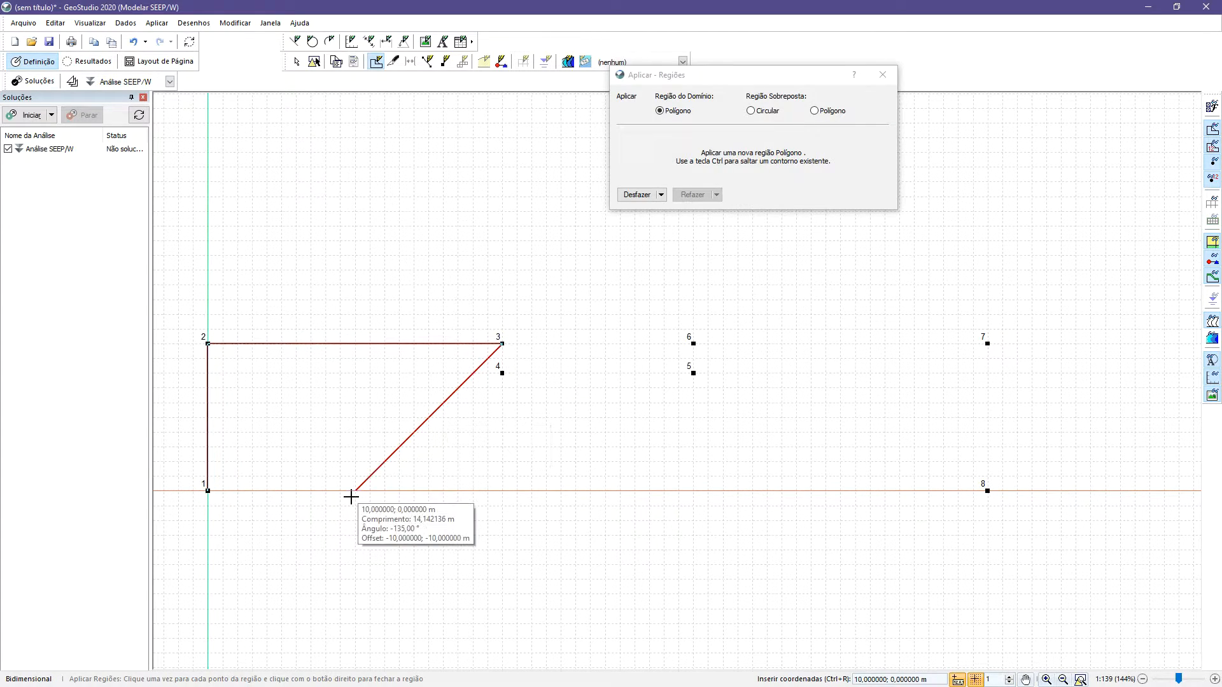
left_click(502, 374)
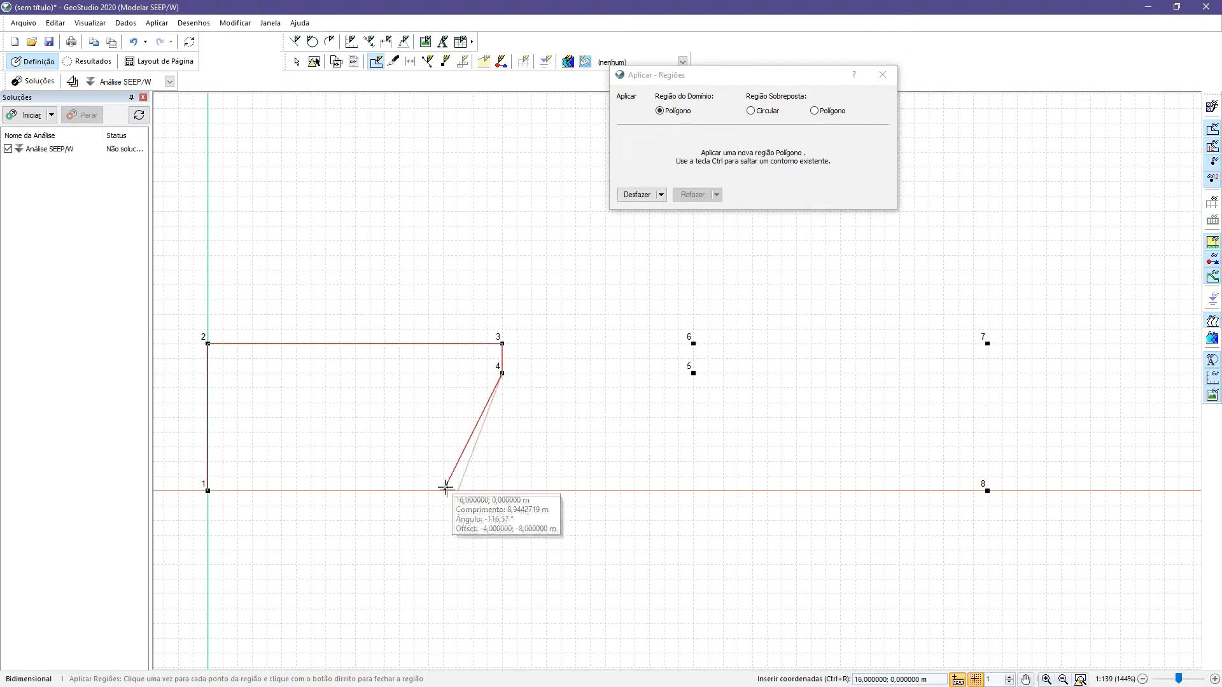
left_click(693, 374)
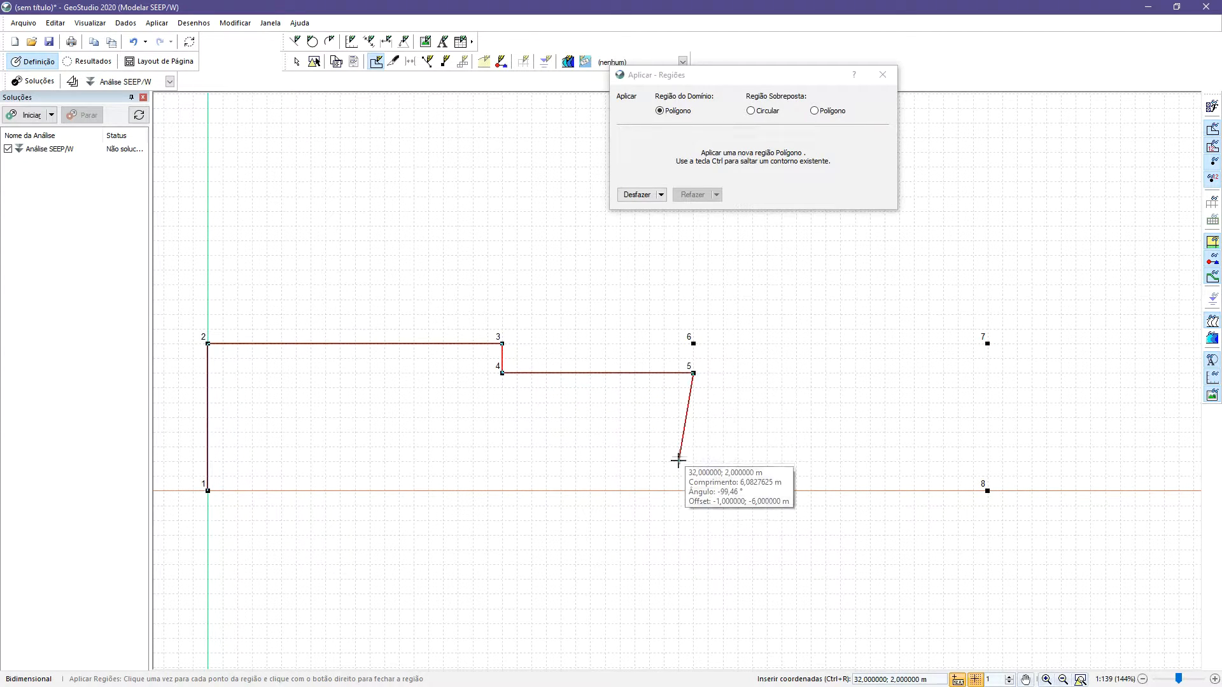
left_click(694, 345)
left_click(987, 343)
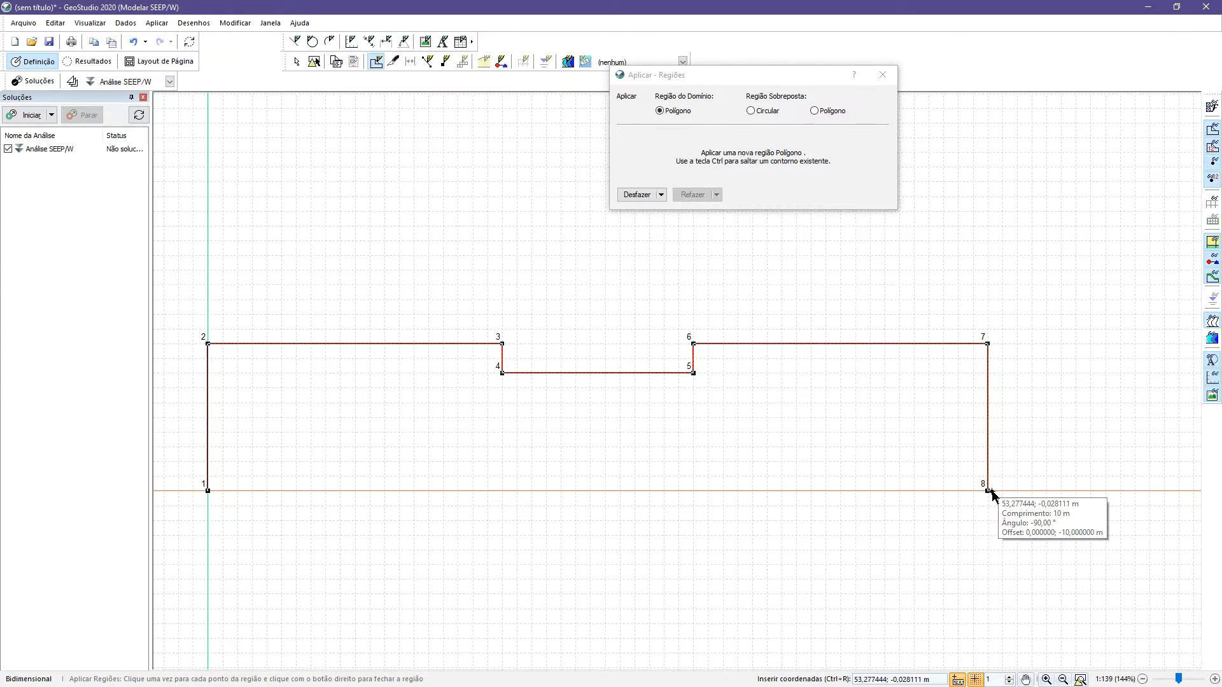
left_click(990, 492)
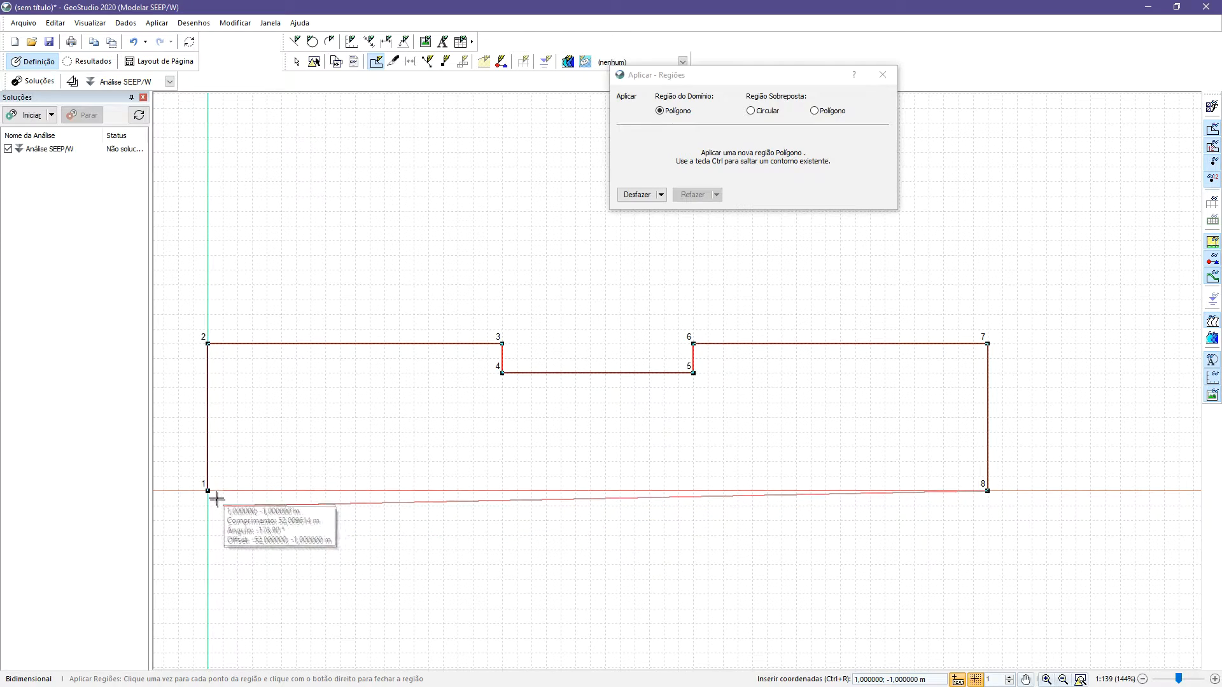
left_click(208, 490)
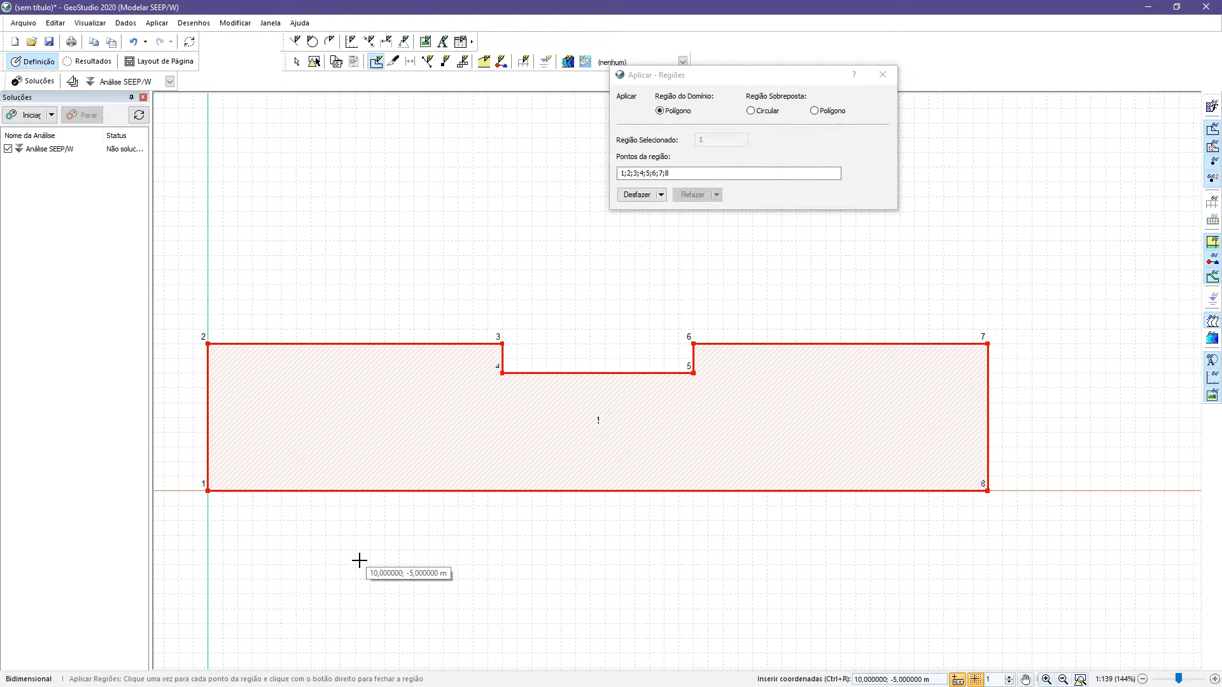
Check the new region's point list and finish region drawing.
left_click_drag(704, 75, 490, 124)
double_click(405, 223)
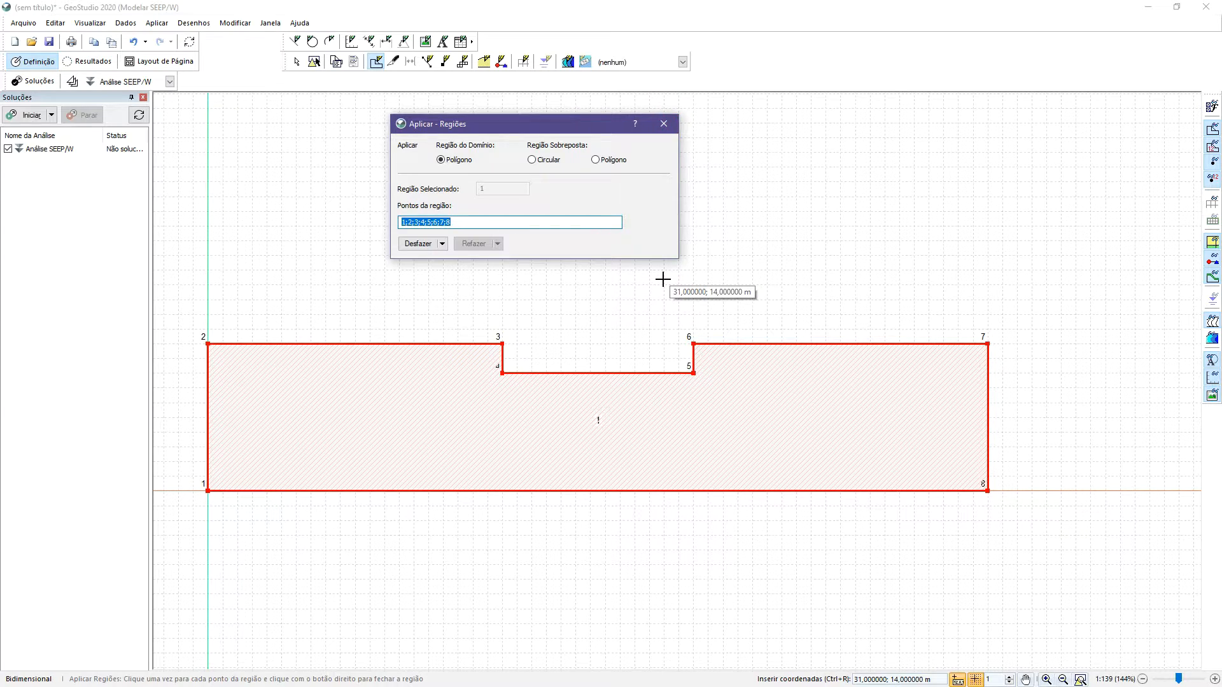
key("Escape")
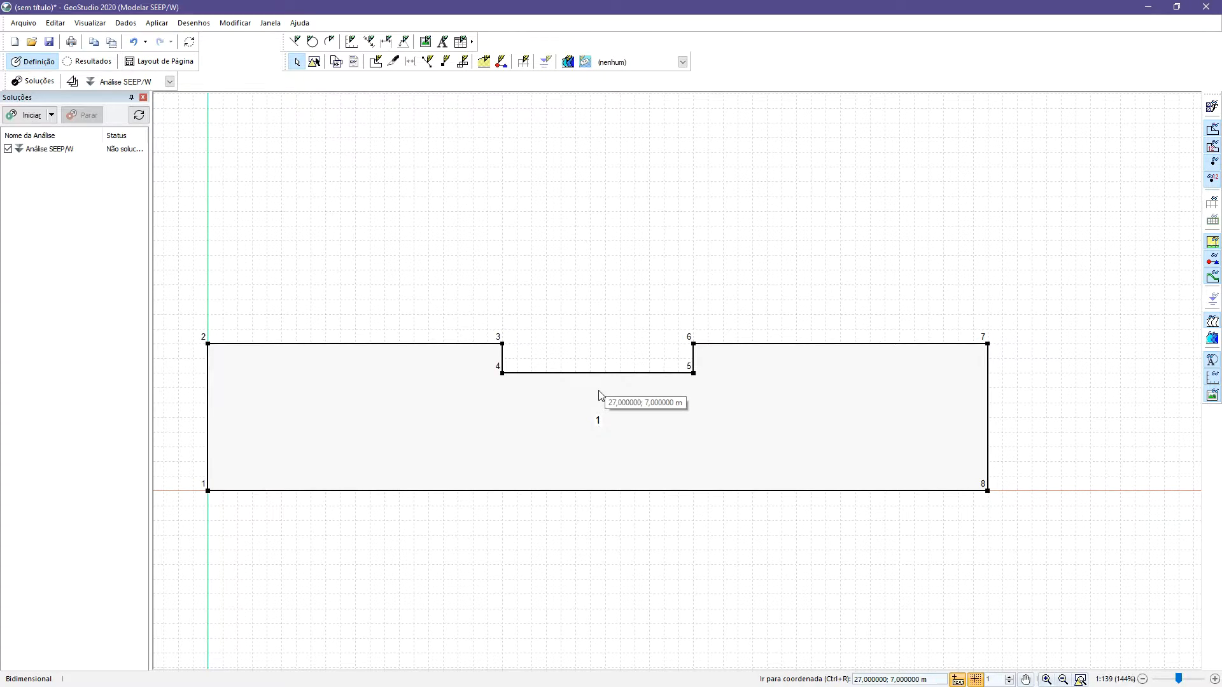
Start a sketch line for all analyses with a near-black colour and the thickest line weight.
left_click_drag(599, 396, 606, 448)
scroll(605, 448, "down", 1)
scroll(605, 448, "up", 1)
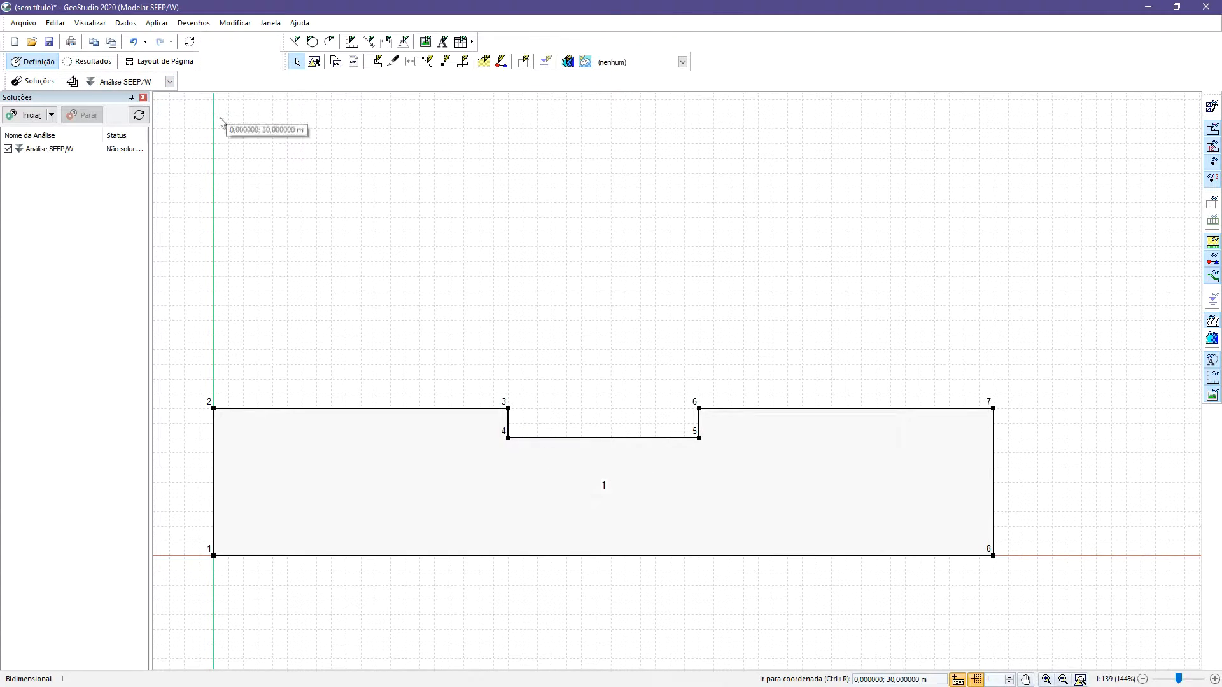
left_click(205, 25)
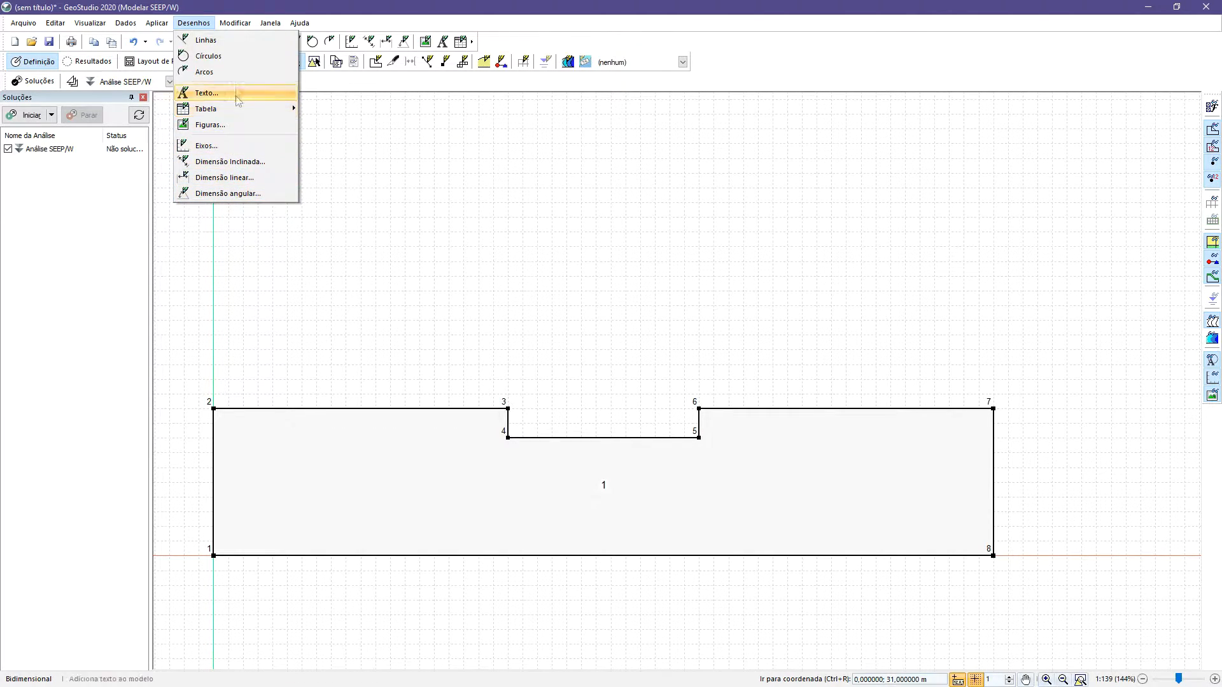
left_click(235, 41)
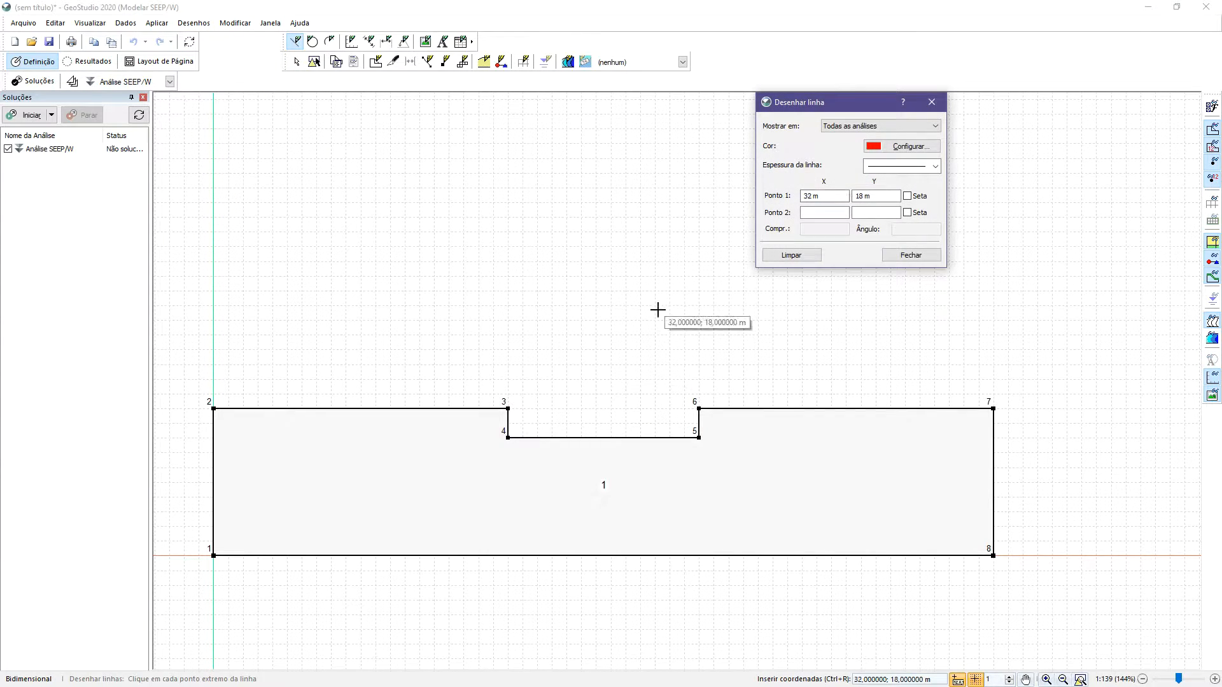
left_click(928, 150)
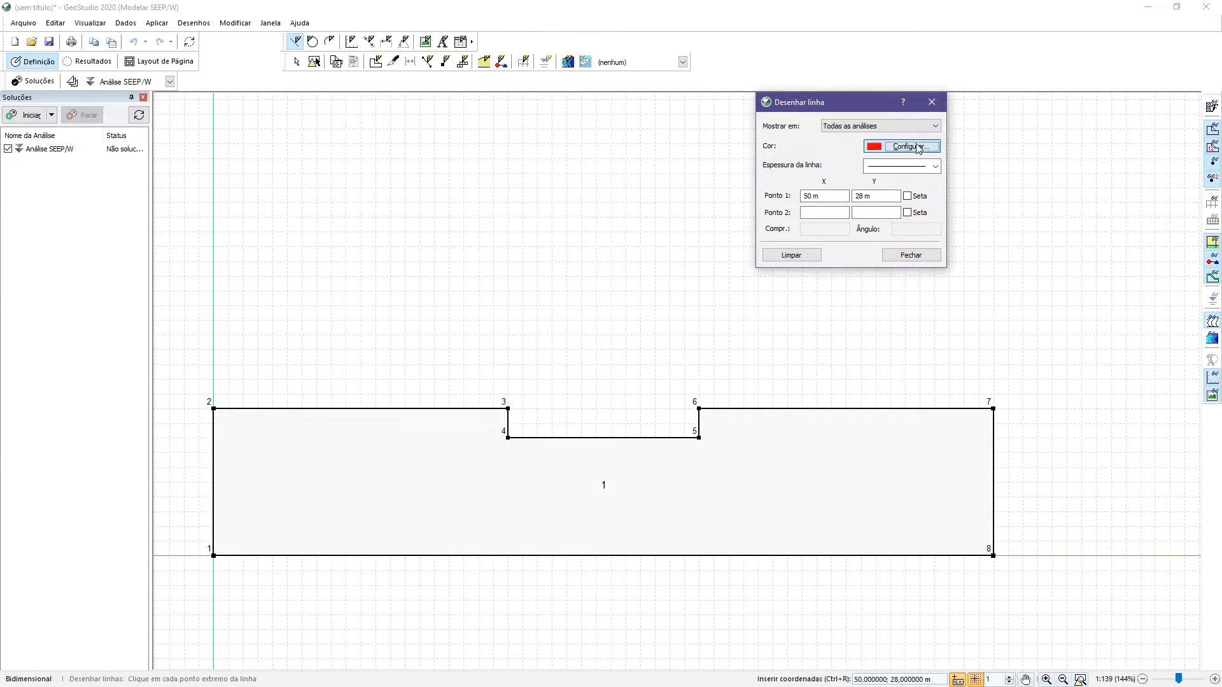
left_click(867, 253)
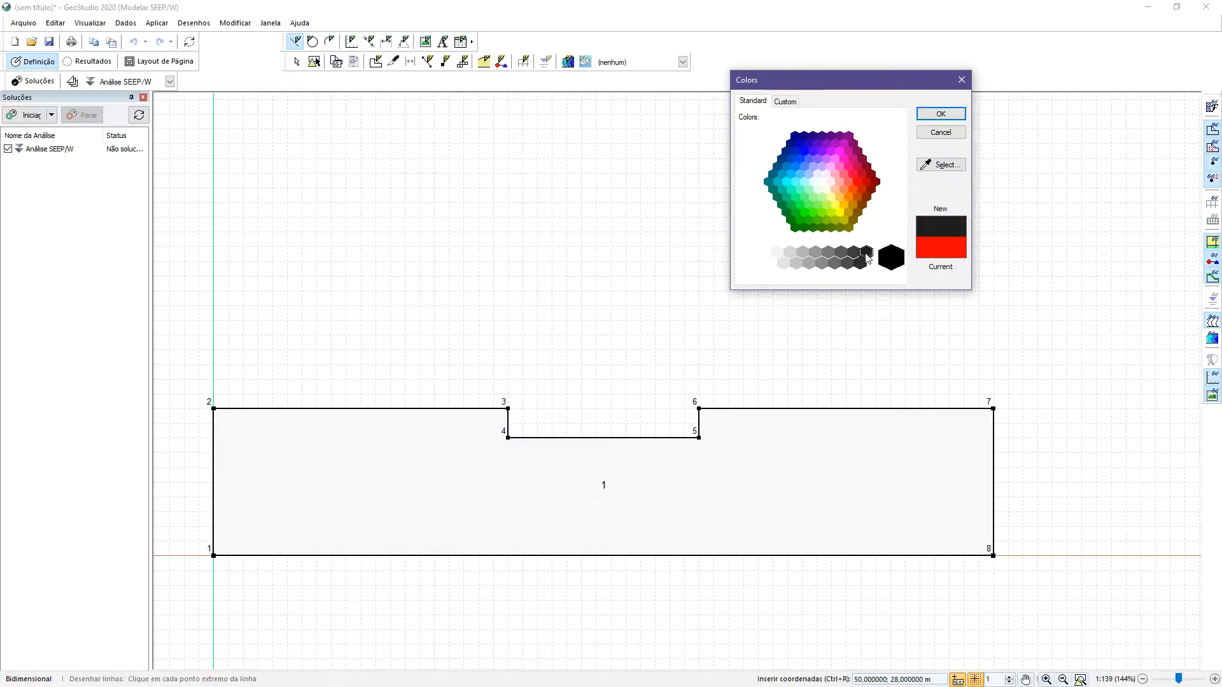
left_click(941, 115)
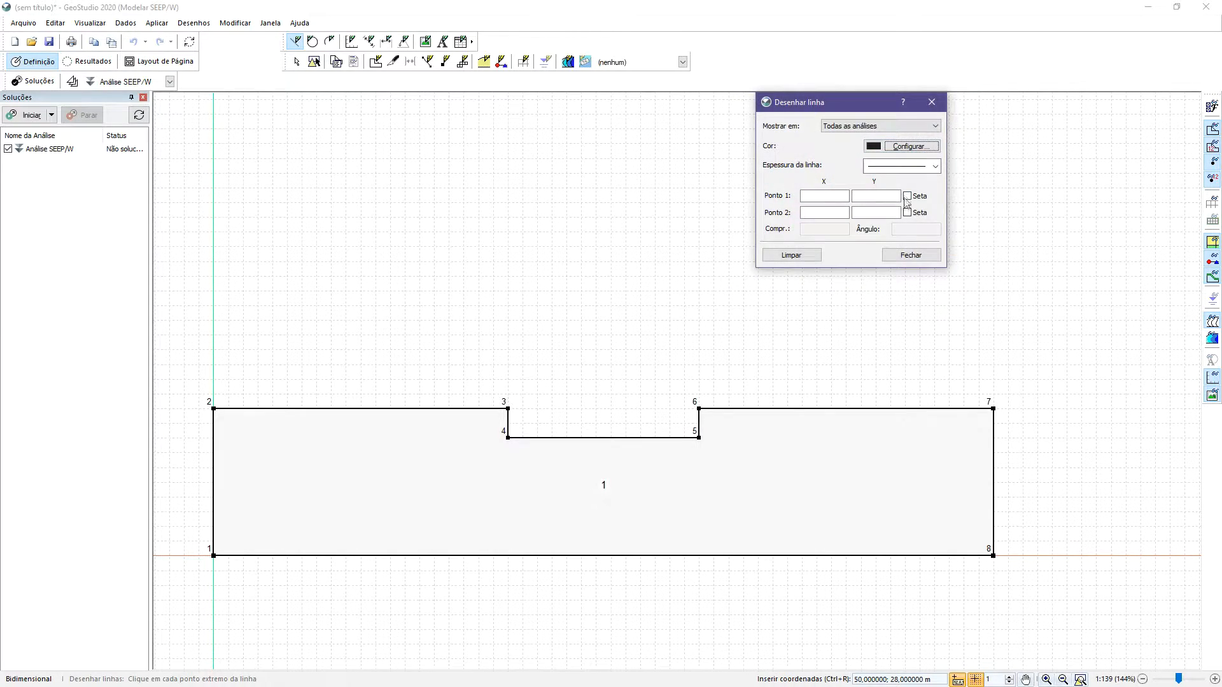
left_click(898, 168)
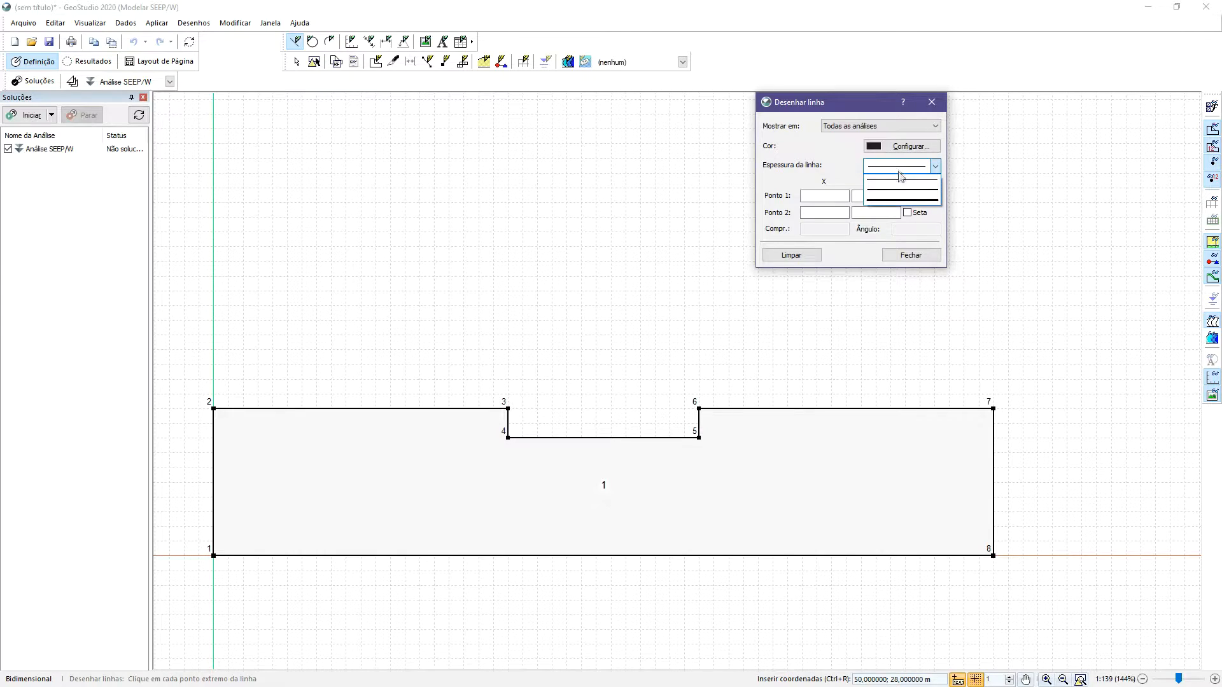
left_click(894, 201)
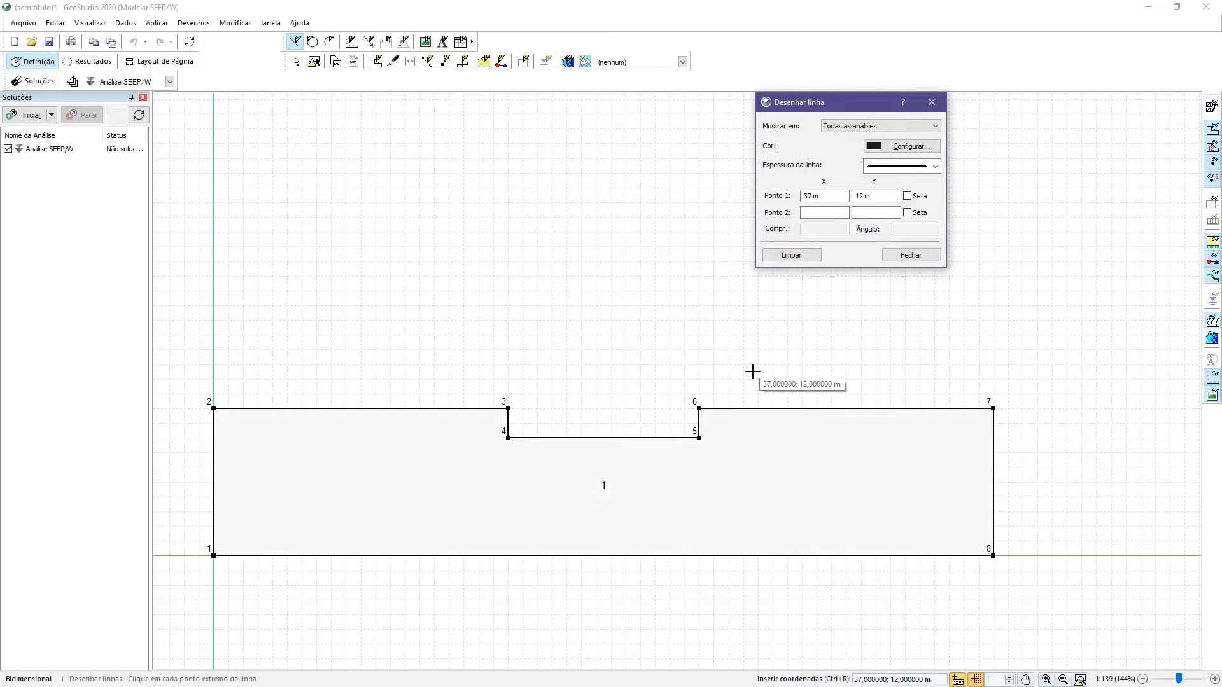
Sketch the closed dam outline from (20, 8) through (20, 20), (23, 20), (33, 10) and (33, 8) m back to the start.
left_click(507, 438)
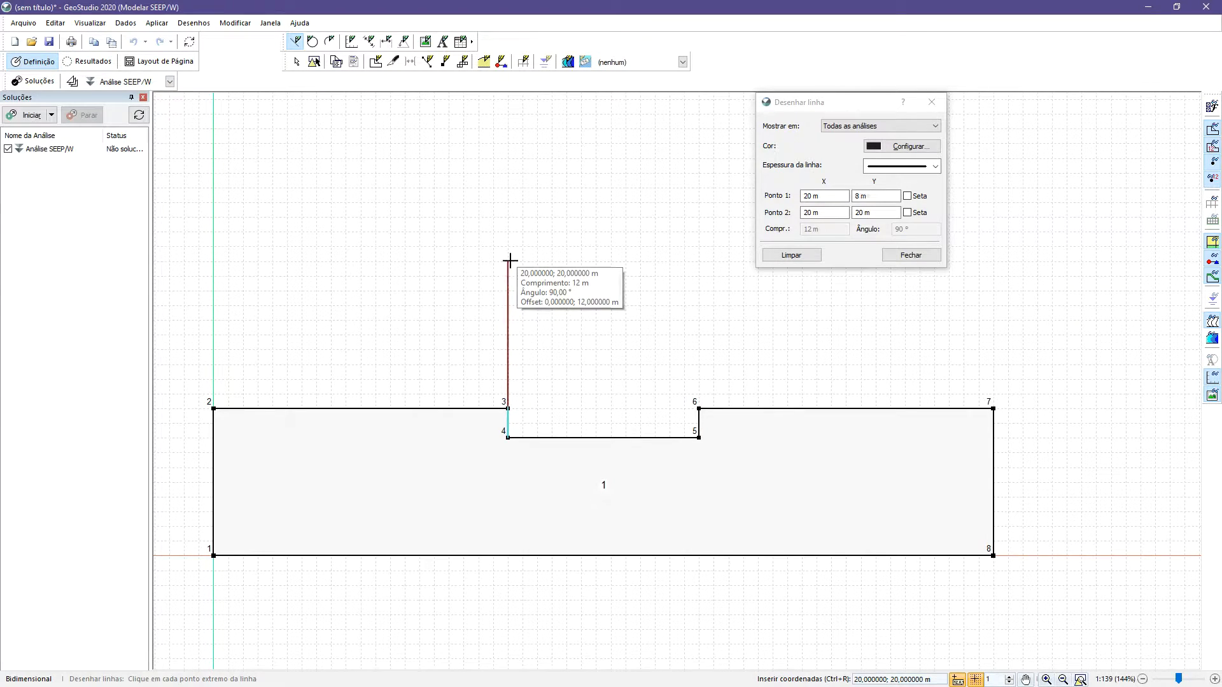
left_click(509, 261)
left_click(552, 261)
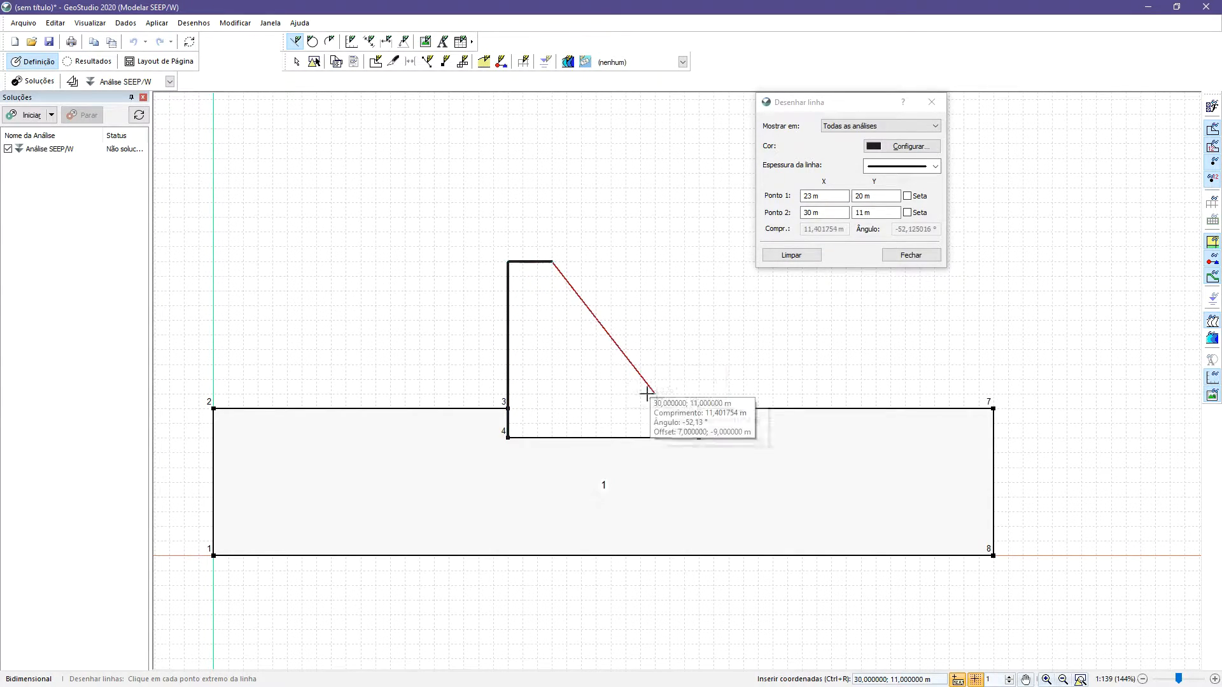
left_click(698, 408)
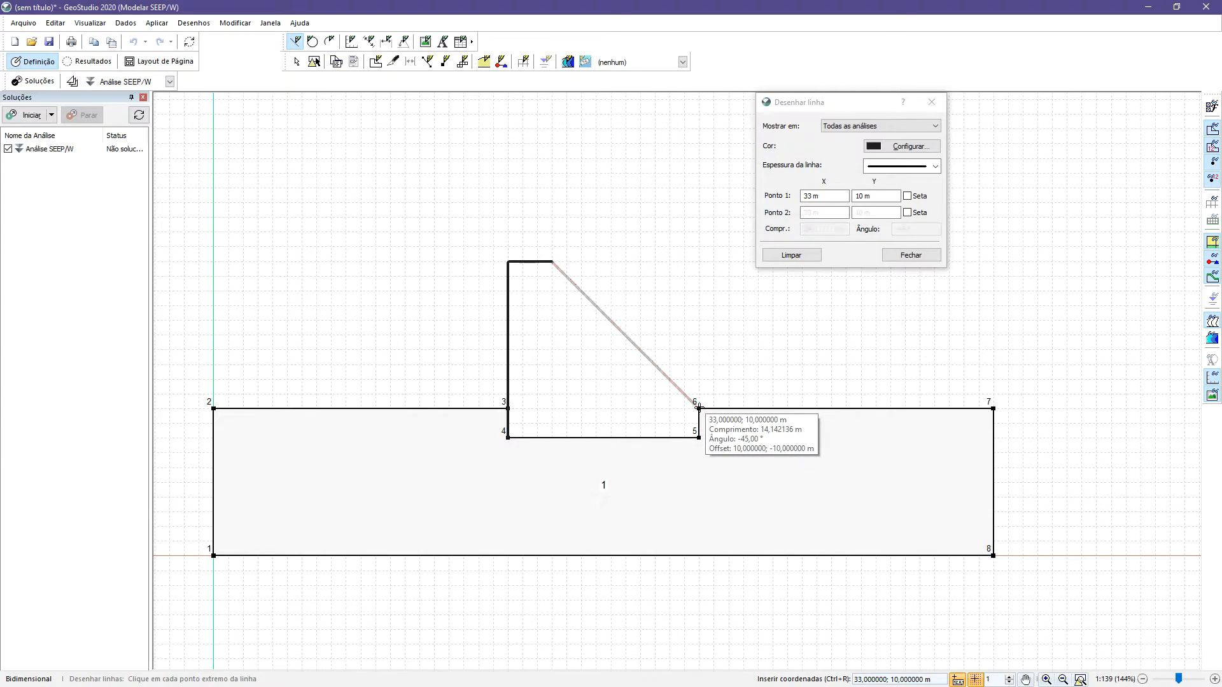
left_click(699, 438)
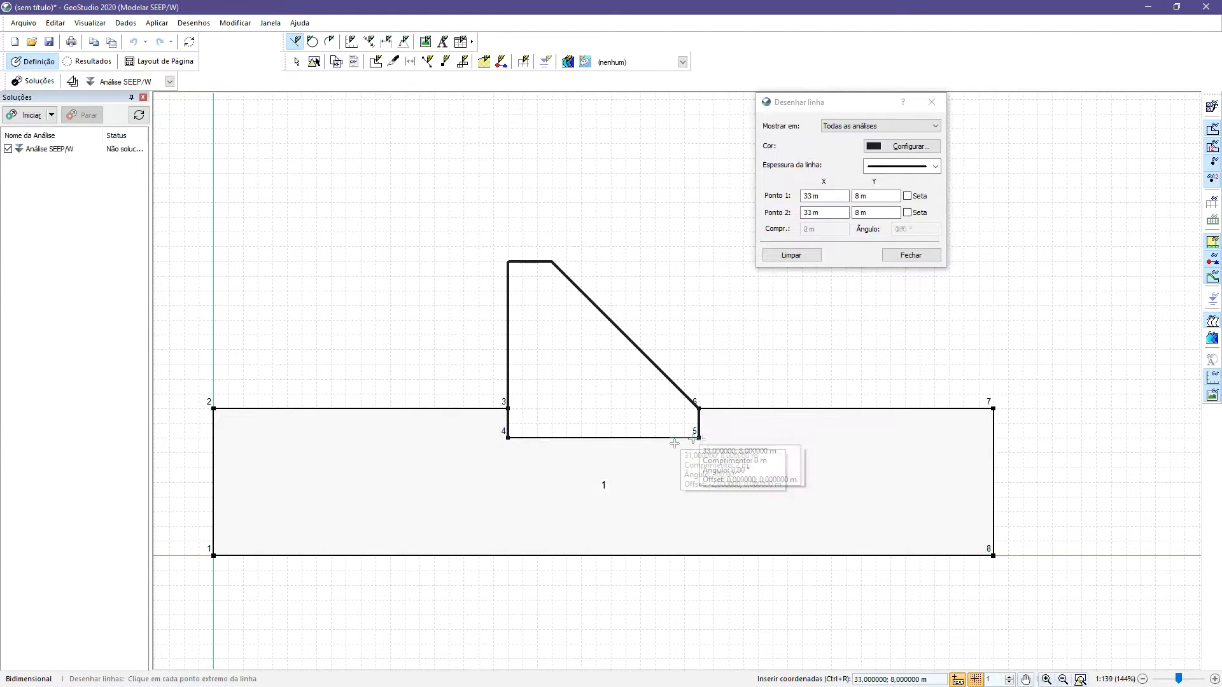
left_click(508, 437)
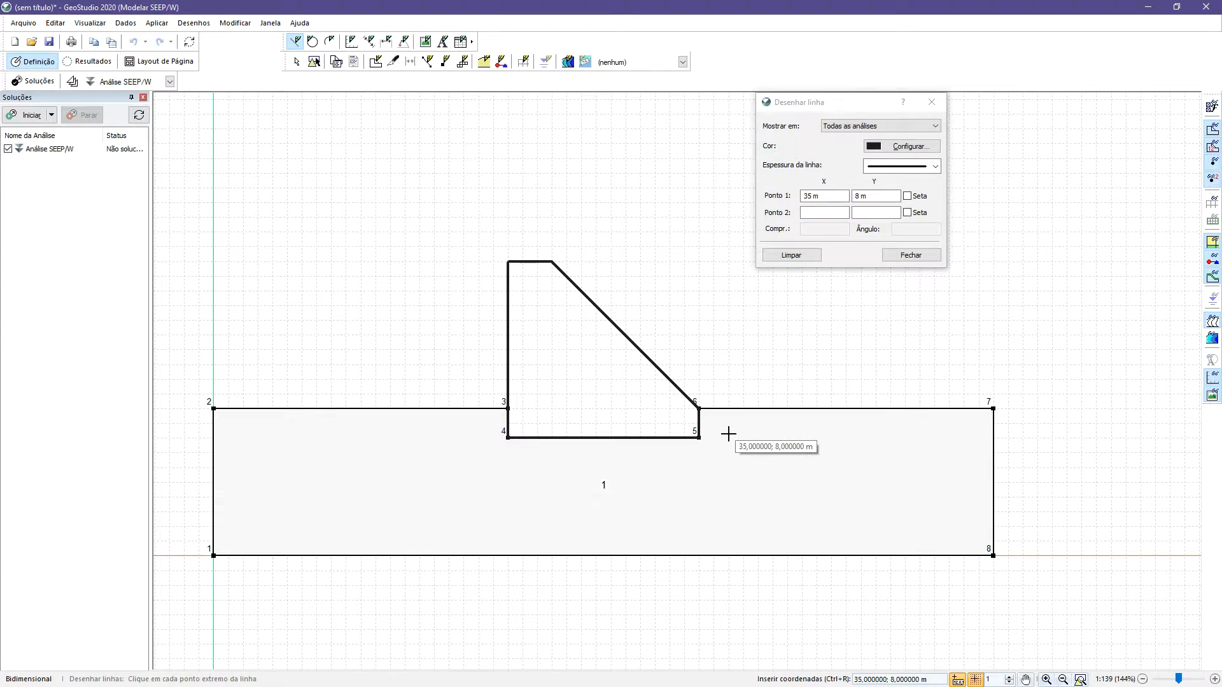
Sketch a blue upstream water level line from (0, 19) to (20, 19) m and close the line tool.
left_click(910, 147)
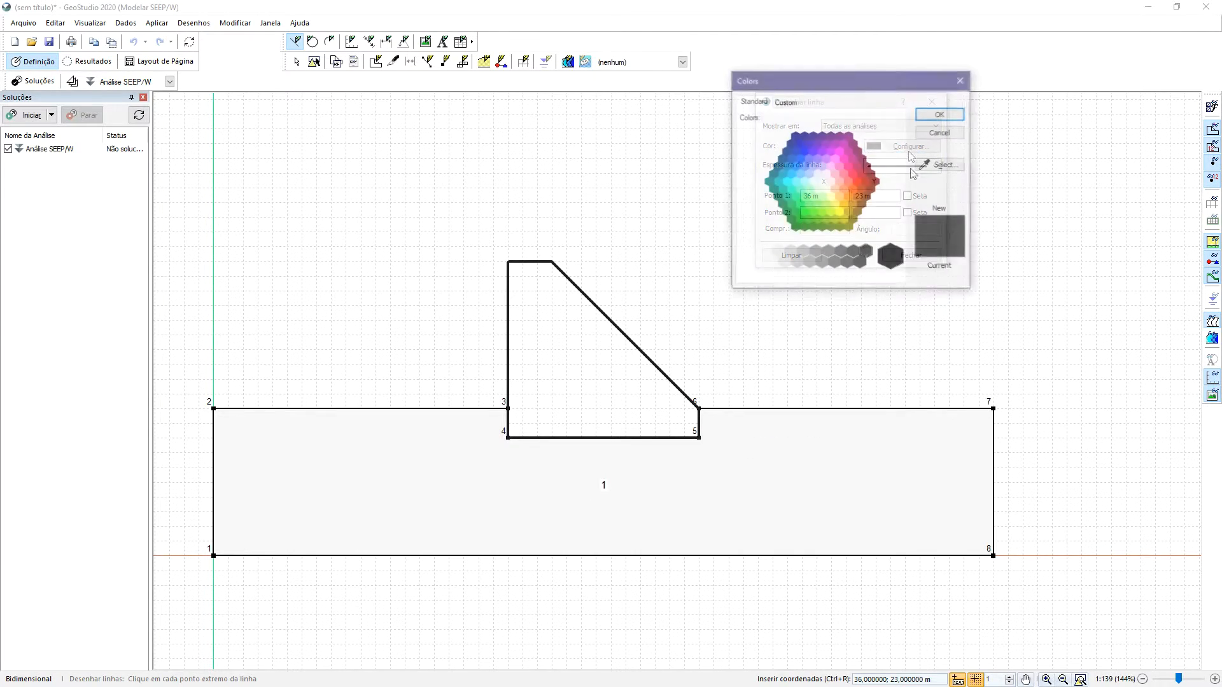
left_click(926, 116)
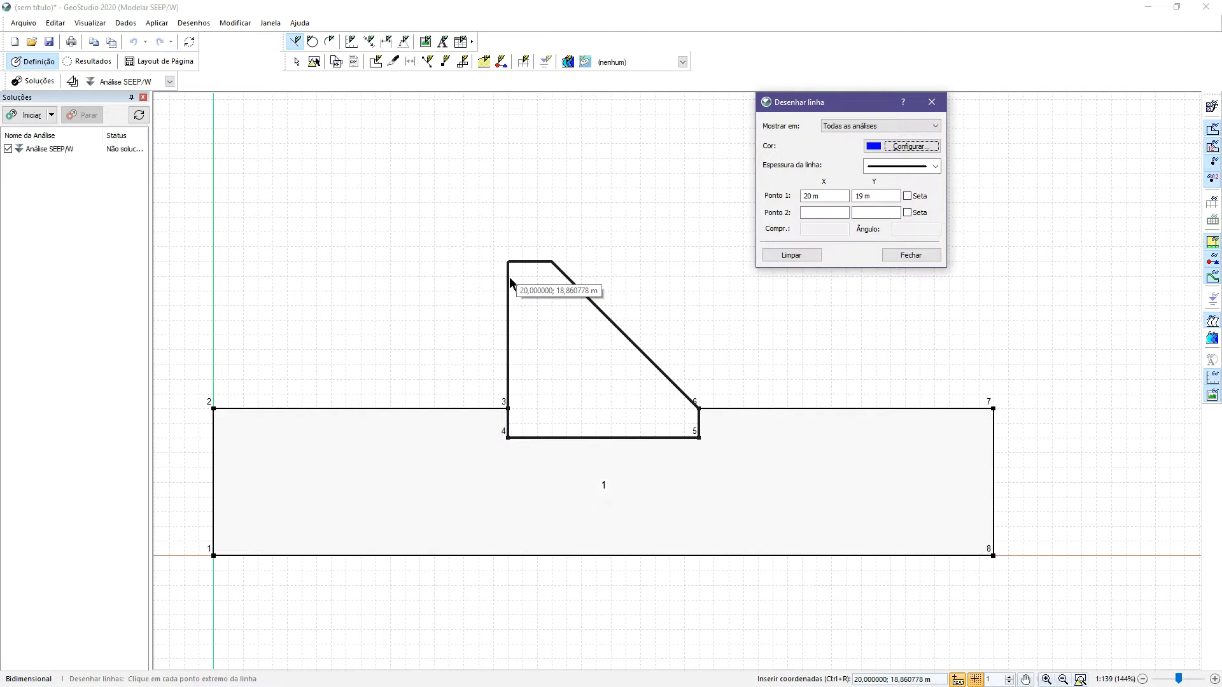
left_click(214, 277)
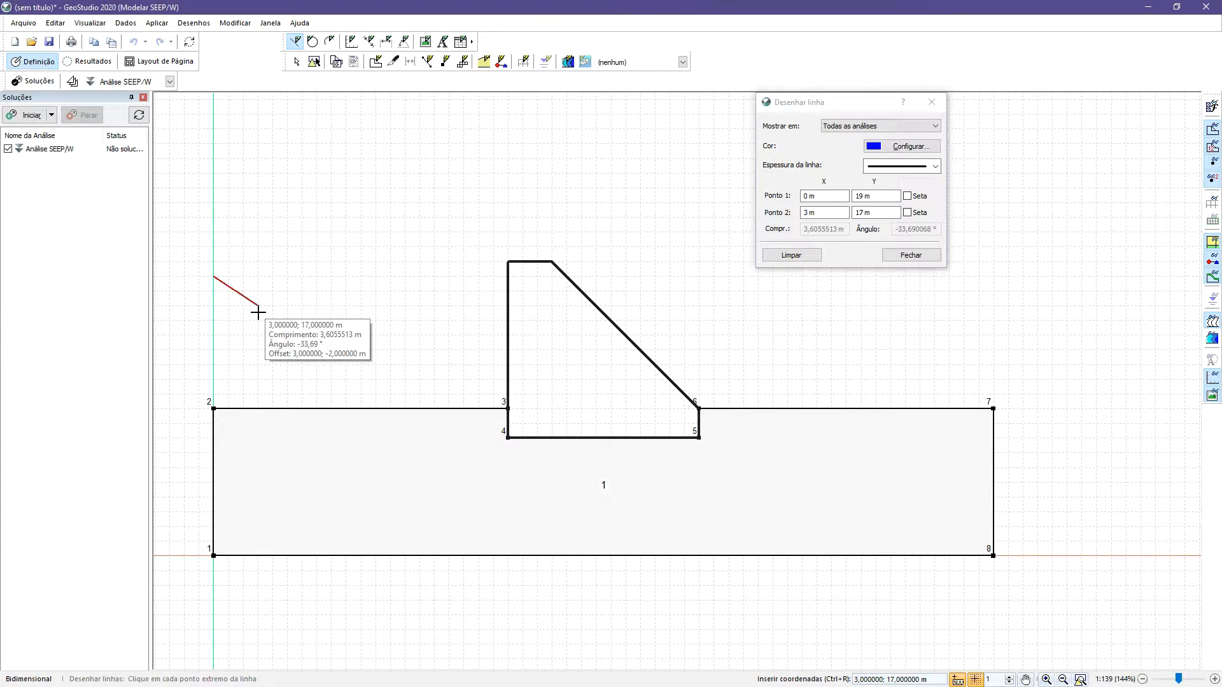
left_click(508, 277)
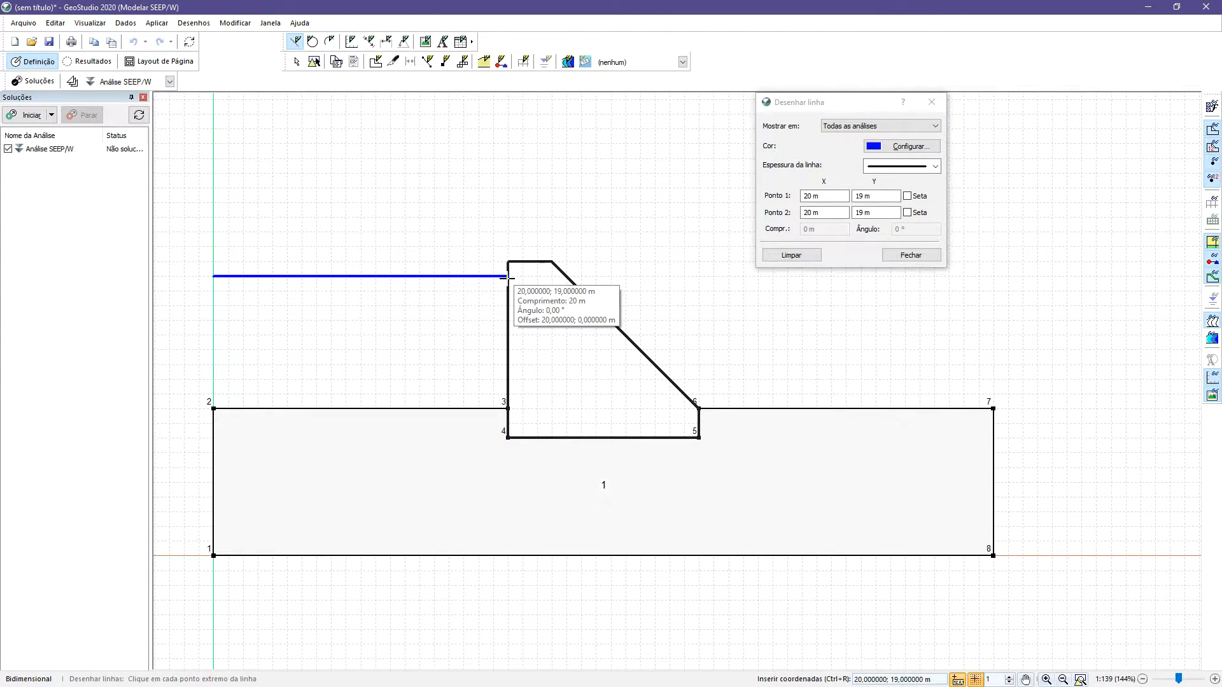
right_click(433, 327)
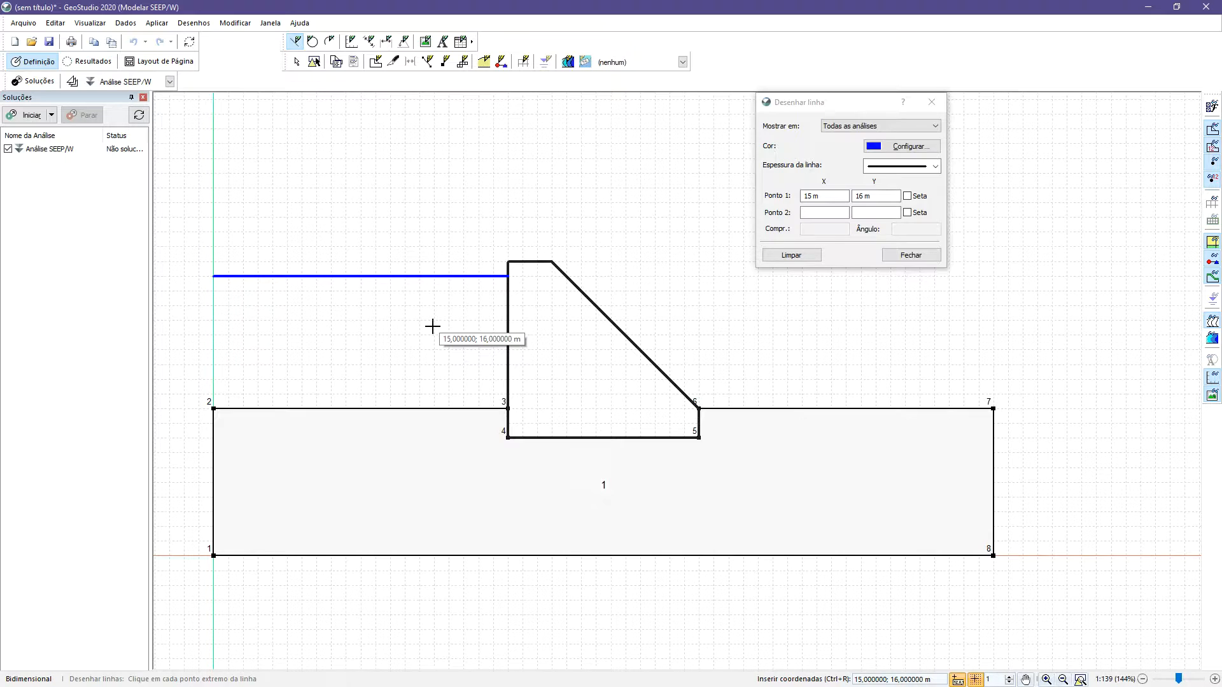
left_click(913, 260)
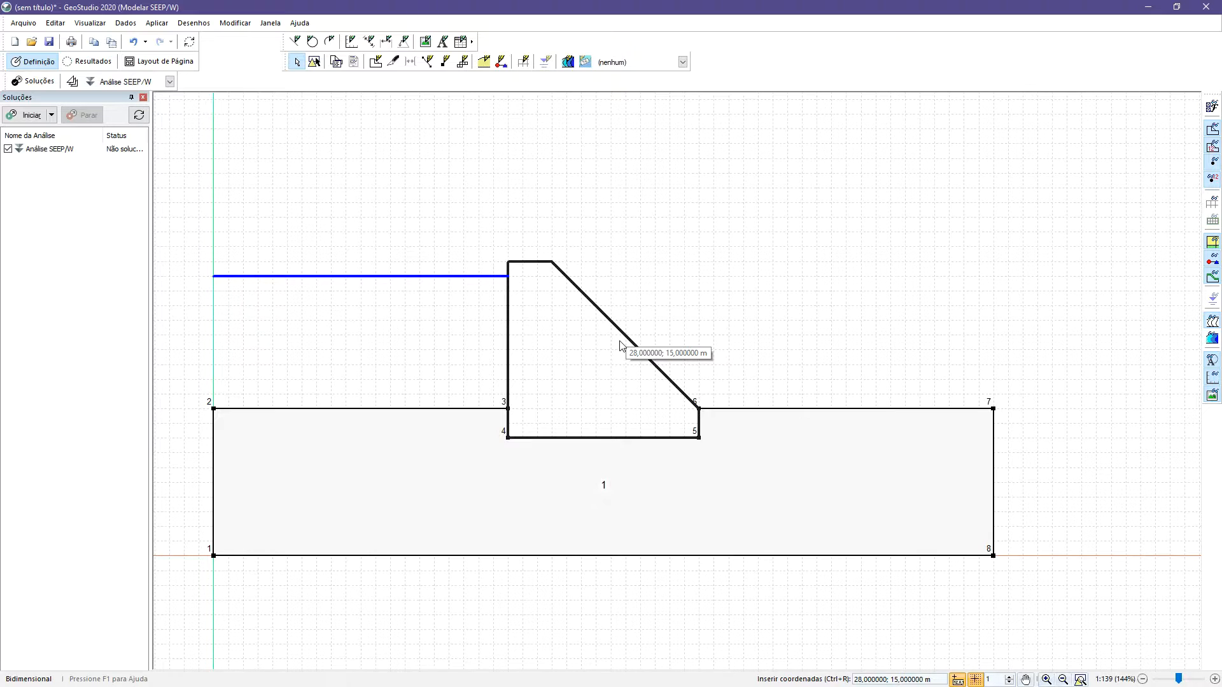
Add red linear dimensions along the upstream edge for the foundation depth and the water height above it, shown in all analyses.
left_click(194, 23)
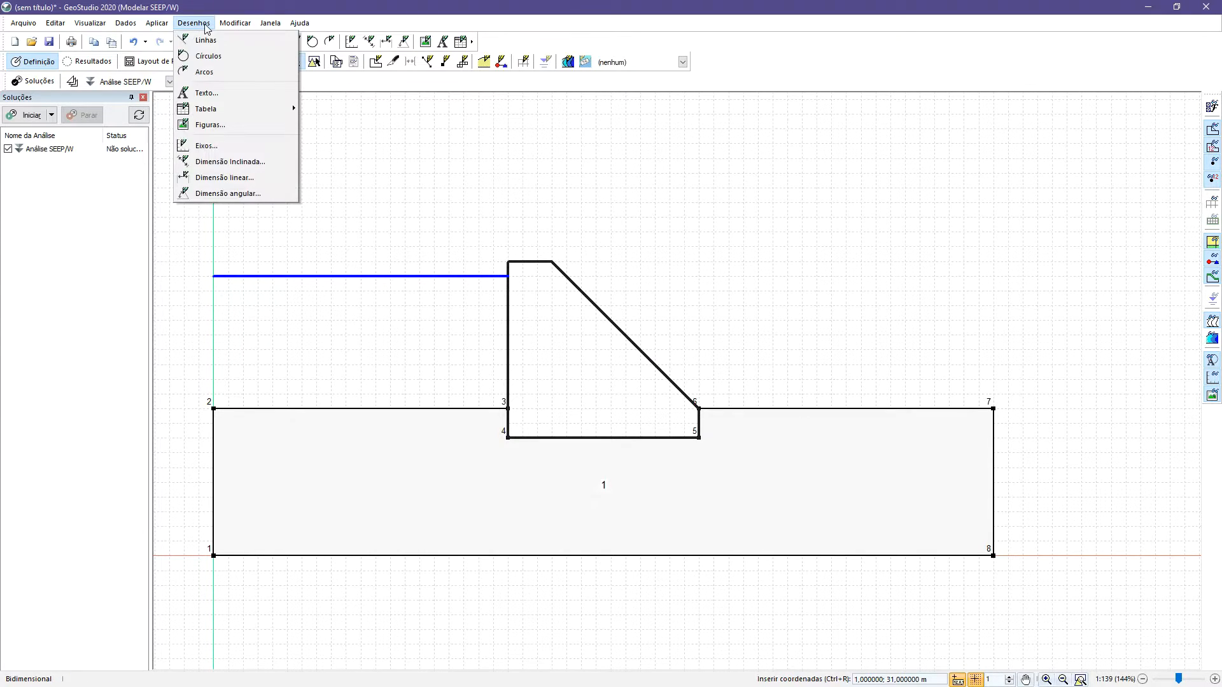
left_click(224, 177)
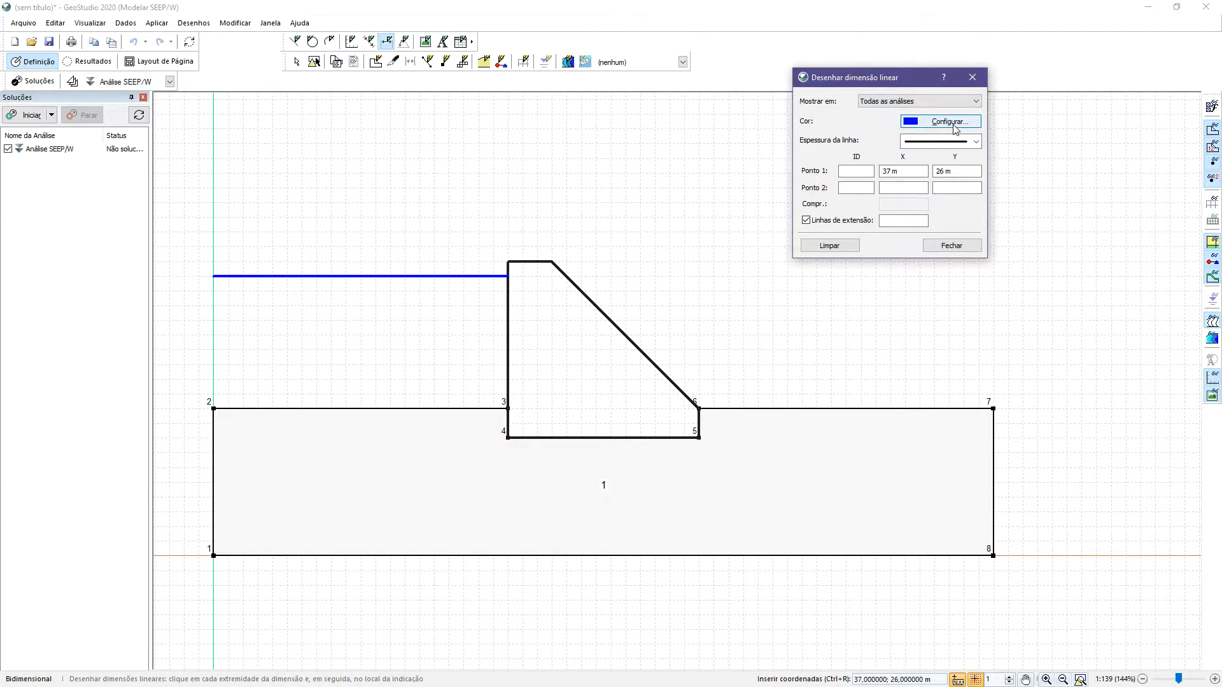
left_click(955, 129)
left_click(900, 168)
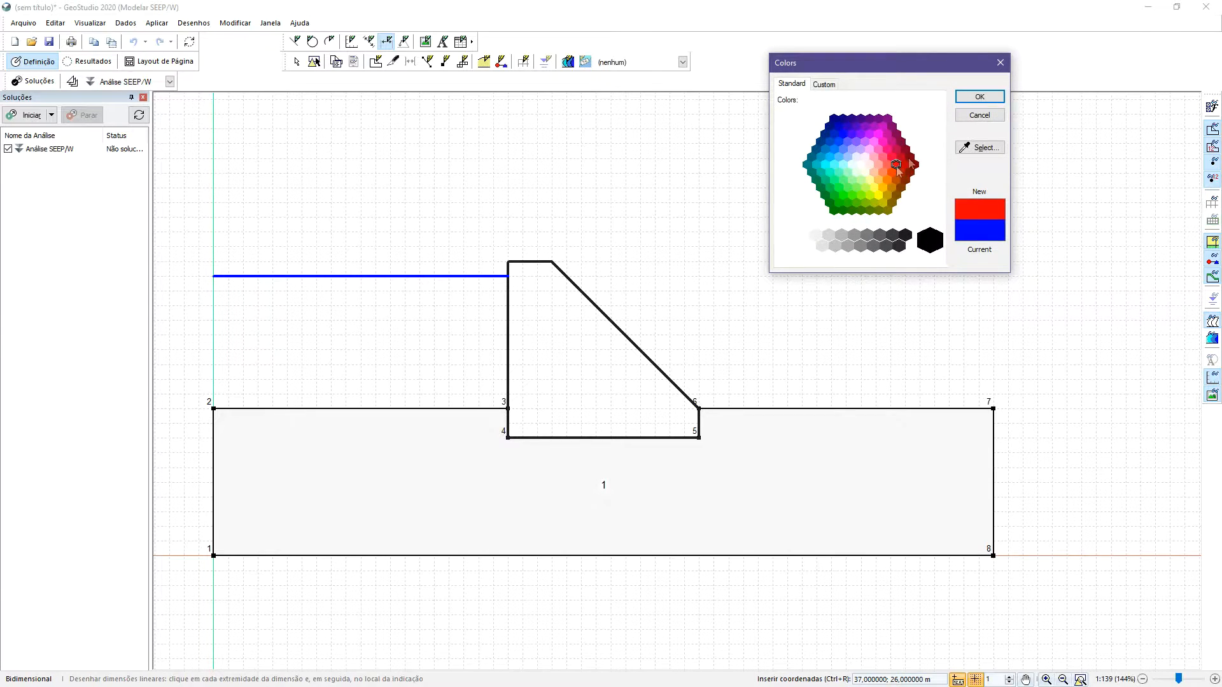
left_click(979, 96)
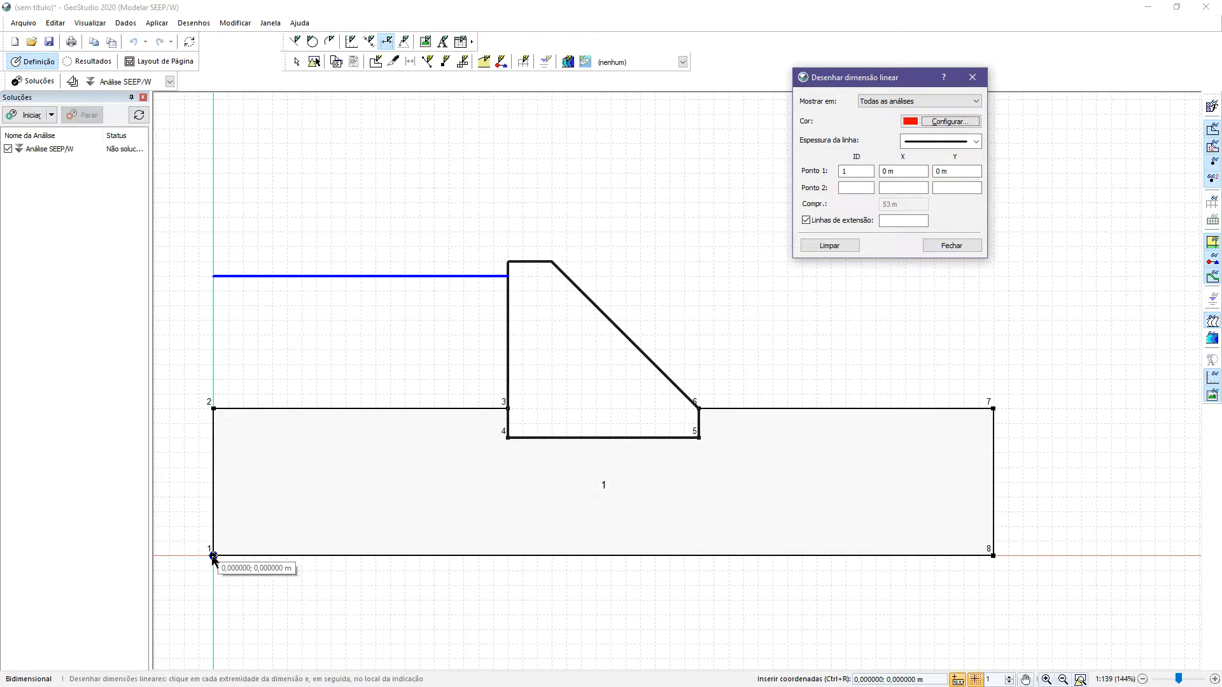
left_click(213, 556)
left_click(213, 409)
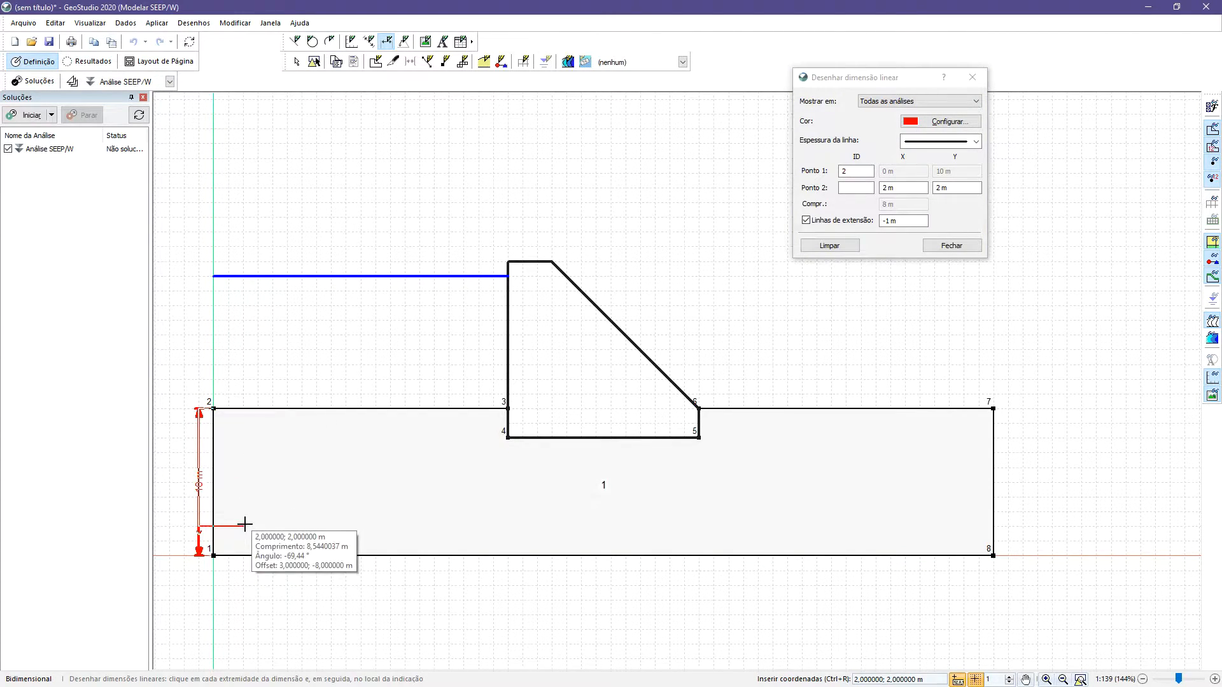
left_click(210, 276)
key("Escape")
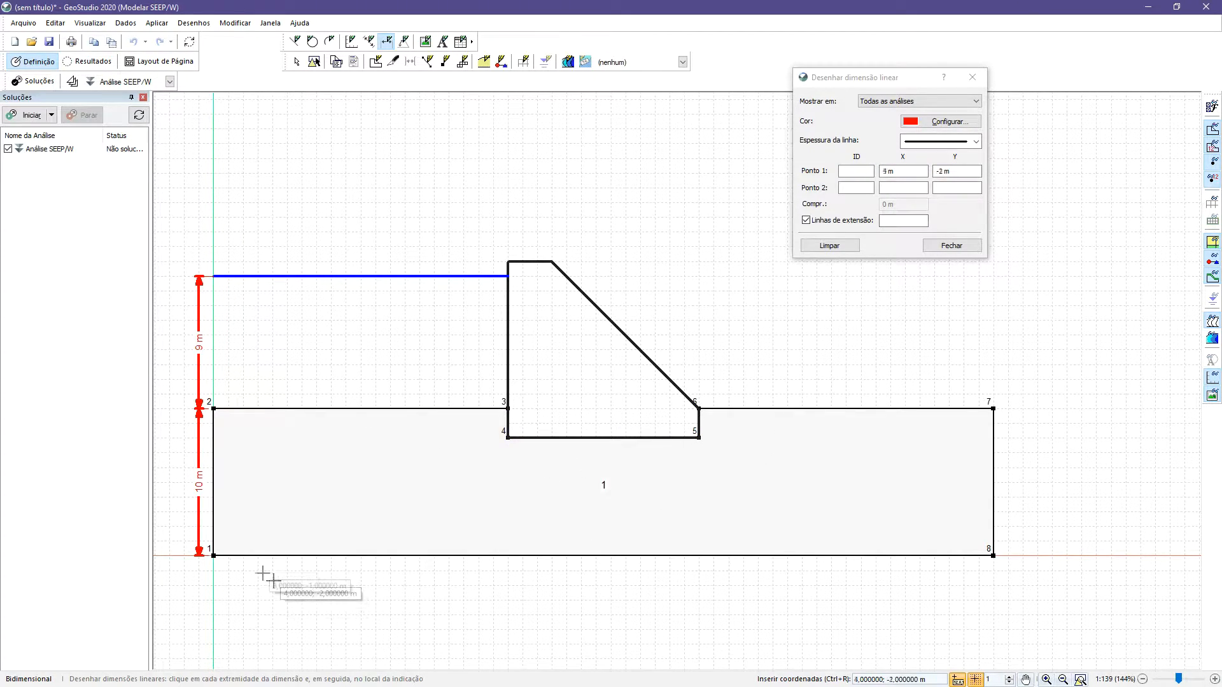
Dimension the three horizontal segments along the foundation's base and the two height segments at its downstream edge, and close the dimension tool.
left_click(213, 557)
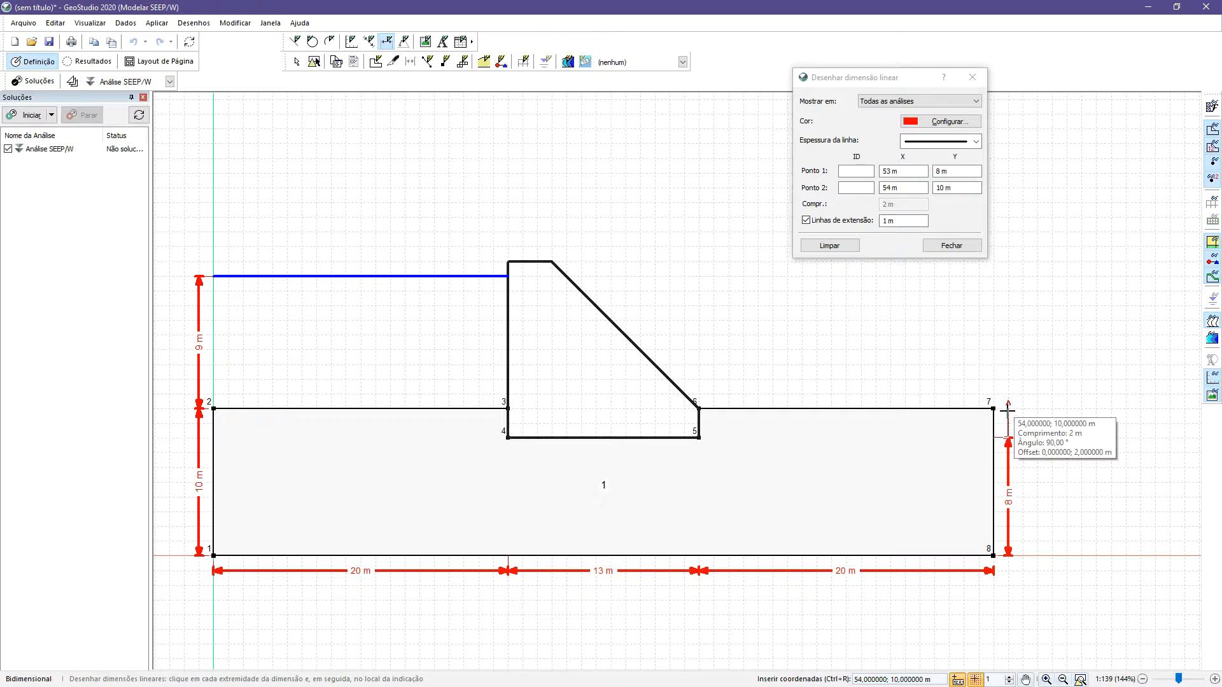
left_click(1007, 410)
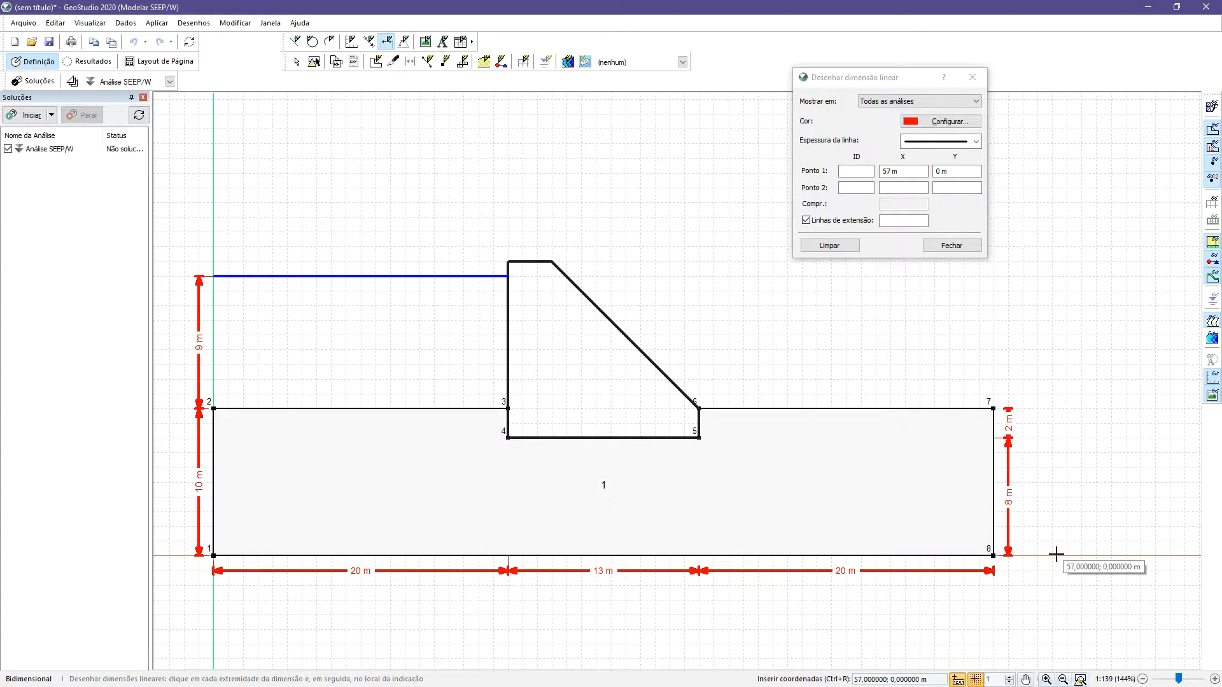
left_click(951, 245)
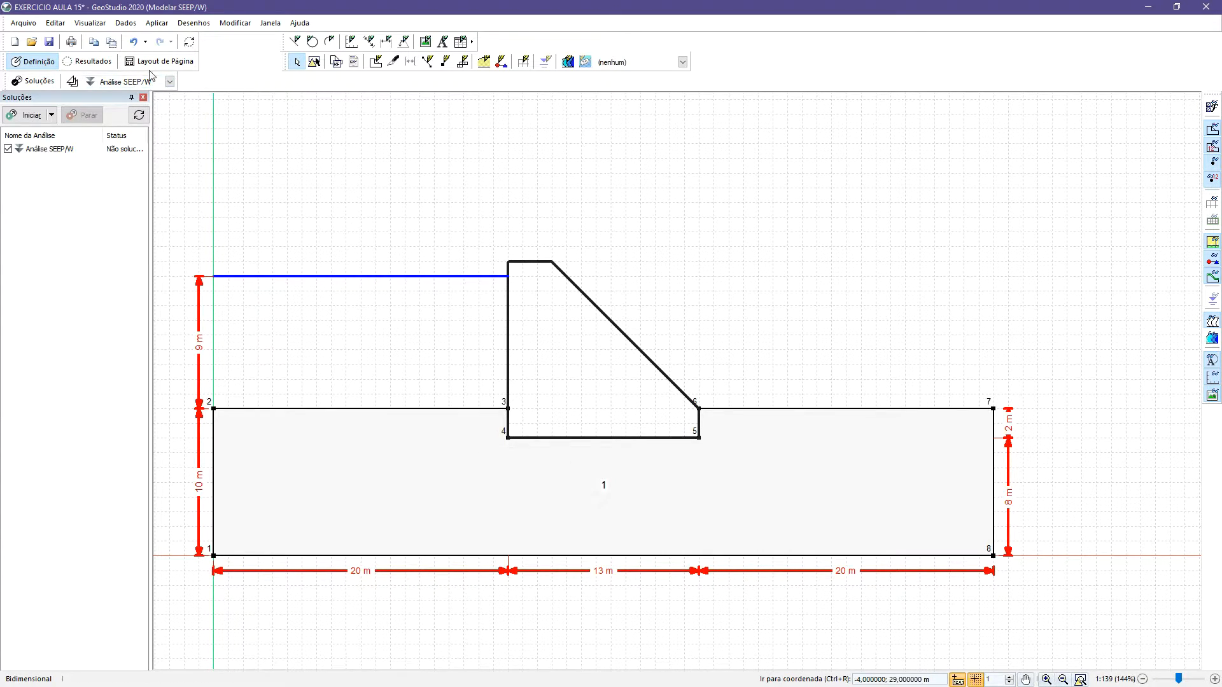
Create a new material named SOLO in the materials data, enlarging and repositioning its window.
left_click(126, 27)
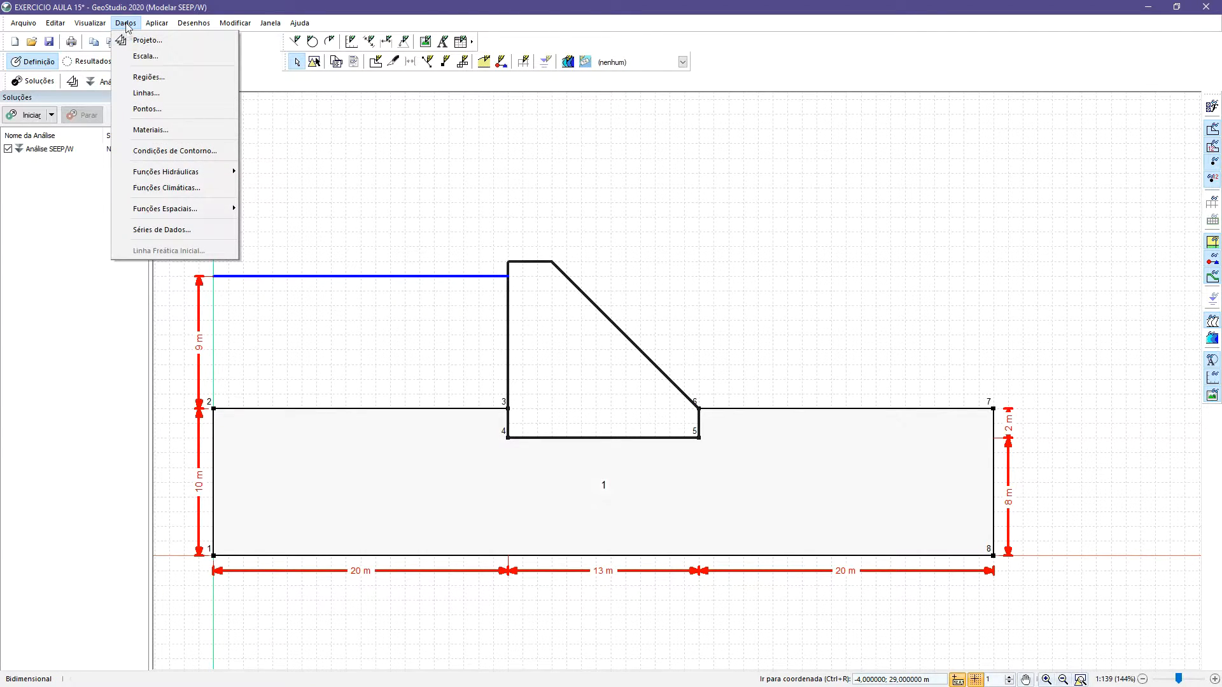
left_click(165, 131)
left_click_drag(186, 36, 465, 73)
left_click_drag(280, 601, 592, 294)
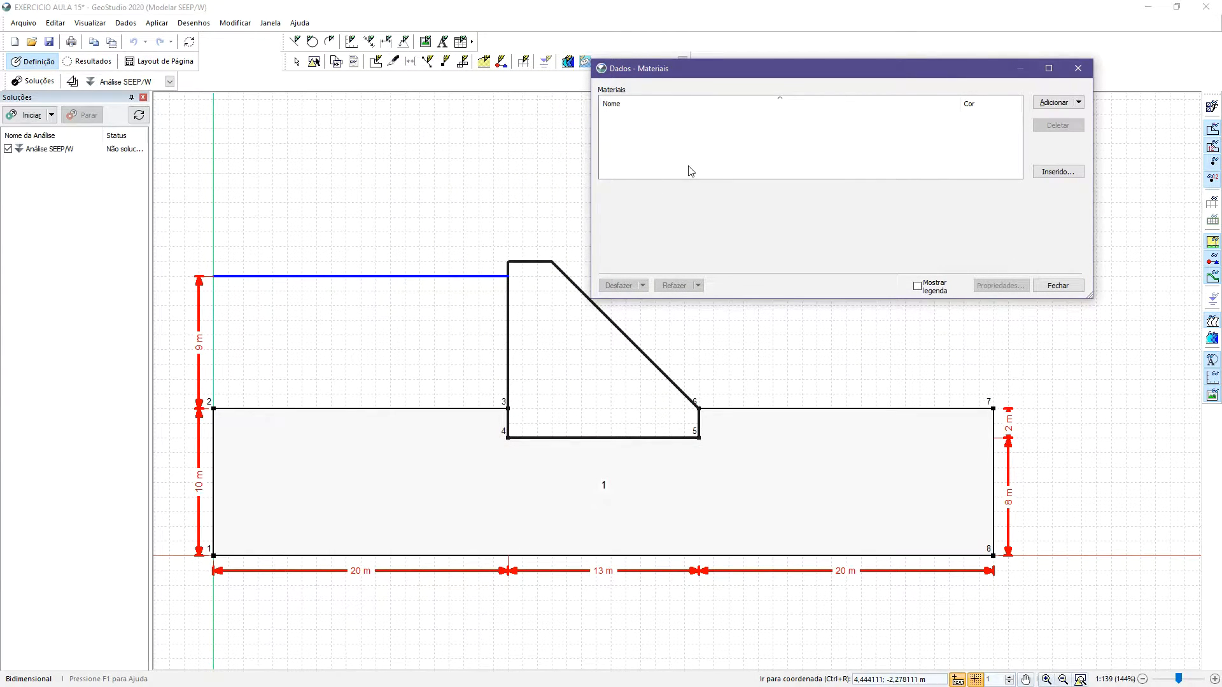
left_click_drag(592, 297, 657, 383)
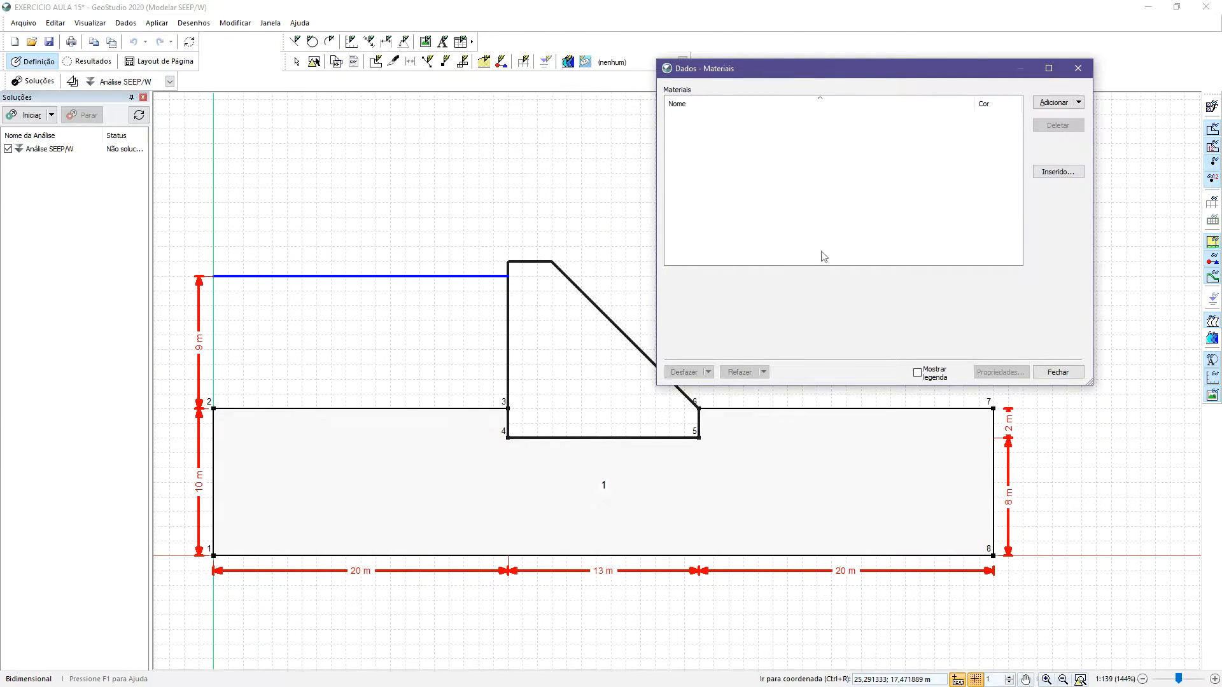
left_click(1054, 103)
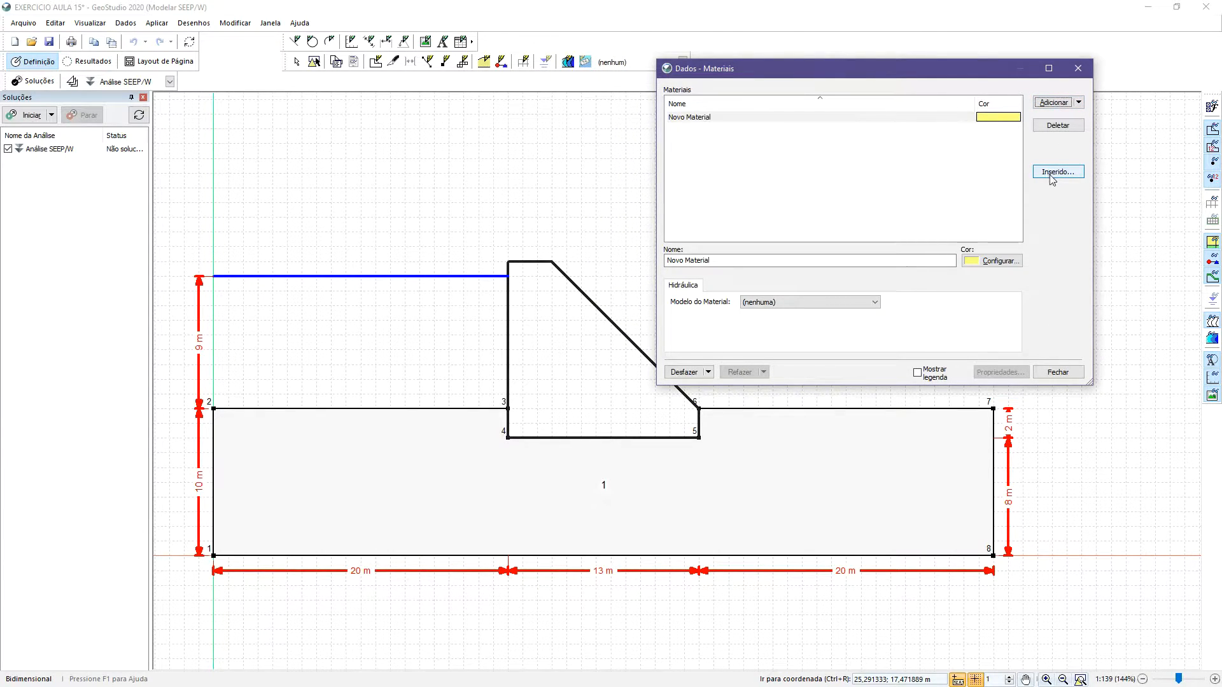
left_click(707, 259)
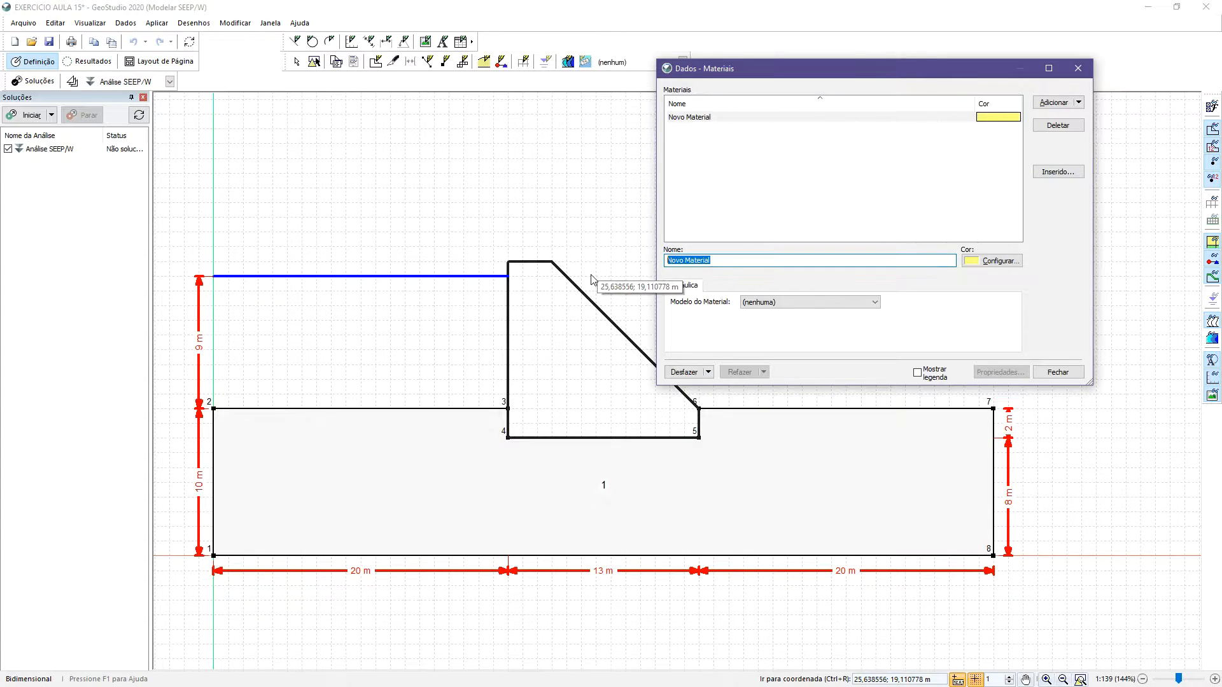
type("SOLO")
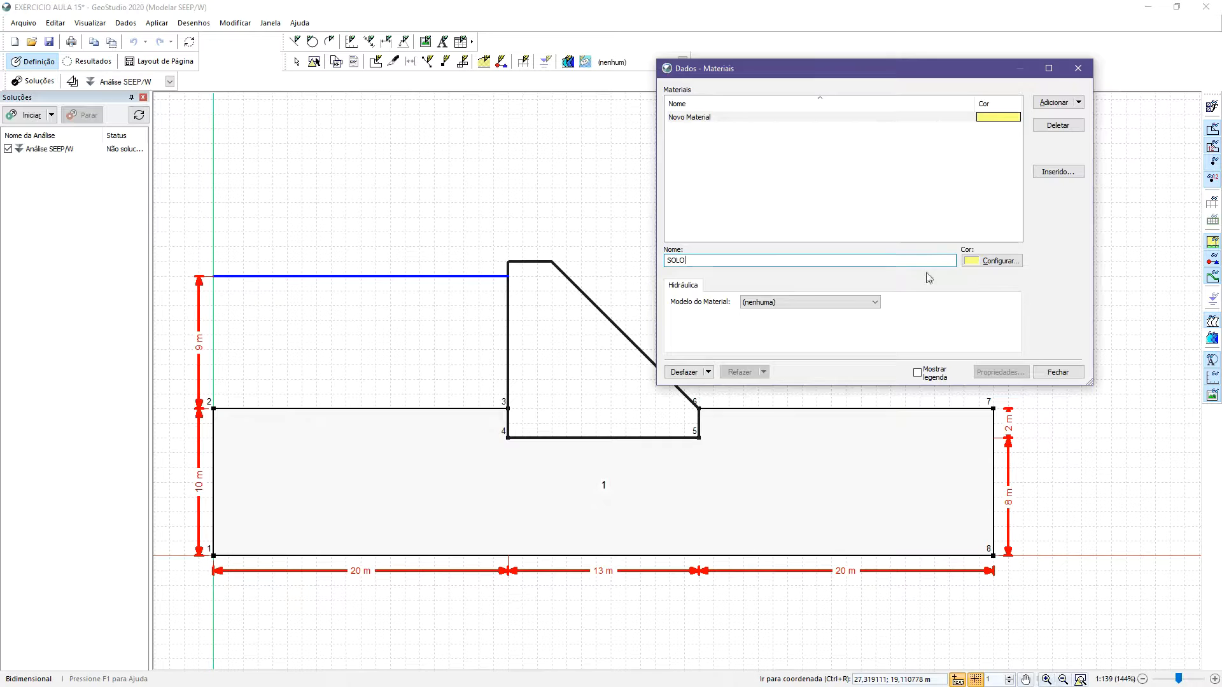
Set the SOLO material's model to Saturado and its colour to orange.
left_click(844, 302)
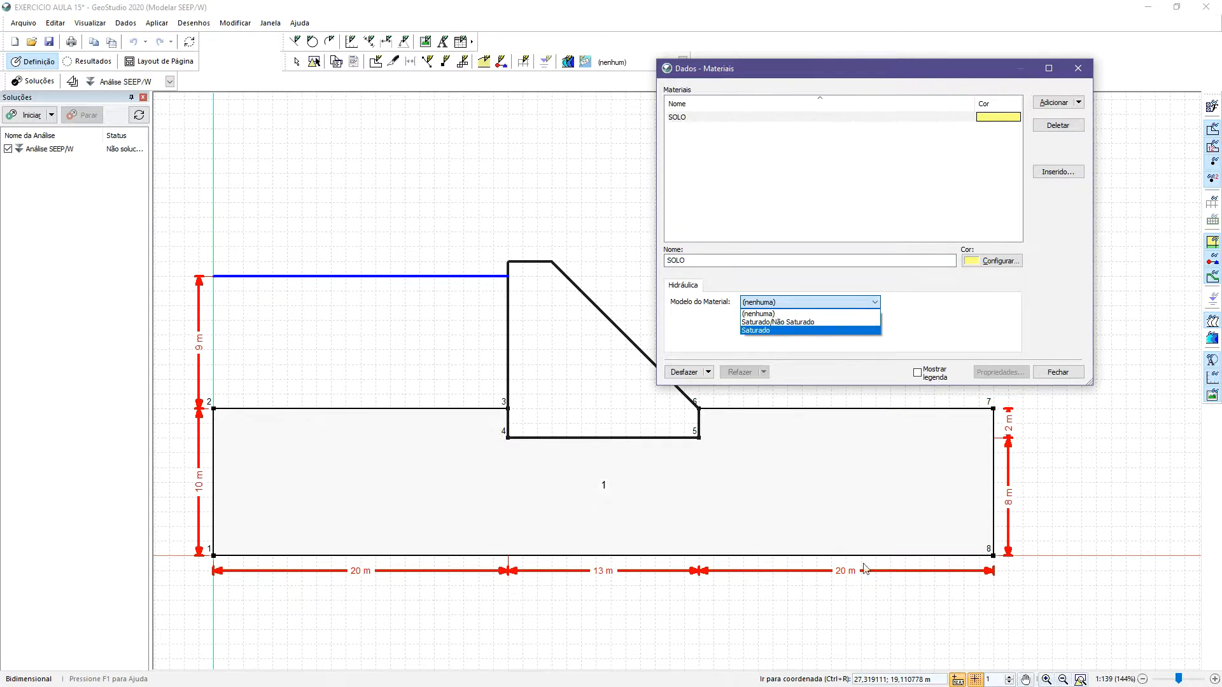
left_click(767, 331)
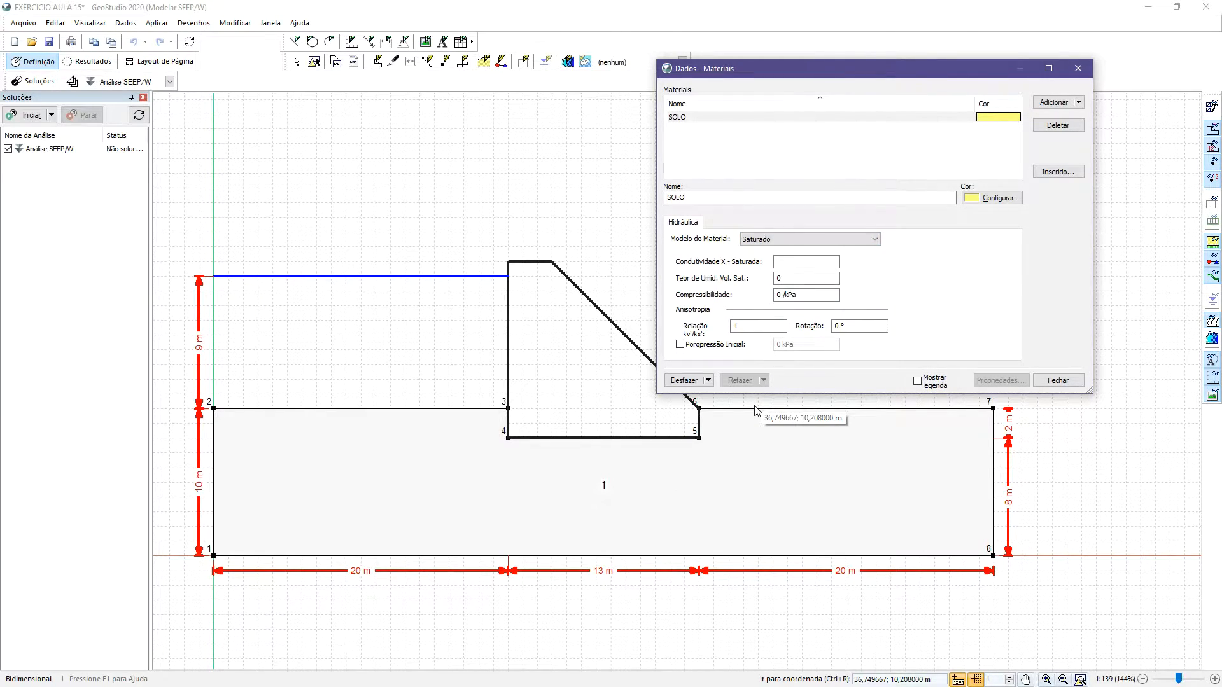
left_click(984, 200)
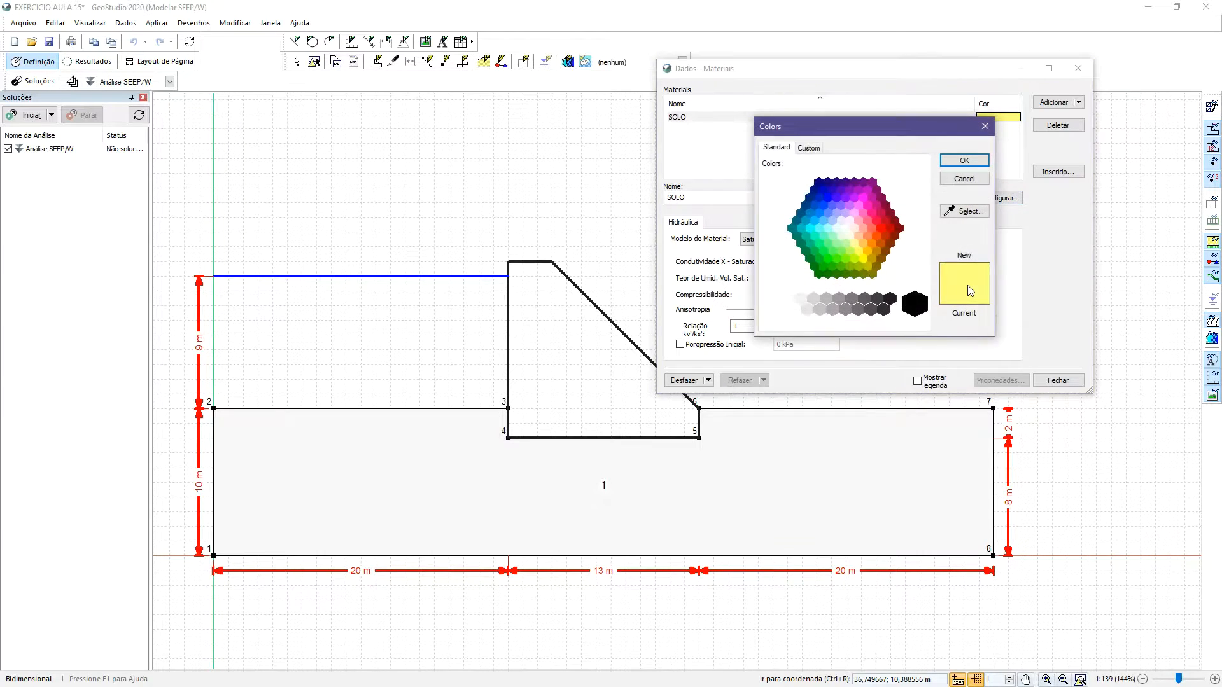
left_click(867, 236)
left_click(964, 161)
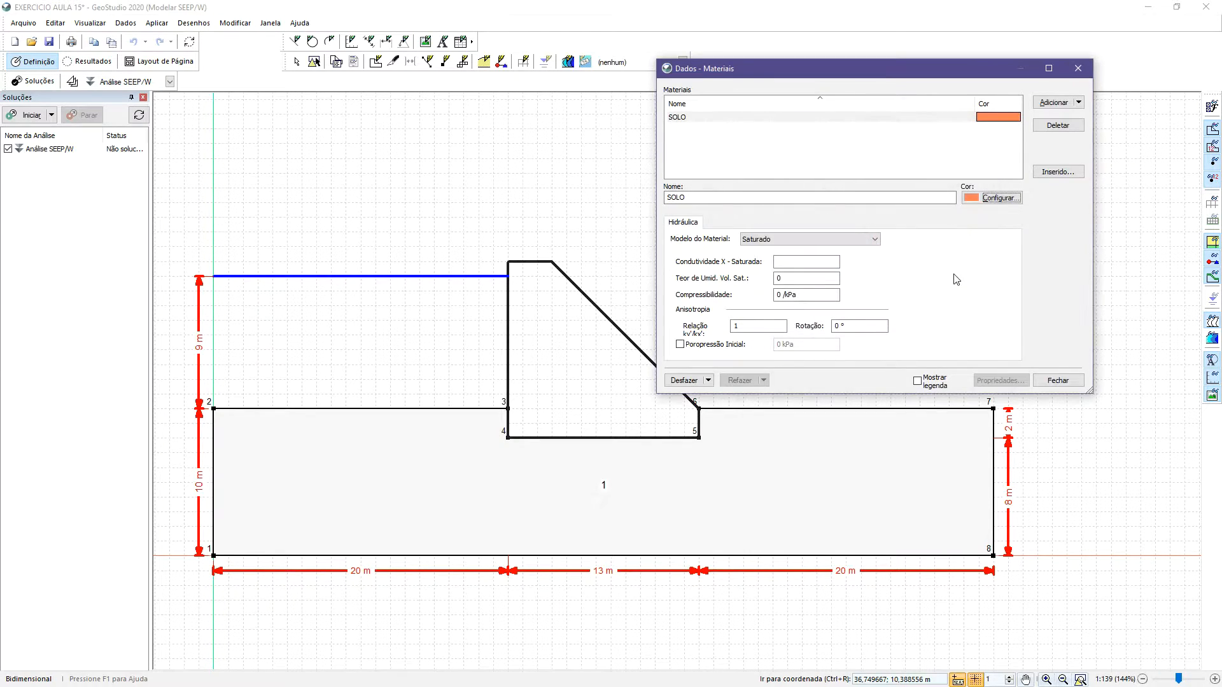
Set SOLO's saturated X conductivity to 1e-09 m/seg and its saturated volumetric water content to 0,4, and close the materials data.
left_click(814, 261)
left_click(780, 275)
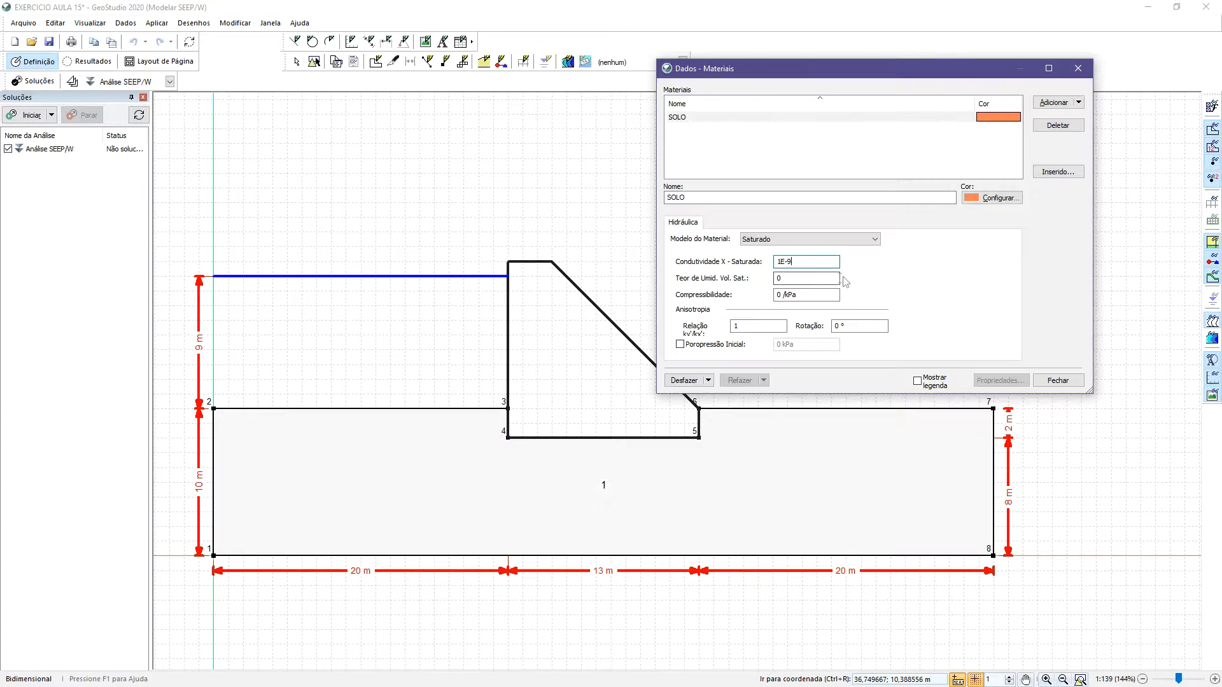
left_click(821, 279)
left_click_drag(803, 261, 823, 262)
left_click(808, 281)
left_click_drag(797, 284, 759, 277)
type("0,4")
left_click(808, 294)
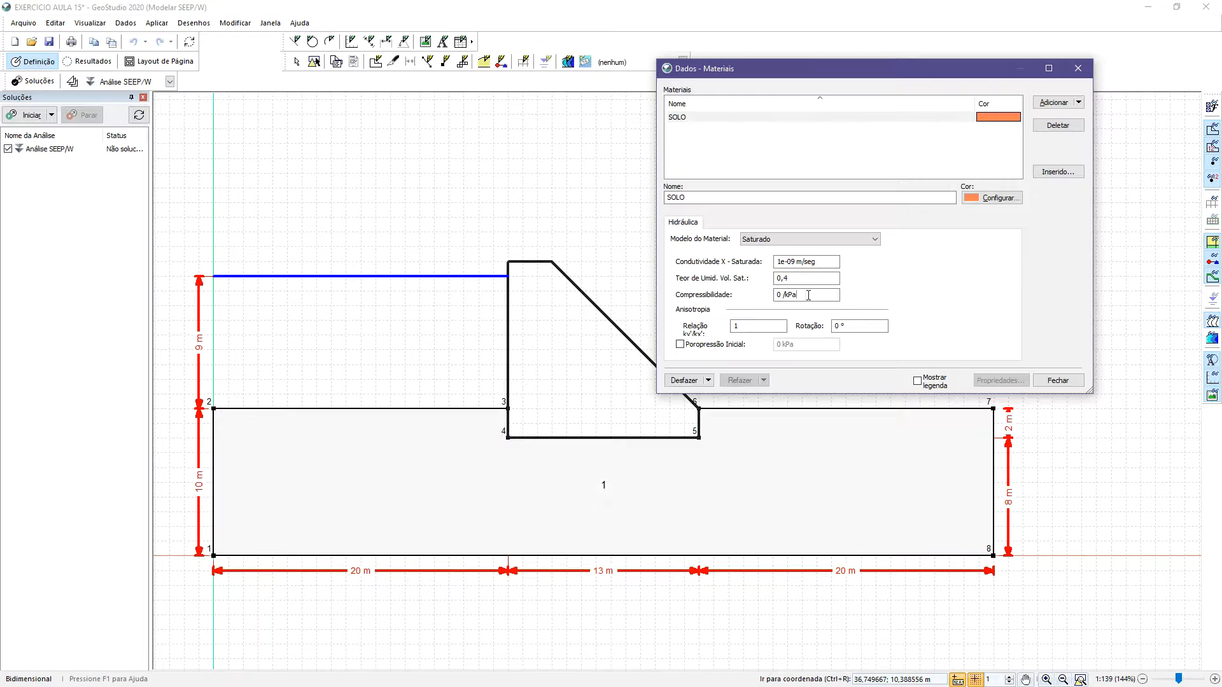
double_click(812, 295)
double_click(743, 326)
left_click(851, 327)
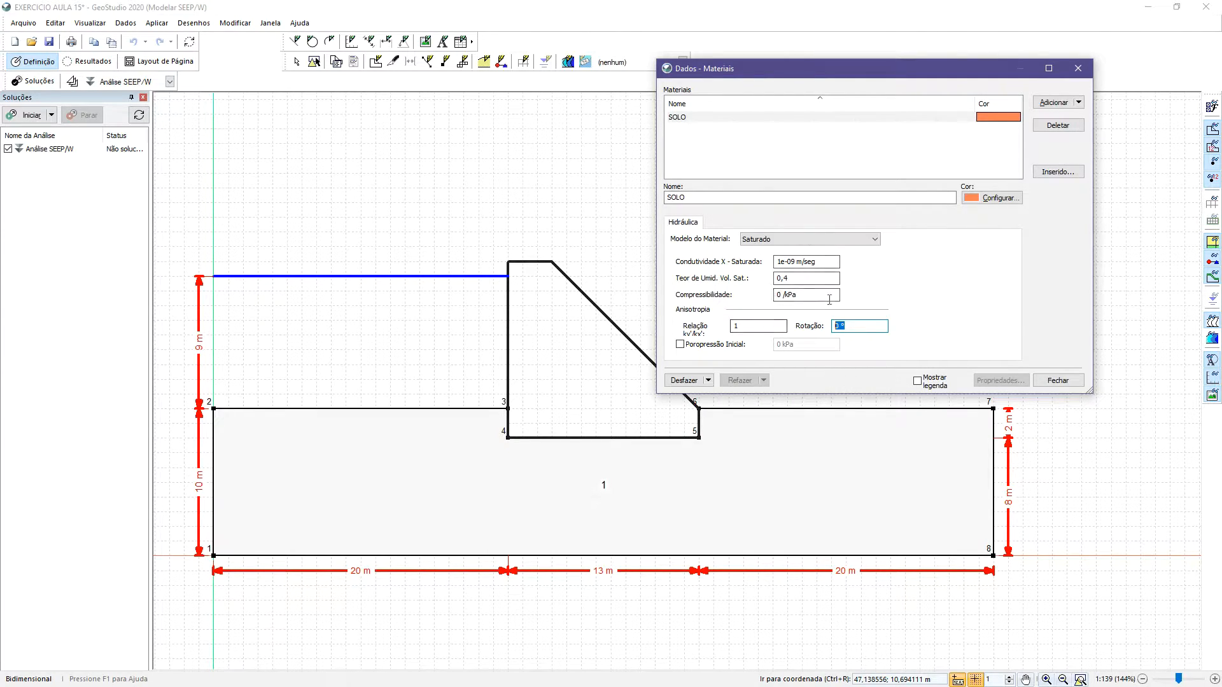
left_click(1054, 382)
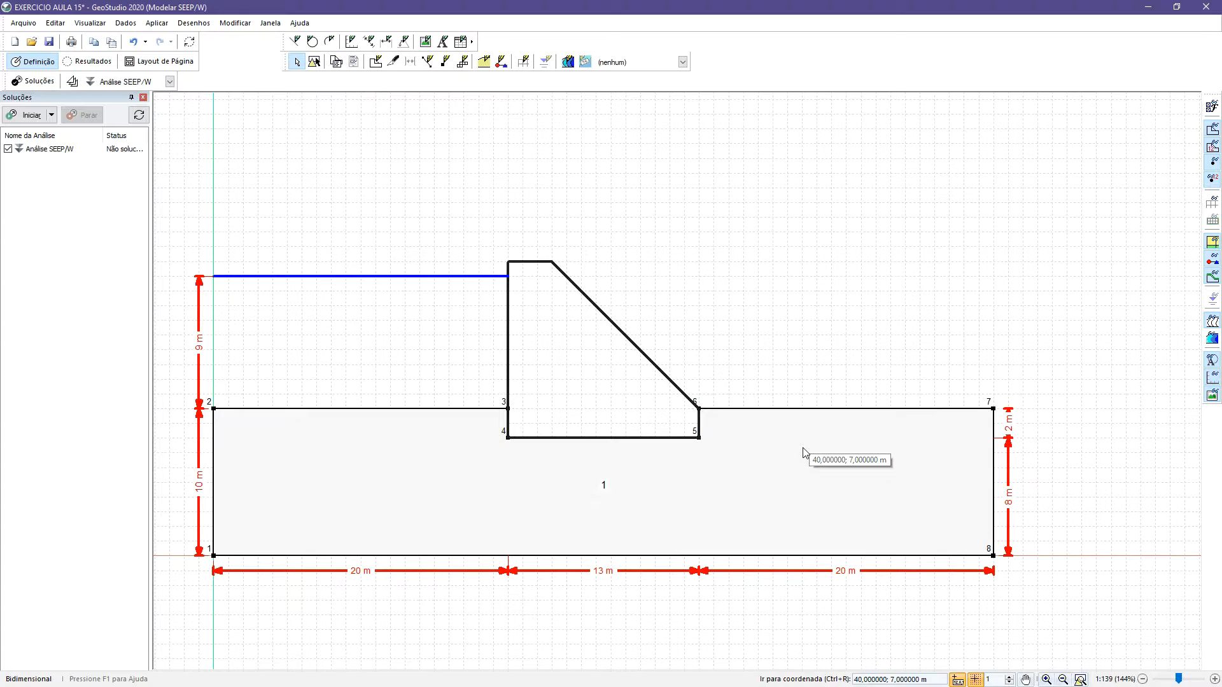
Assign the SOLO material to foundation region 1.
left_click(155, 23)
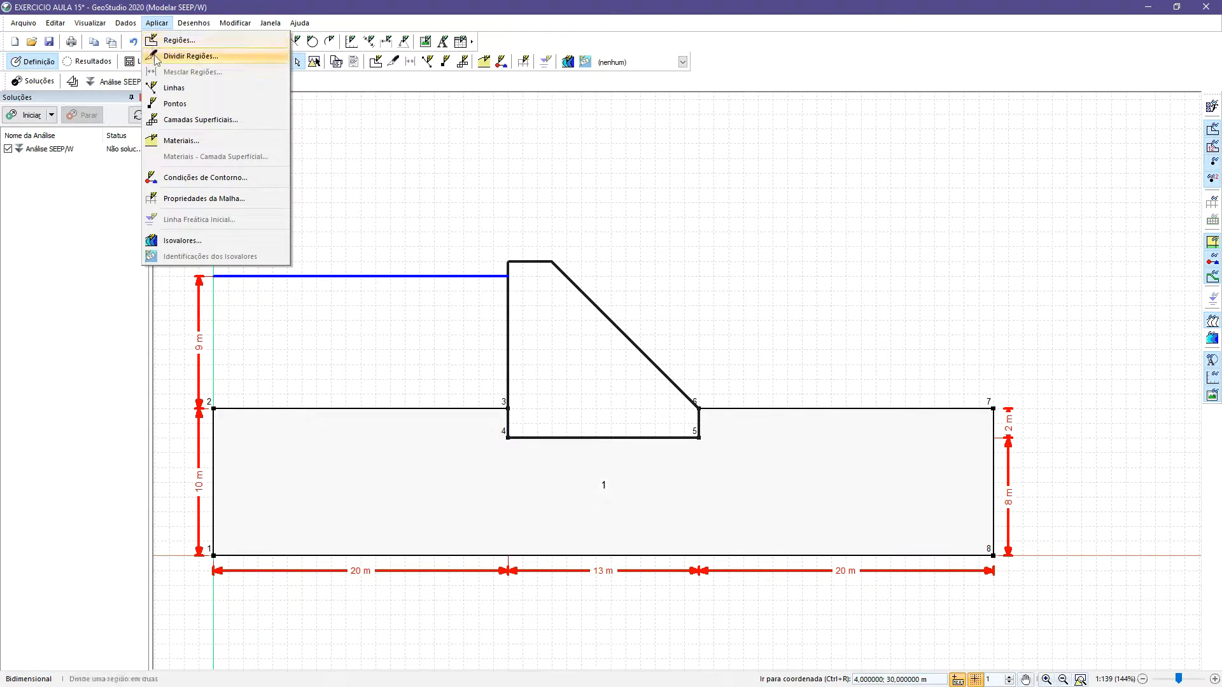
left_click(182, 141)
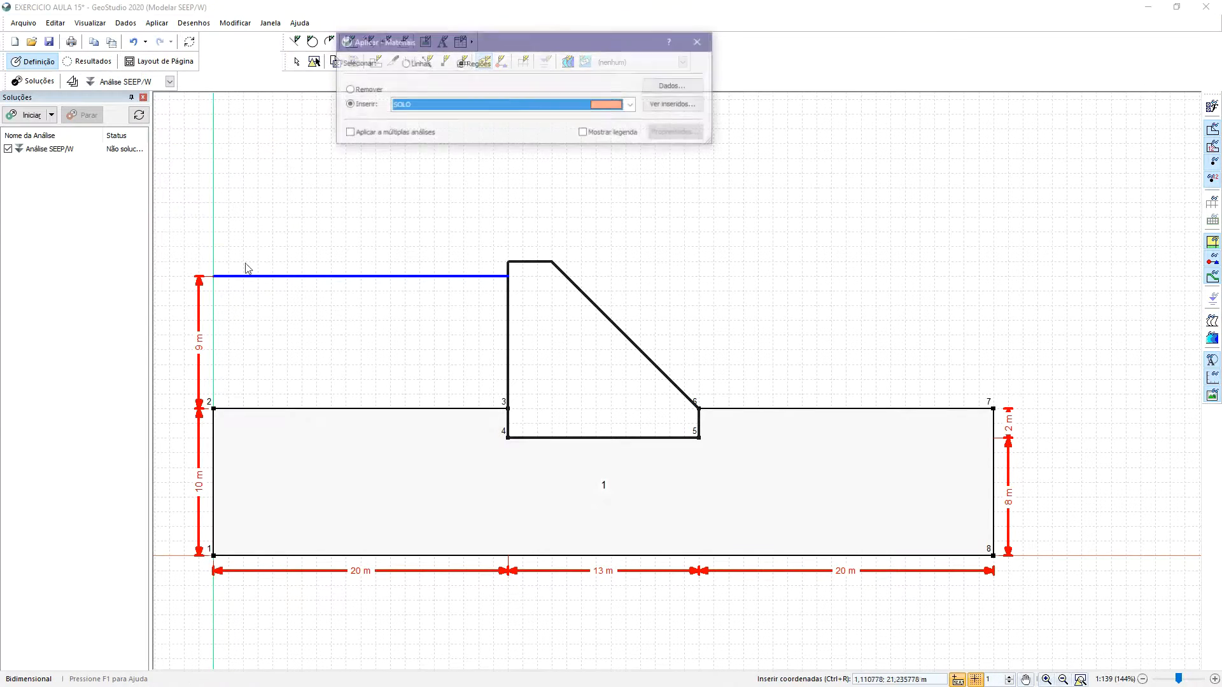
left_click(632, 106)
left_click(632, 105)
left_click(632, 105)
left_click(631, 106)
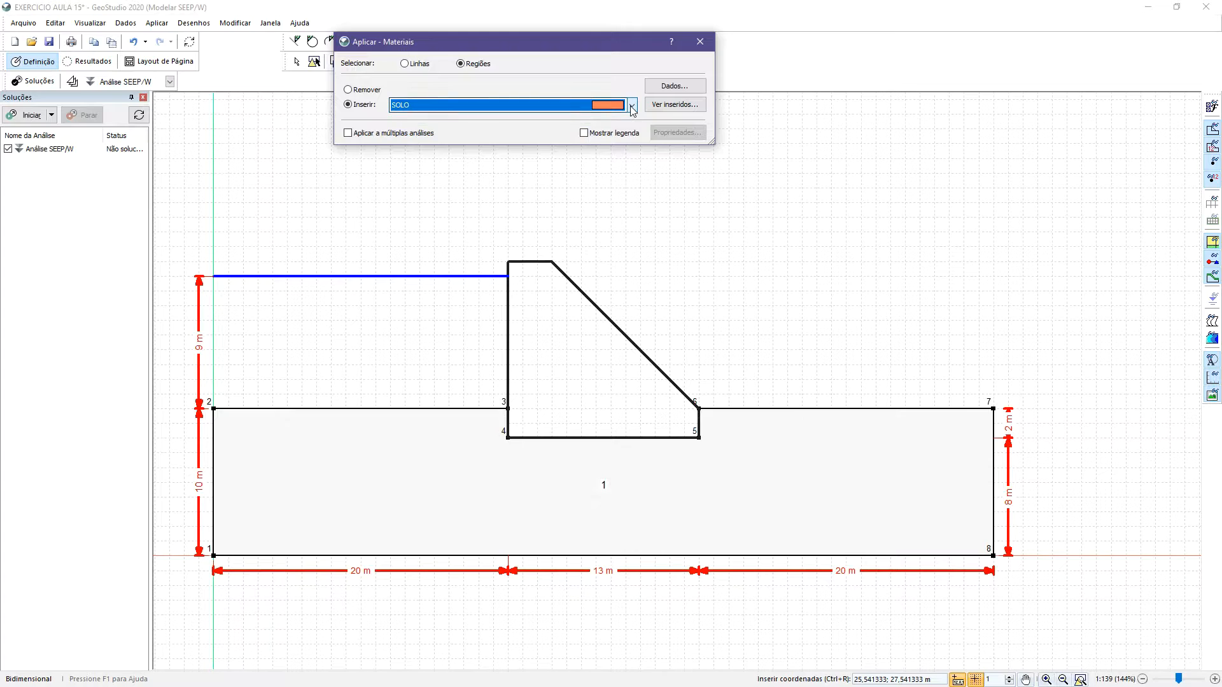
left_click(464, 471)
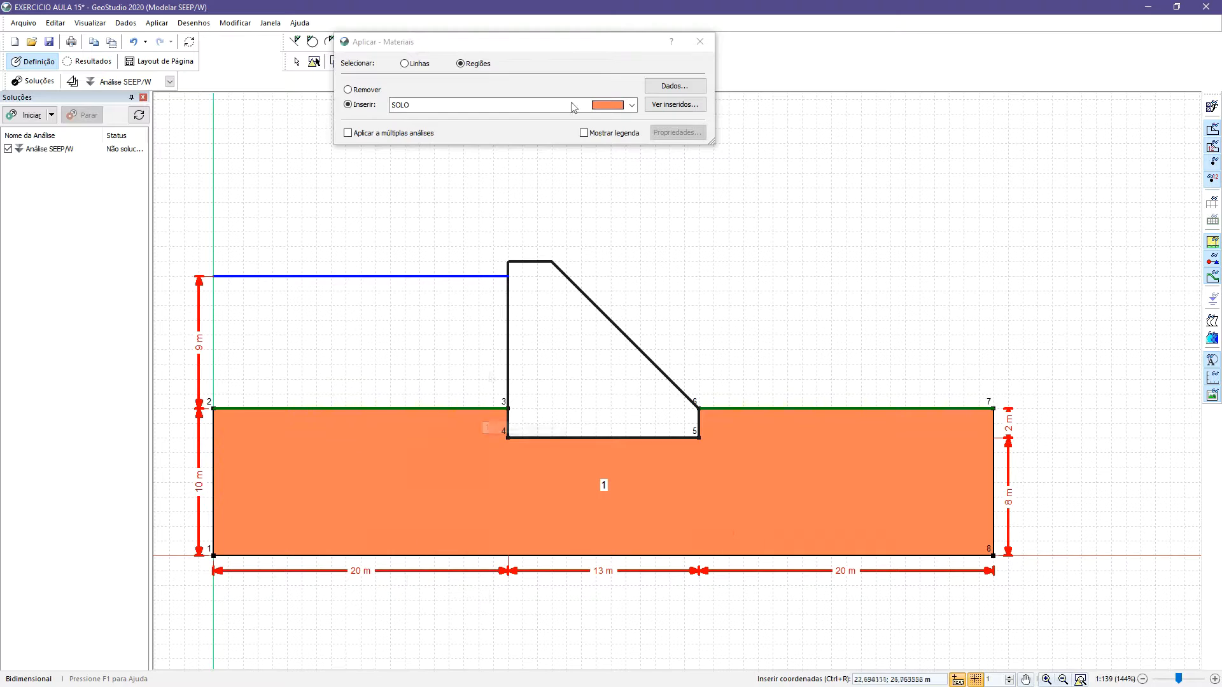
Show the materials legend on the drawing and finish applying materials.
left_click(584, 133)
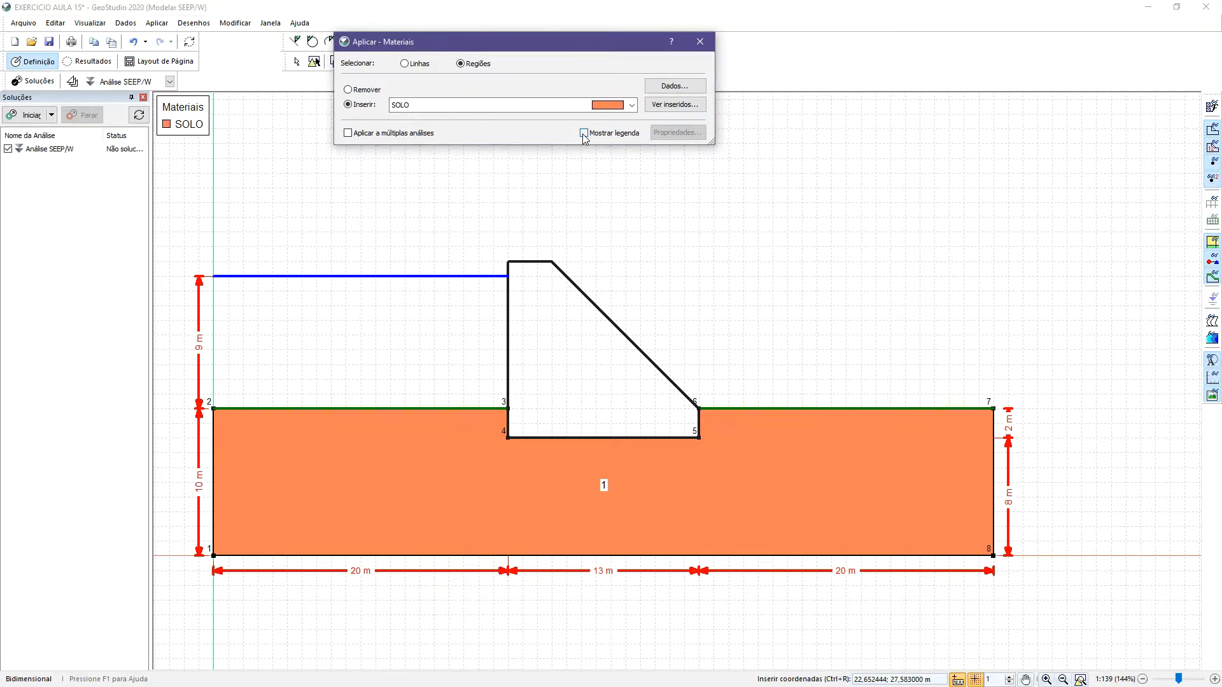
left_click(216, 131)
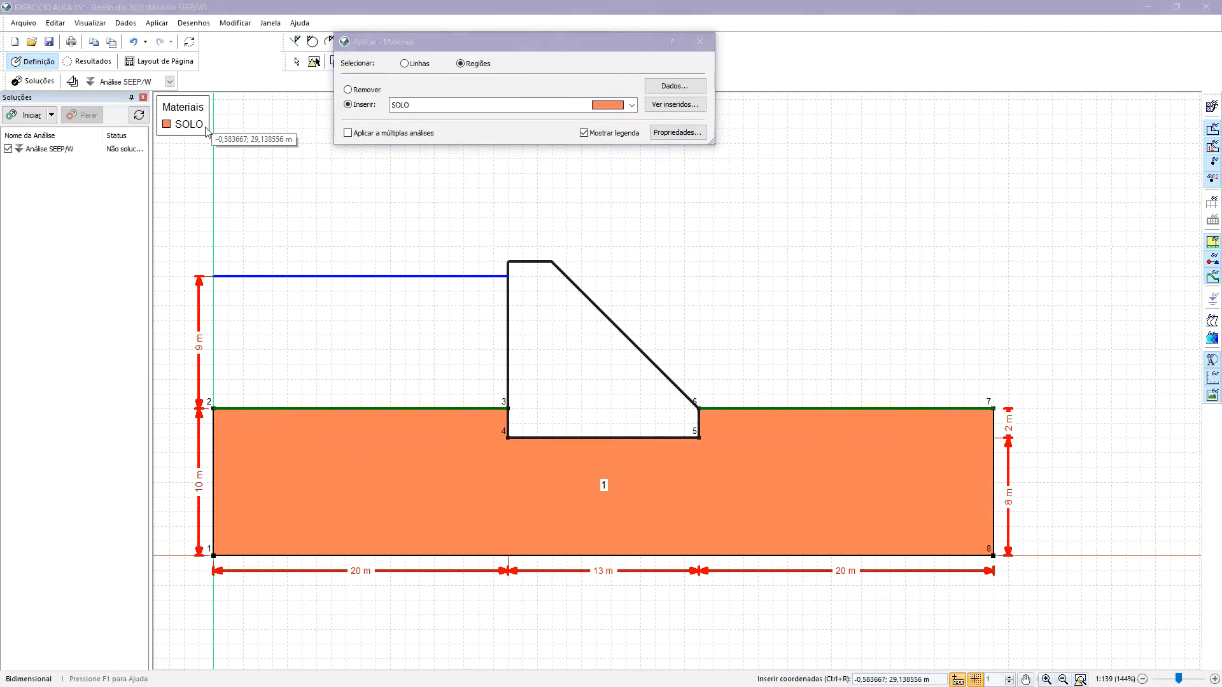
left_click(700, 41)
Modify the drawing objects by moving the materials legend below the foundation's base, near its upstream corner.
scroll(205, 237, "down", 3)
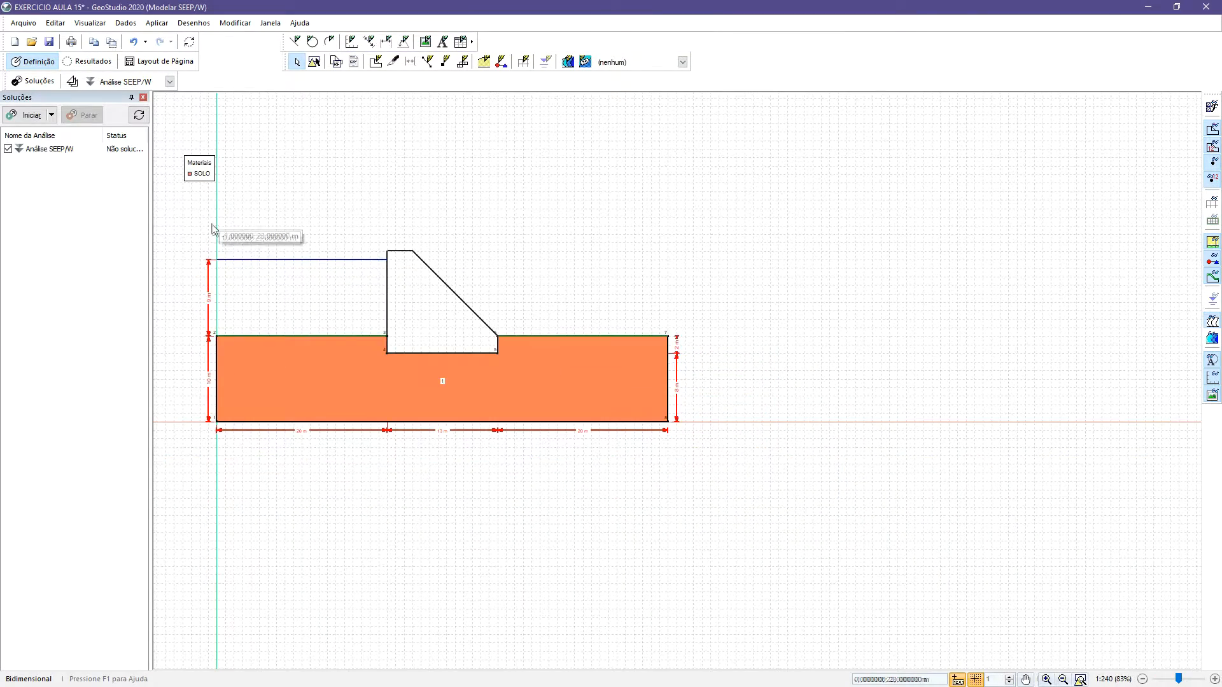
scroll(212, 228, "up", 2)
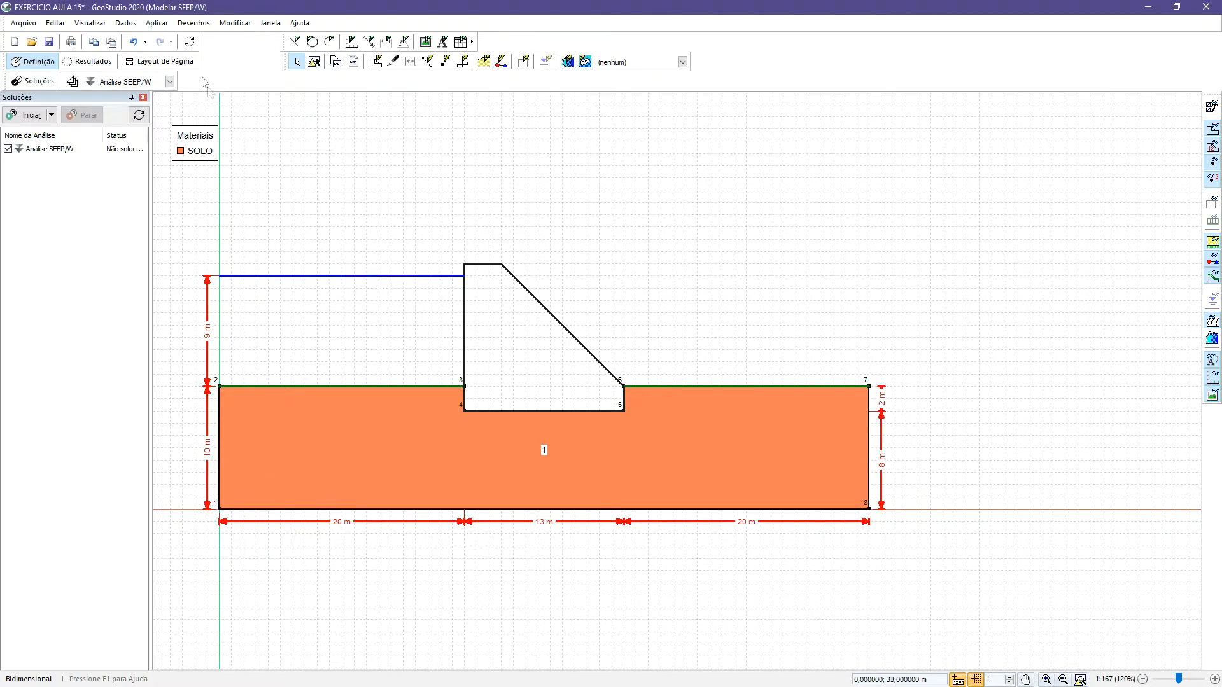
left_click(233, 25)
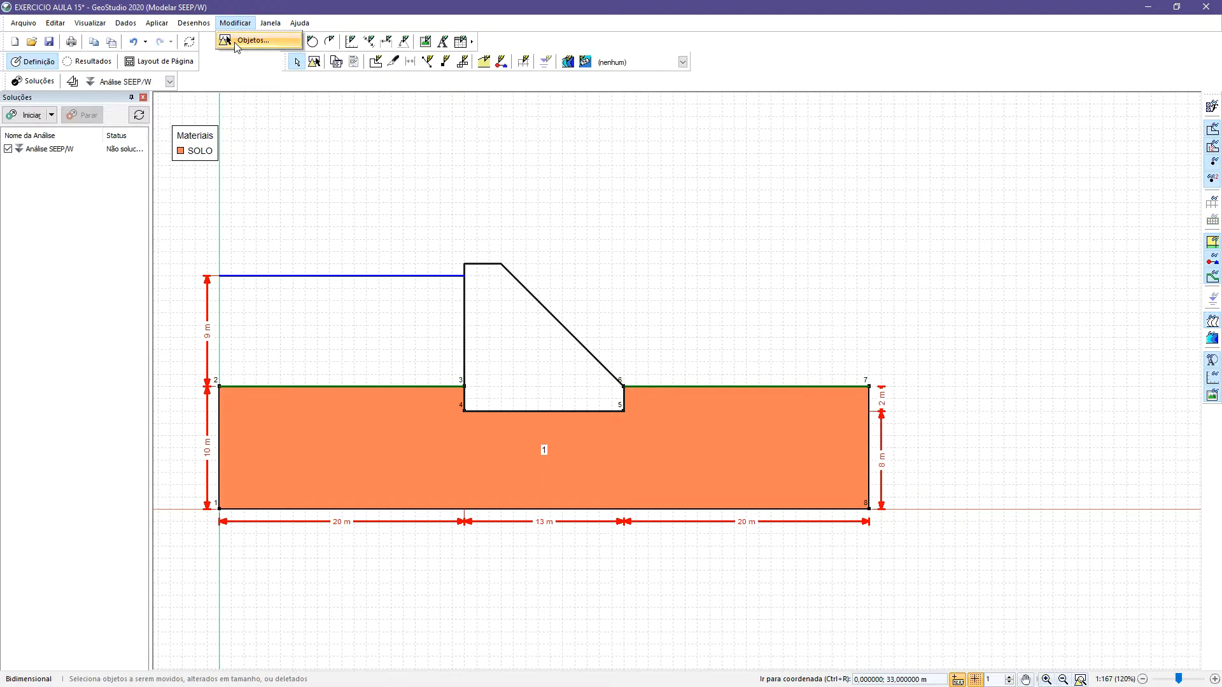
left_click(251, 40)
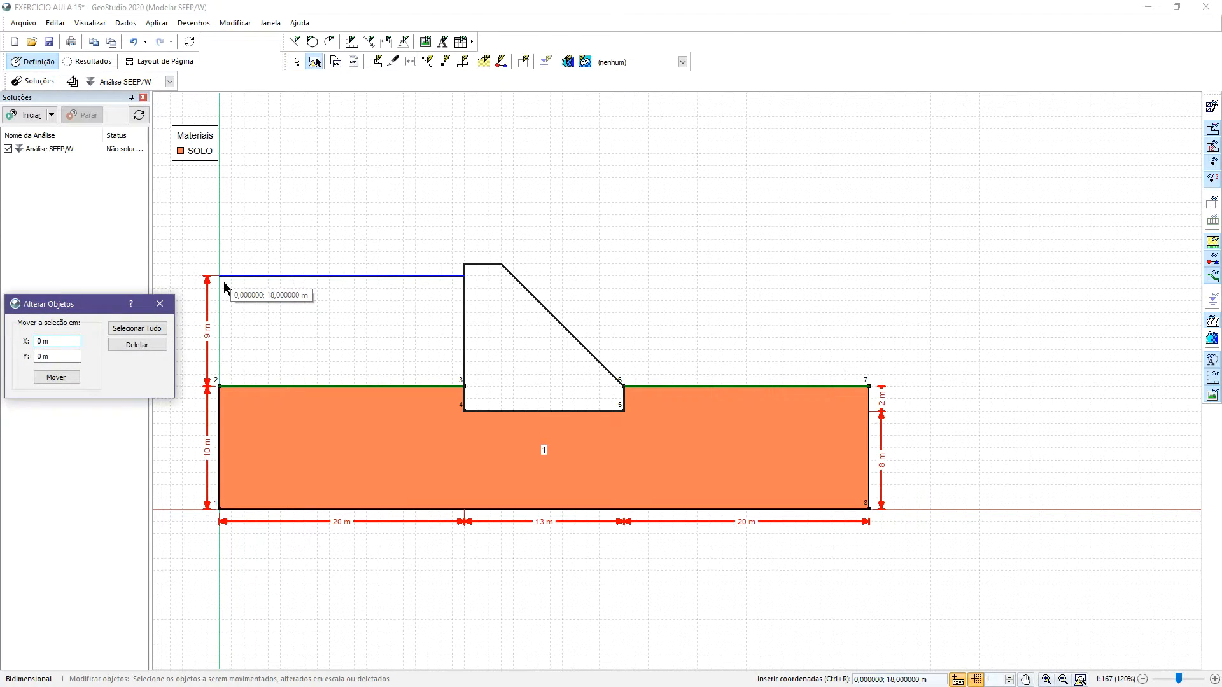
left_click(196, 159)
left_click_drag(198, 160, 251, 569)
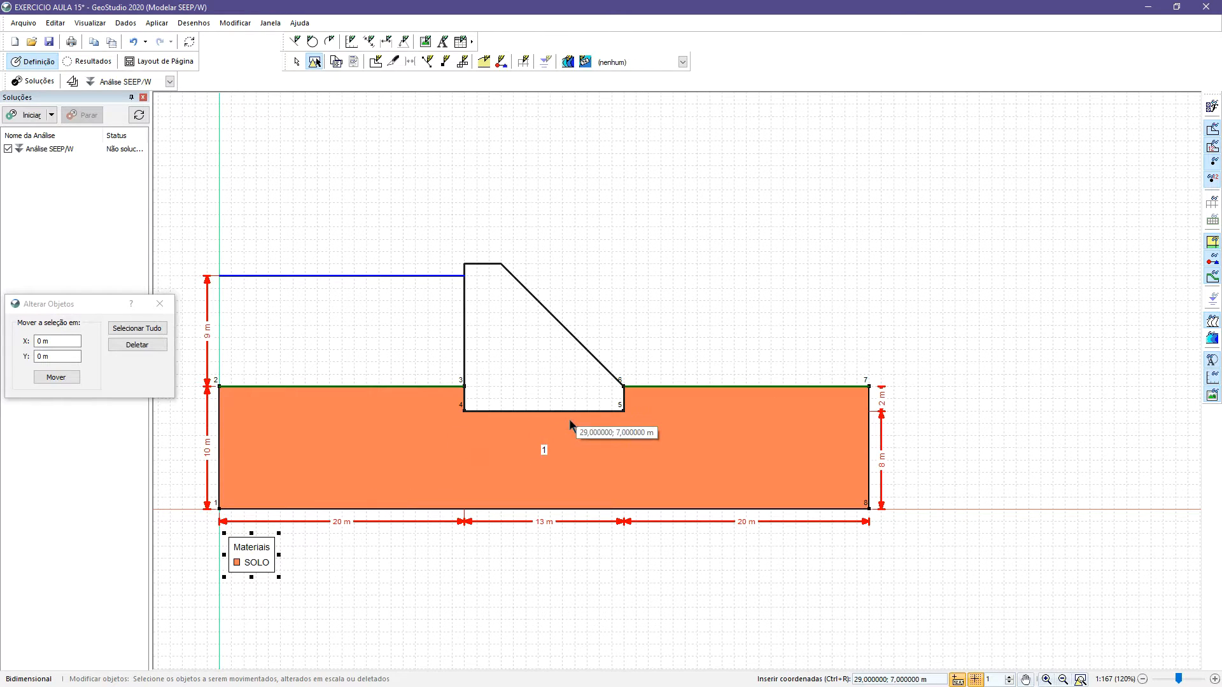
mouse_move(491, 265)
left_mouse_down()
mouse_move(499, 205)
mouse_move(491, 266)
left_mouse_up()
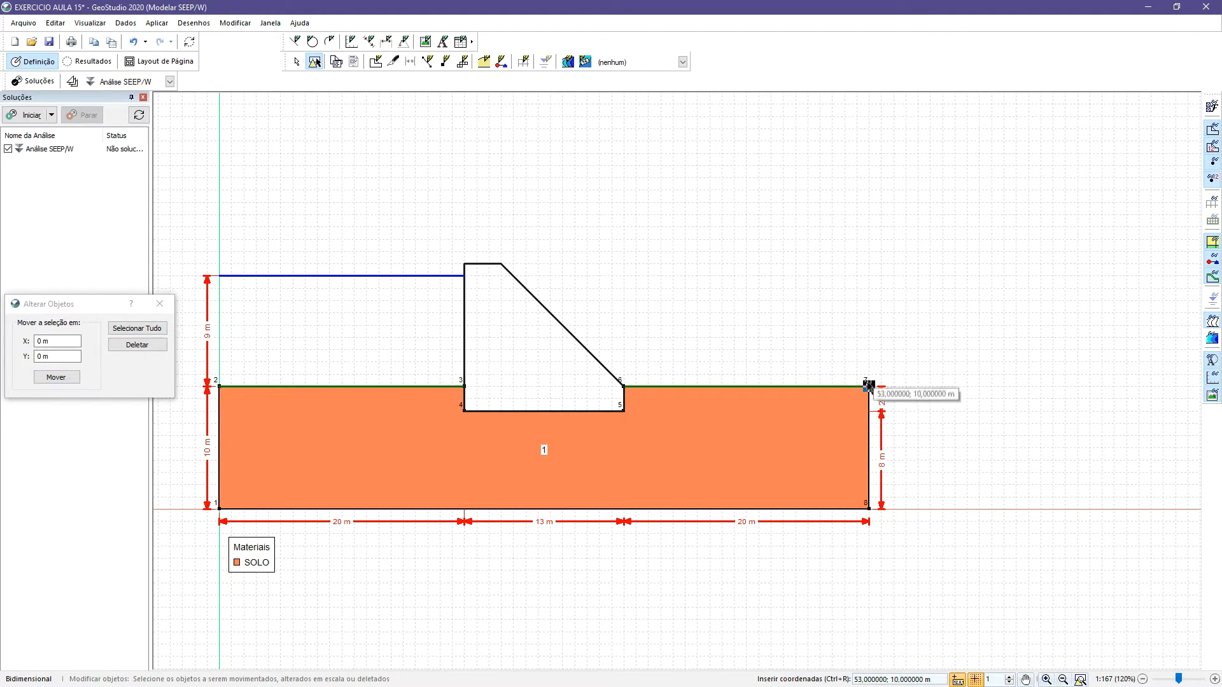
Try moving point 7 at the foundation's upper downstream corner inward and down, and undo the move.
left_click_drag(870, 386, 747, 398)
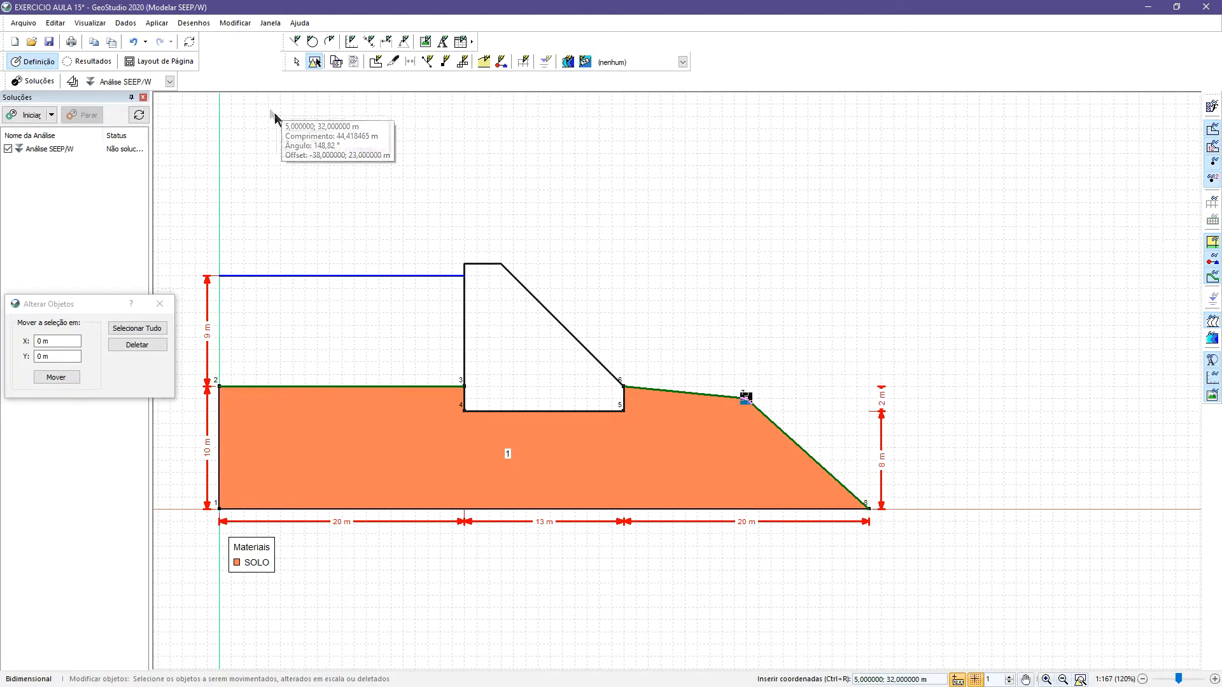
left_click(133, 44)
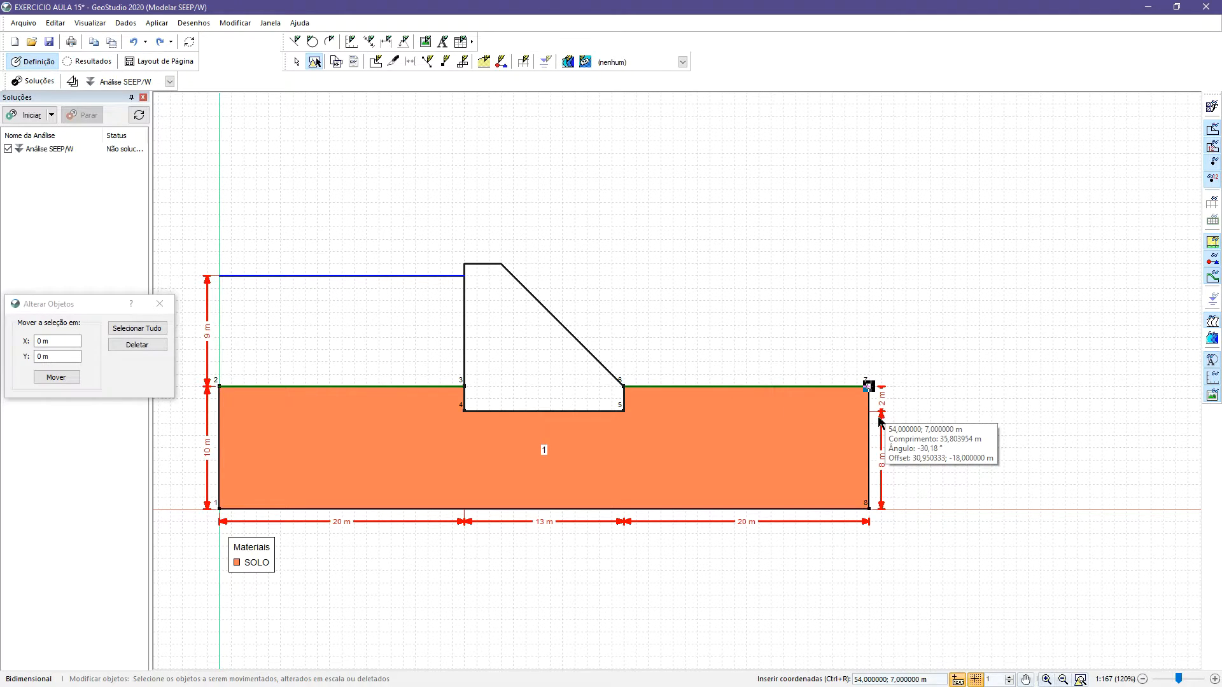
left_click(987, 433)
Try shifting the downstream 20 m and central 13 m dimensions lower beneath the foundation, and undo both moves.
left_click(807, 522)
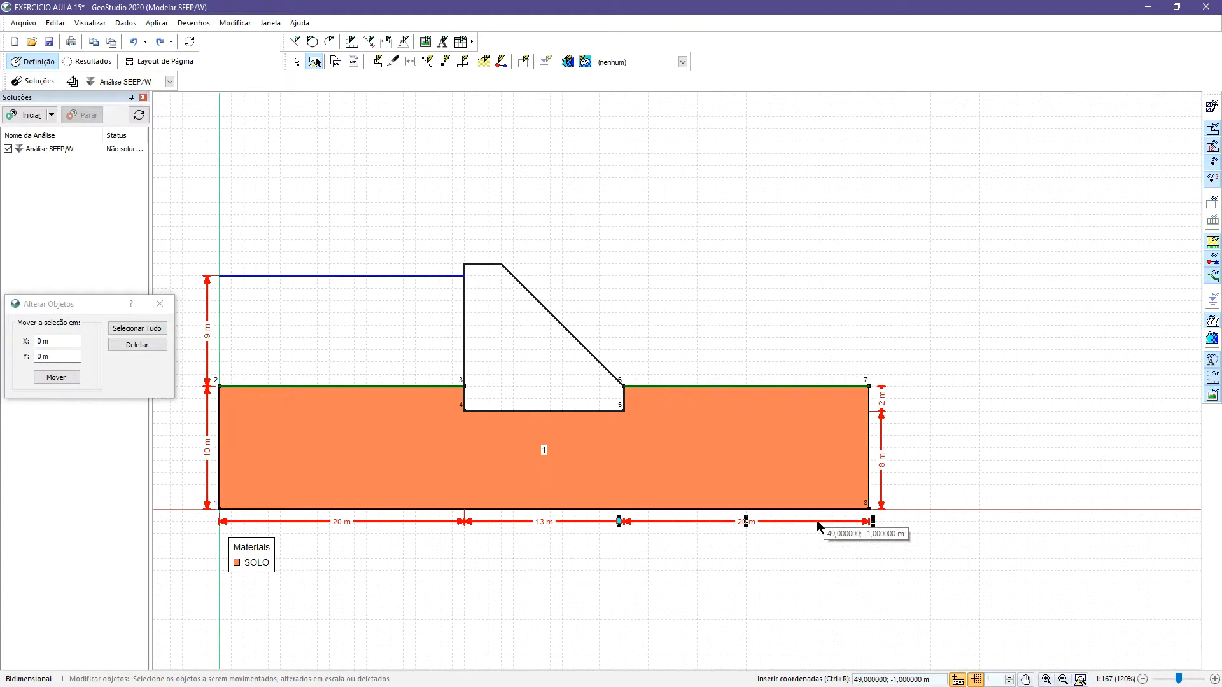
left_click(816, 520)
left_click(815, 532)
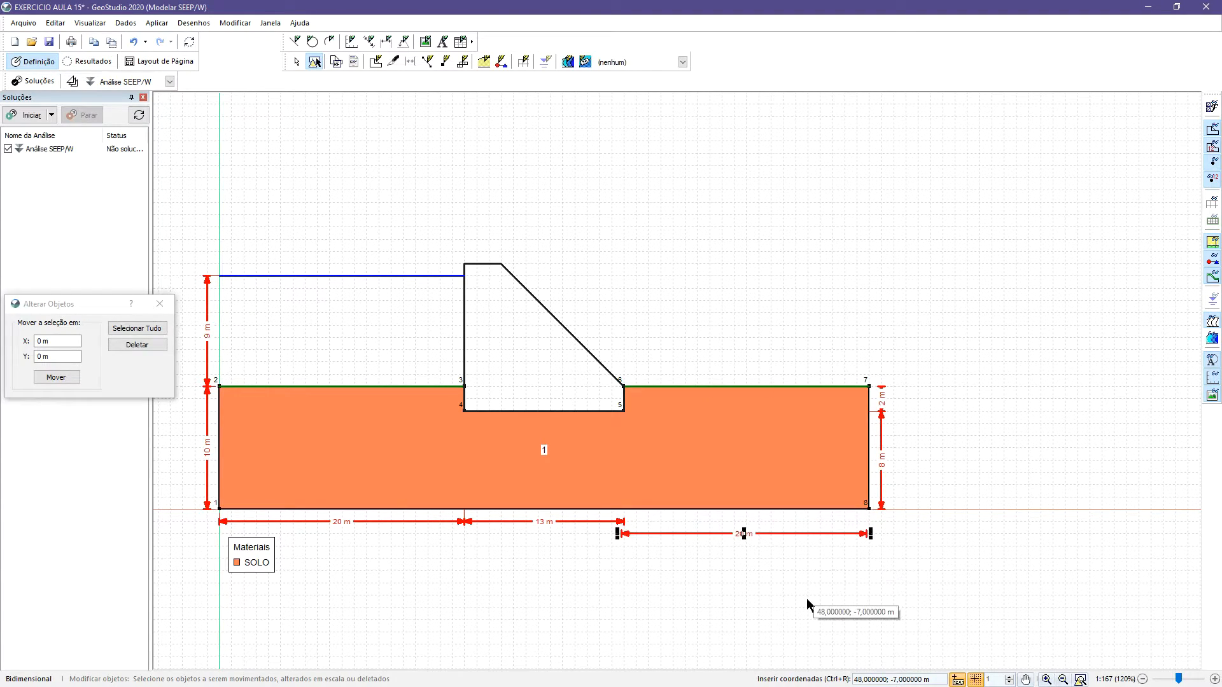
left_click(591, 521)
left_click(591, 521)
left_click(593, 563)
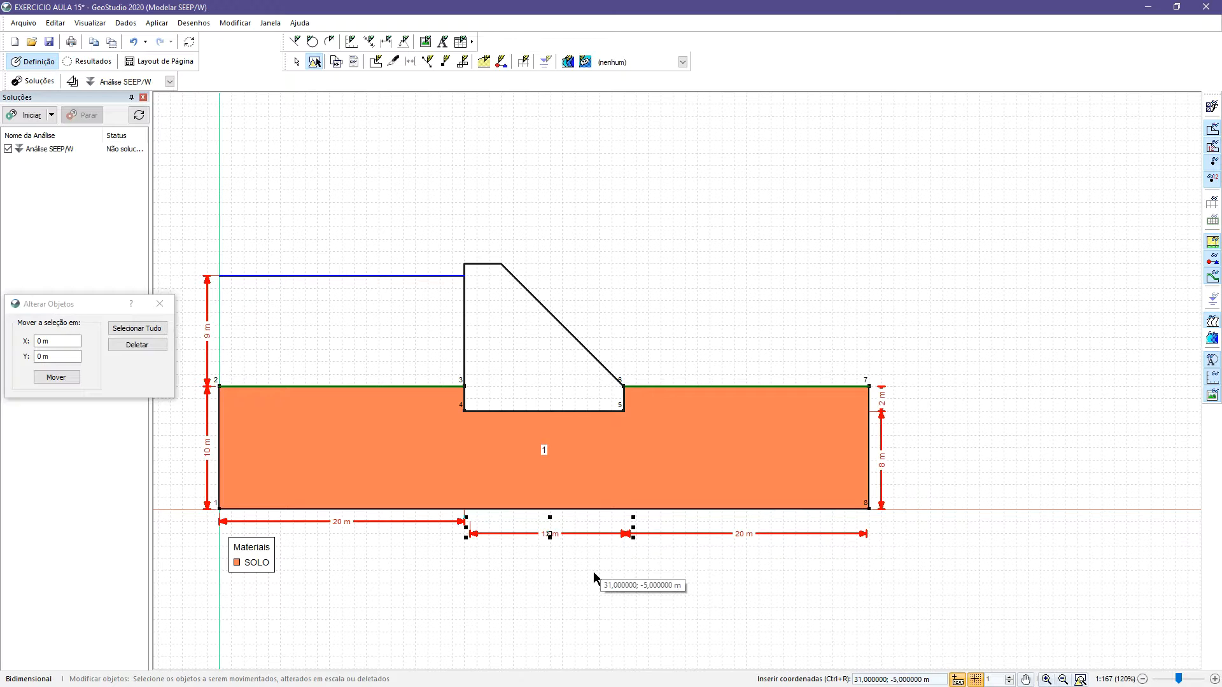
left_click(134, 42)
left_click(134, 42)
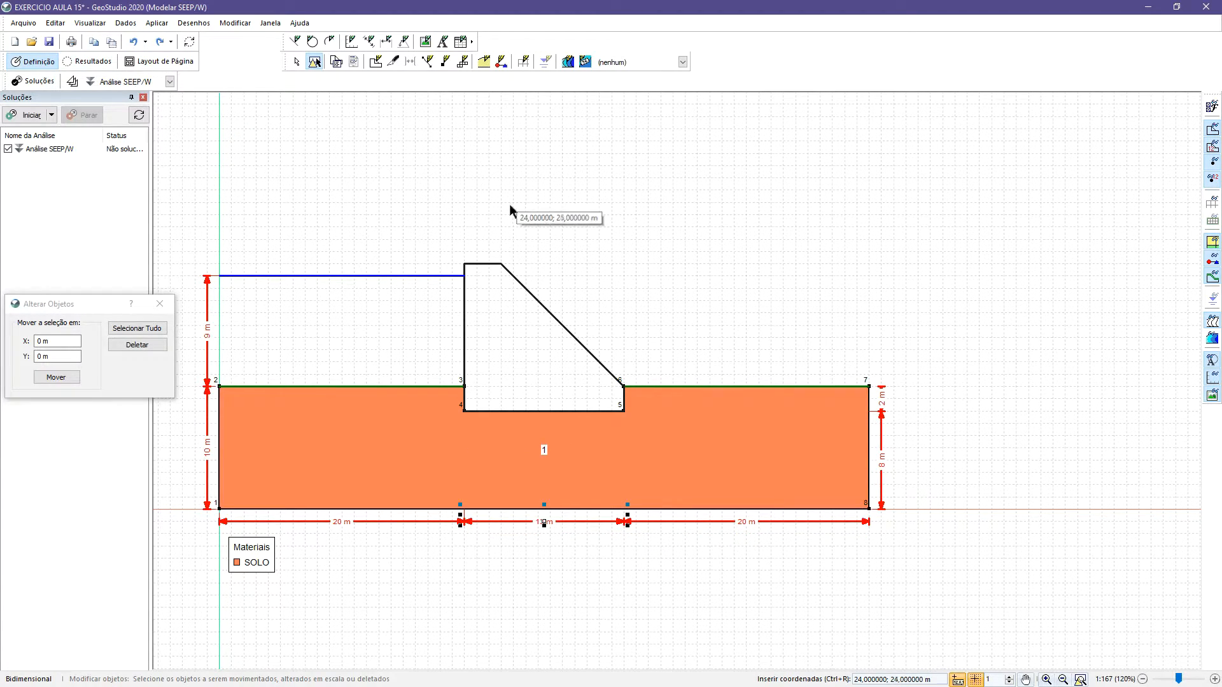
Finish modifying the drawing objects.
left_click_drag(84, 305, 889, 129)
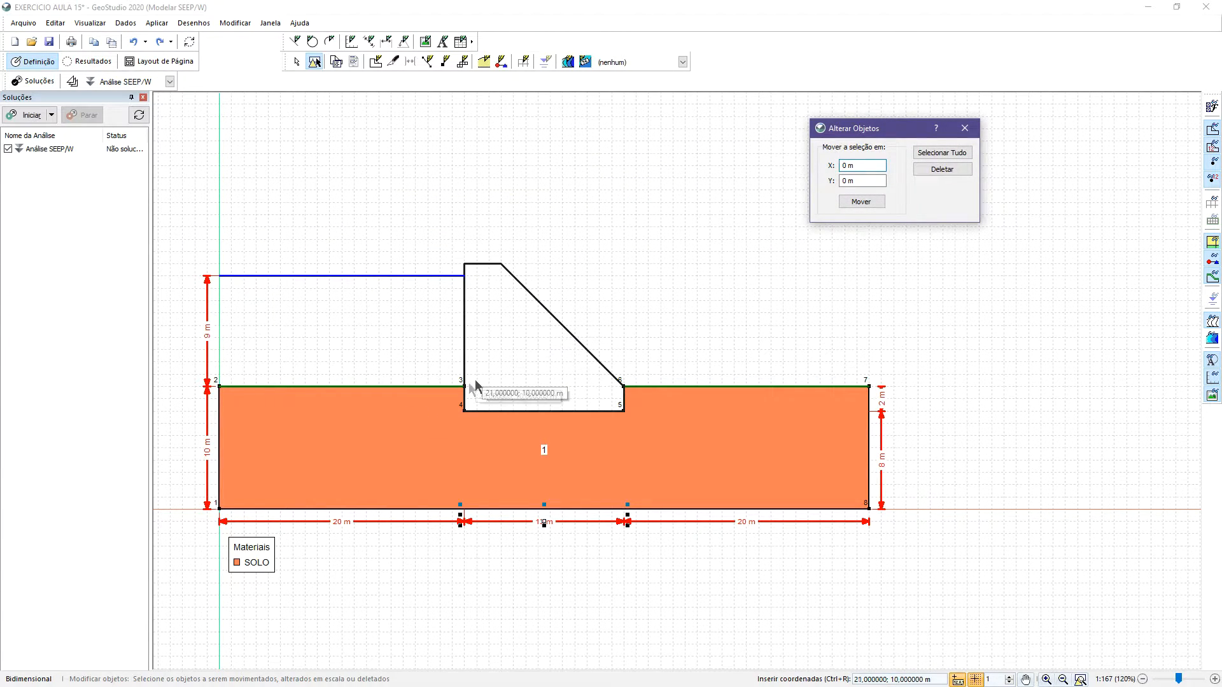
left_click(965, 128)
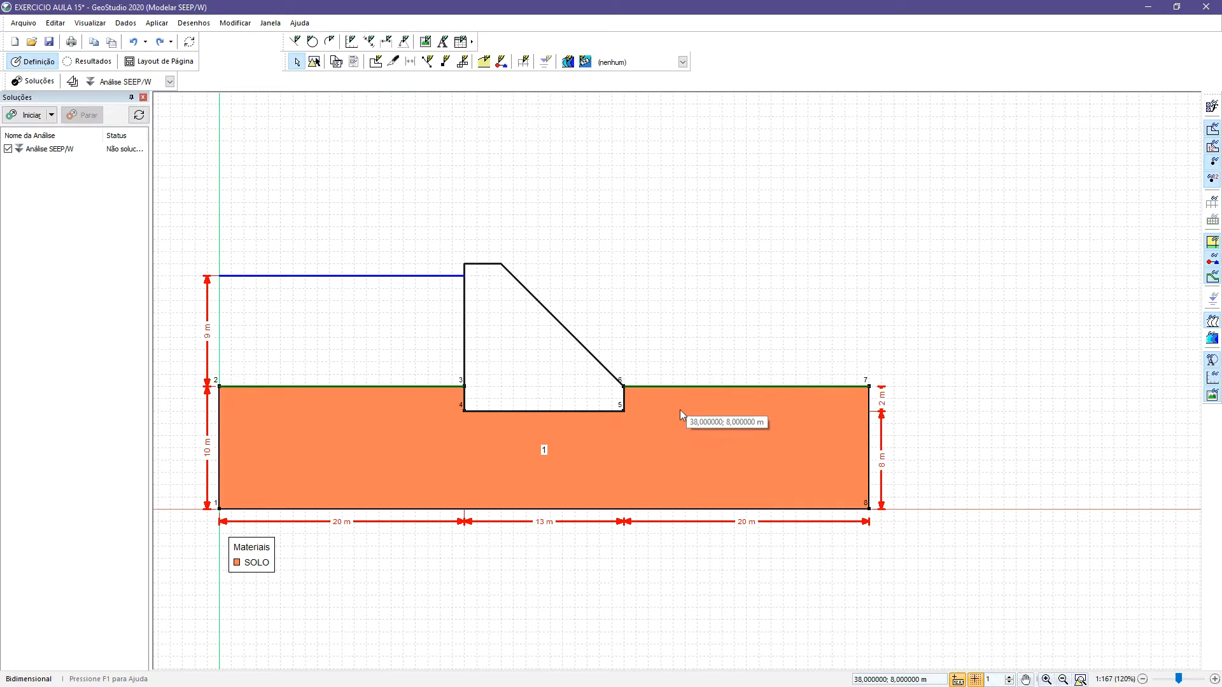
left_click_drag(489, 457, 544, 403)
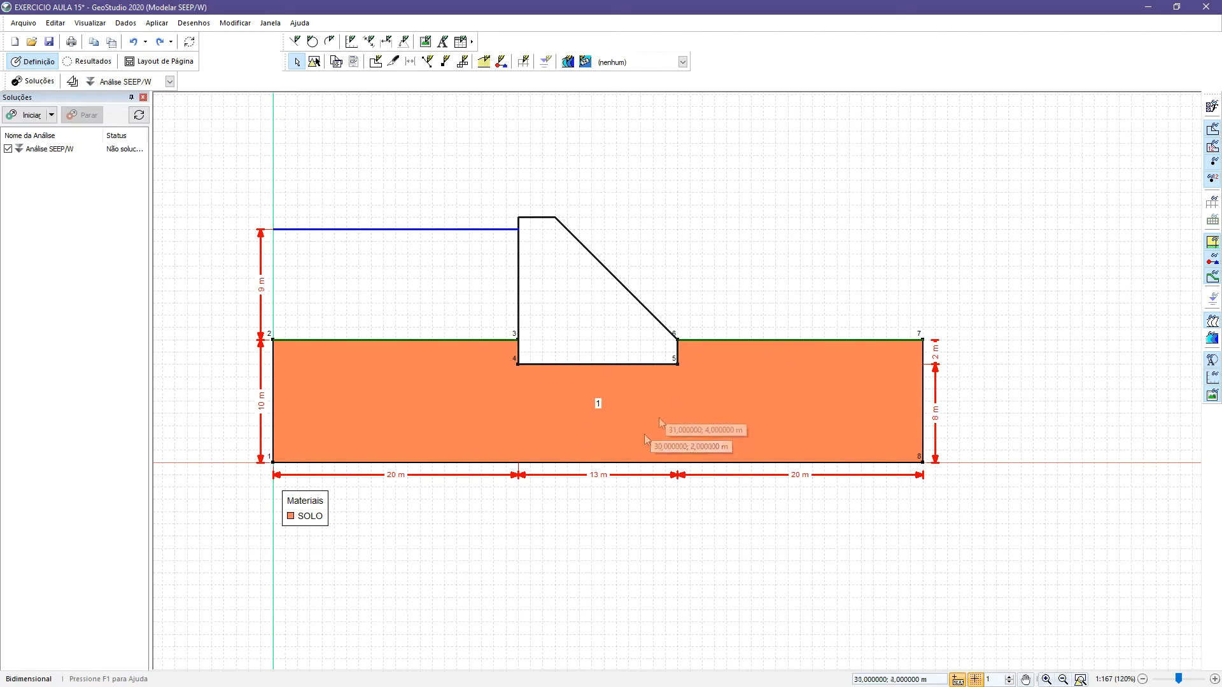
left_click_drag(660, 429, 661, 468)
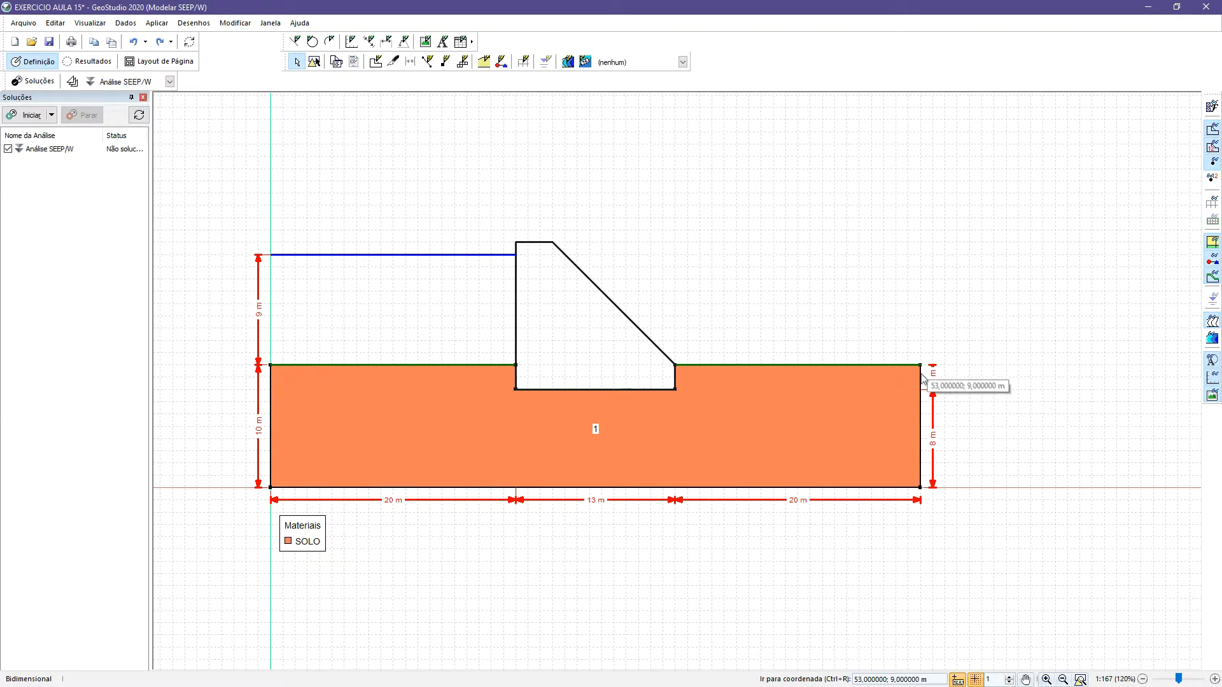
Hide the foundation's region number and display the finite-element mesh.
left_click(1213, 131)
left_click(1212, 131)
left_click(1213, 132)
left_click(1212, 131)
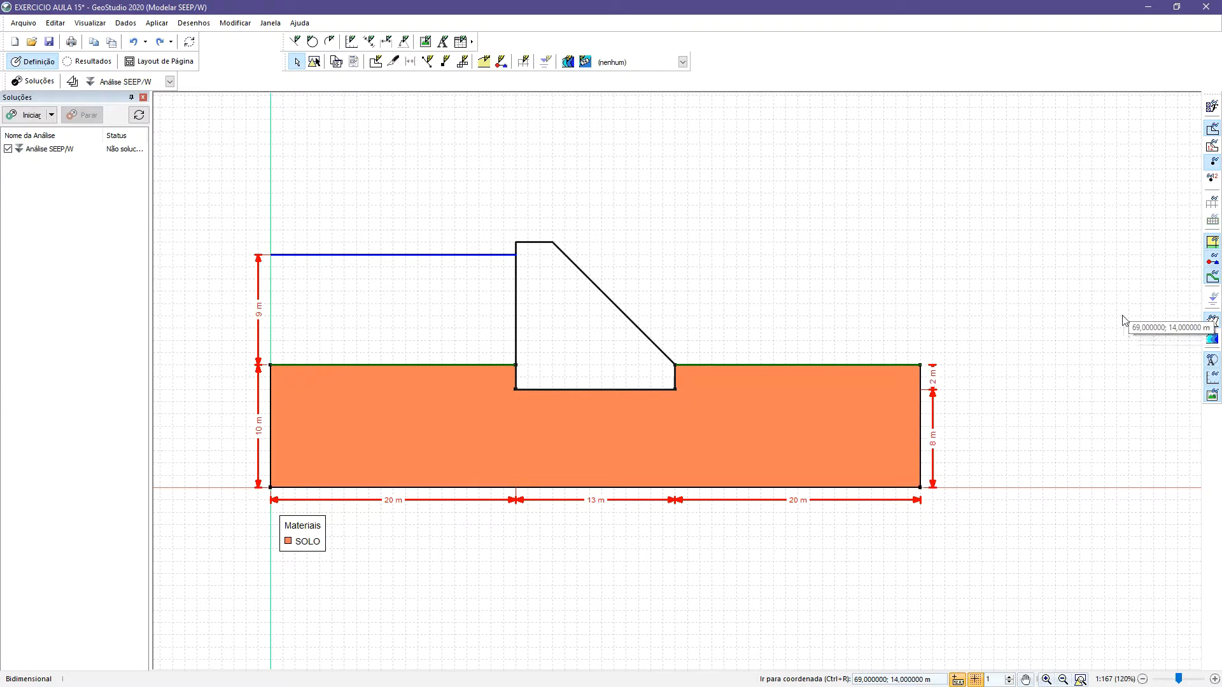
left_click(1214, 204)
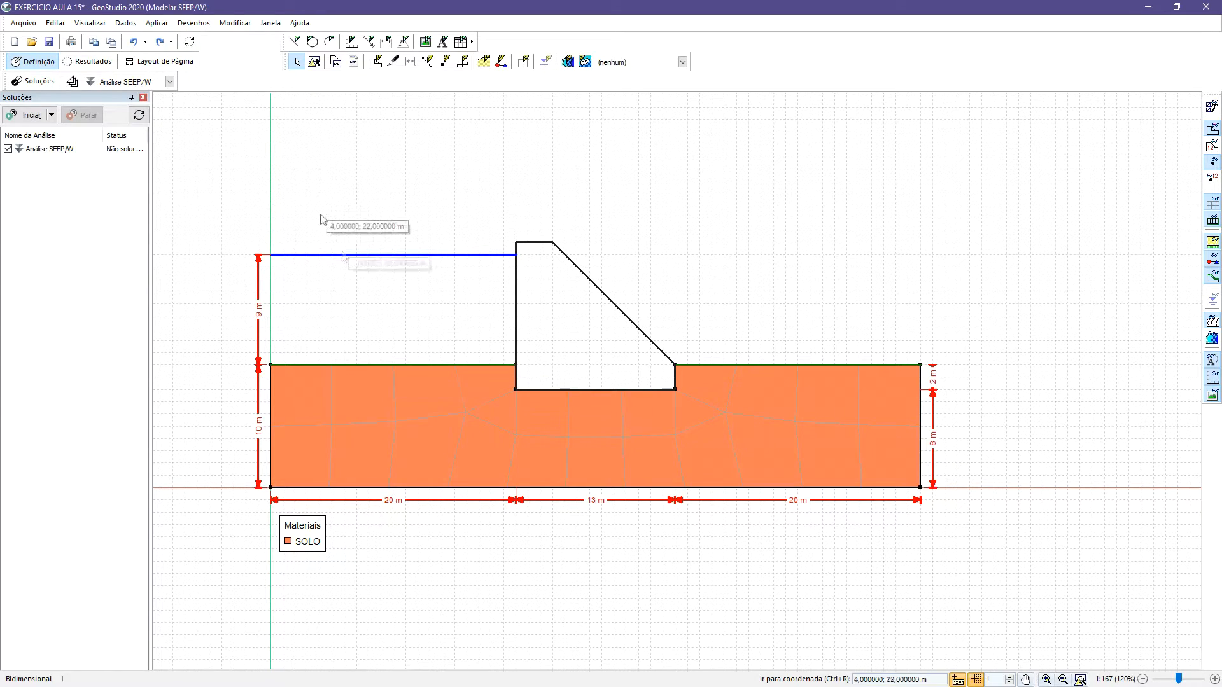
Open the boundary conditions data and add a new hydraulic boundary condition.
left_click(127, 24)
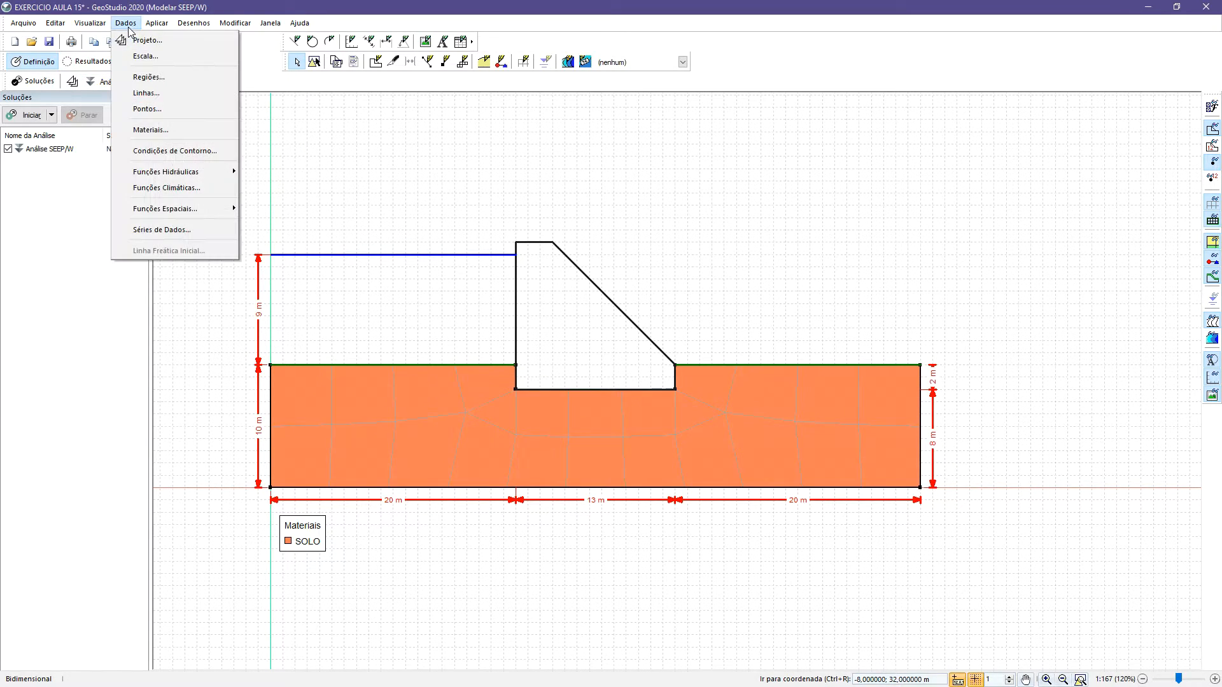
left_click(167, 152)
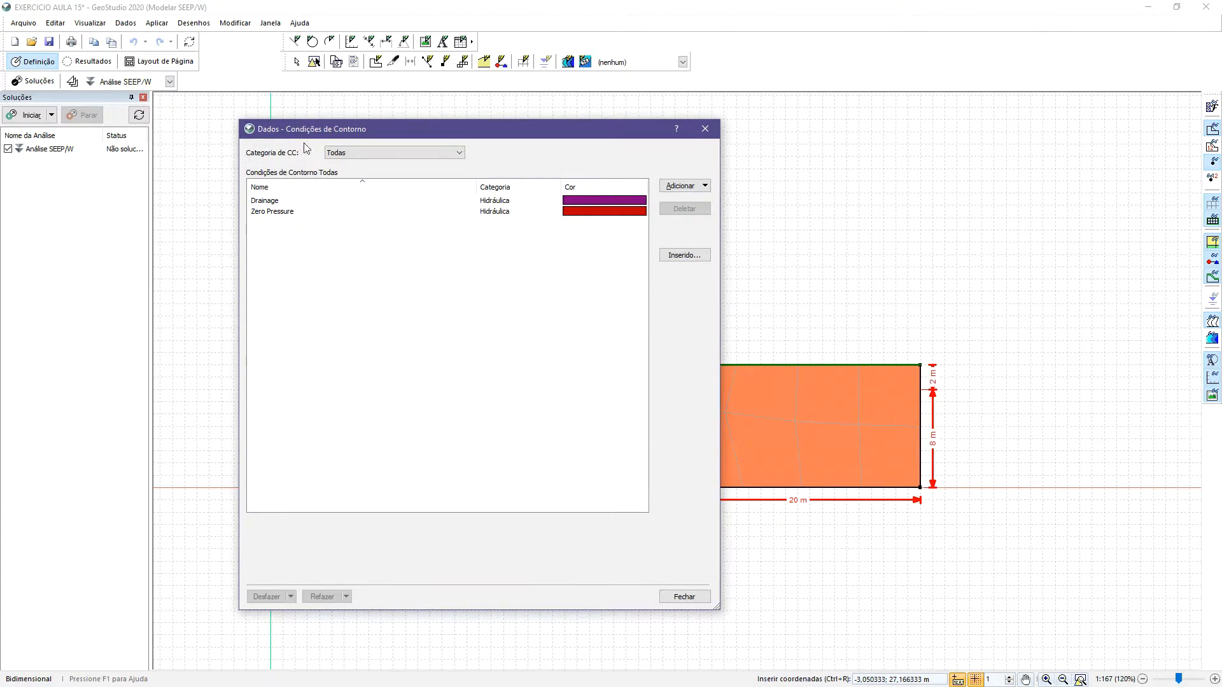
left_click_drag(241, 609, 381, 350)
left_click_drag(496, 129, 783, 88)
left_click(700, 171)
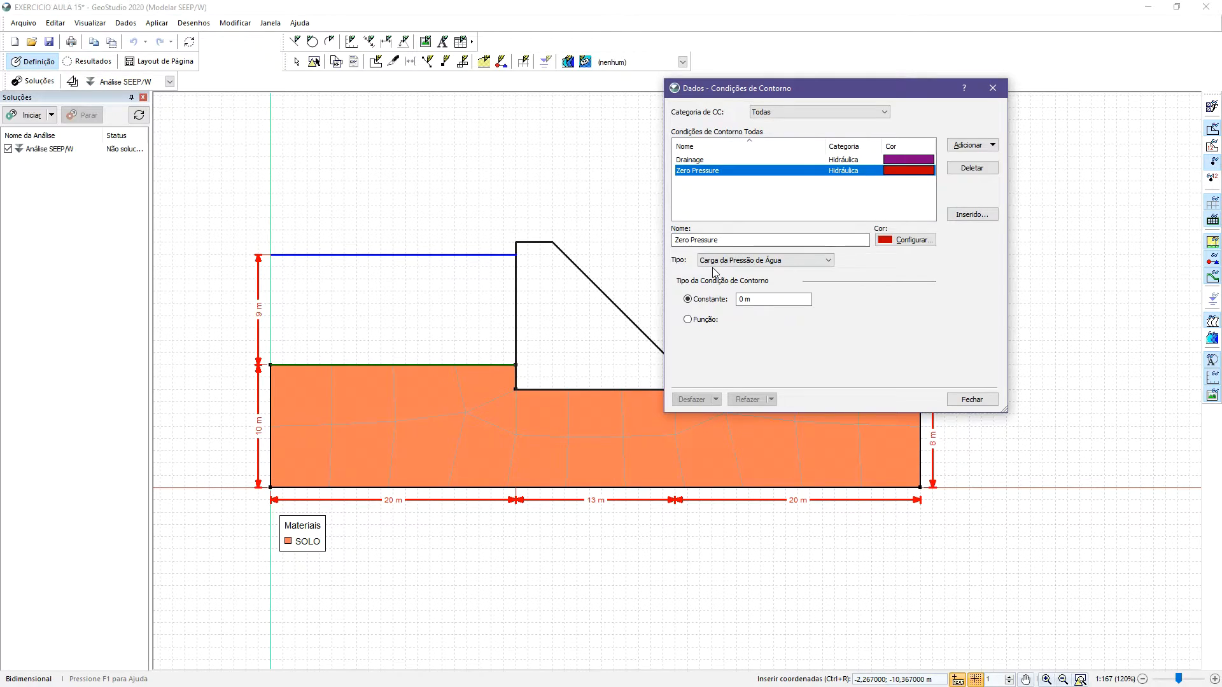
left_click(993, 146)
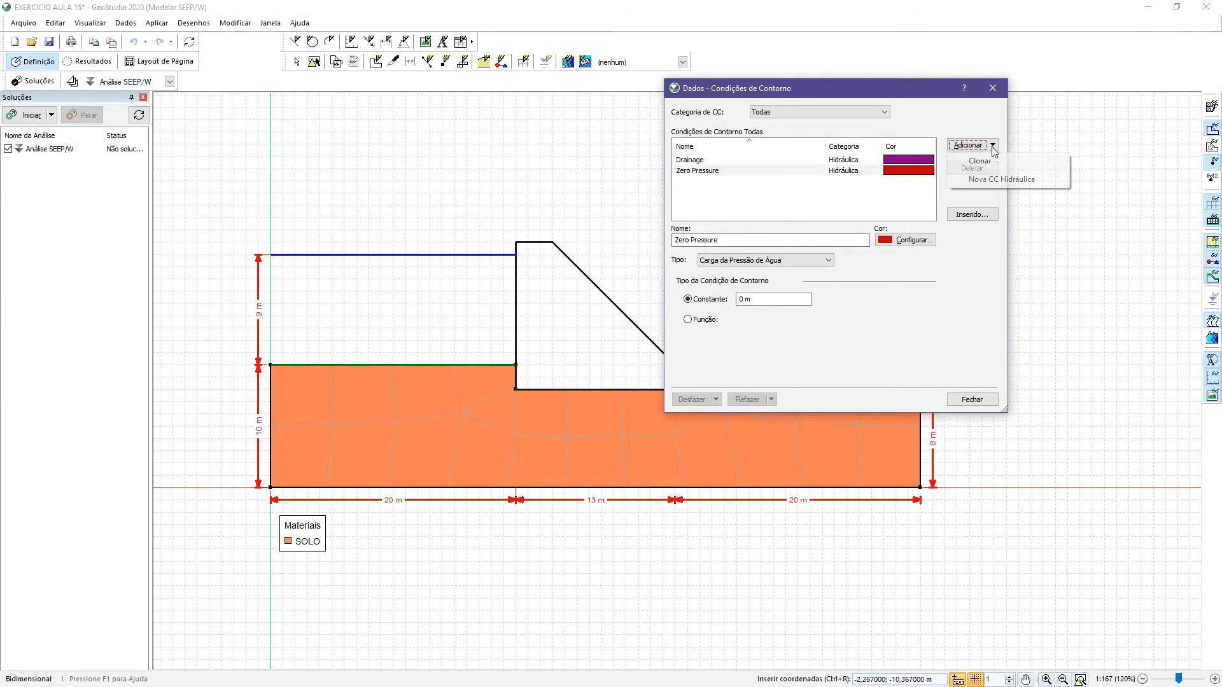
left_click(989, 179)
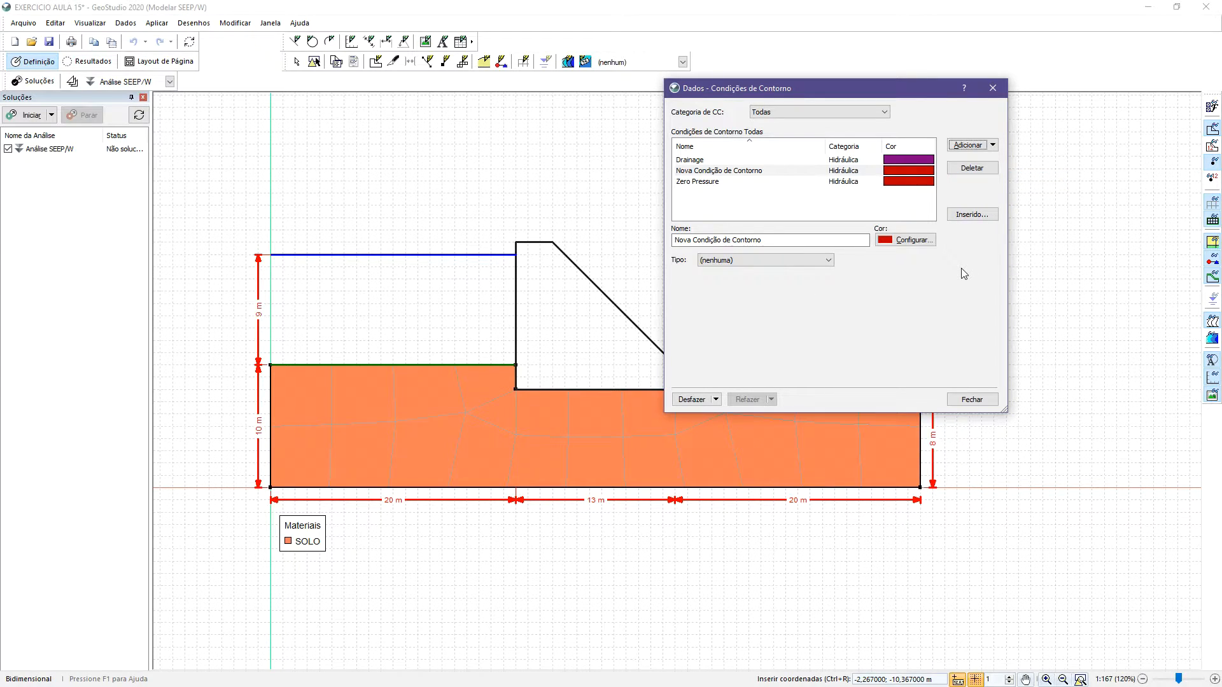
left_click_drag(792, 93, 896, 50)
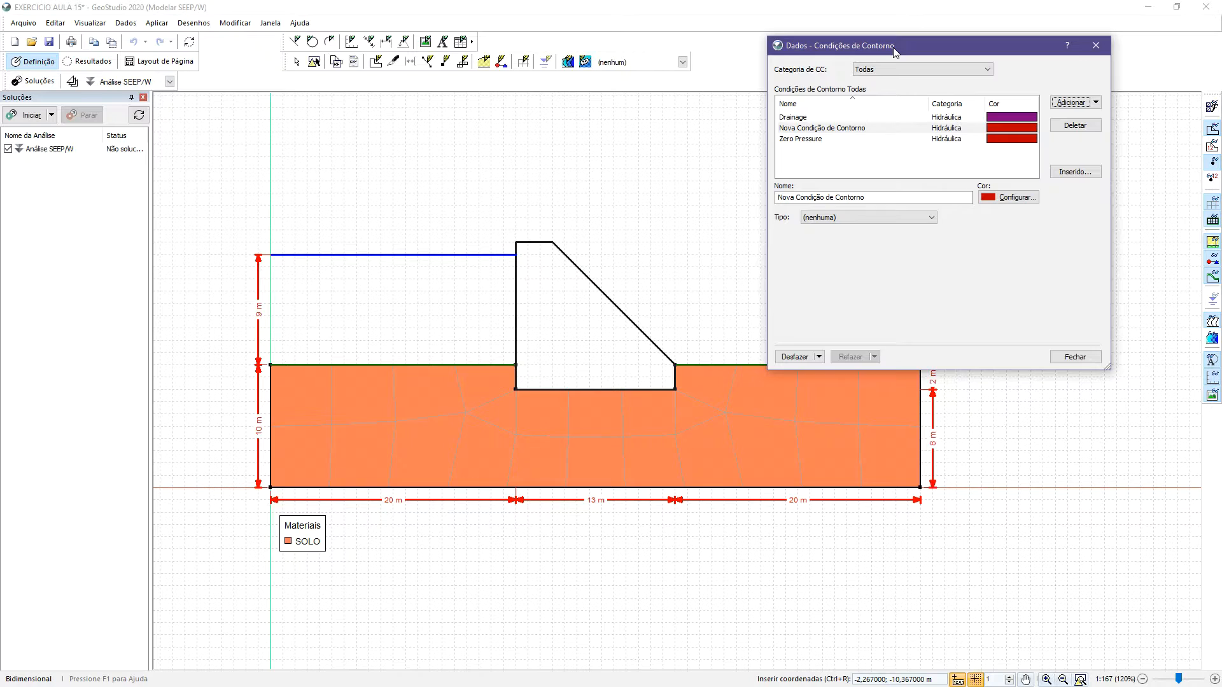
Set the new boundary condition's type to Carga Total de Água with a constant value of 19 m.
left_click_drag(873, 197, 778, 196)
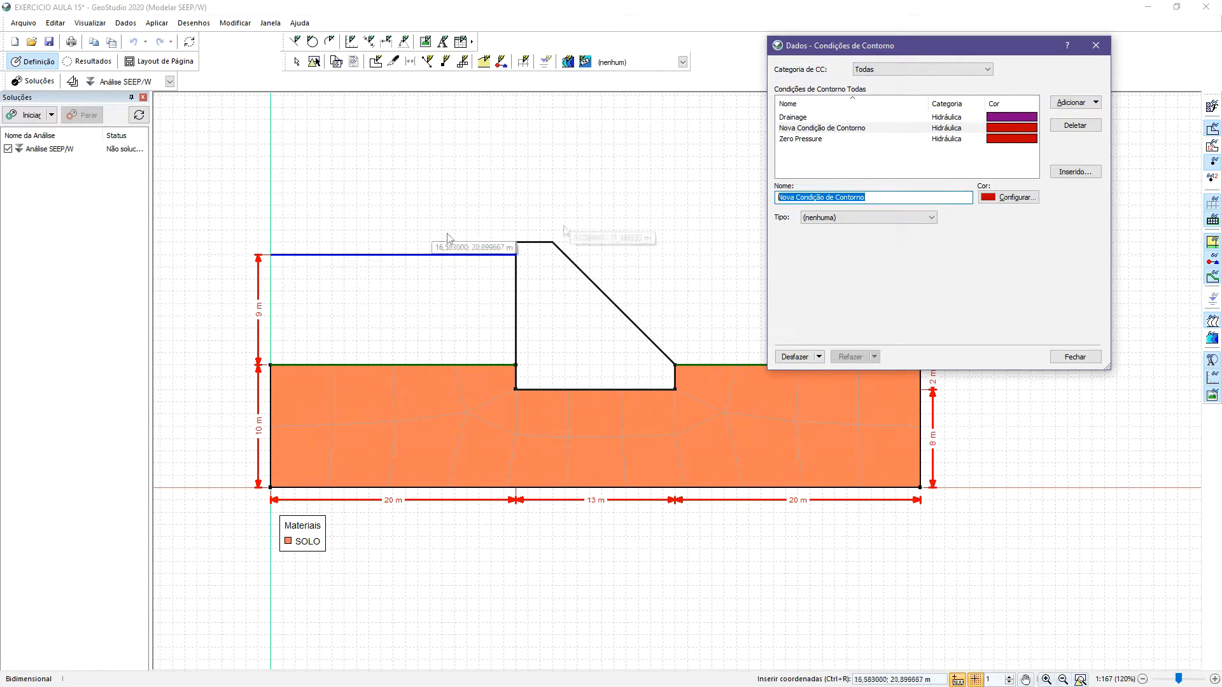
left_click(828, 219)
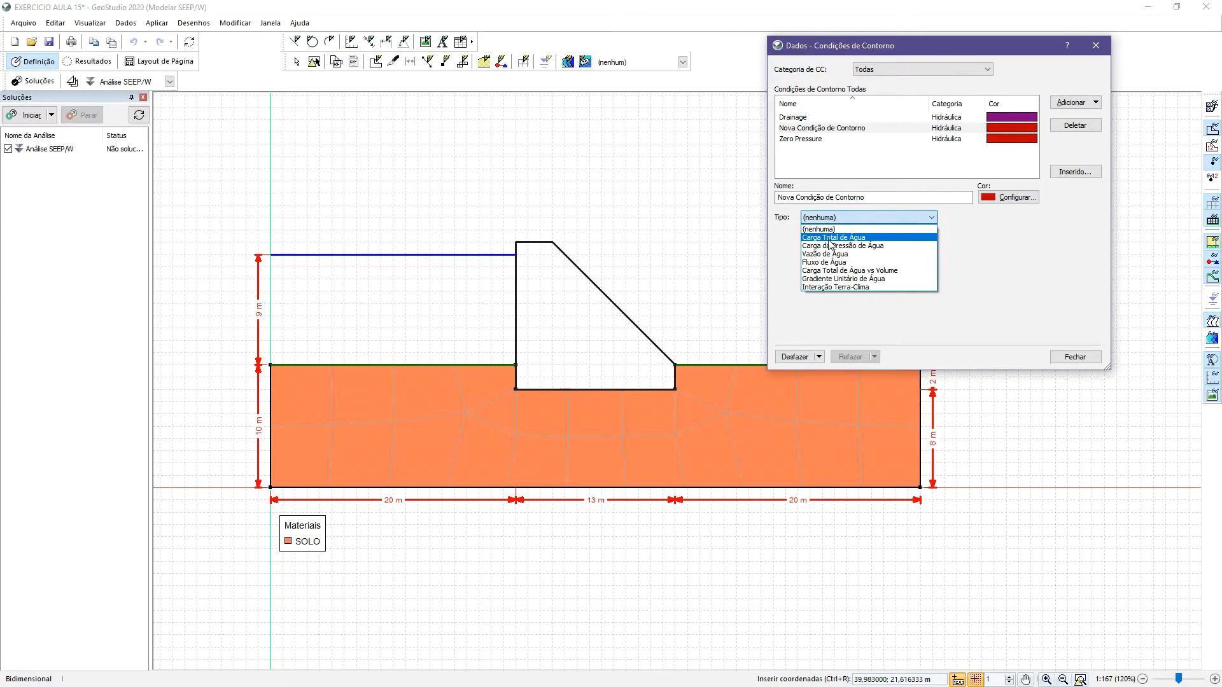
left_click(826, 224)
left_click(825, 221)
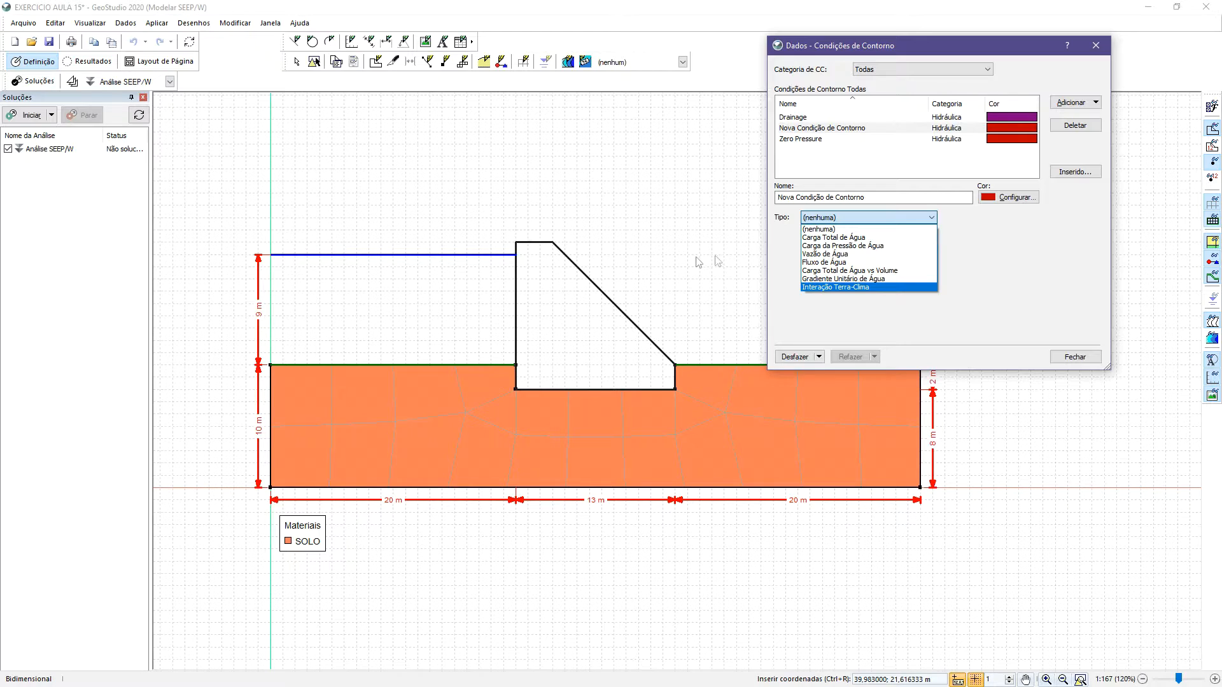
left_click(853, 239)
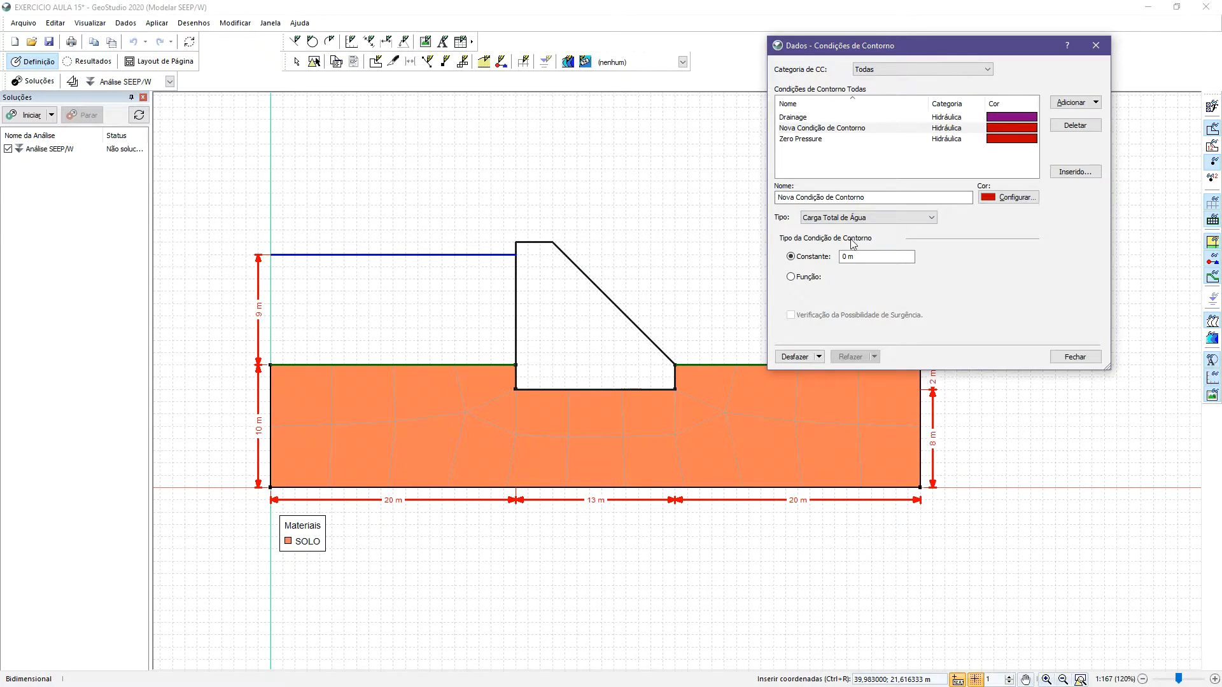
left_click_drag(862, 260, 821, 292)
type("19")
Rename the new boundary condition as Condição de Contorno (H=19m) and change its colour to blue.
left_click(888, 198)
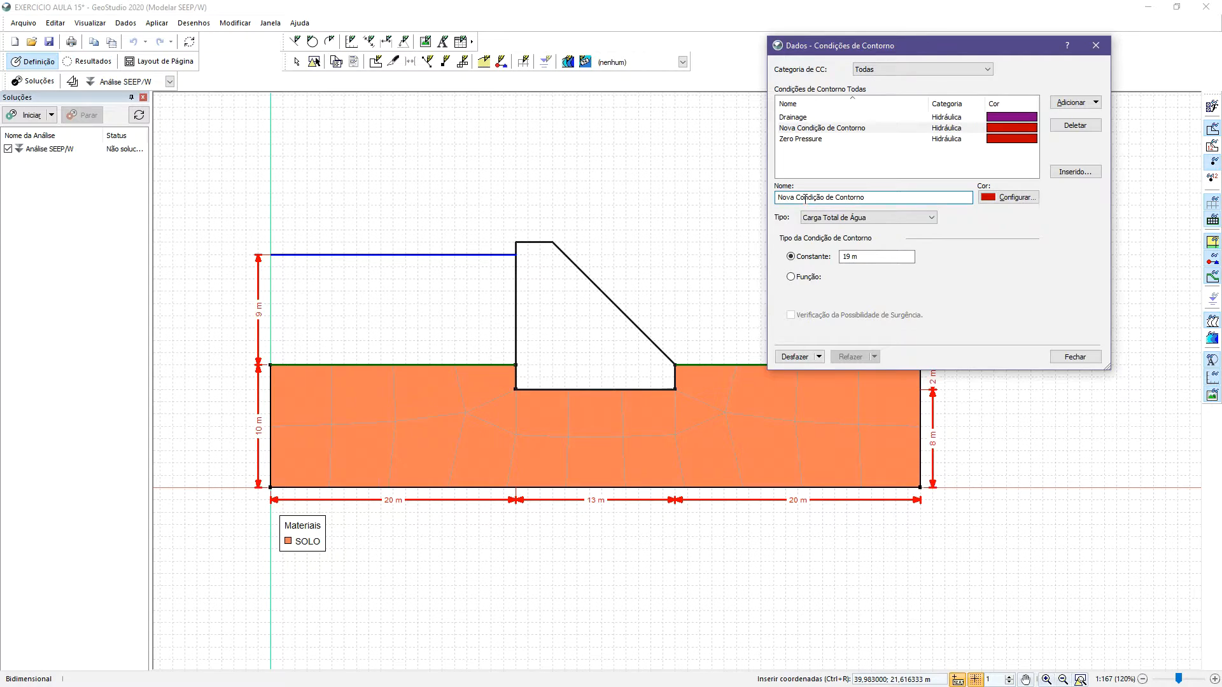
left_click_drag(796, 200, 752, 203)
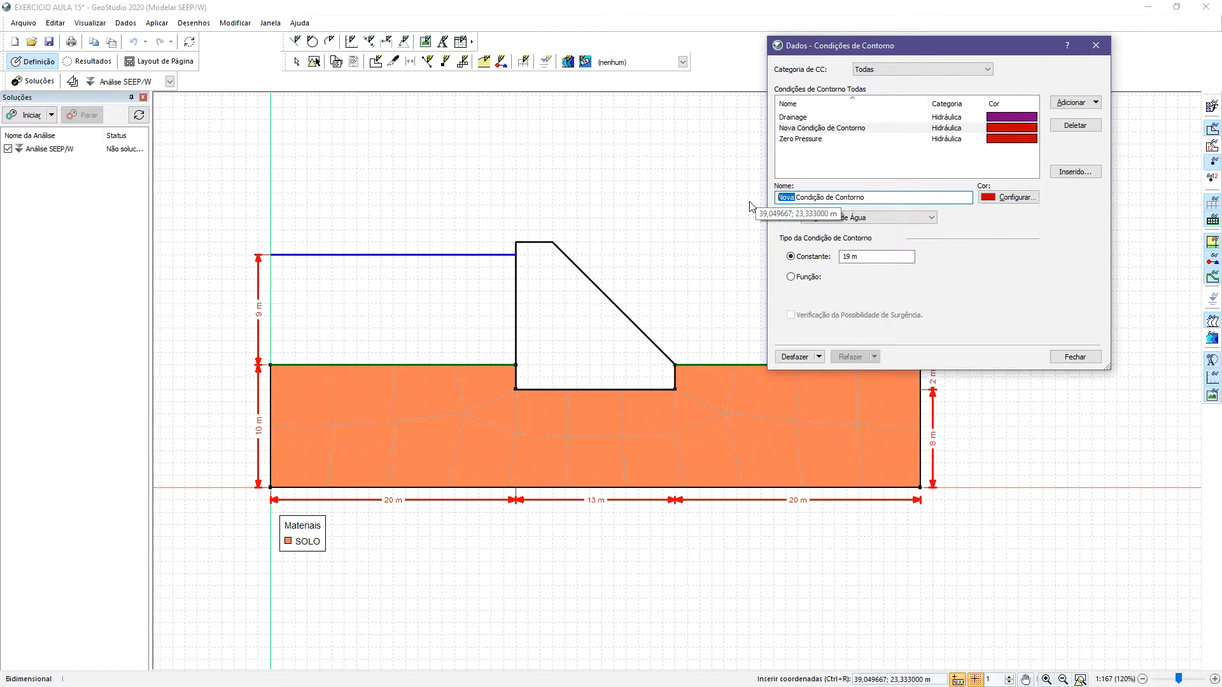
key("BackSpace")
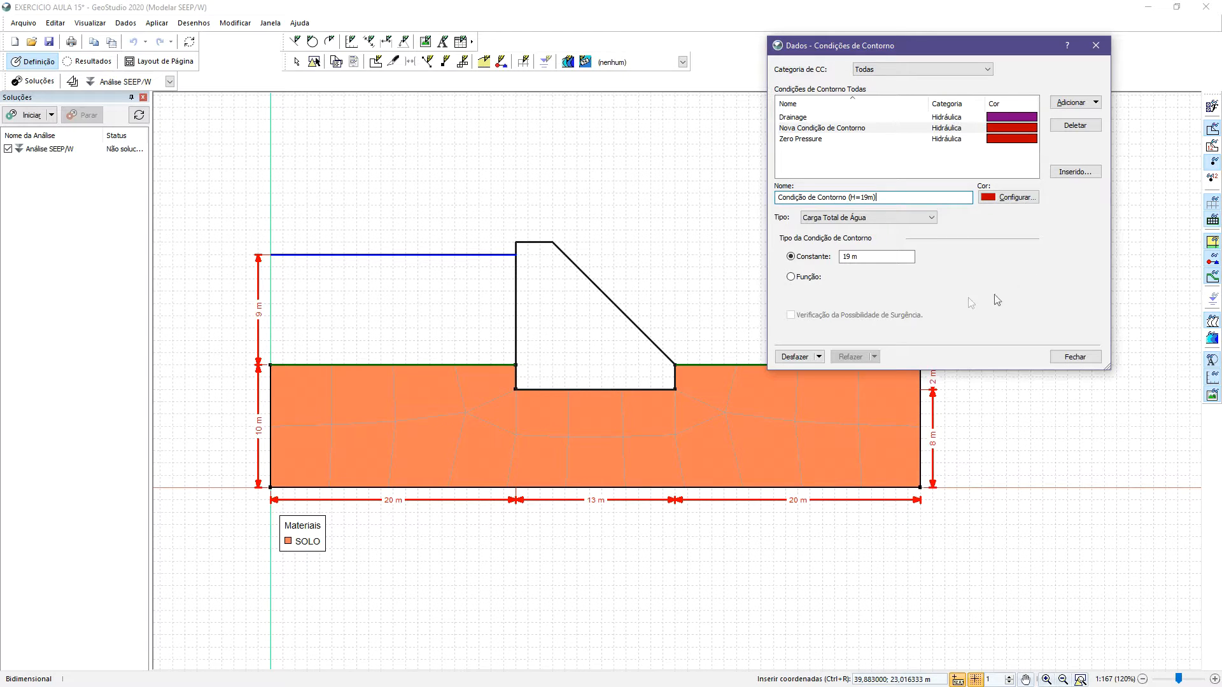
left_click(892, 262)
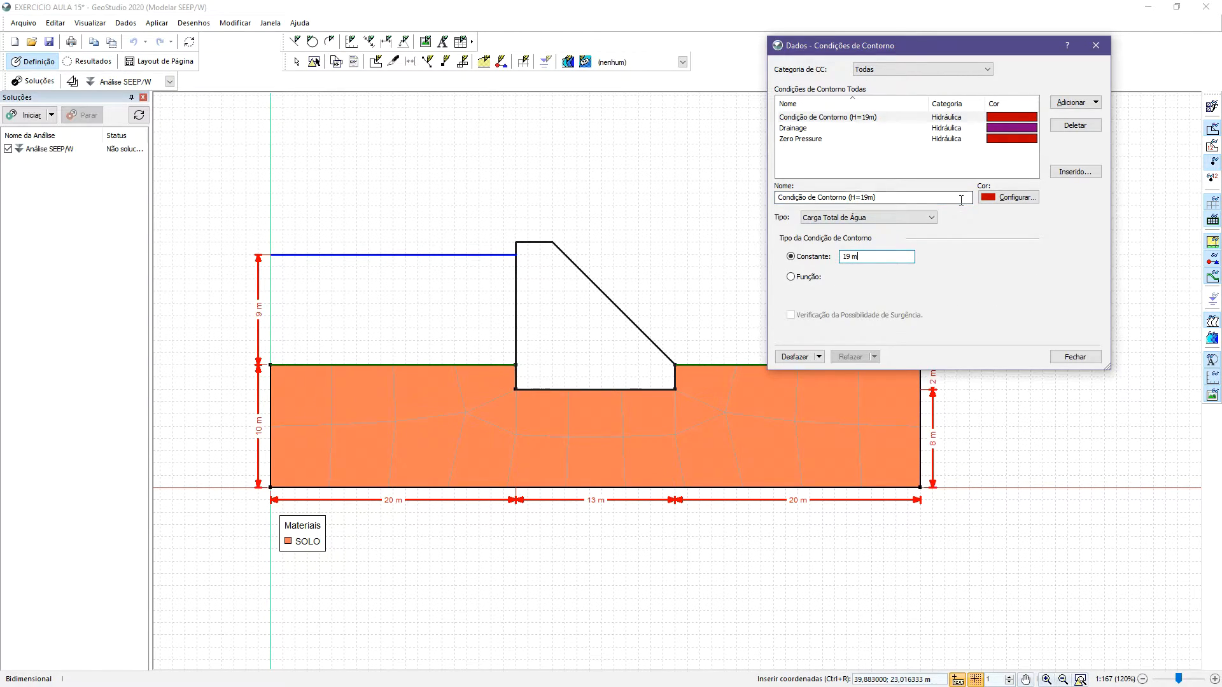
left_click(1011, 197)
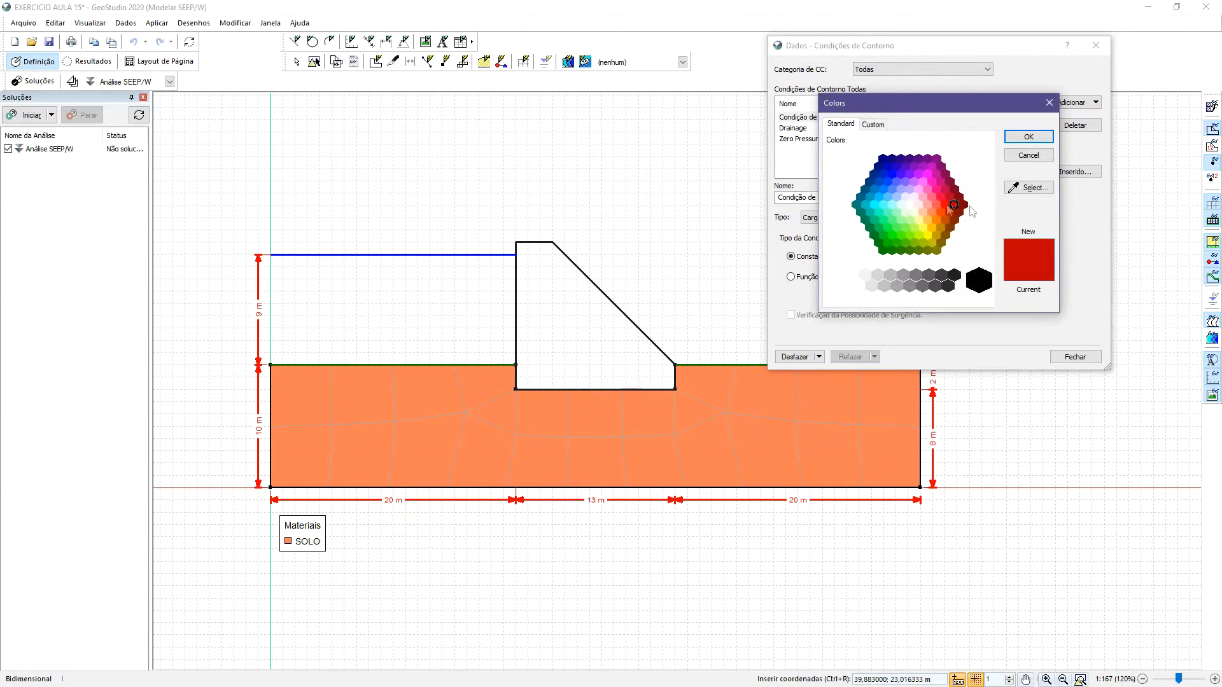
left_click(893, 180)
left_click(1017, 137)
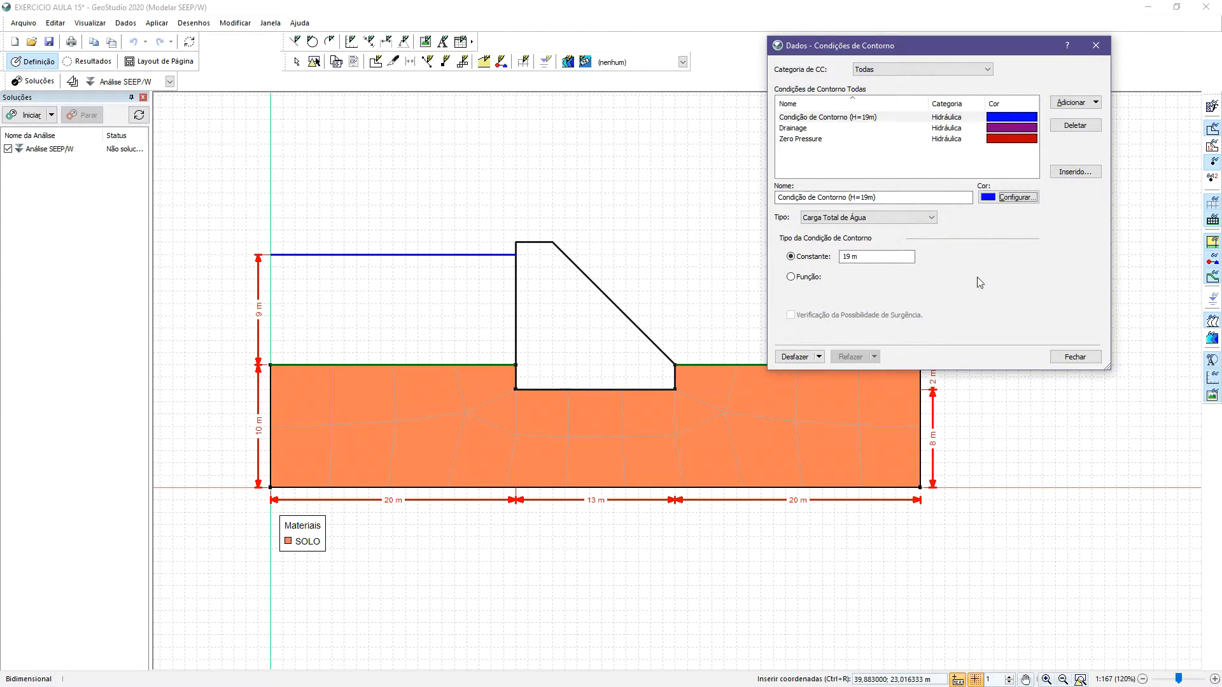
left_click(896, 256)
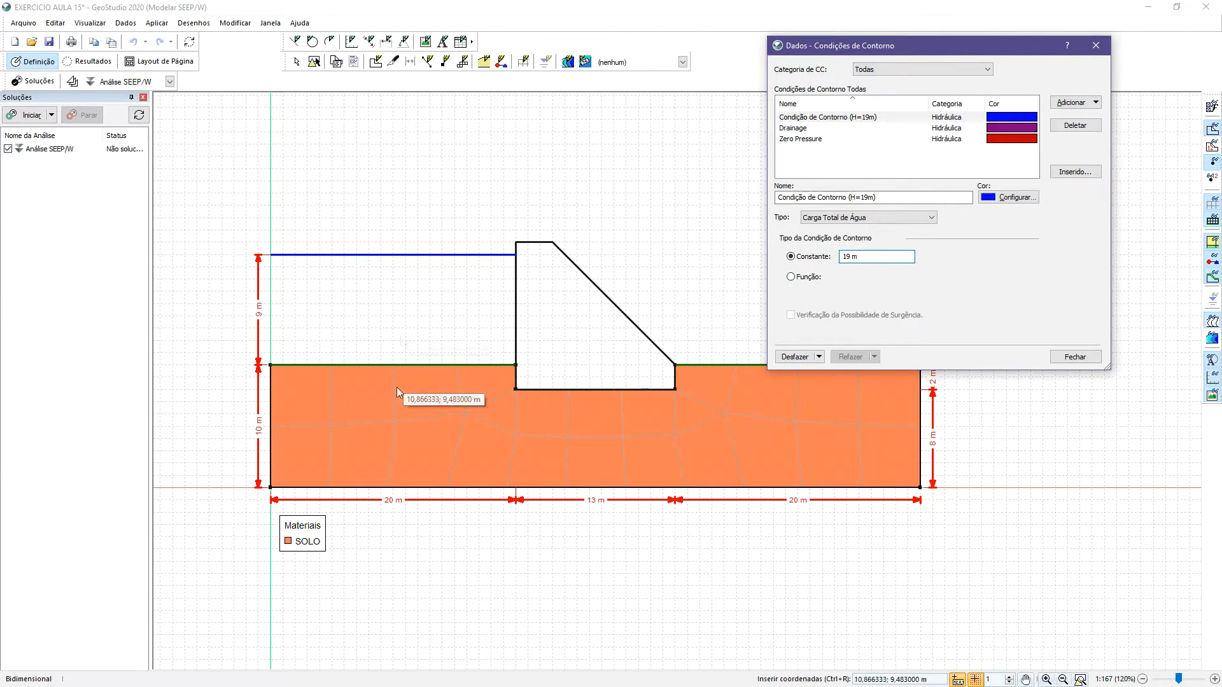
left_click_drag(428, 387, 291, 385)
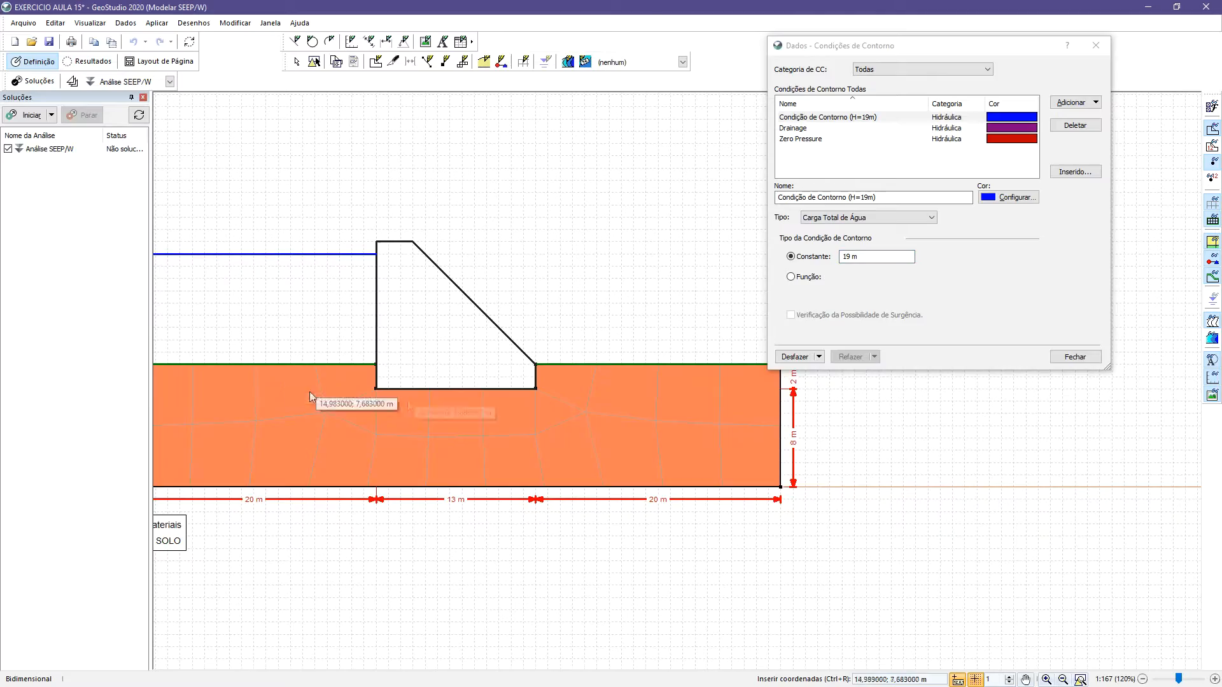
left_click_drag(615, 414, 447, 382)
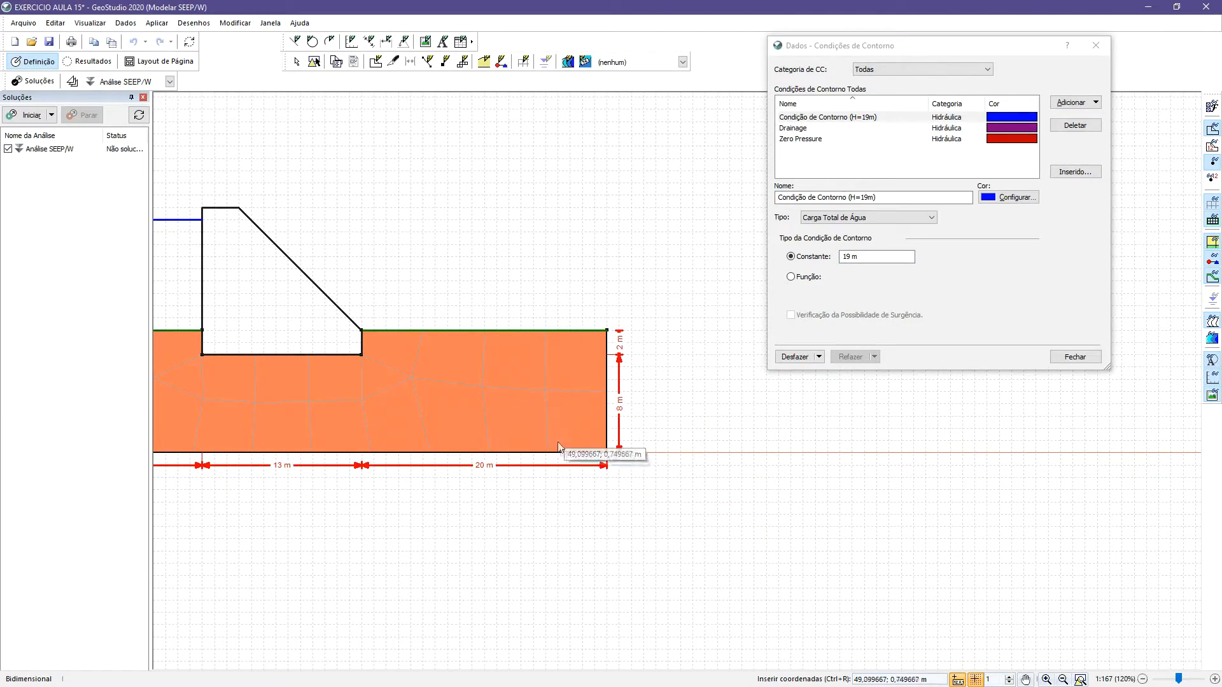
mouse_move(569, 448)
left_mouse_down()
mouse_move(749, 441)
mouse_move(927, 518)
mouse_move(853, 509)
left_mouse_up()
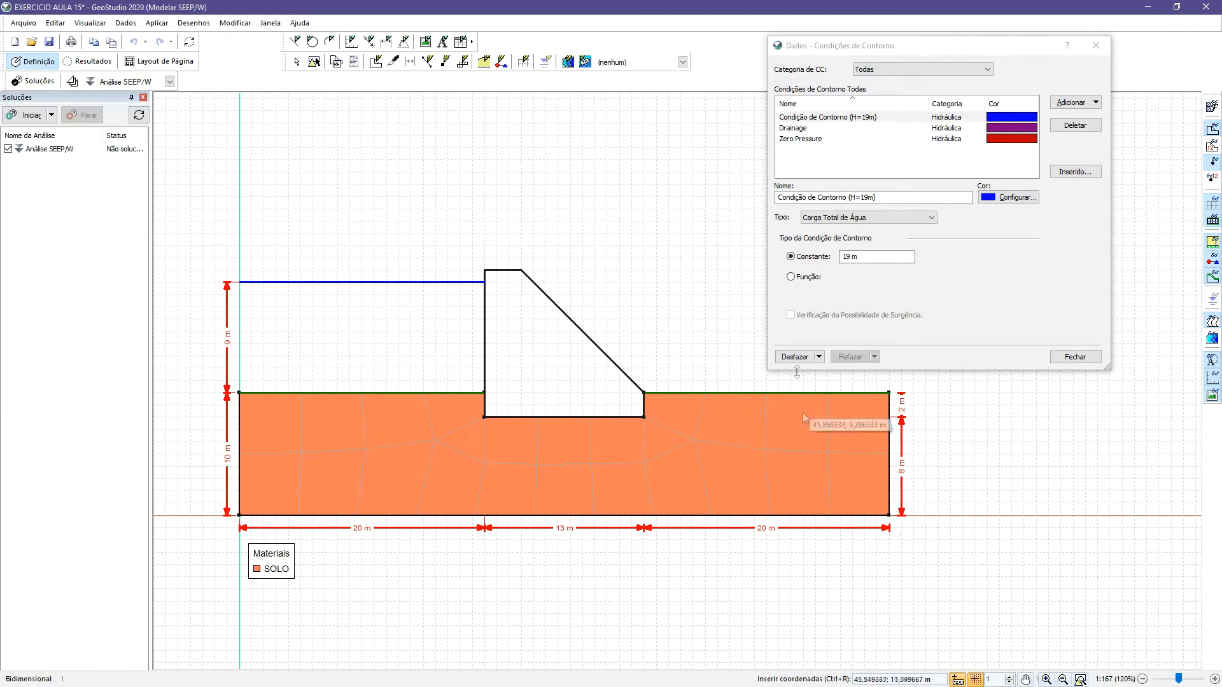
Clone the Condição de Contorno (H=19m) boundary condition and rename the copy as Condição de Contorno (H=10m)).
left_click(889, 198)
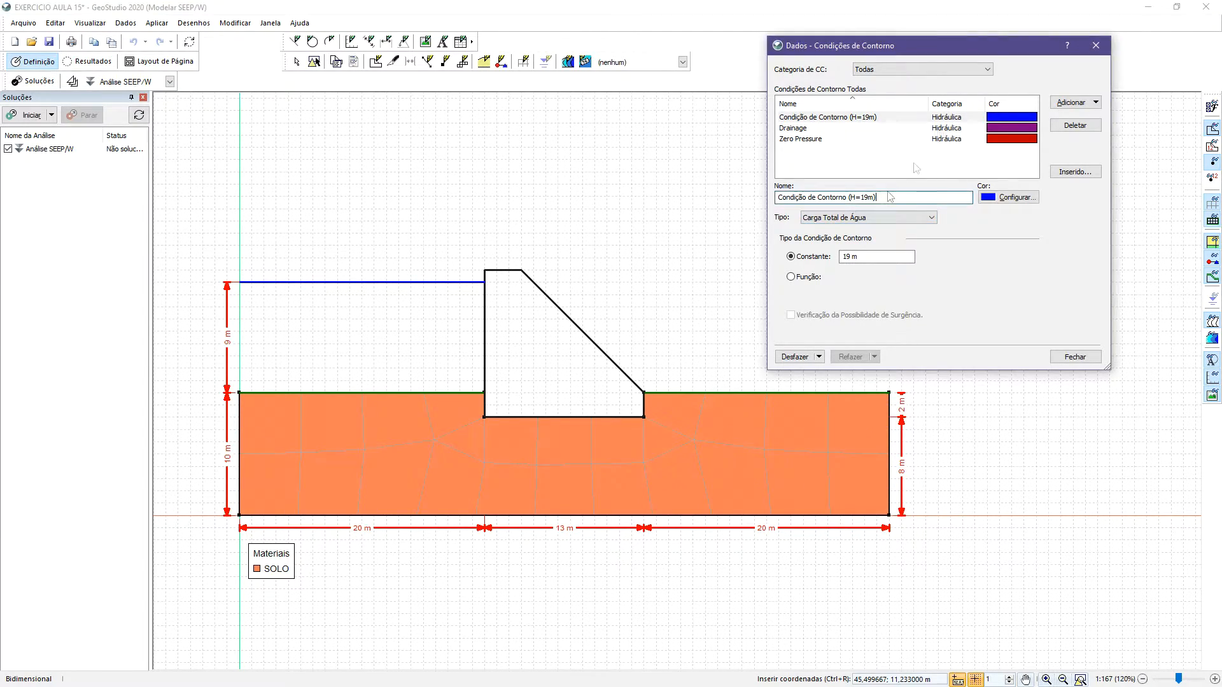
left_click(869, 139)
left_click(854, 128)
left_click(846, 118)
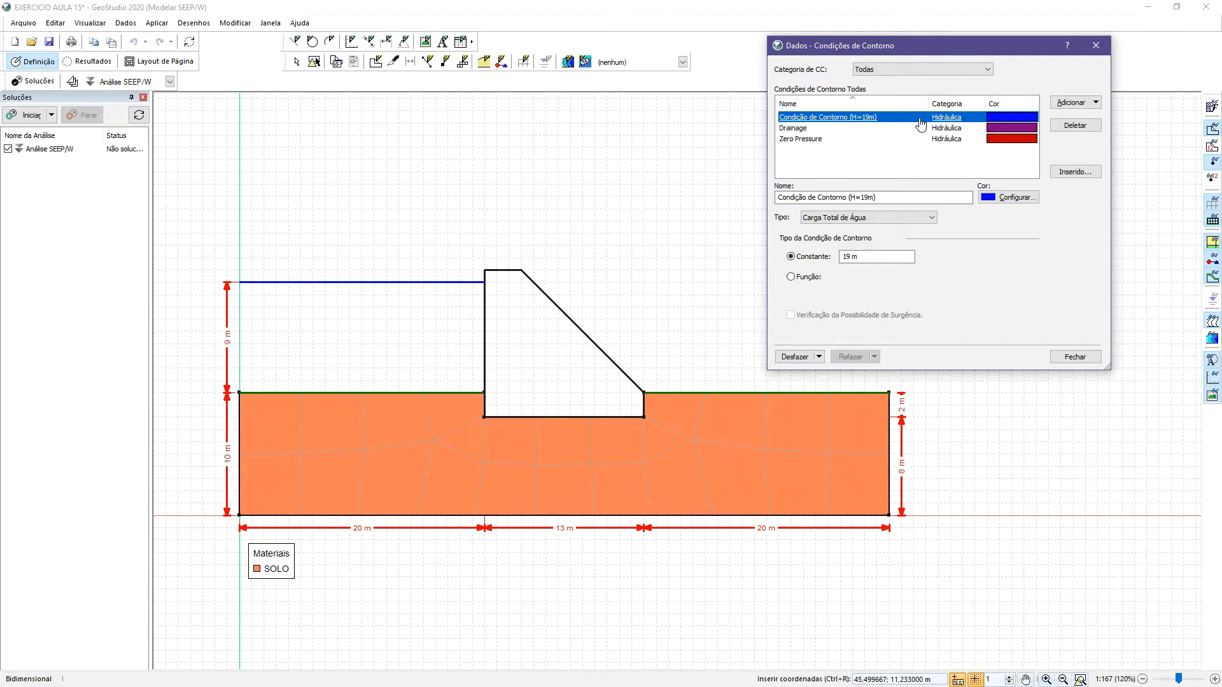
left_click(1096, 103)
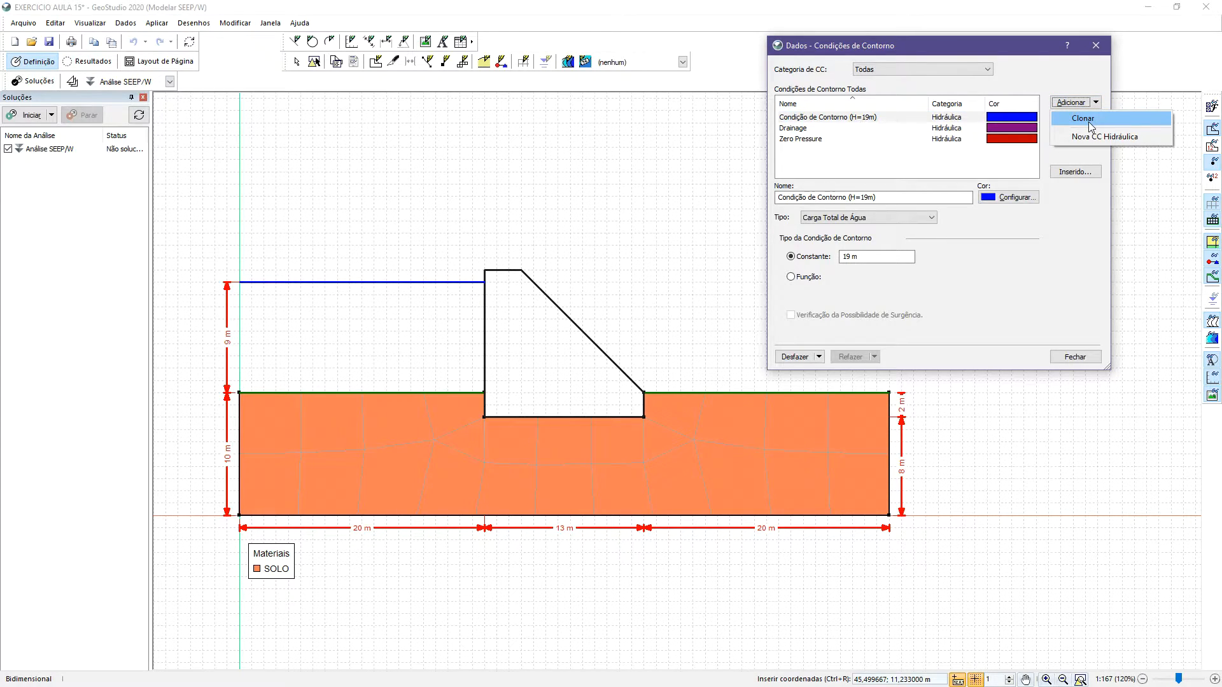
left_click(1089, 123)
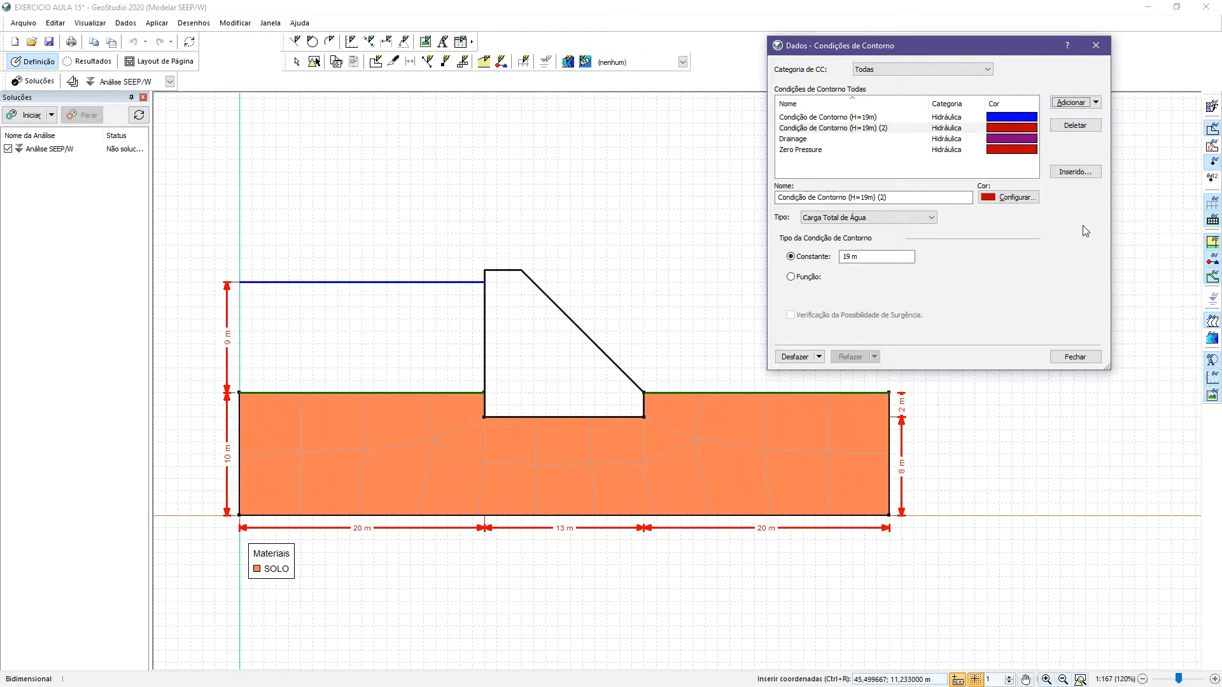
left_click(869, 197)
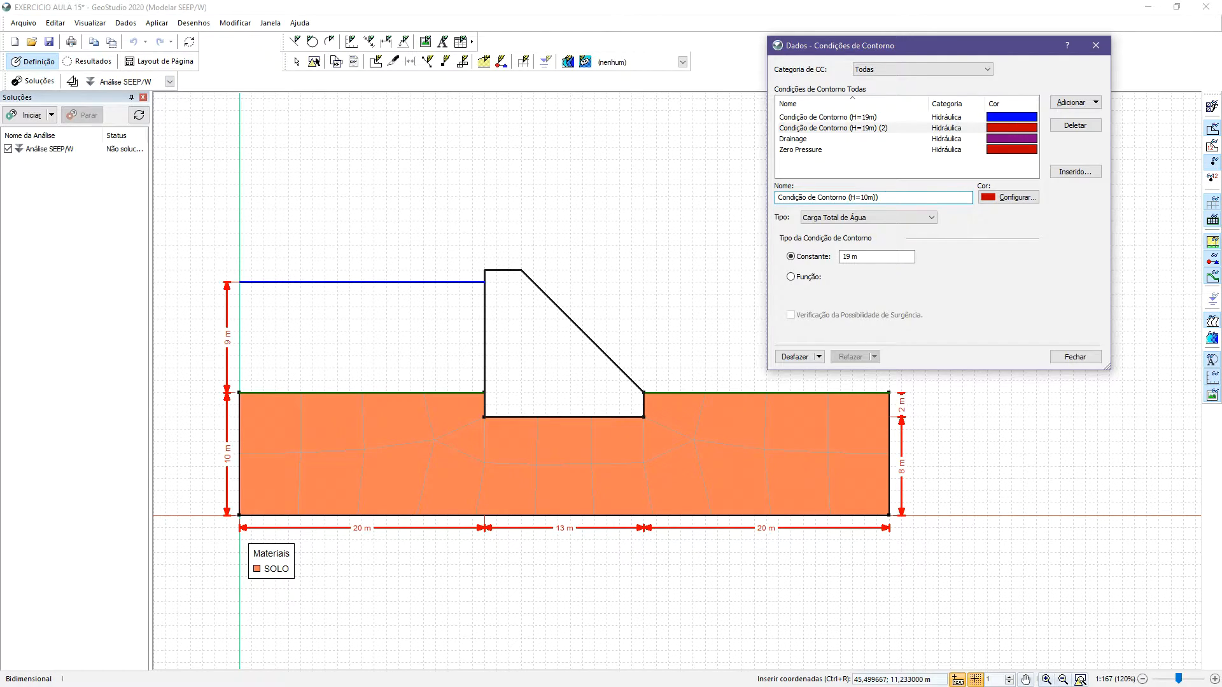
Set the cloned boundary condition's constant total head to 10 m and its colour to magenta, and close the boundary conditions data.
left_click(882, 258)
left_click_drag(882, 258, 801, 261)
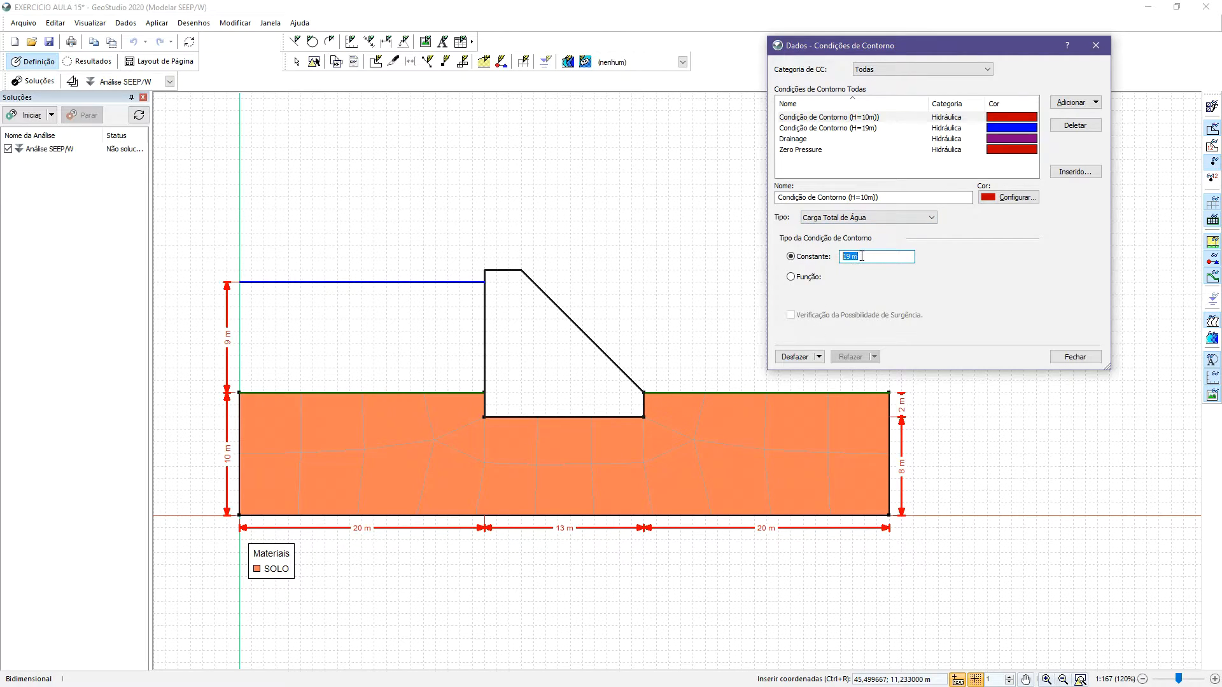
type("10")
left_click(1009, 197)
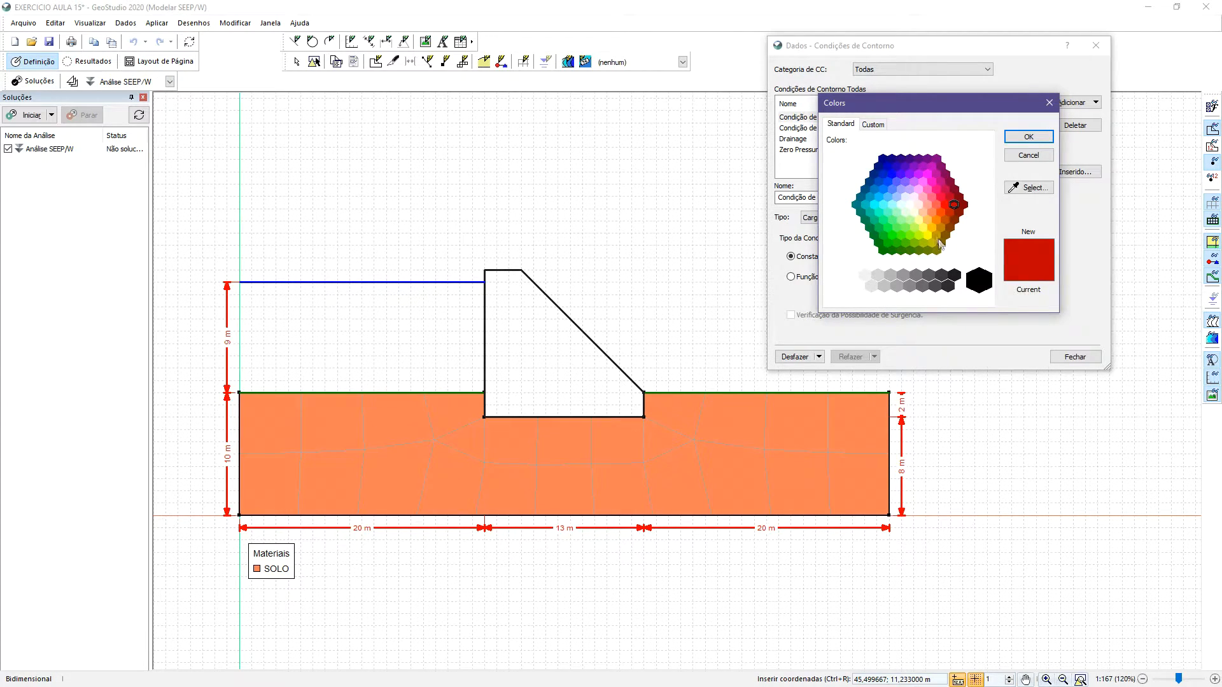
left_click(930, 179)
left_click(1028, 136)
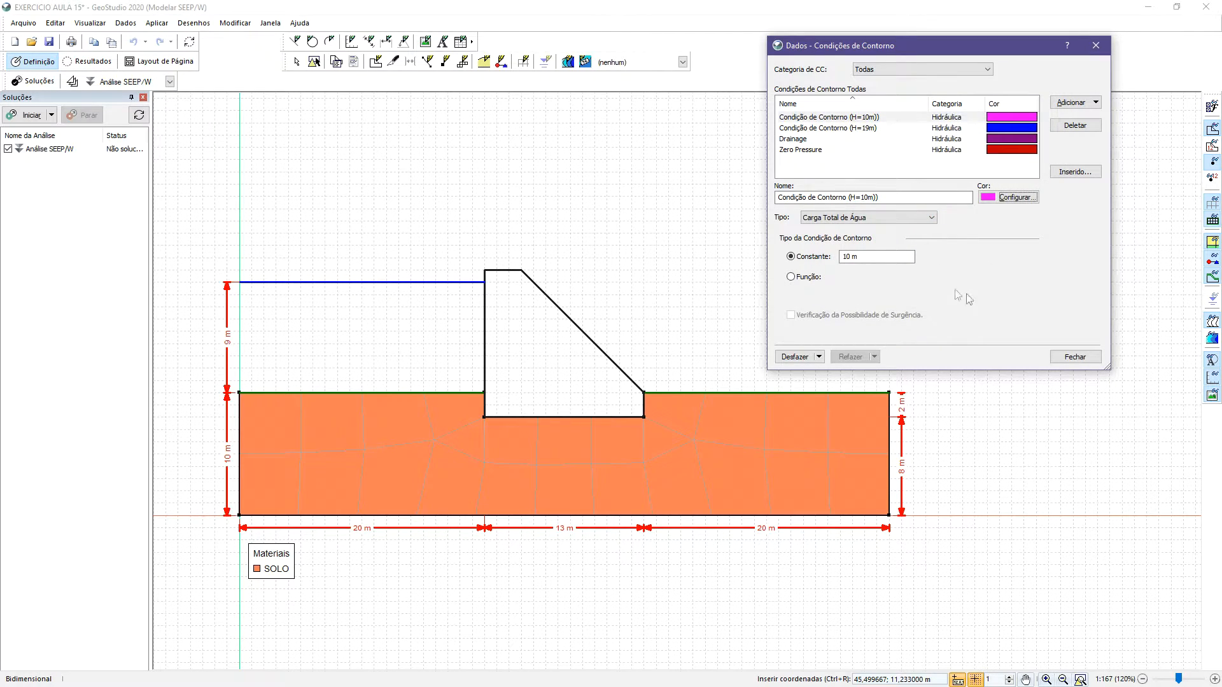
left_click(885, 255)
left_click(845, 118)
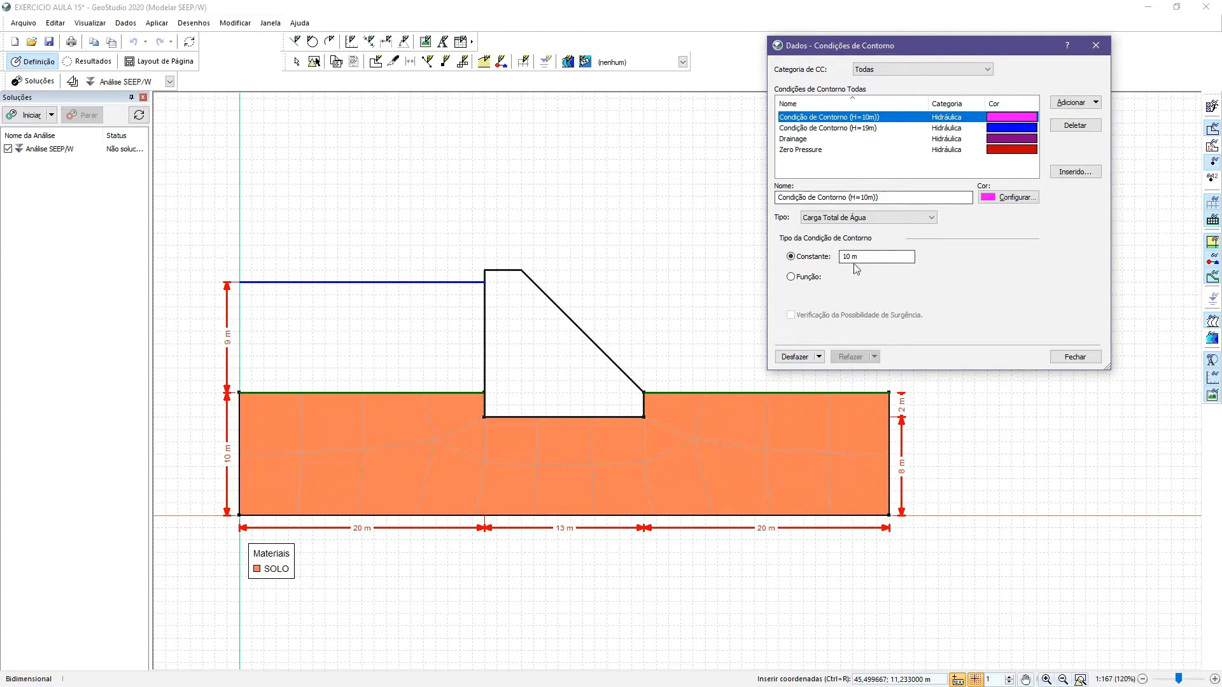
left_click(846, 128)
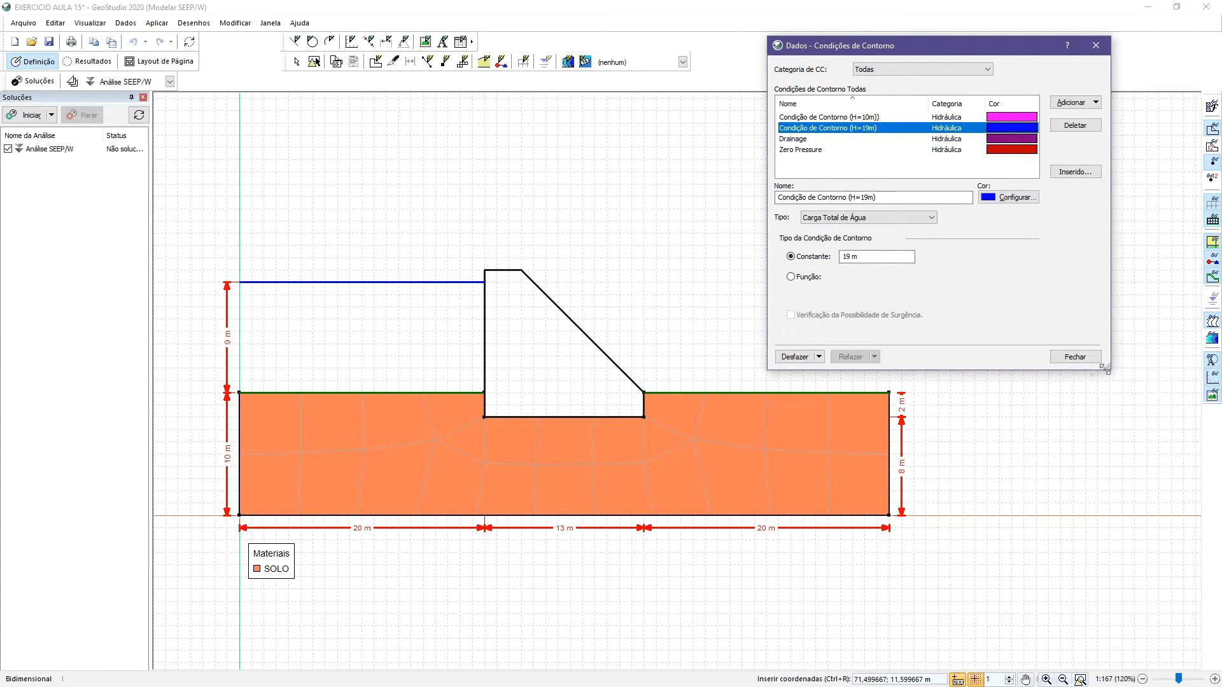
left_click(1082, 357)
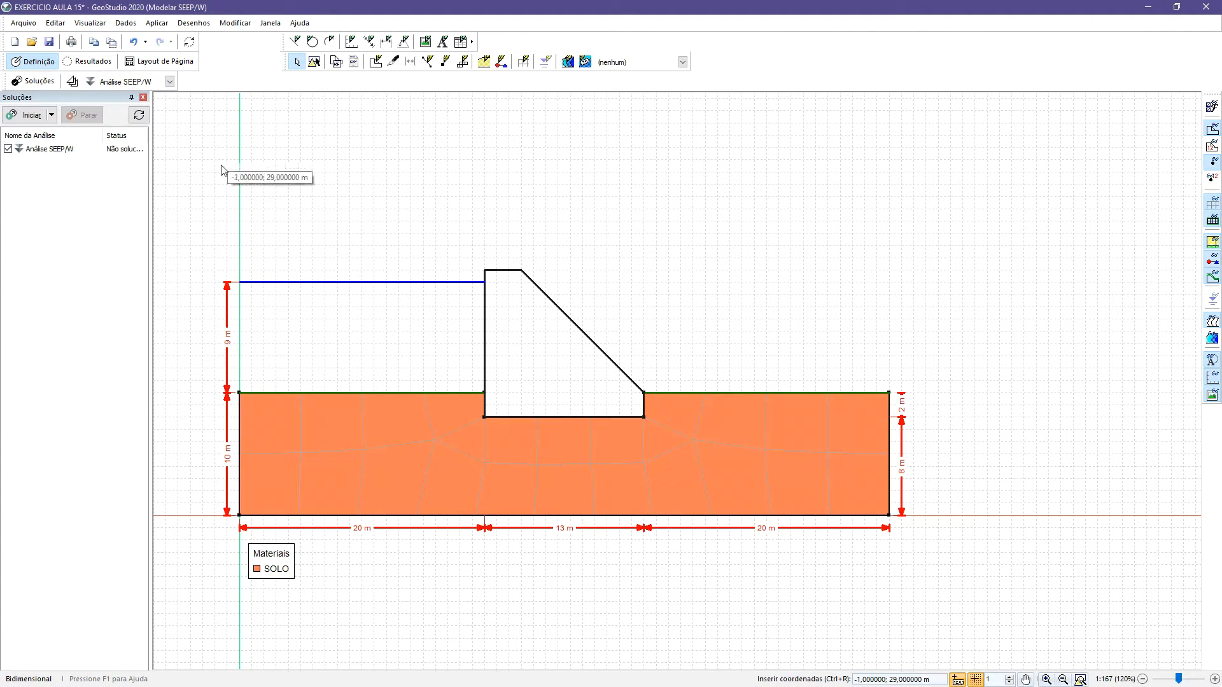
Apply Condição de Contorno (H=19m) to the ground surface line upstream of the dam.
left_click(156, 27)
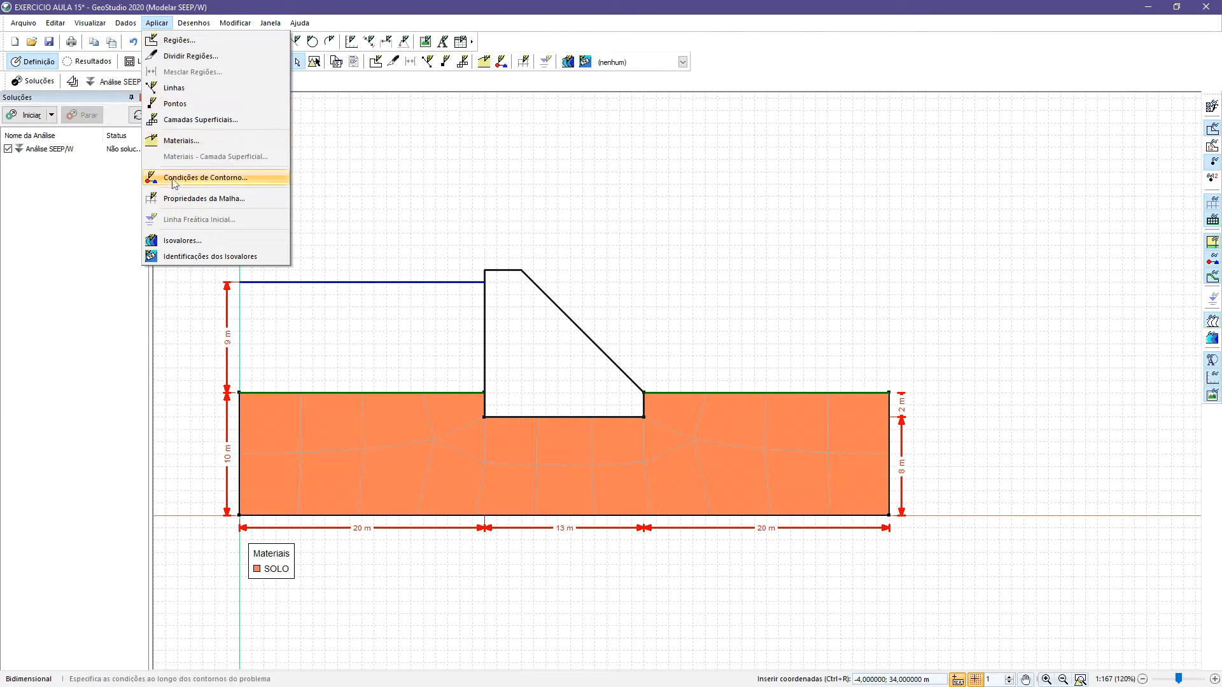
left_click(180, 178)
left_click_drag(245, 107, 652, 109)
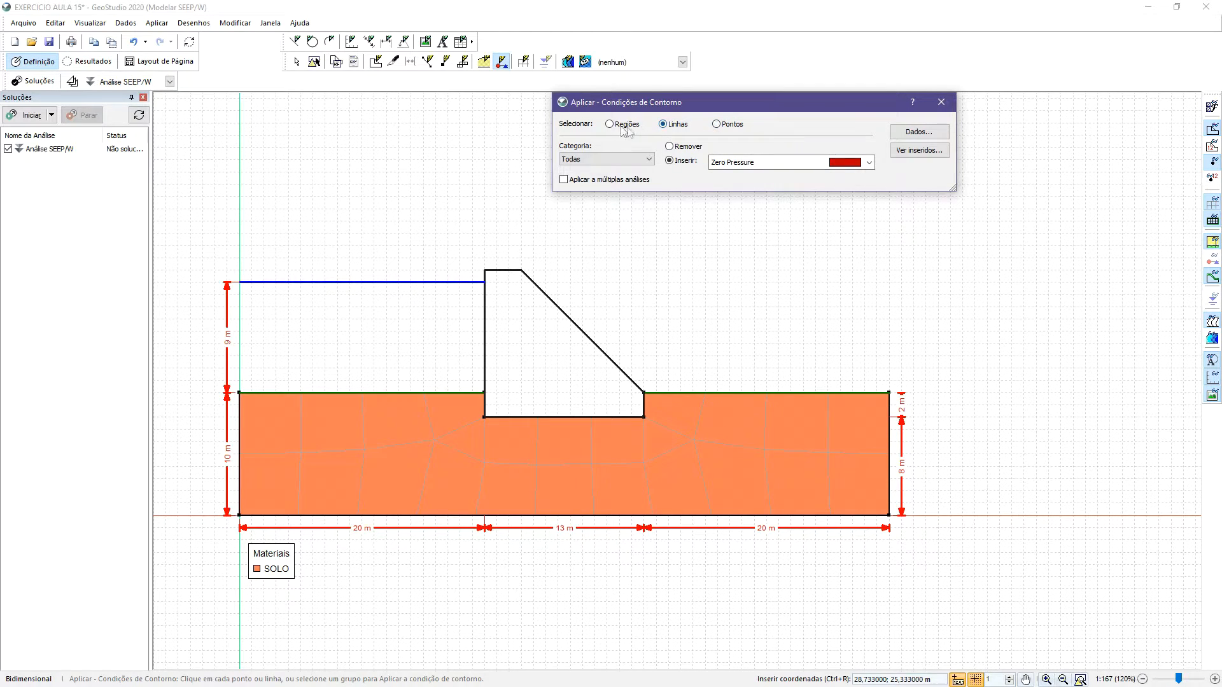
left_click(769, 166)
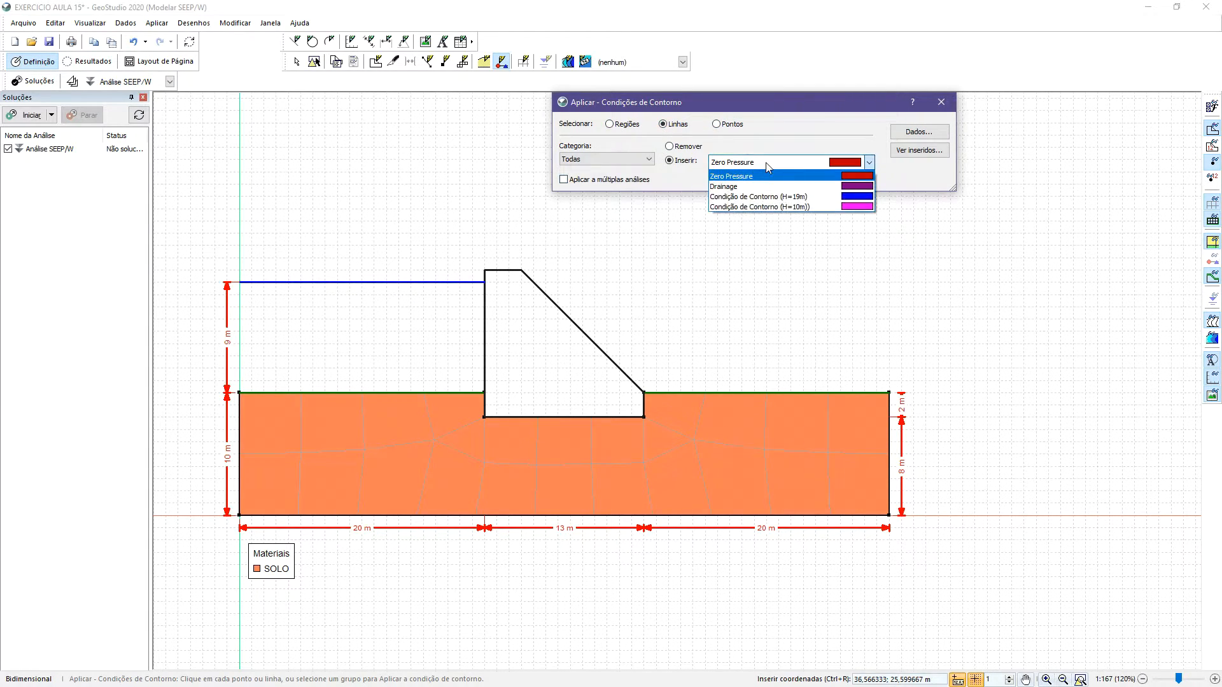
left_click(767, 197)
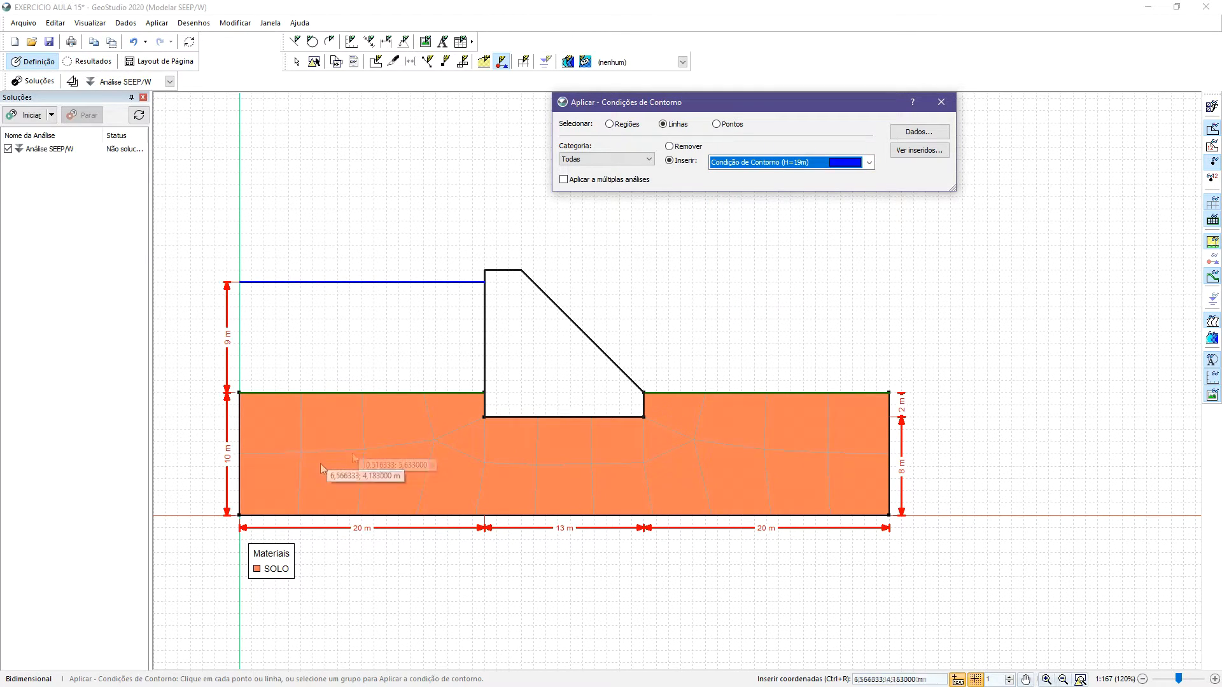
left_click(323, 394)
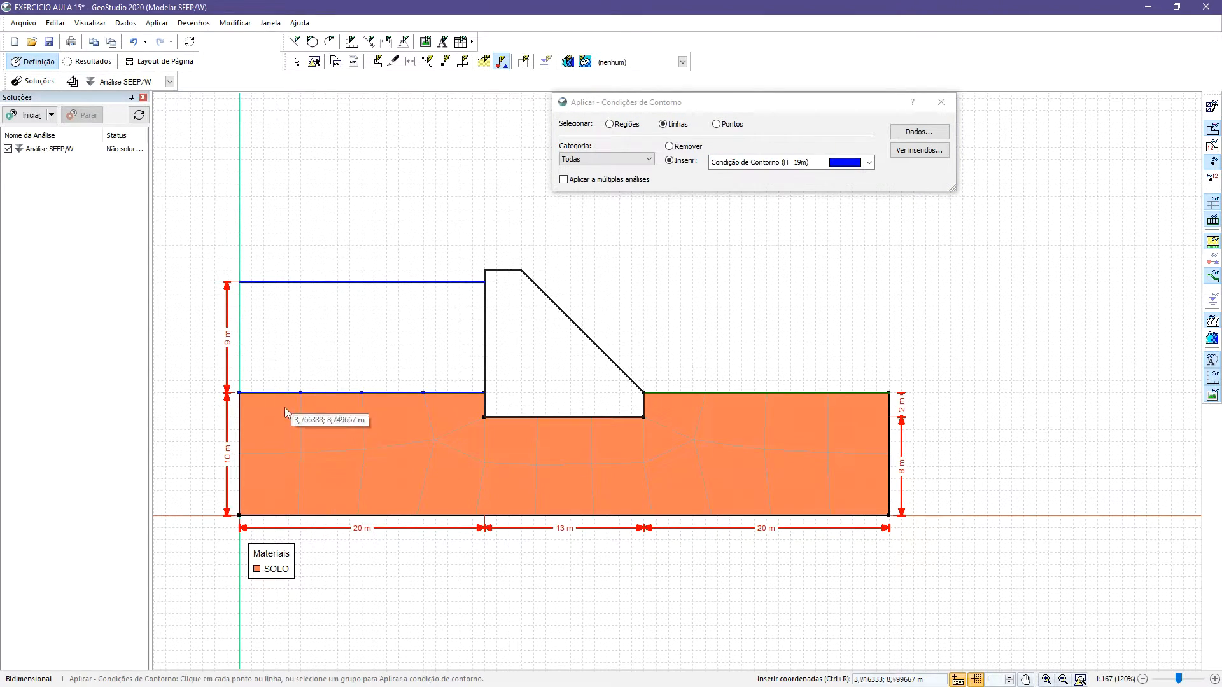
scroll(289, 401, "up", 3)
scroll(293, 381, "up", 3)
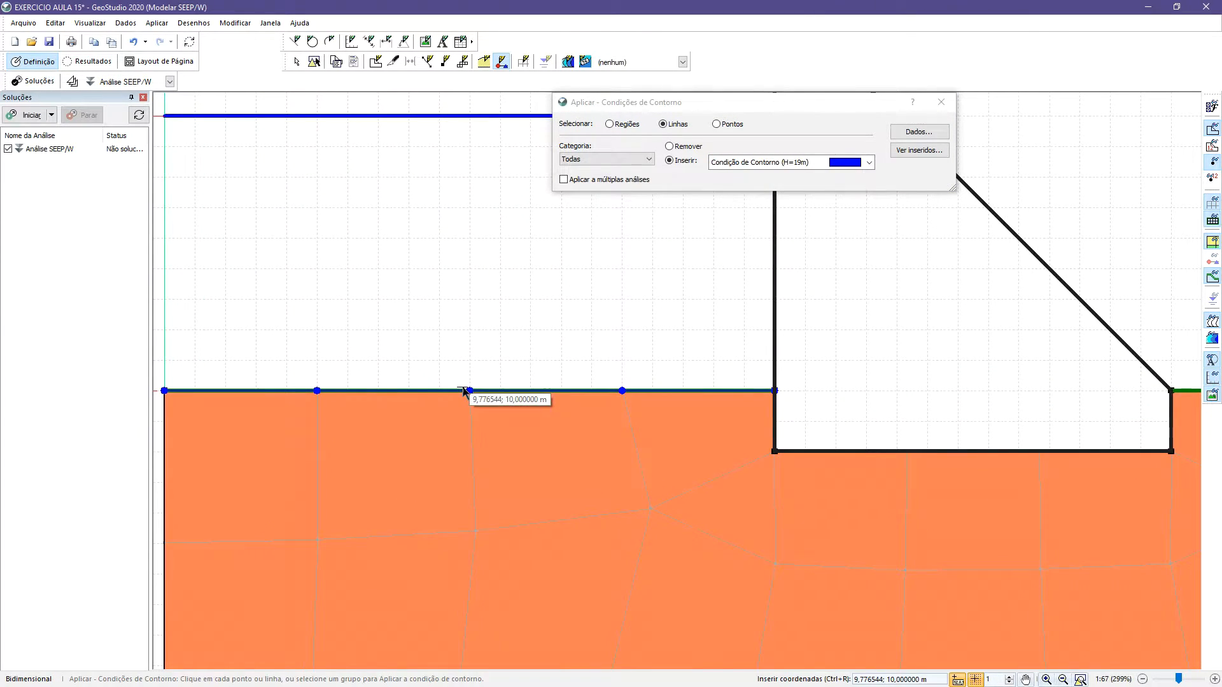
scroll(375, 461, "down", 5)
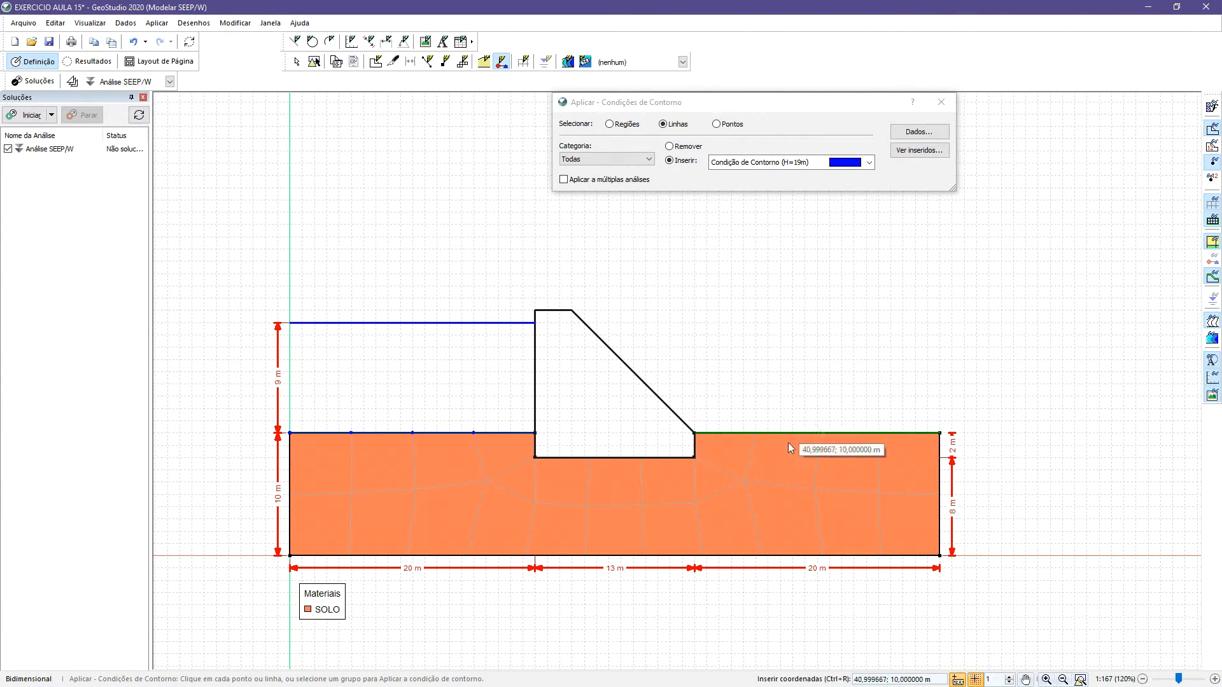
Apply Condição de Contorno (H=10m)) to the ground surface line downstream of the dam and save the project.
left_click(805, 163)
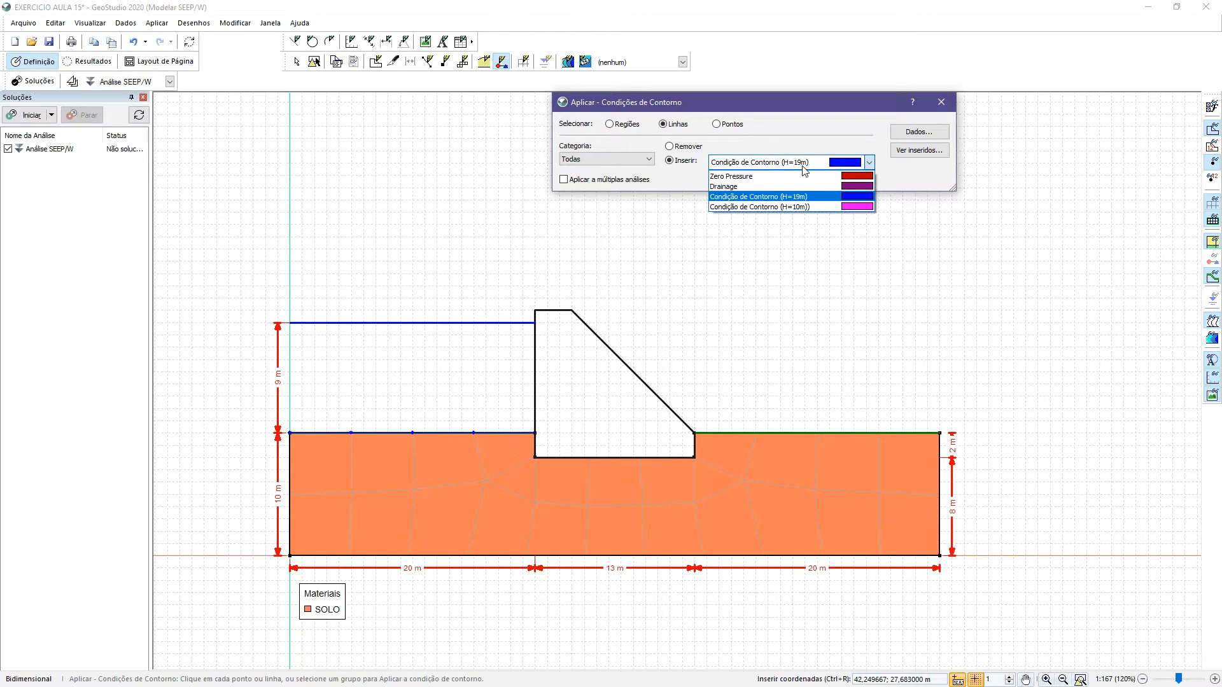
left_click(791, 207)
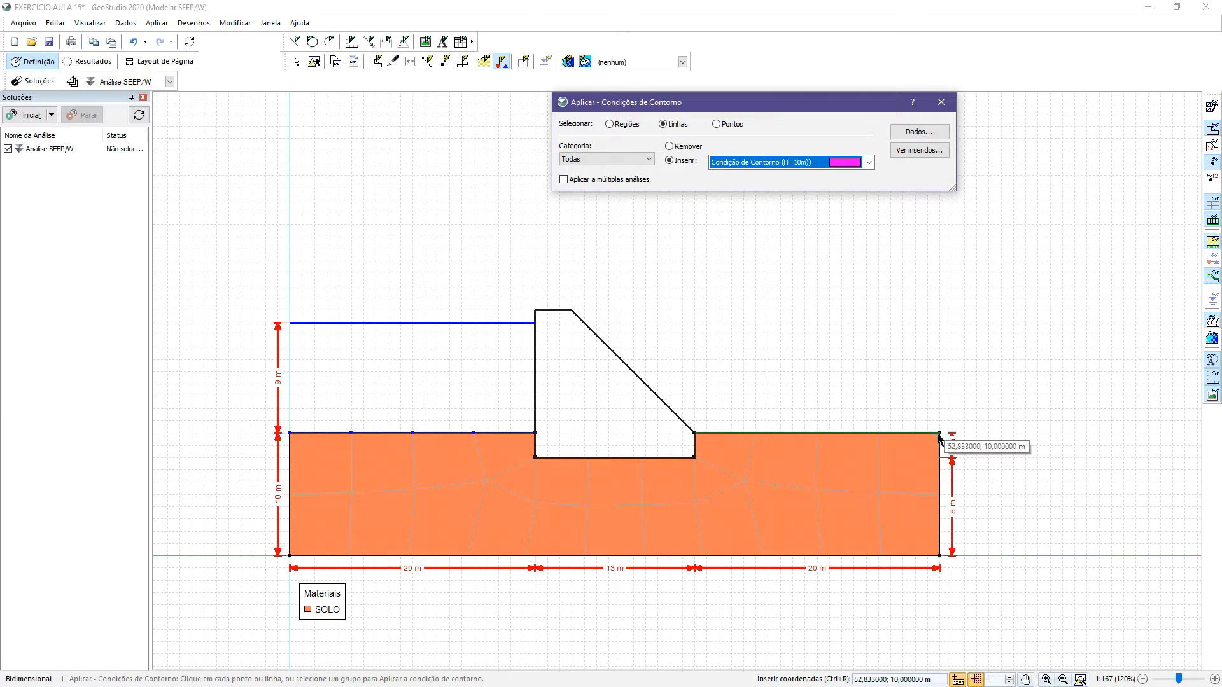
left_click(890, 434)
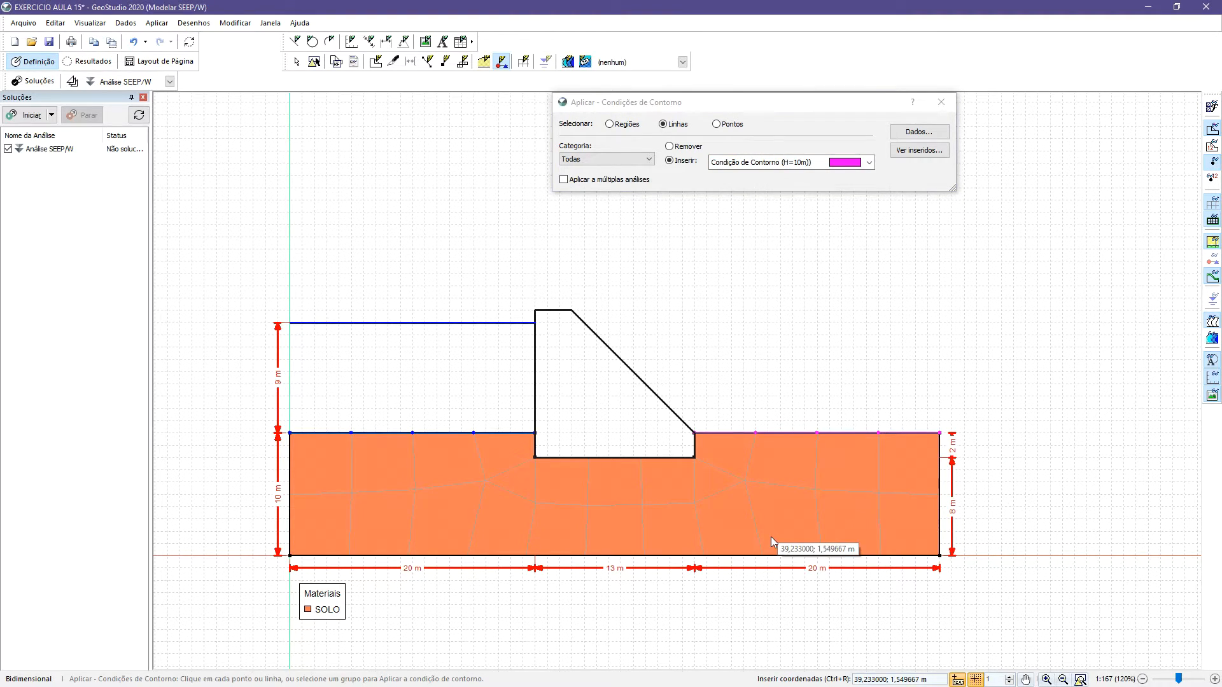
left_click(941, 103)
left_click_drag(708, 388, 722, 338)
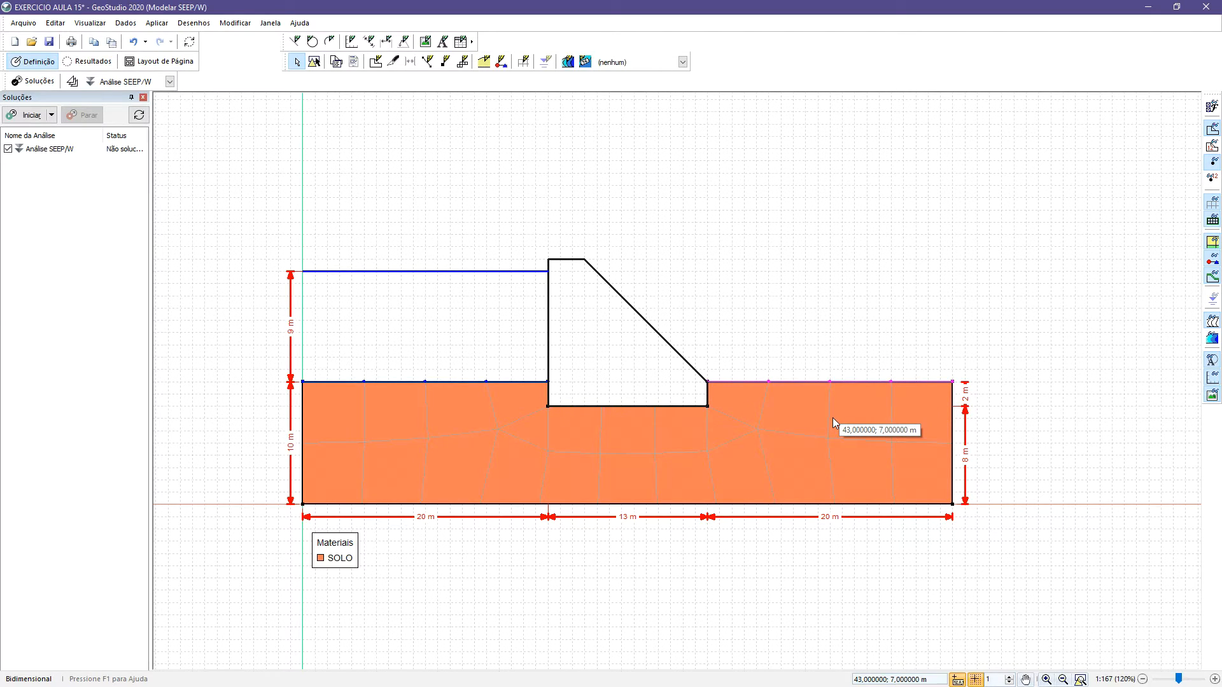
key("ctrl+s")
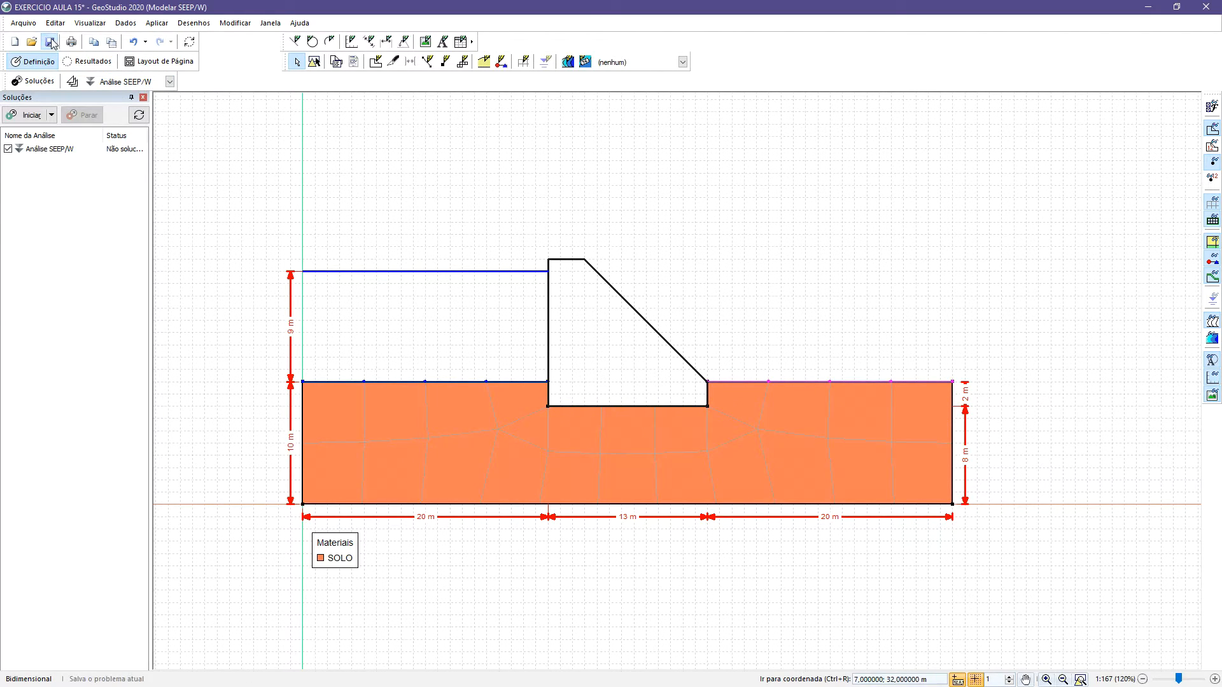
Widen the Soluções pane, and close and reopen it.
left_click_drag(521, 399, 569, 410)
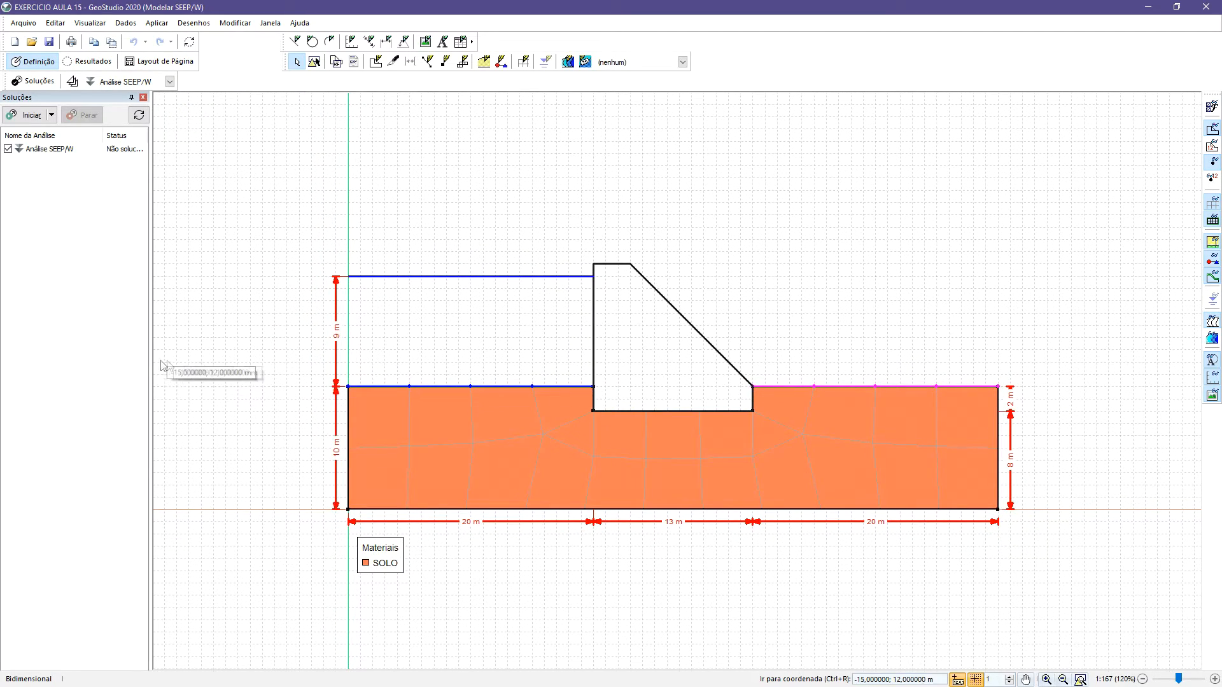
left_click_drag(151, 363, 246, 374)
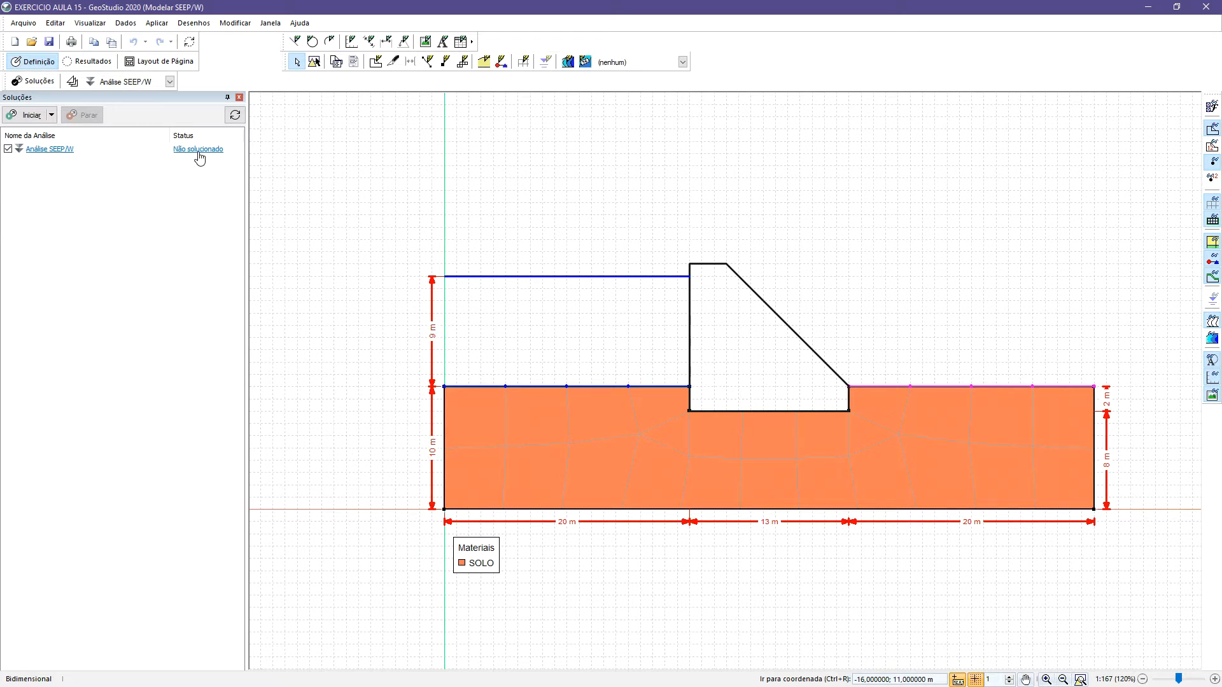
left_click(239, 98)
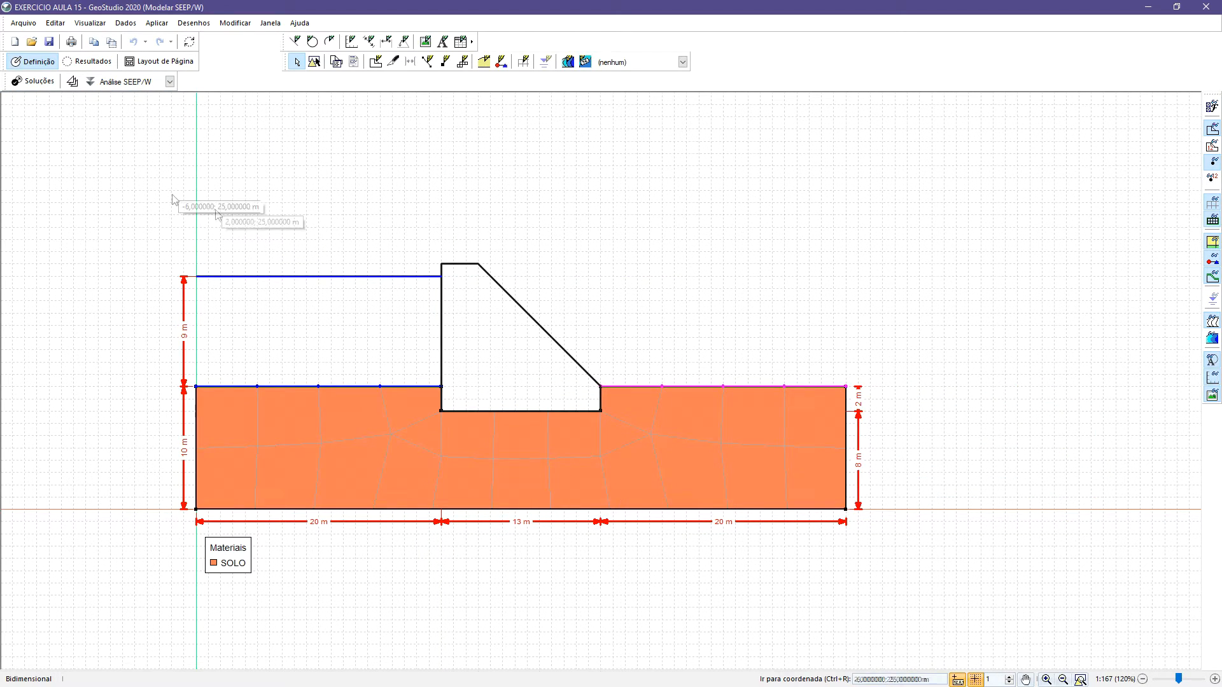
left_click(50, 84)
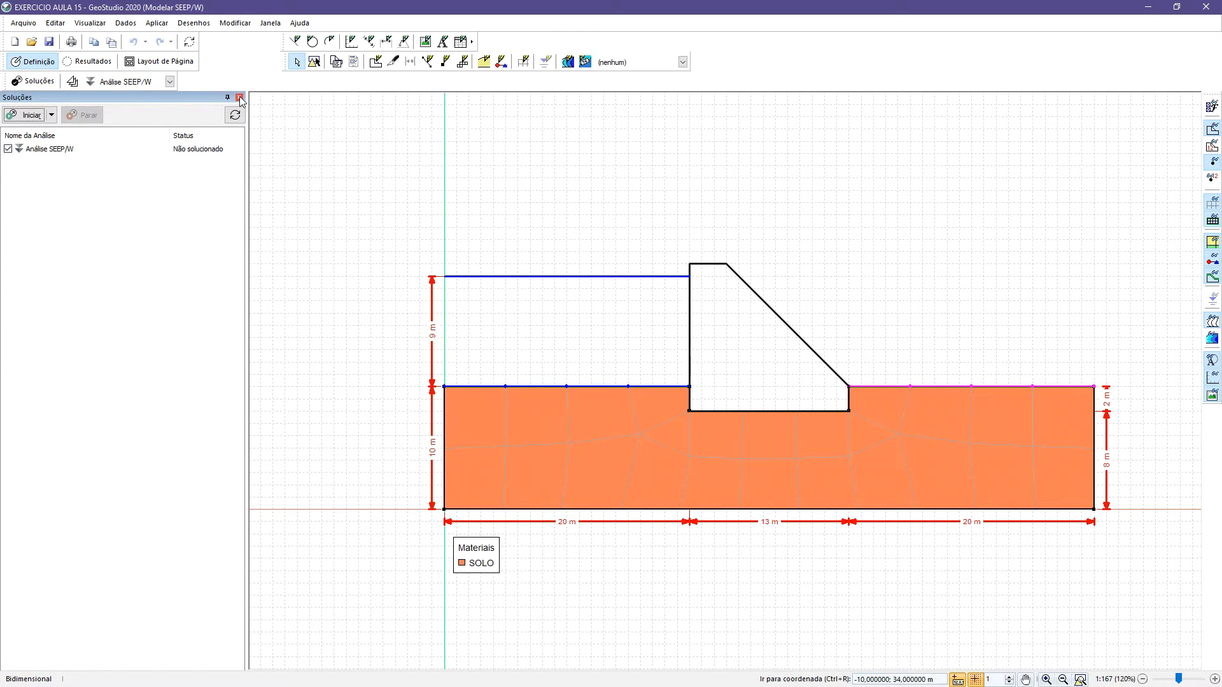
left_click(239, 97)
left_click(40, 81)
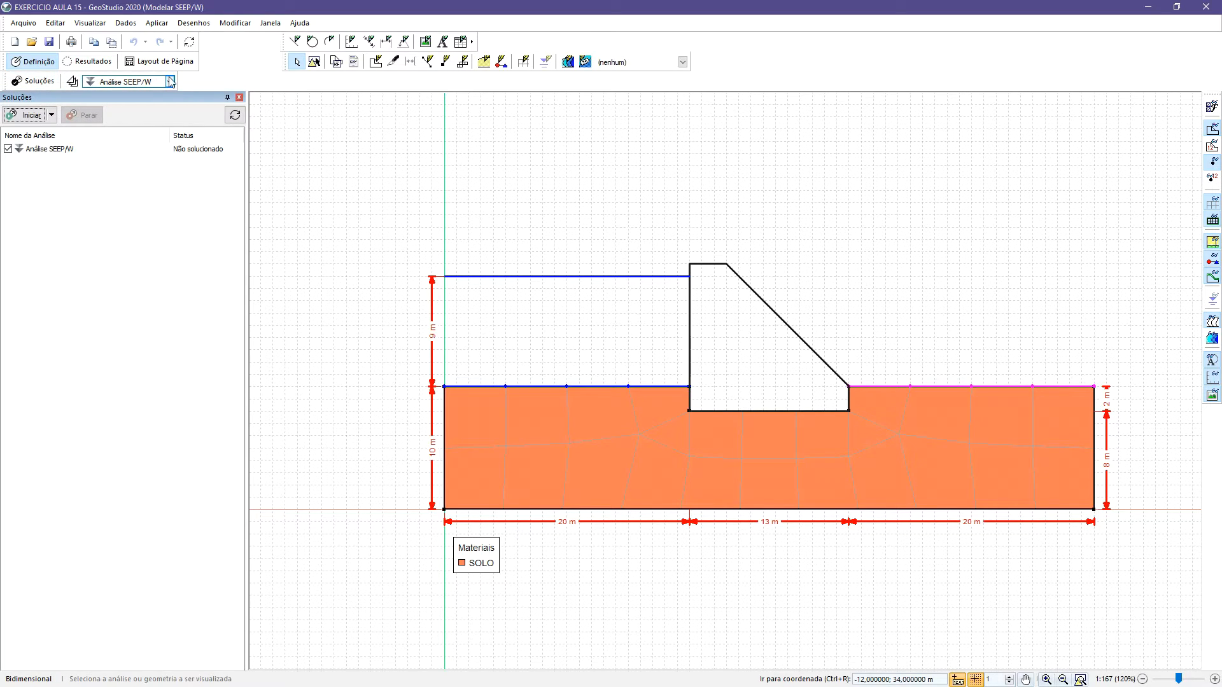
Hide the Projeto toolbar and display it again.
right_click(228, 86)
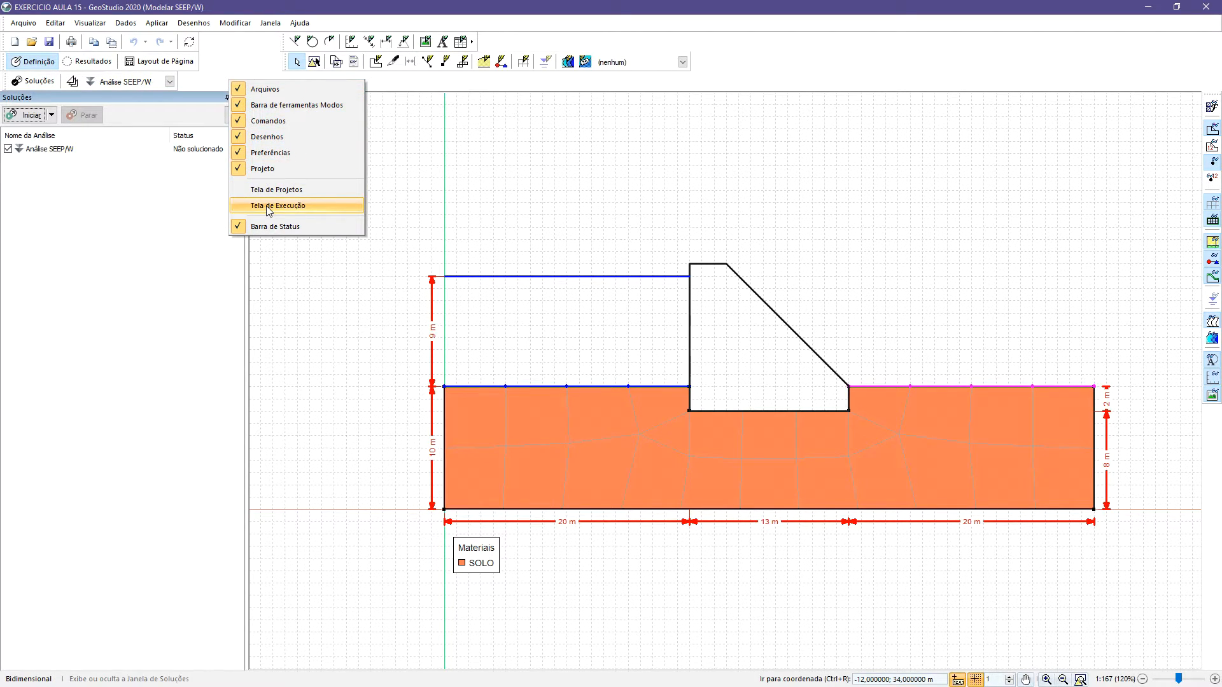
left_click(241, 171)
right_click(240, 67)
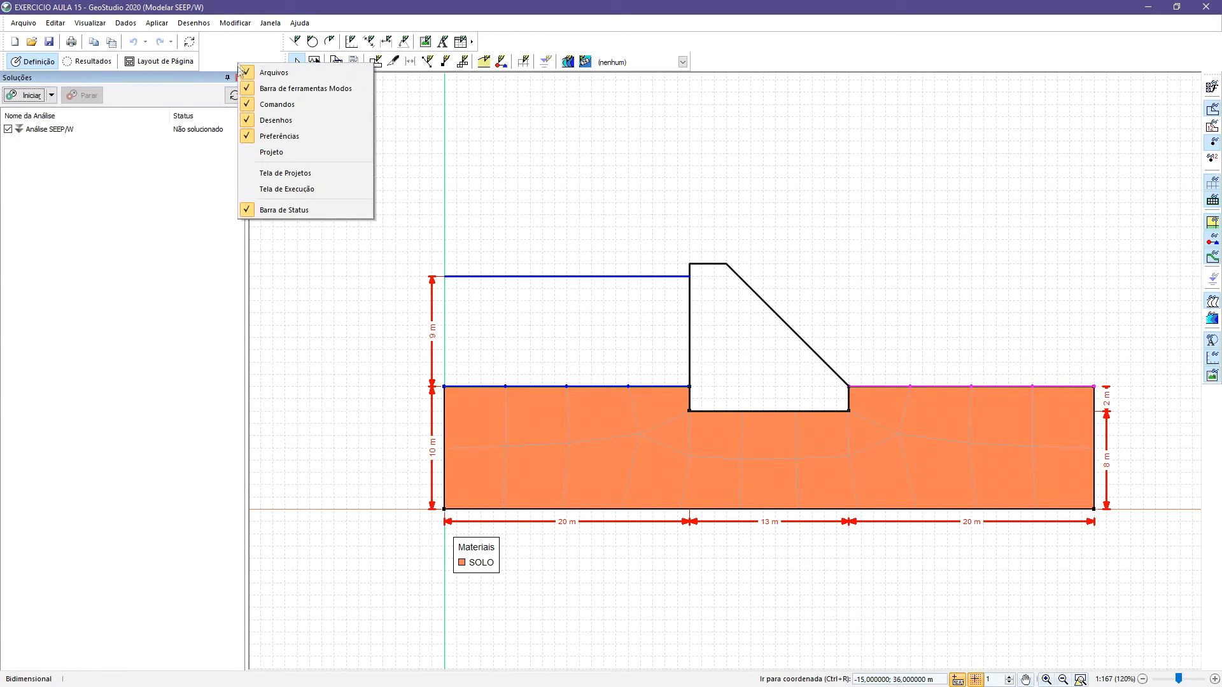
left_click(249, 152)
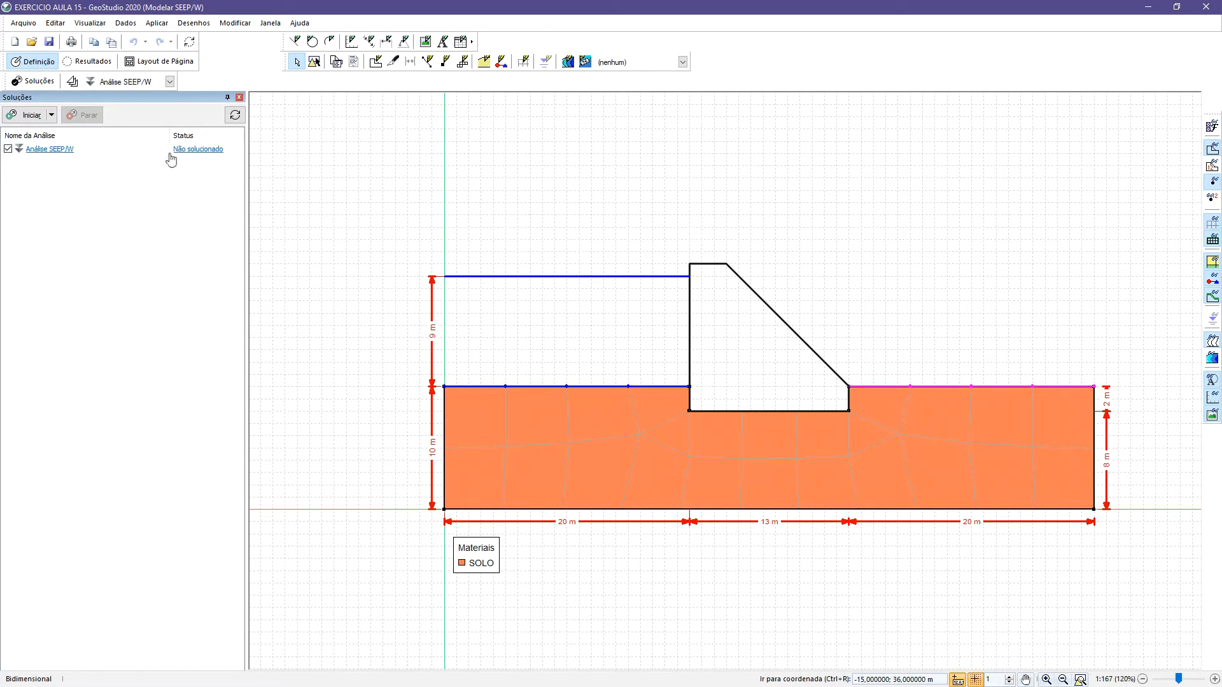
Solve the Análise SEEP/W analysis.
left_click(32, 117)
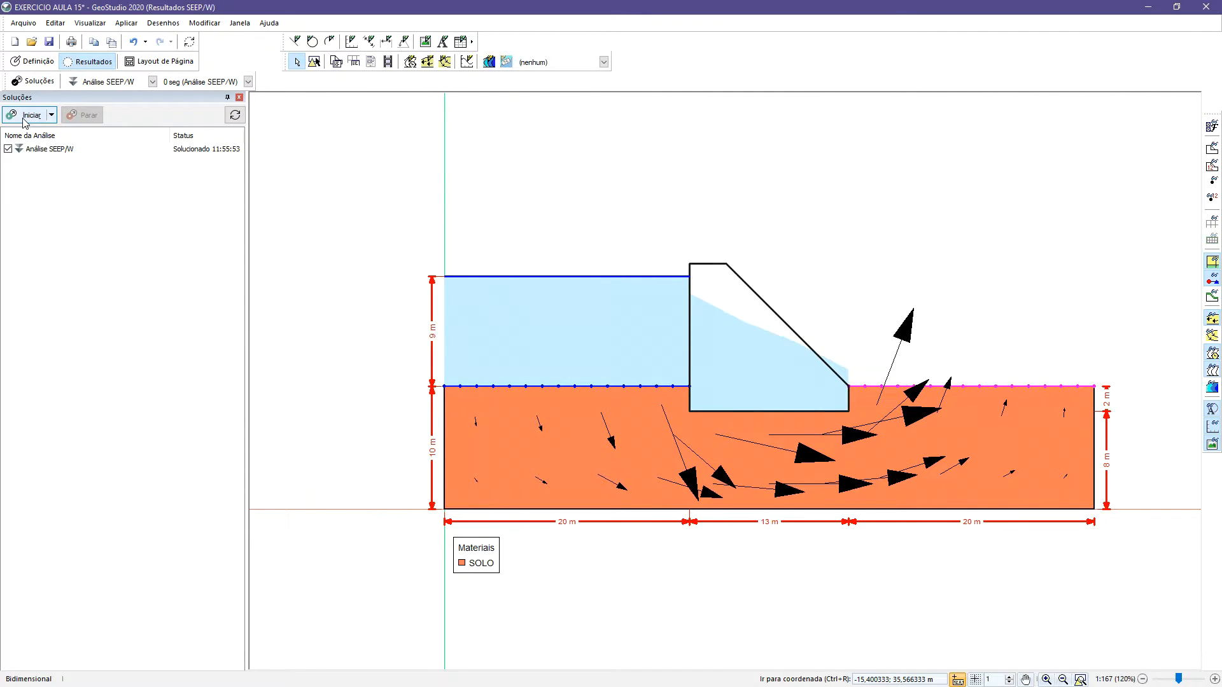
scroll(679, 401, "up", 1)
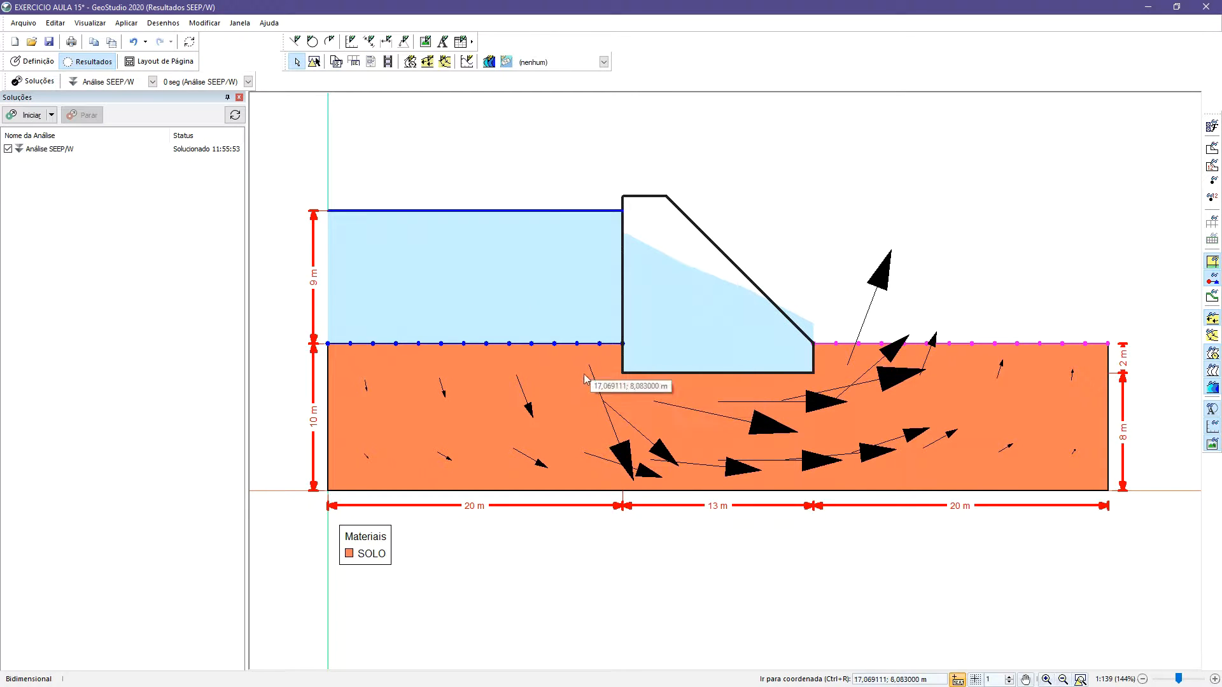
Apply the Water Total Head isovalues to the SEEP/W results.
left_click(124, 23)
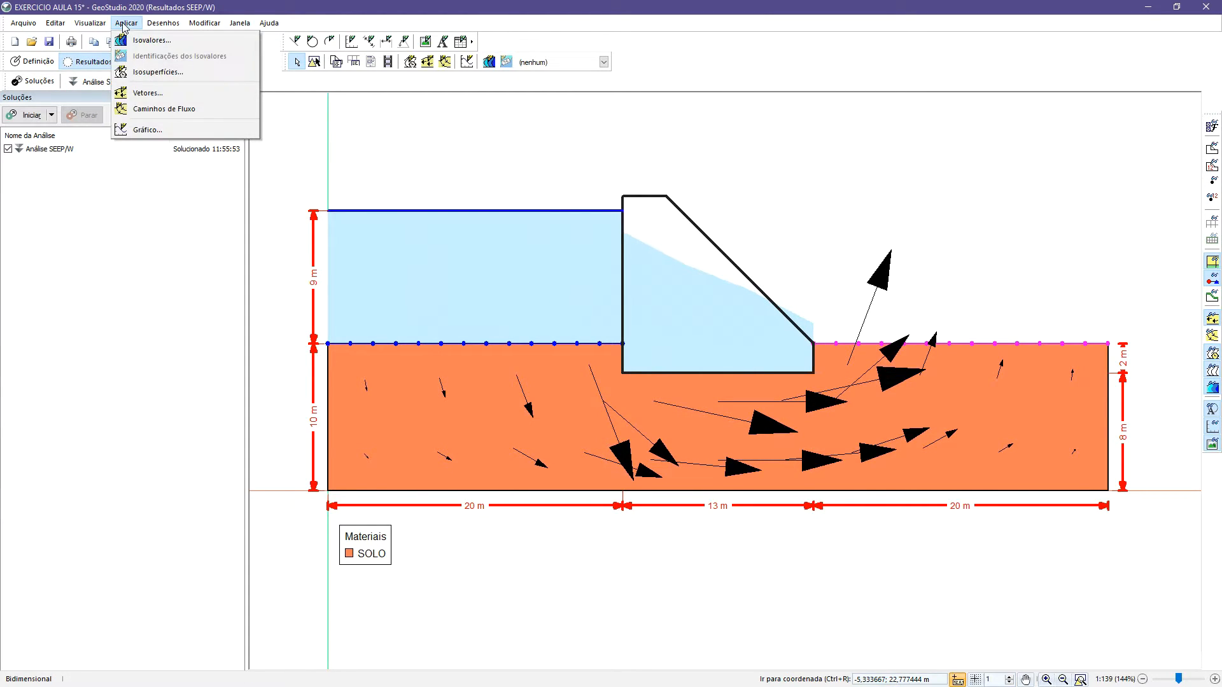
left_click(128, 40)
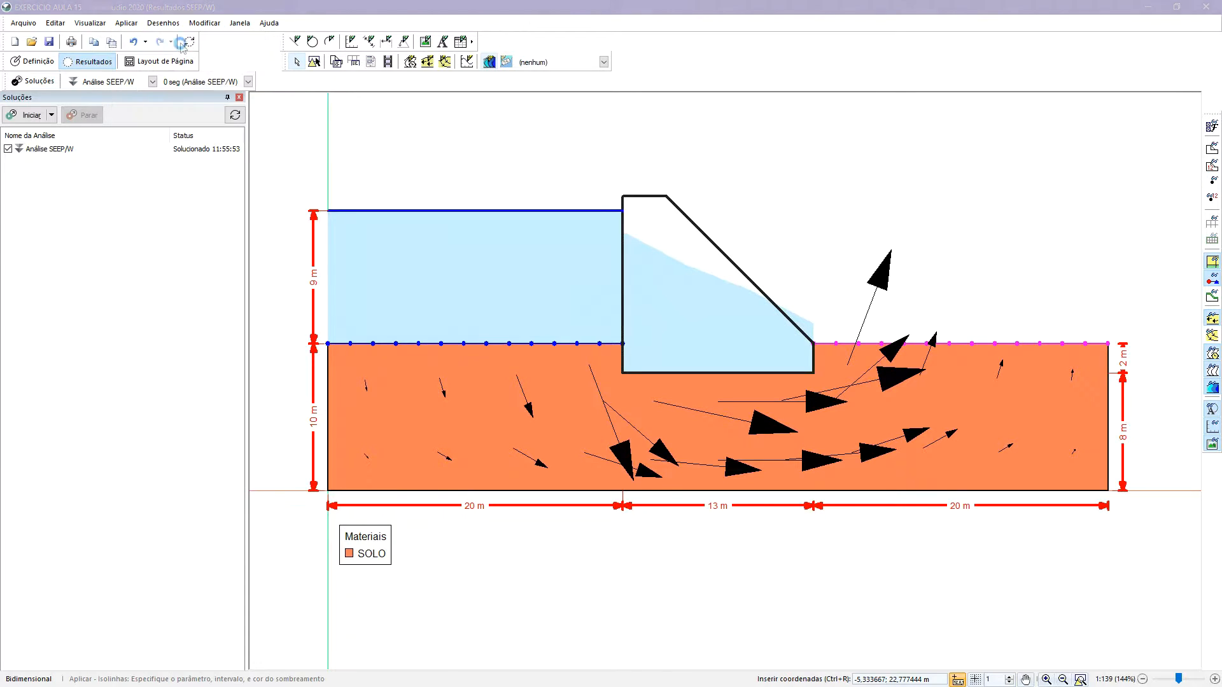
left_click_drag(942, 108, 107, 110)
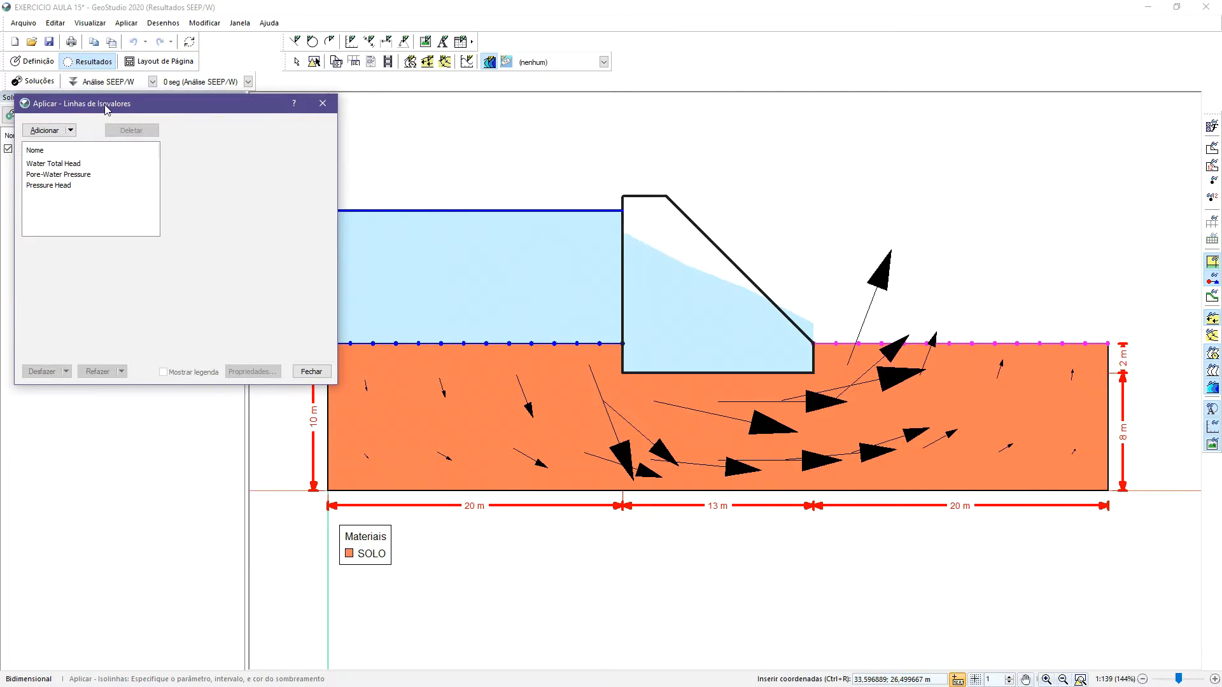
left_click(71, 165)
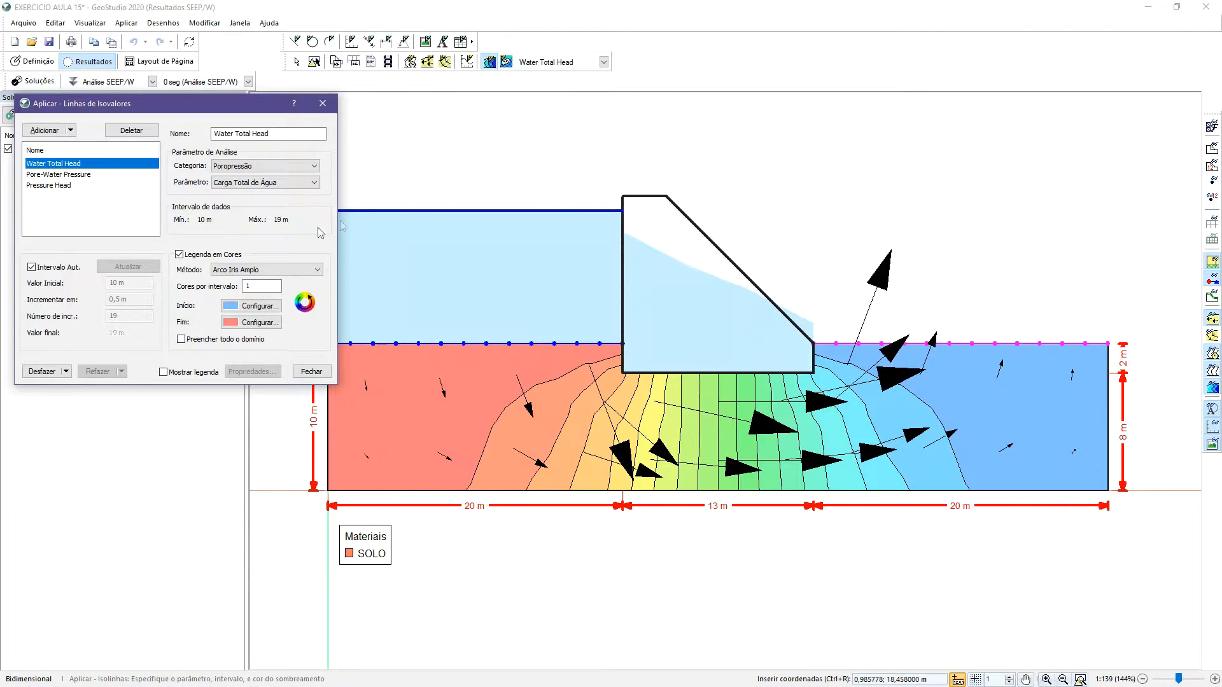
Check the analysis categories and parameters available for the Water Total Head isovalues, keeping Poropressão and Carga Total de Água.
left_click(221, 167)
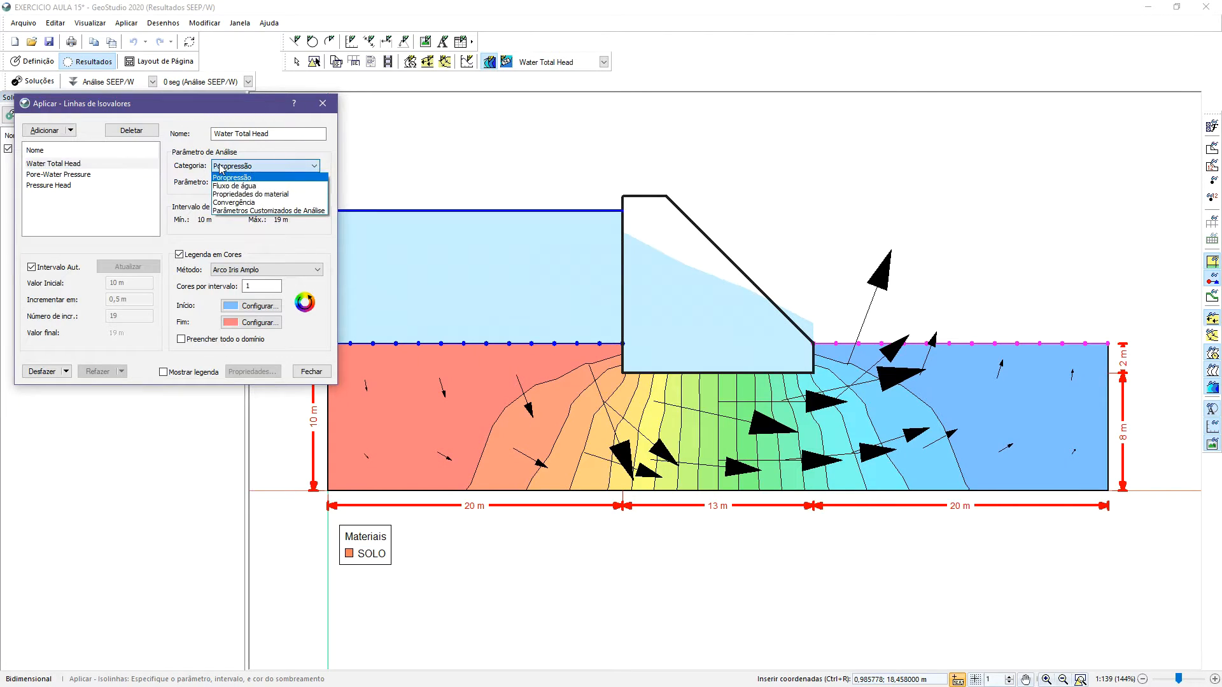
left_click(222, 175)
left_click(236, 183)
left_click(235, 184)
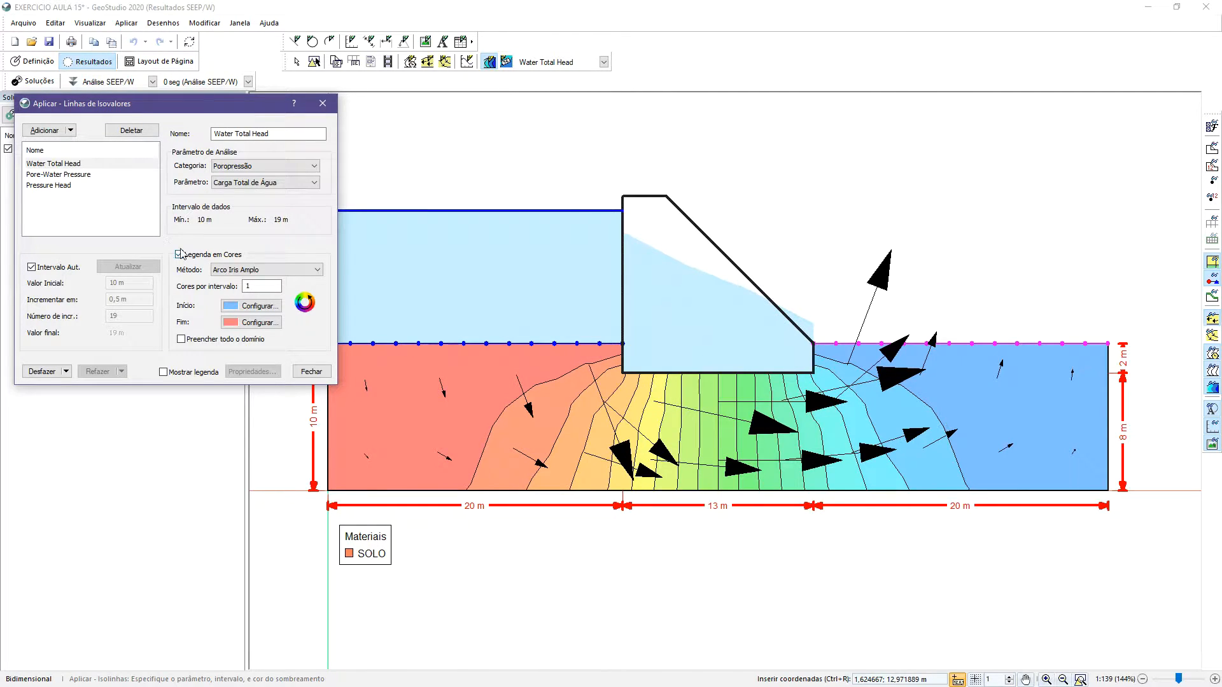
Preview the Pore-Water Pressure and Pressure Head isovalues, and return to Water Total Head before closing the isovalue settings.
left_click(75, 175)
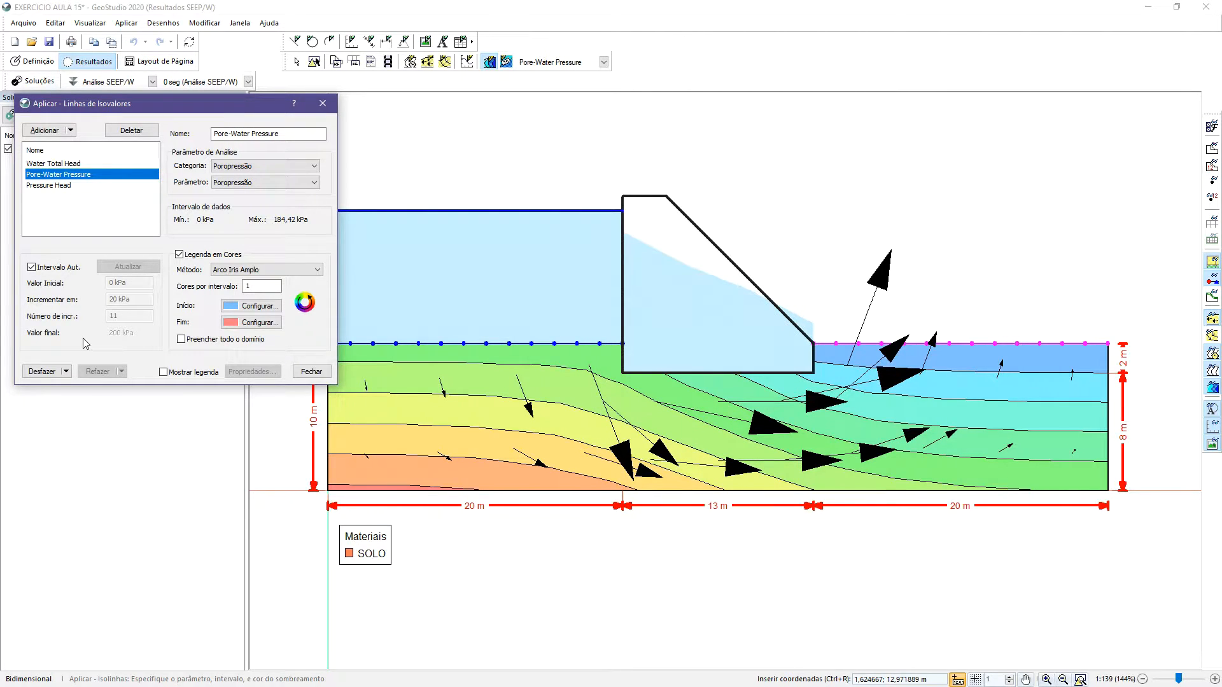
left_click(58, 188)
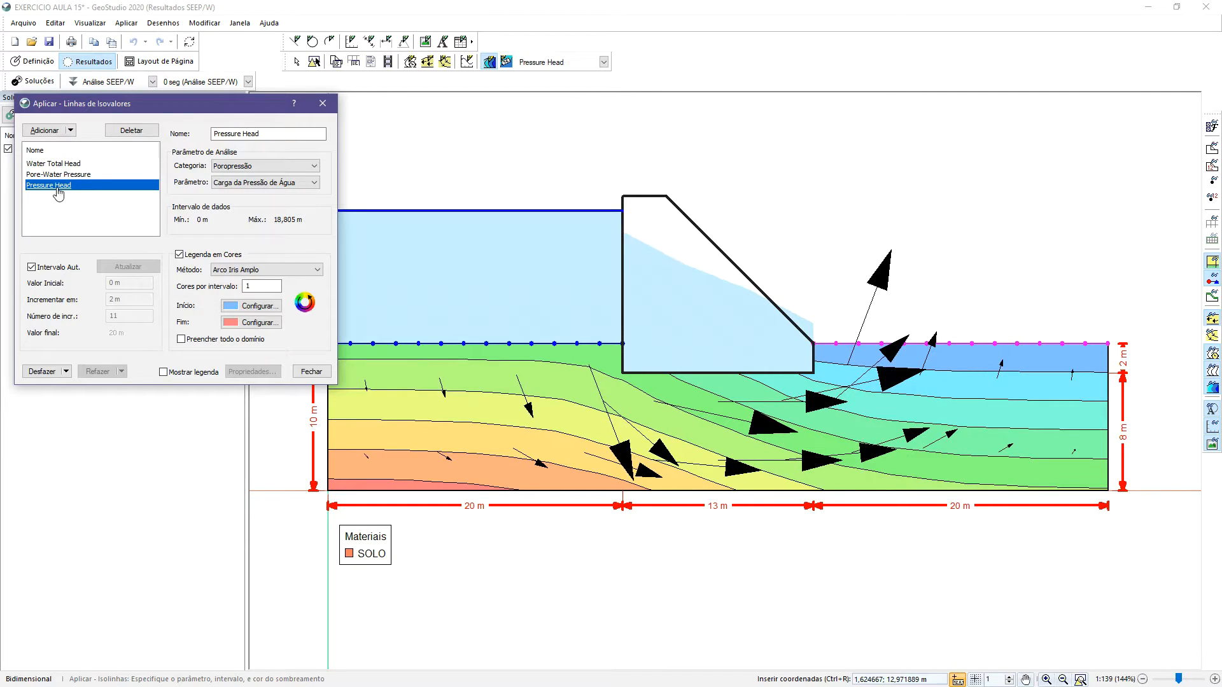
left_click(73, 174)
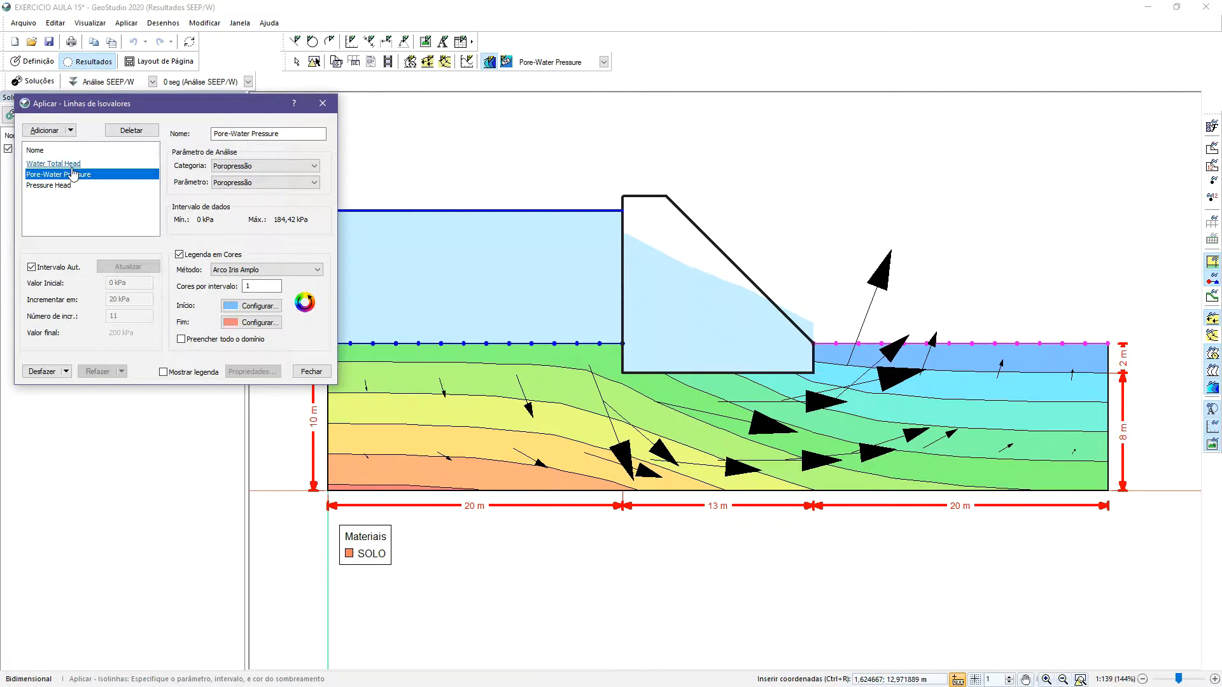
left_click(71, 165)
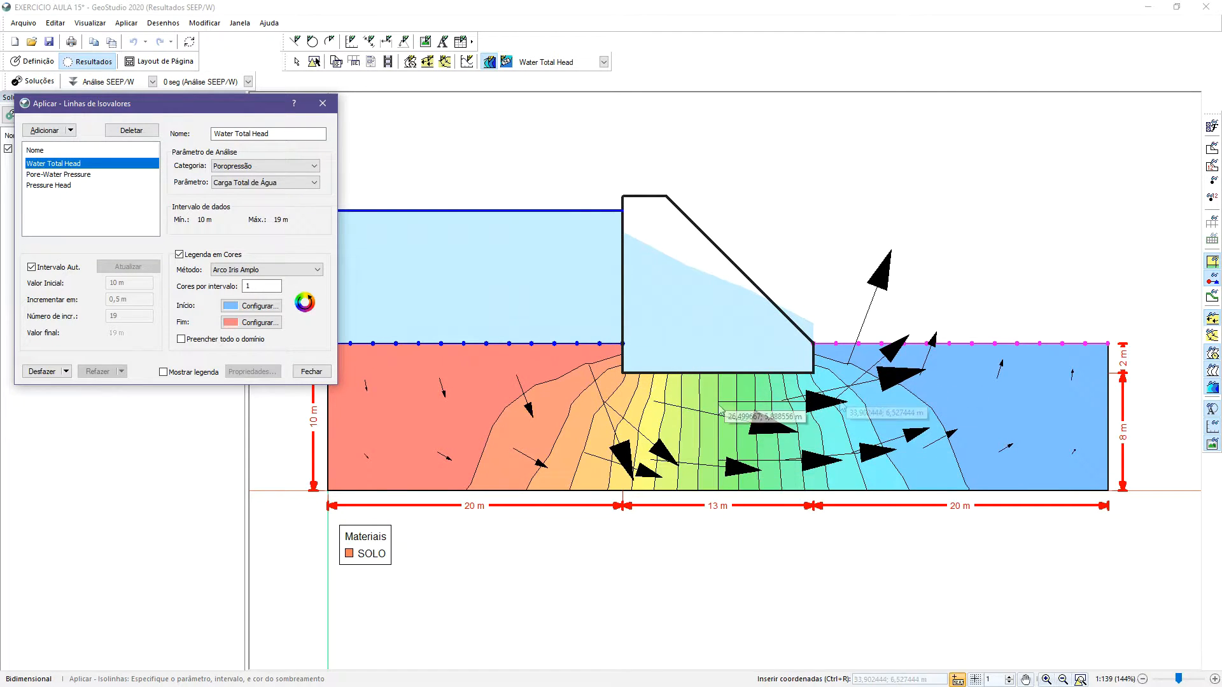
left_click(304, 373)
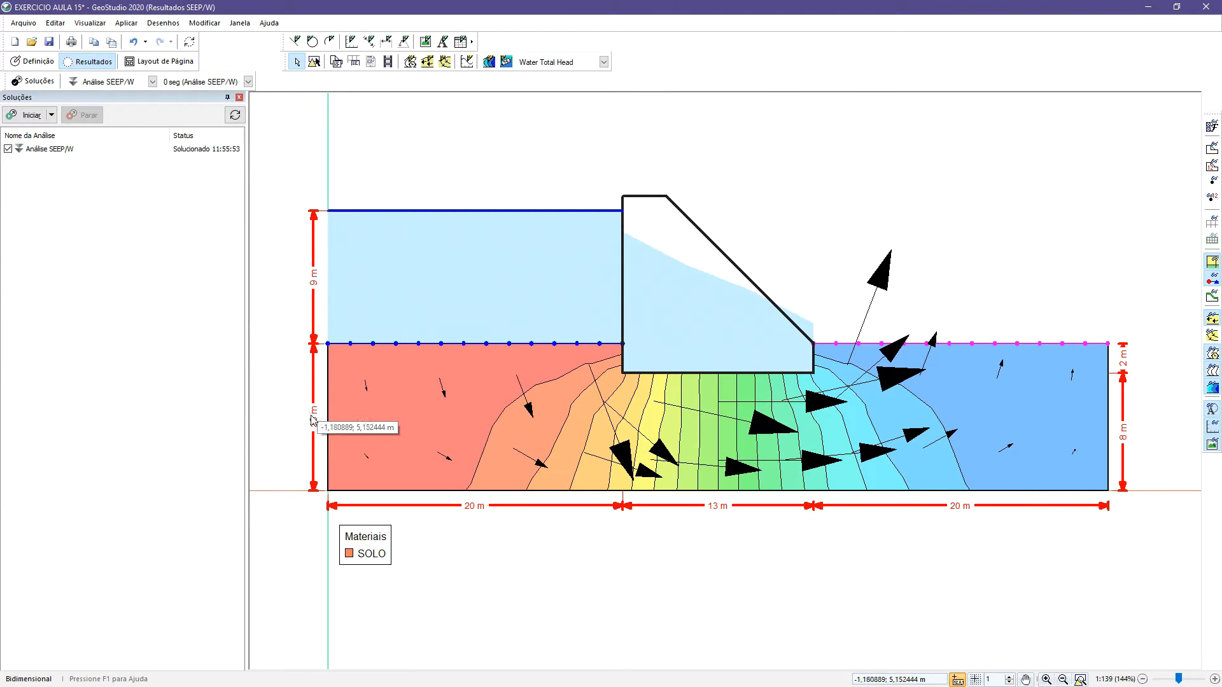
Show the elements and nodes over the results and examine the total-head isolines beneath the dam against the mesh.
scroll(558, 389, "up", 2)
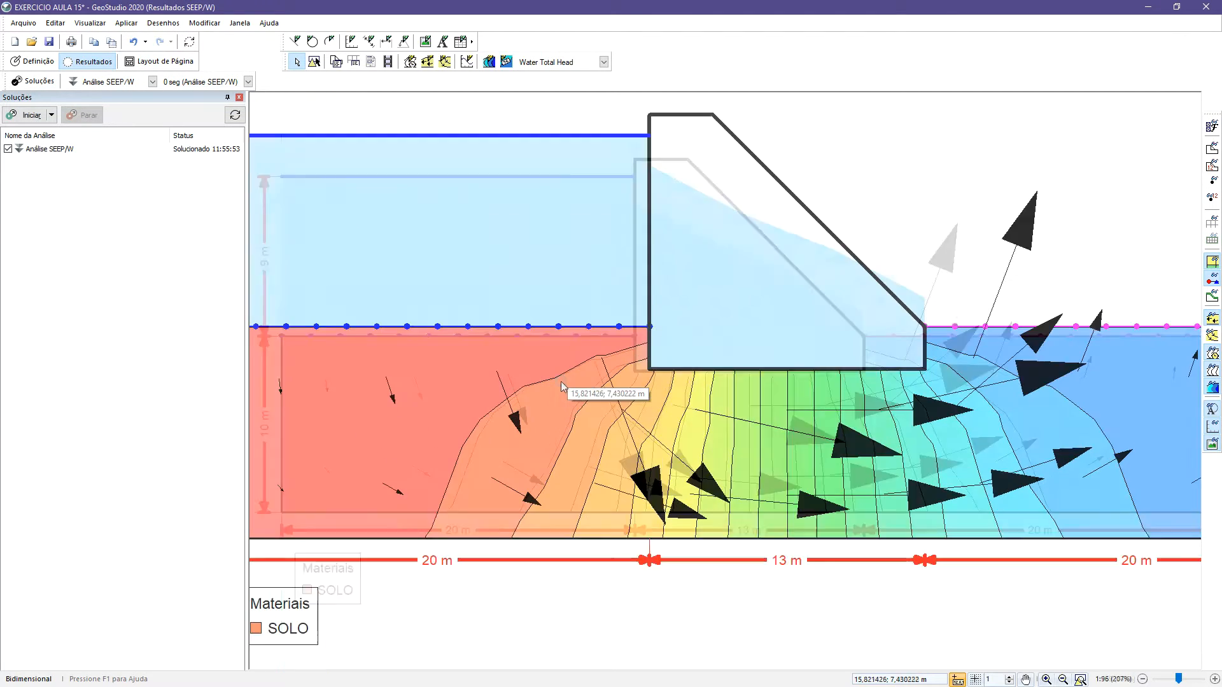
left_click_drag(557, 387, 817, 394)
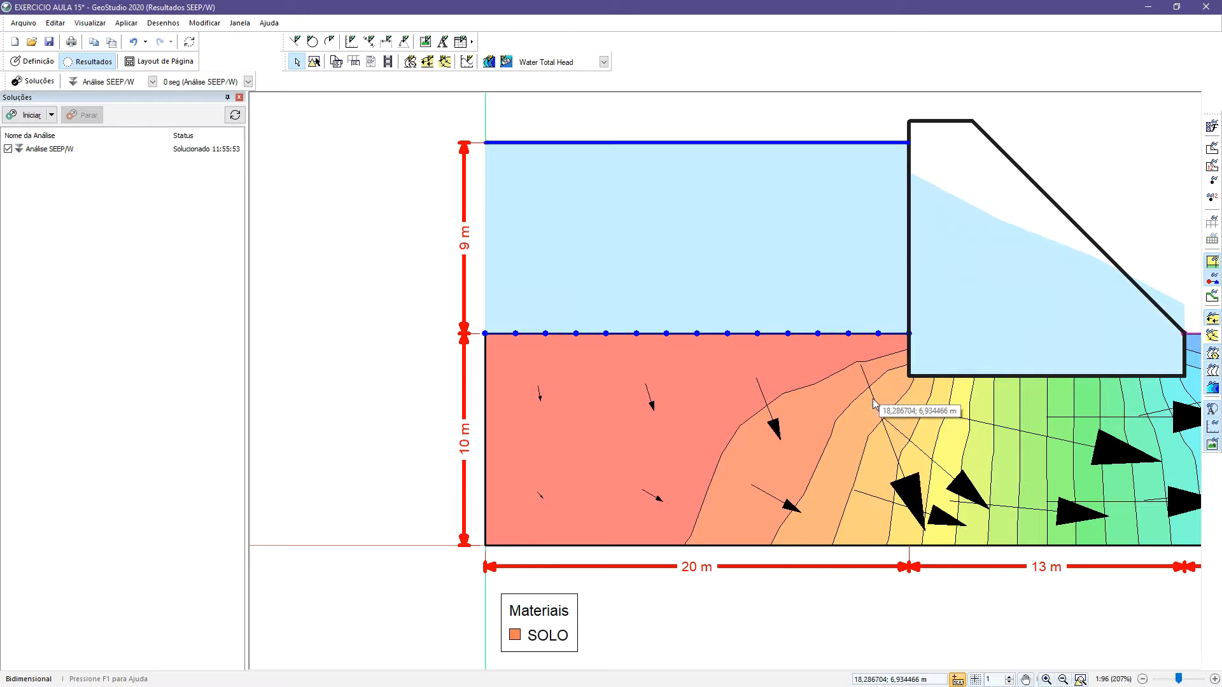
left_click_drag(961, 433, 740, 412)
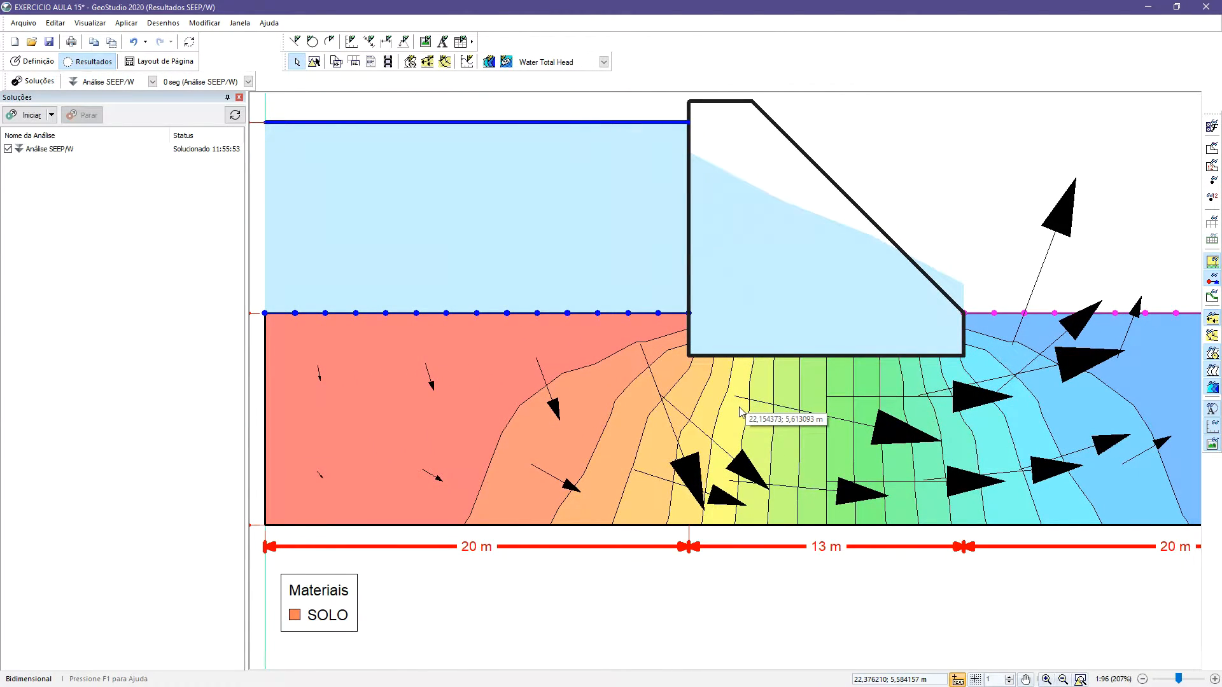
left_click_drag(804, 422, 678, 425)
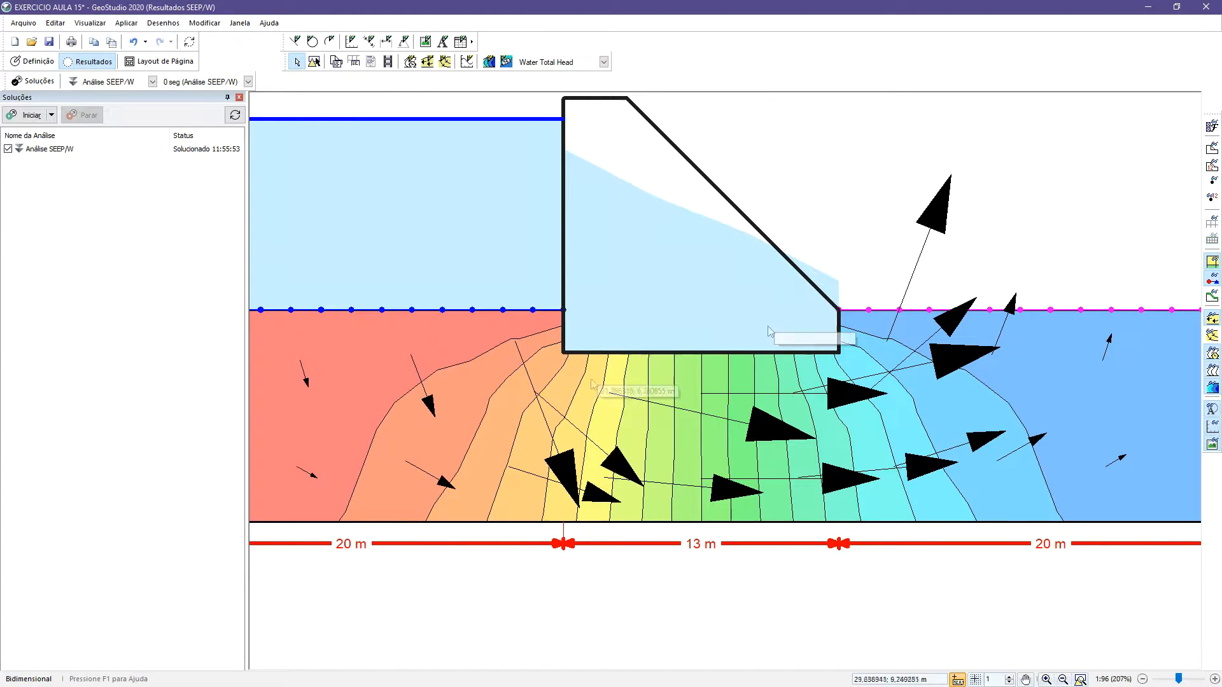
left_click(1210, 226)
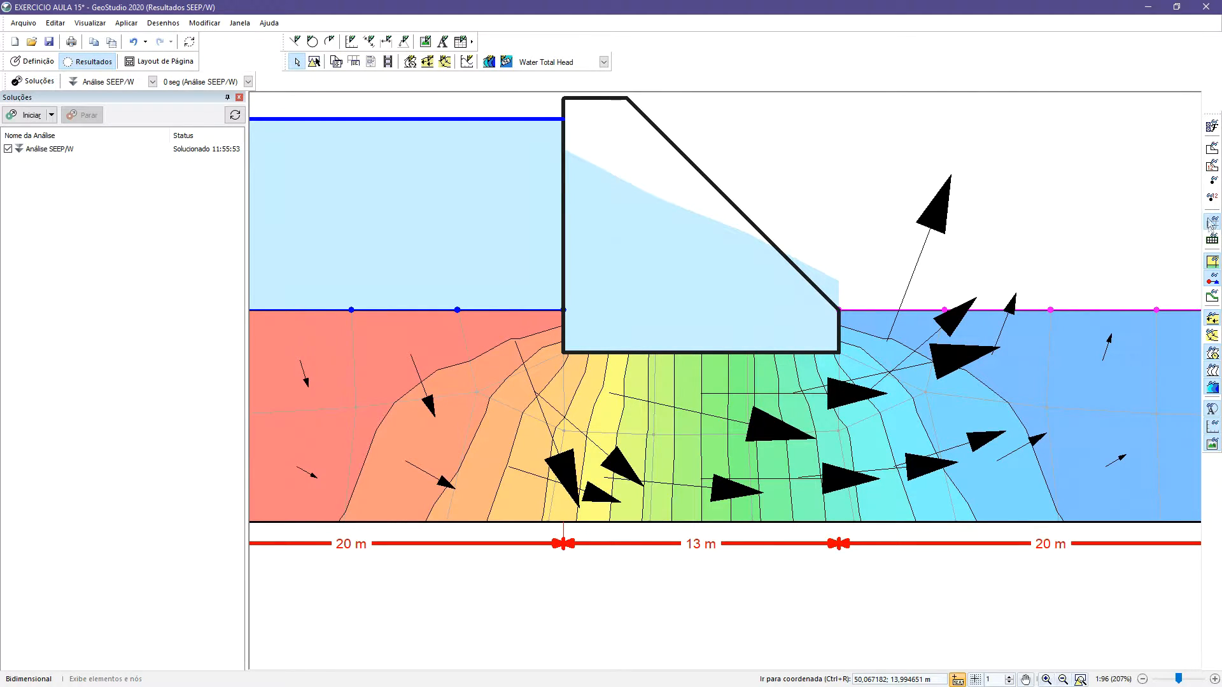
scroll(891, 337, "down", 1)
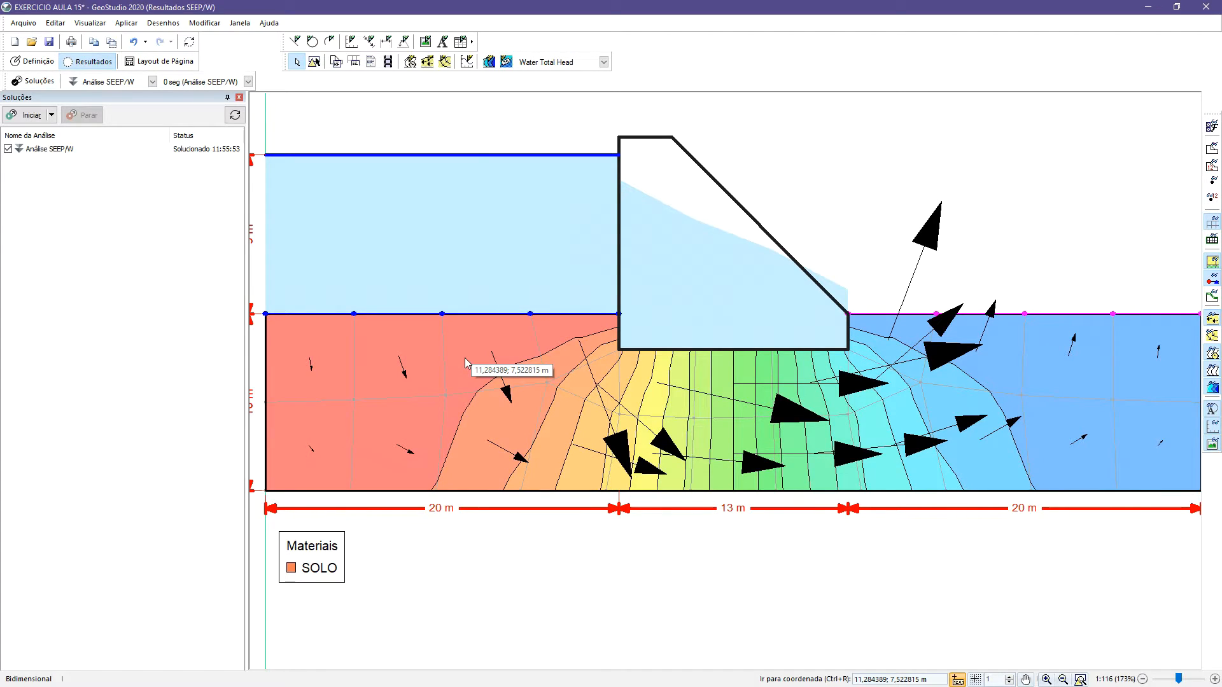
scroll(465, 358, "down", 1)
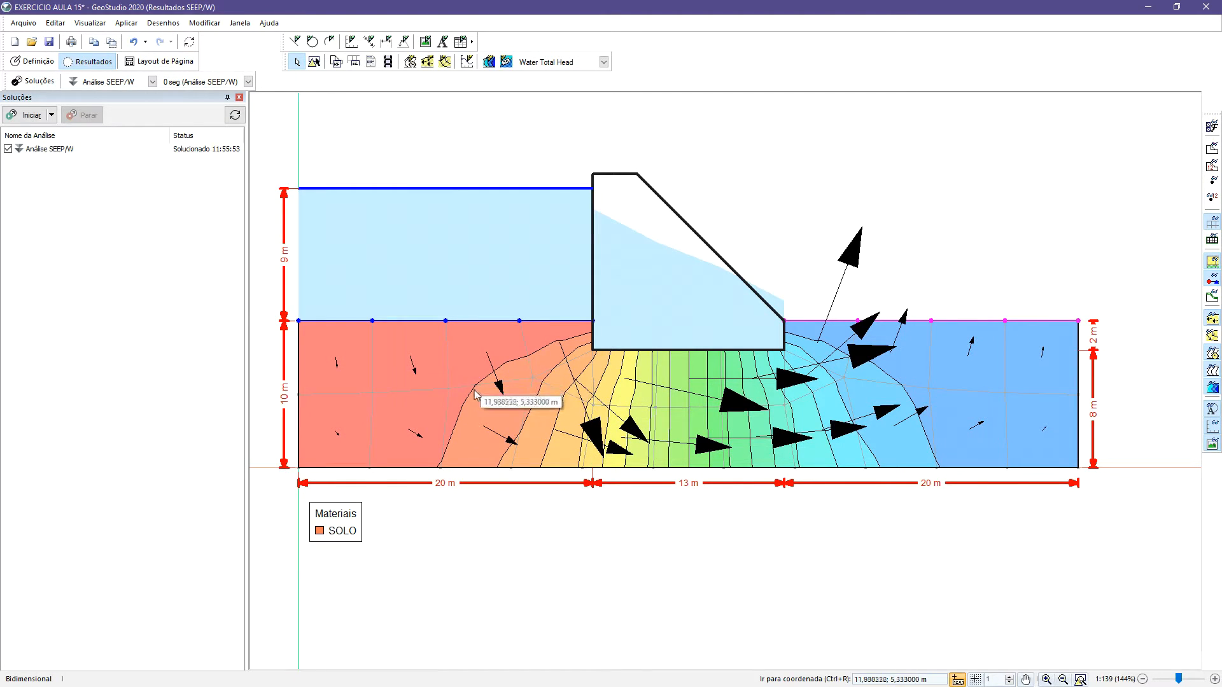
Return to the model definition and set the mesh's approximate global element size to 1 m.
left_click(40, 61)
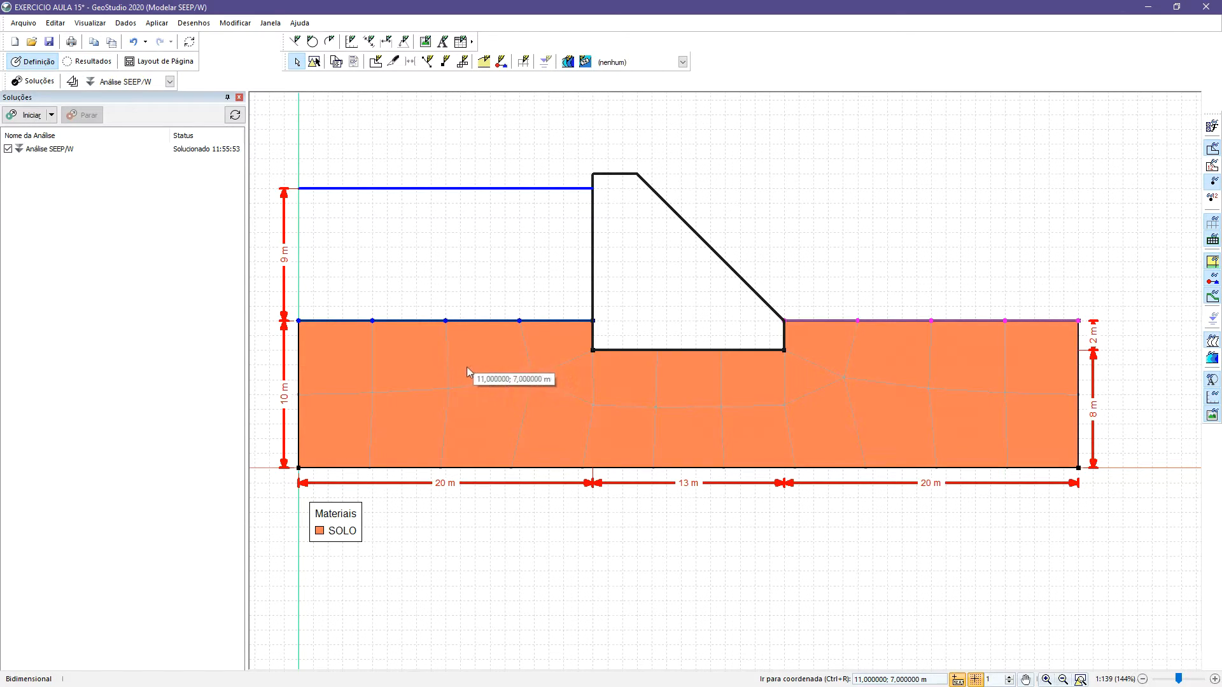
left_click(166, 24)
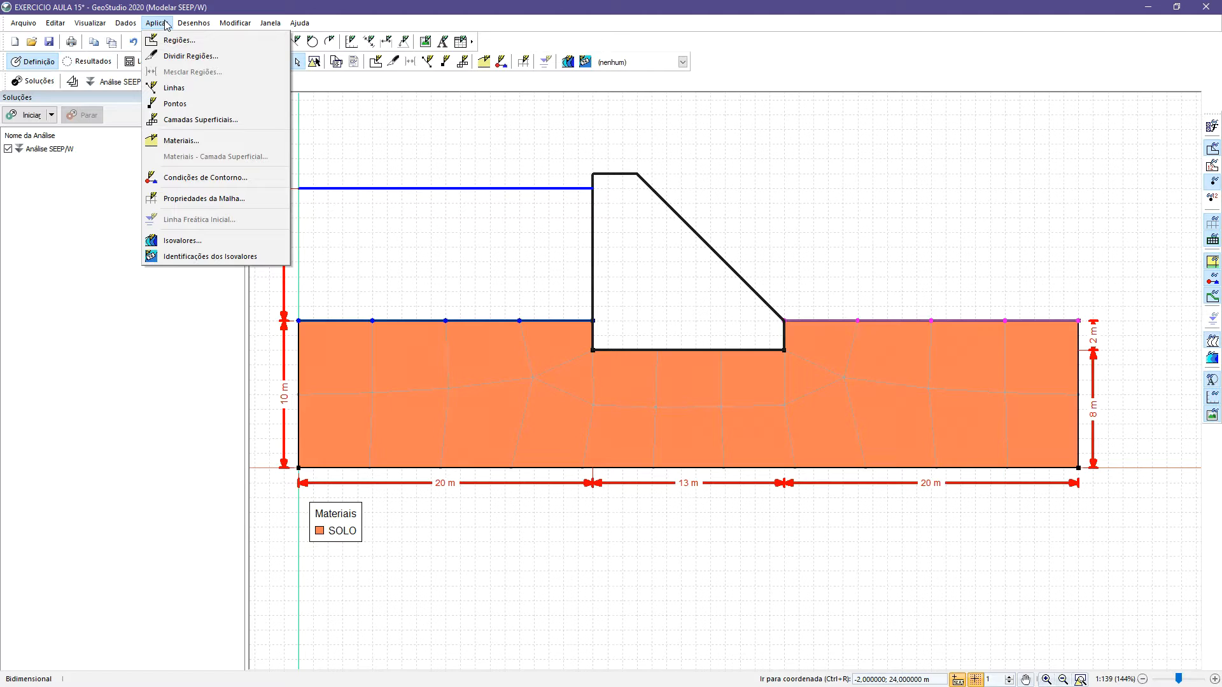
left_click(197, 198)
left_click_drag(257, 76, 167, 70)
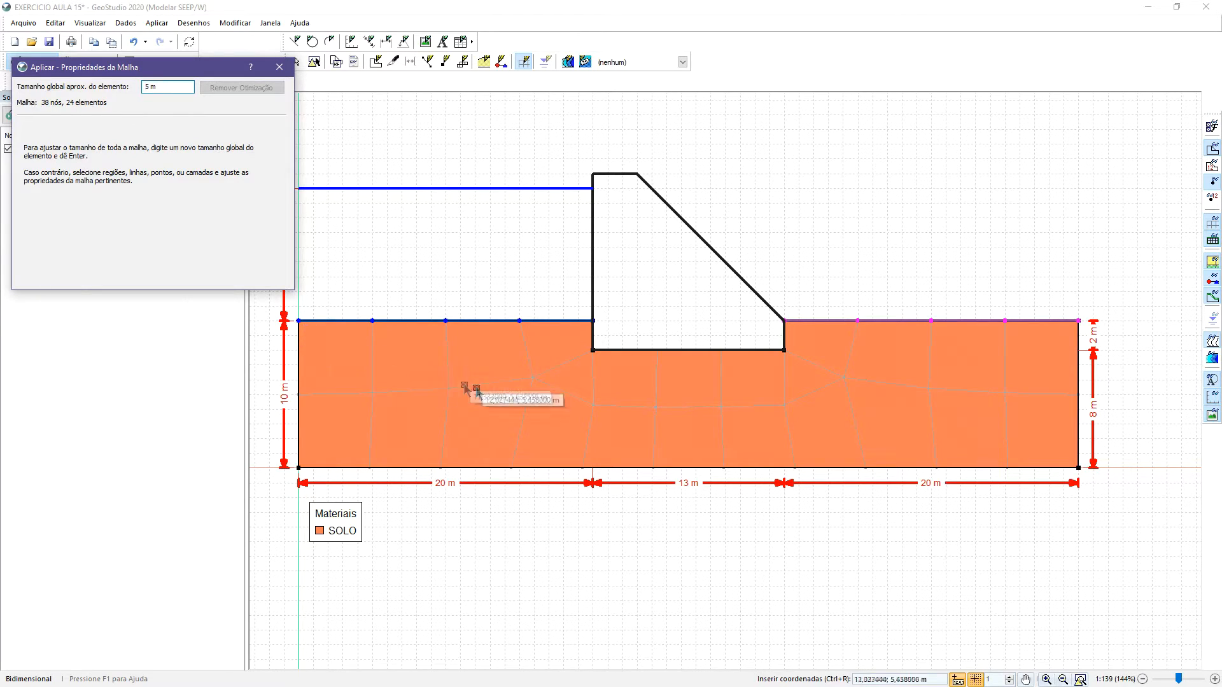
left_click_drag(163, 87, 96, 90)
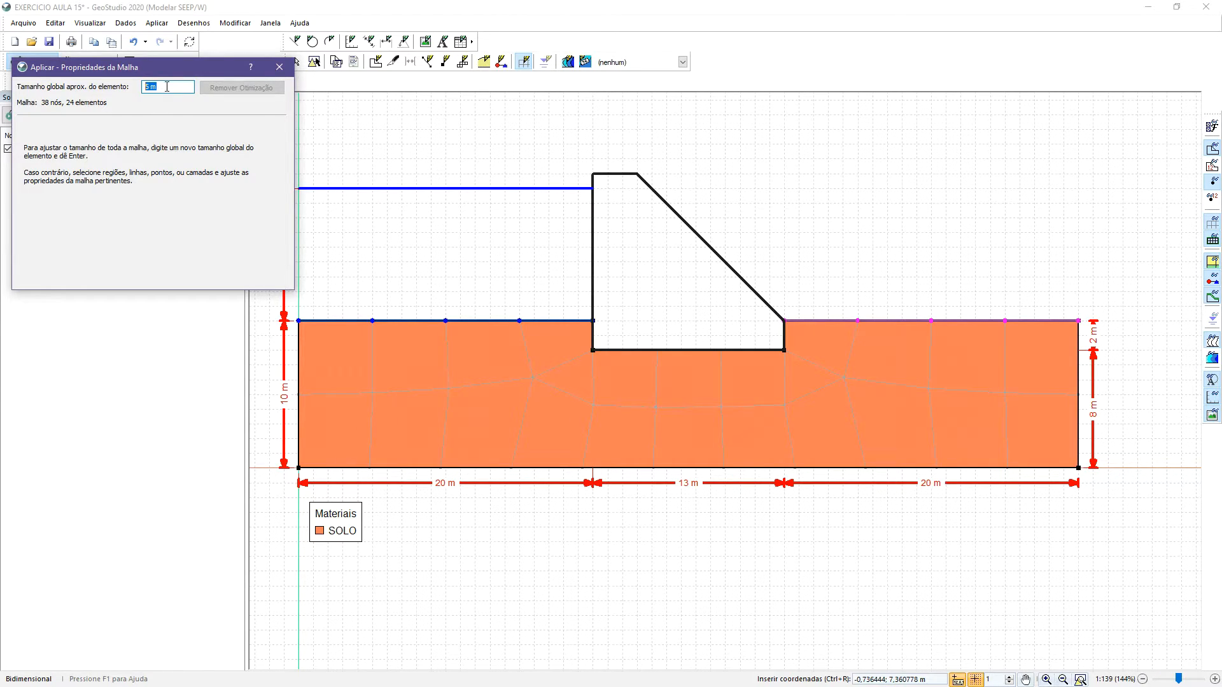
type("1")
key("Return")
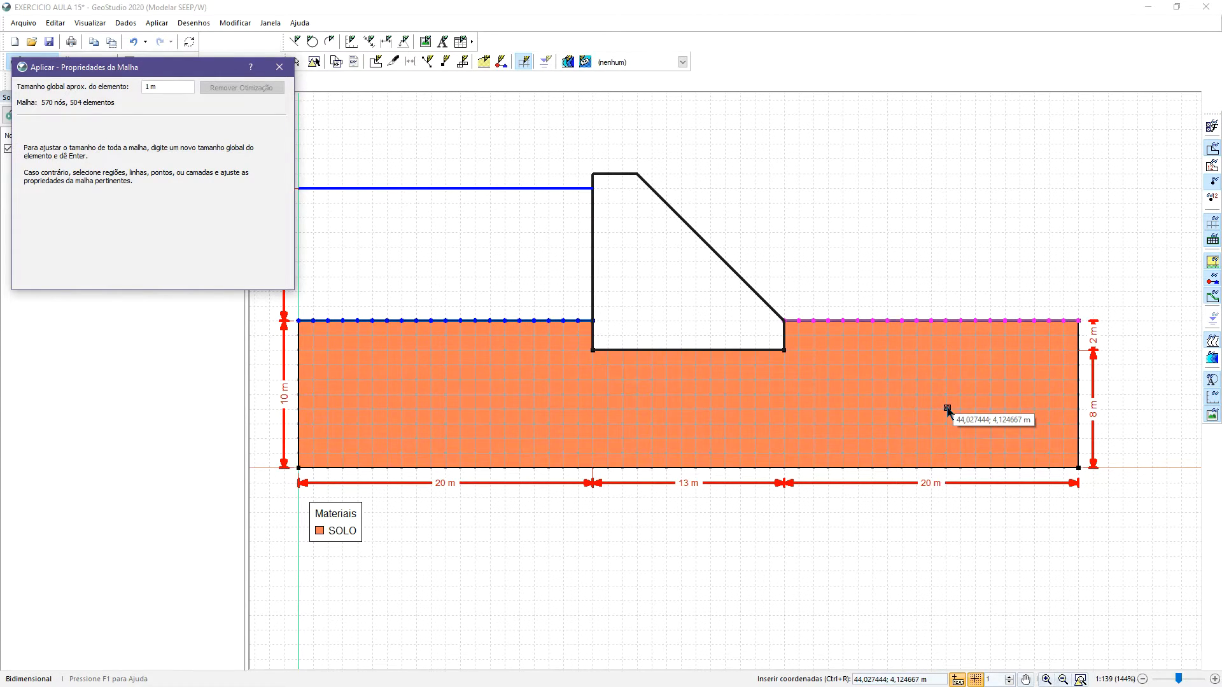
Refine the mesh to an approximate global element size of 0,5 m and close the mesh properties.
left_click(152, 86)
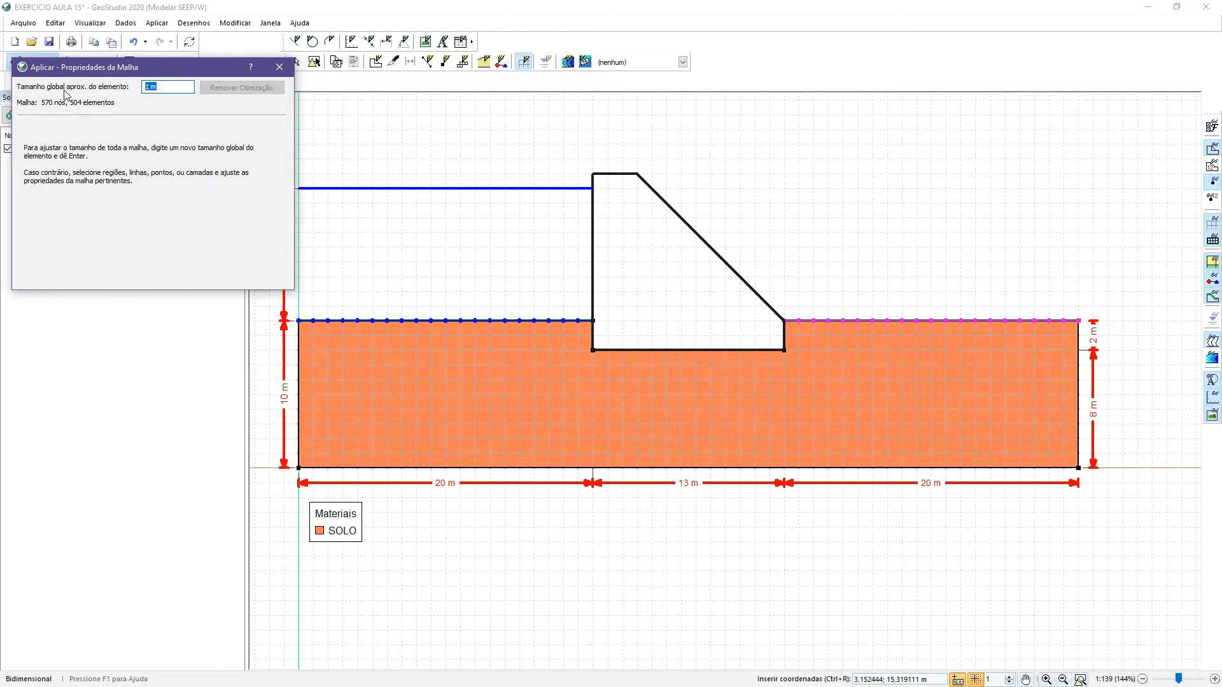
type("0,")
key("Return")
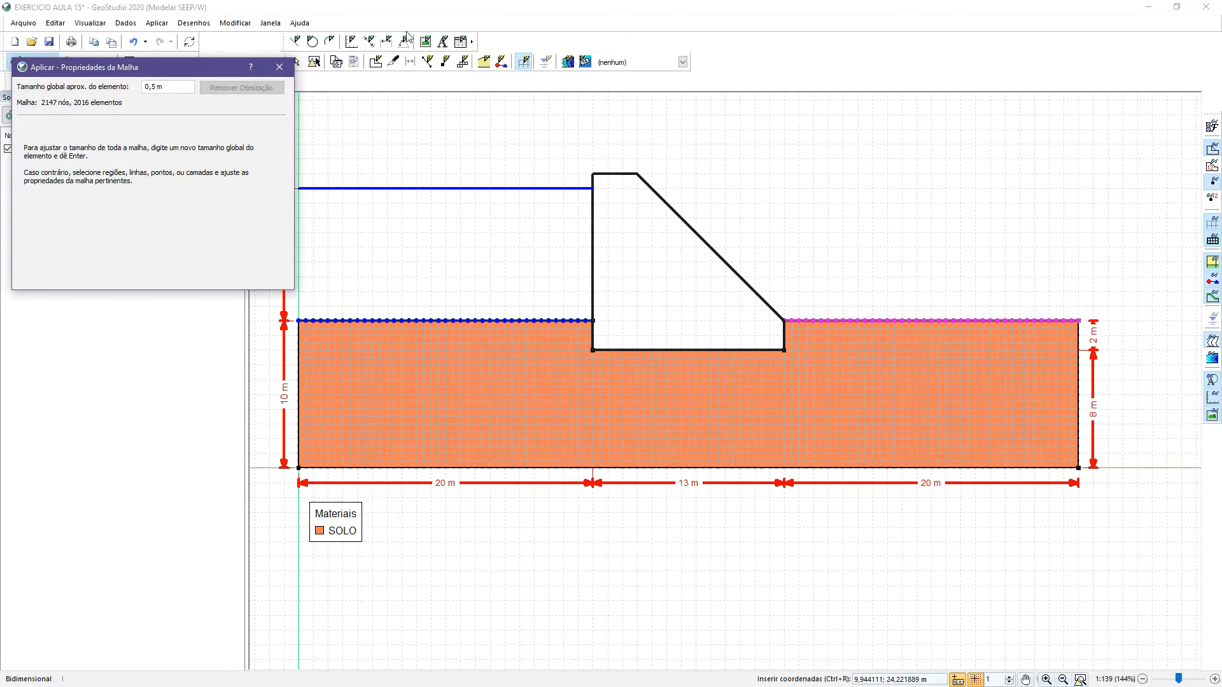
left_click(279, 66)
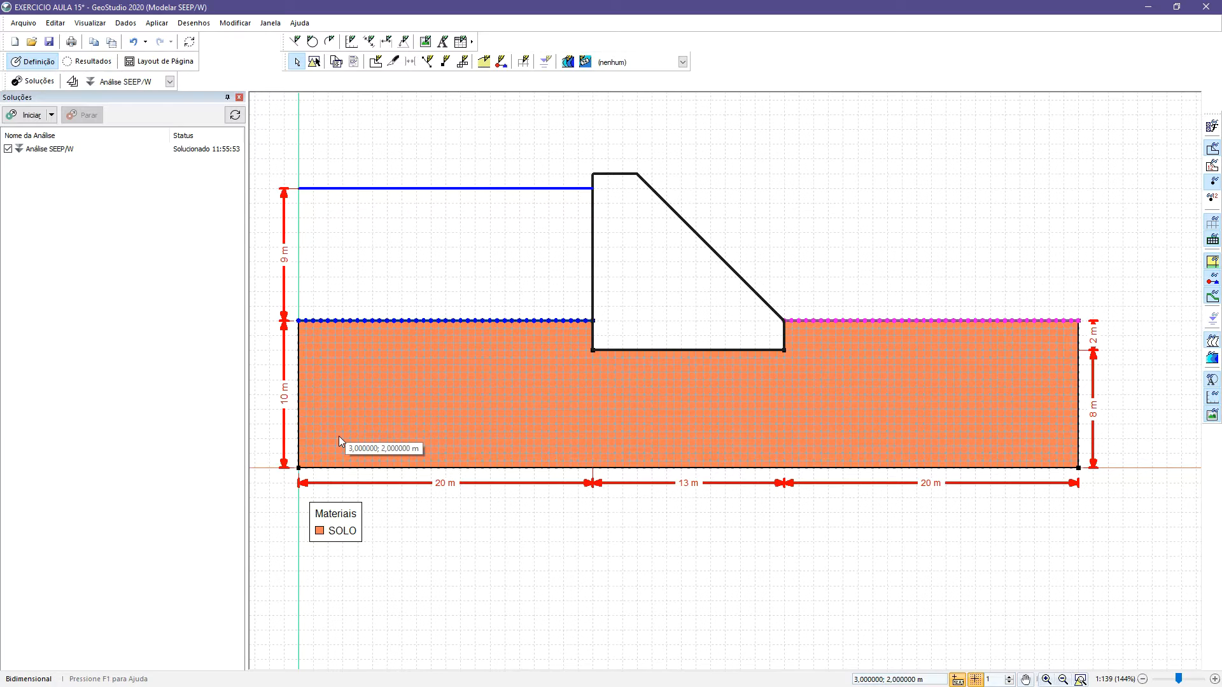
Check the outdated results and solve the Análise SEEP/W analysis again with the refined mesh.
left_click(90, 65)
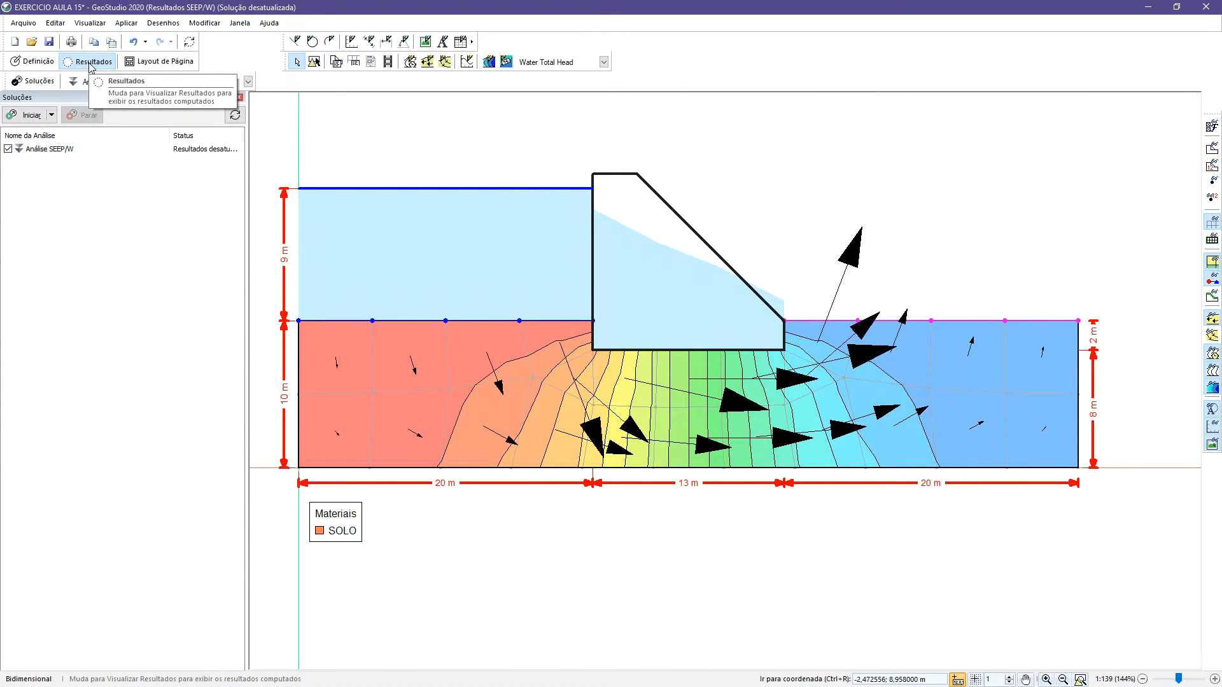
left_click(32, 61)
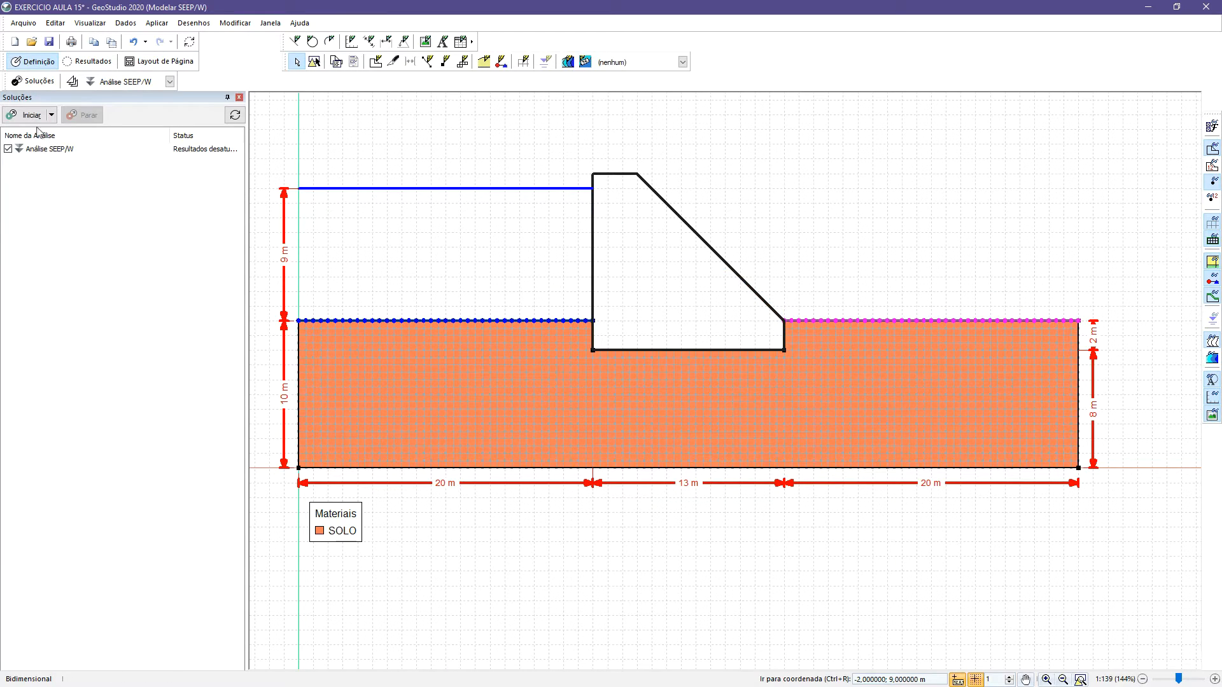
left_click(30, 116)
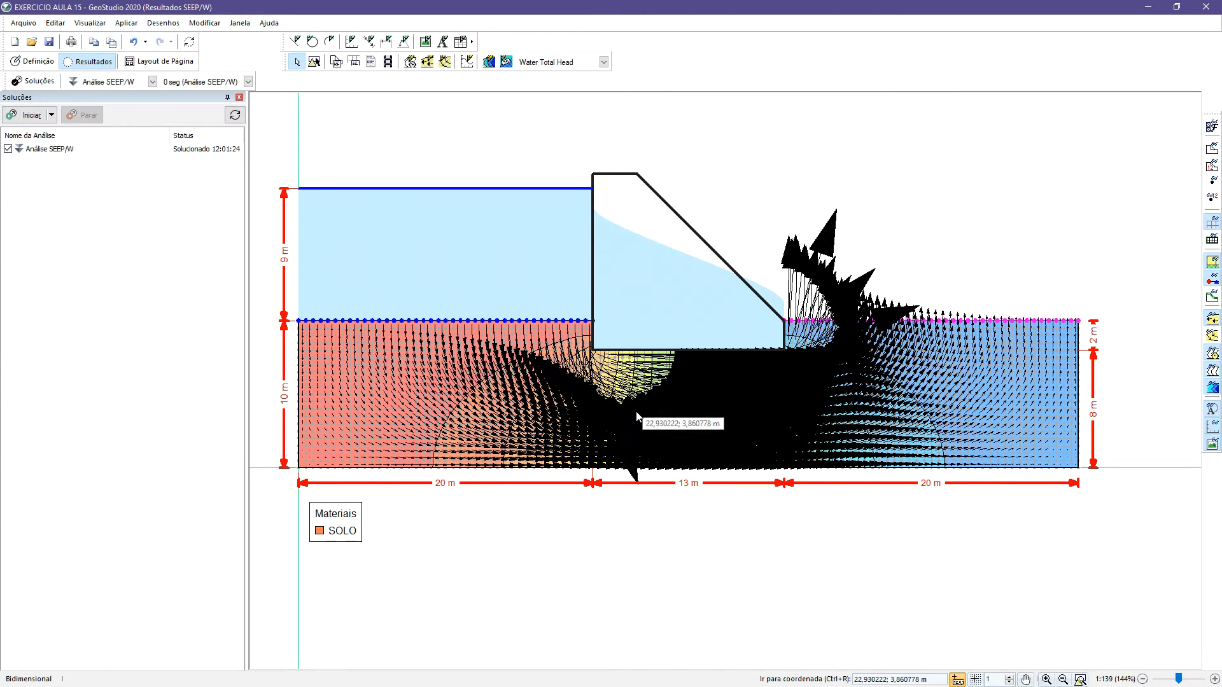
Hide the flow vectors and the mesh over the Water Total Head isovalues, briefly showing the mesh again to compare the isolines.
left_click(1212, 320)
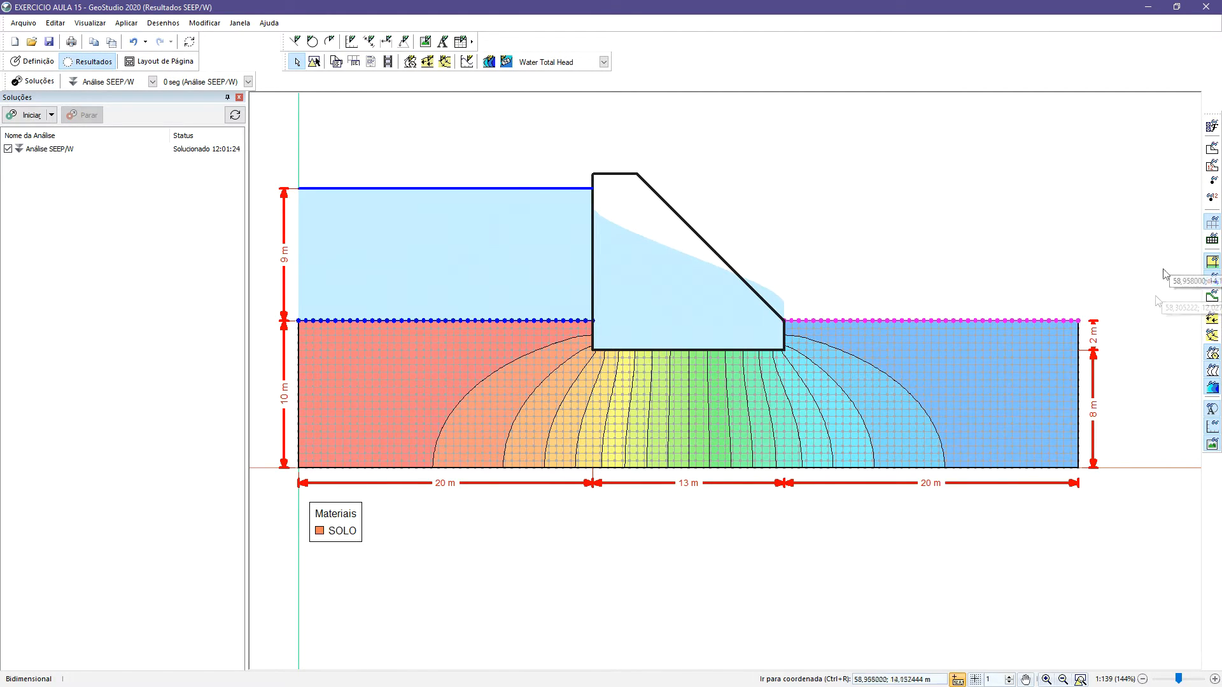
left_click(1212, 228)
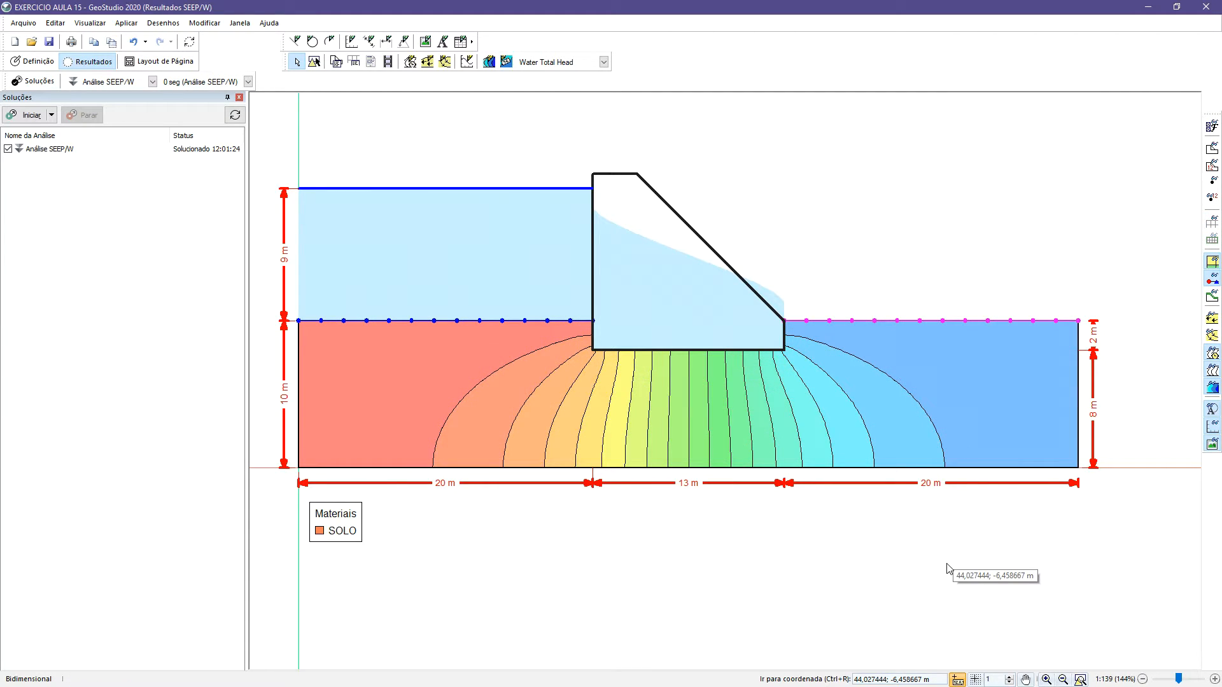
scroll(512, 478, "up", 3)
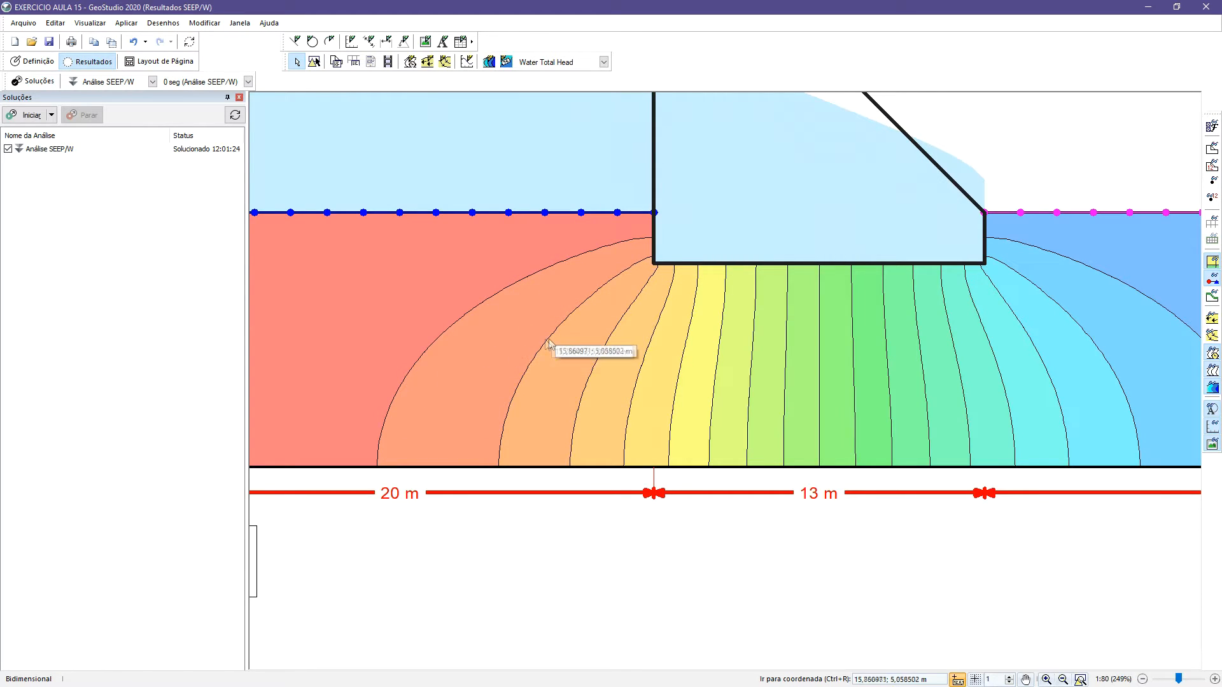
left_click(1211, 224)
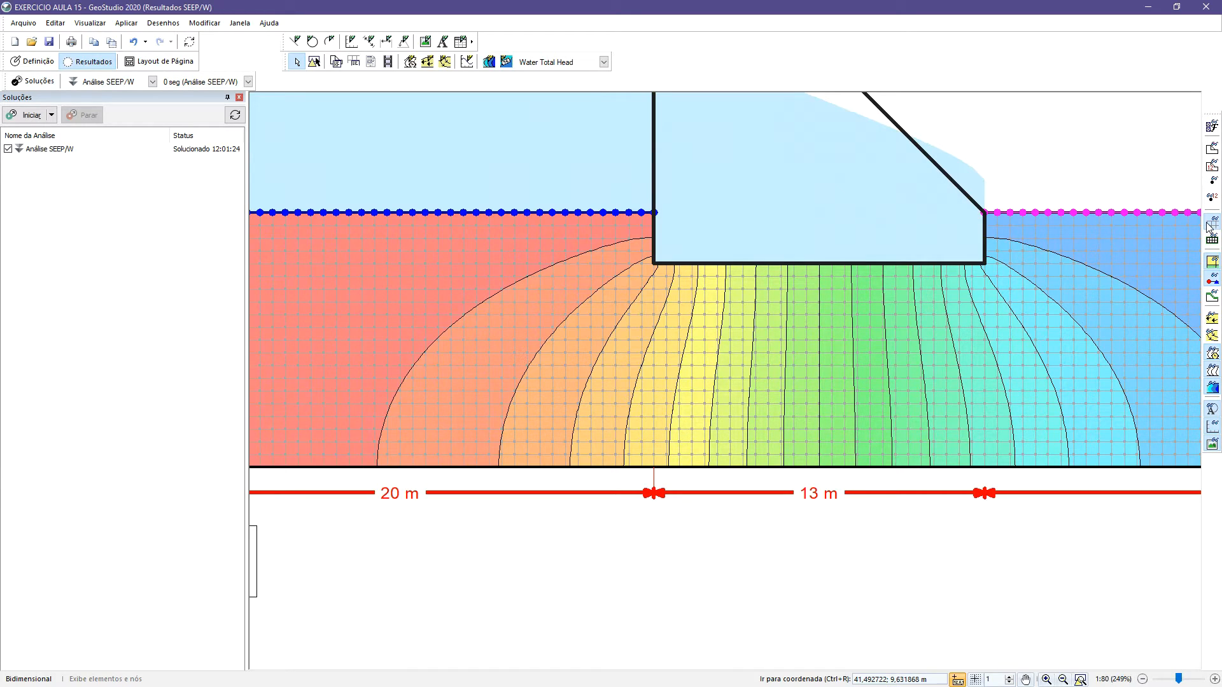
left_click(1211, 224)
scroll(689, 358, "down", 2)
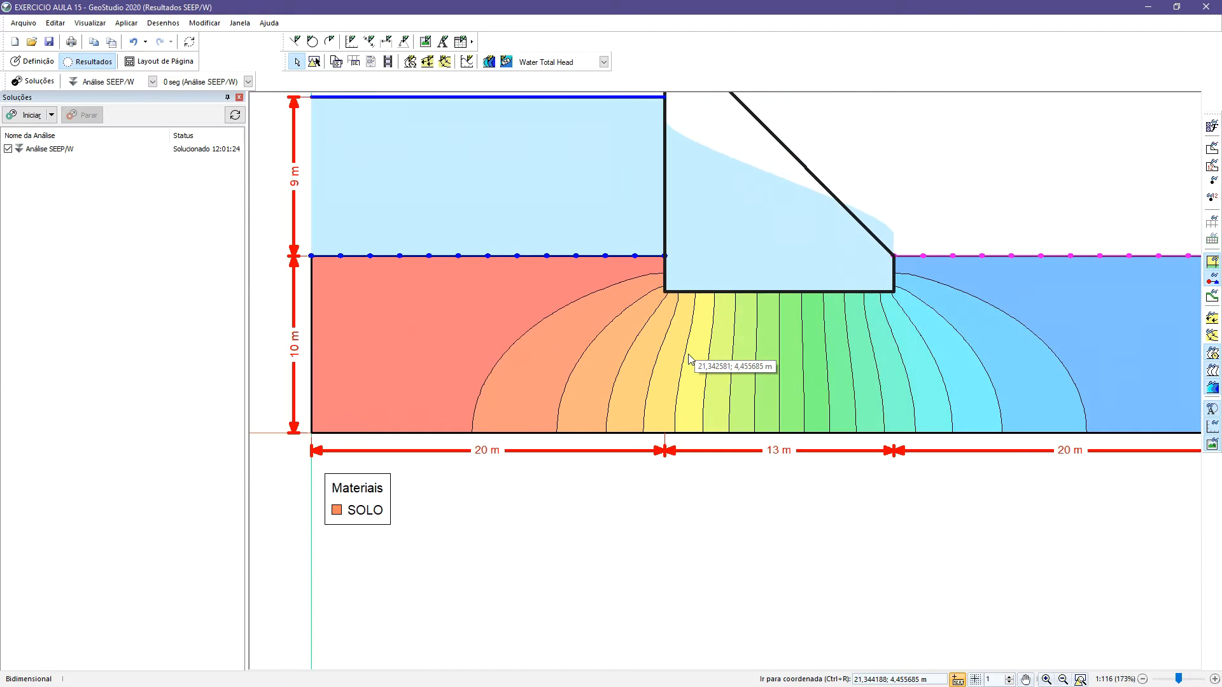
scroll(689, 358, "down", 1)
left_click_drag(729, 381, 694, 441)
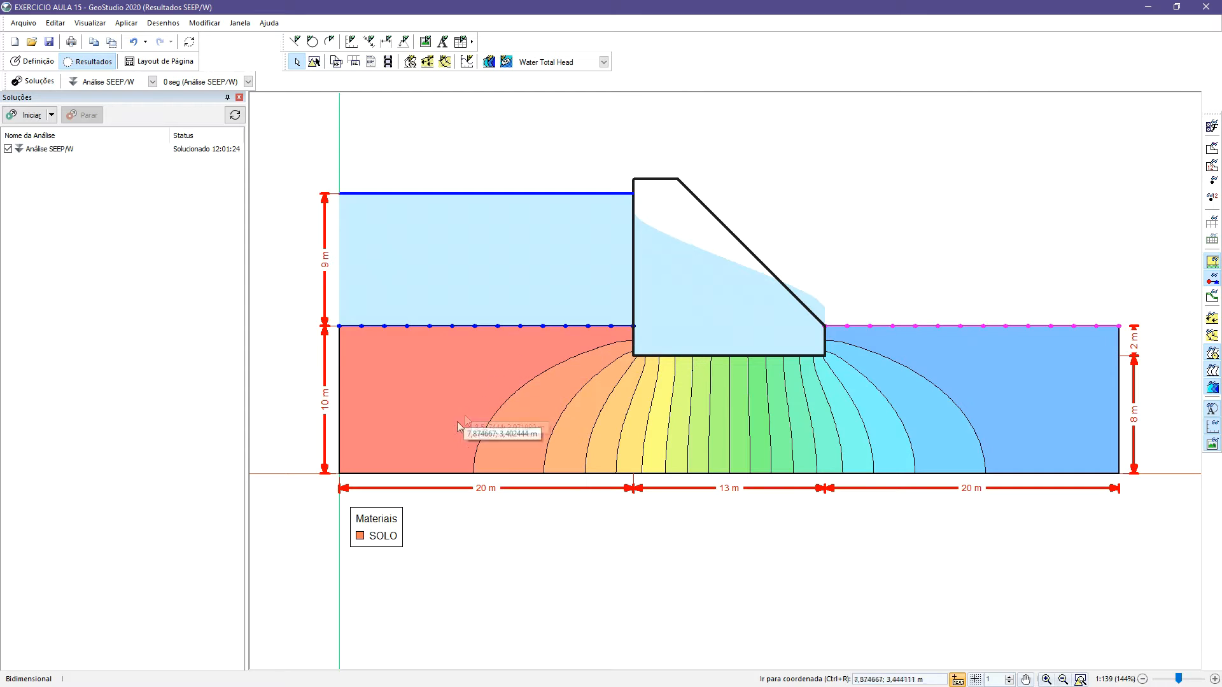
Label the total-head isolines across the dam foundation with Identificações dos Isovalores, from 18,5 upstream to 10 on the downstream surface.
left_click(123, 24)
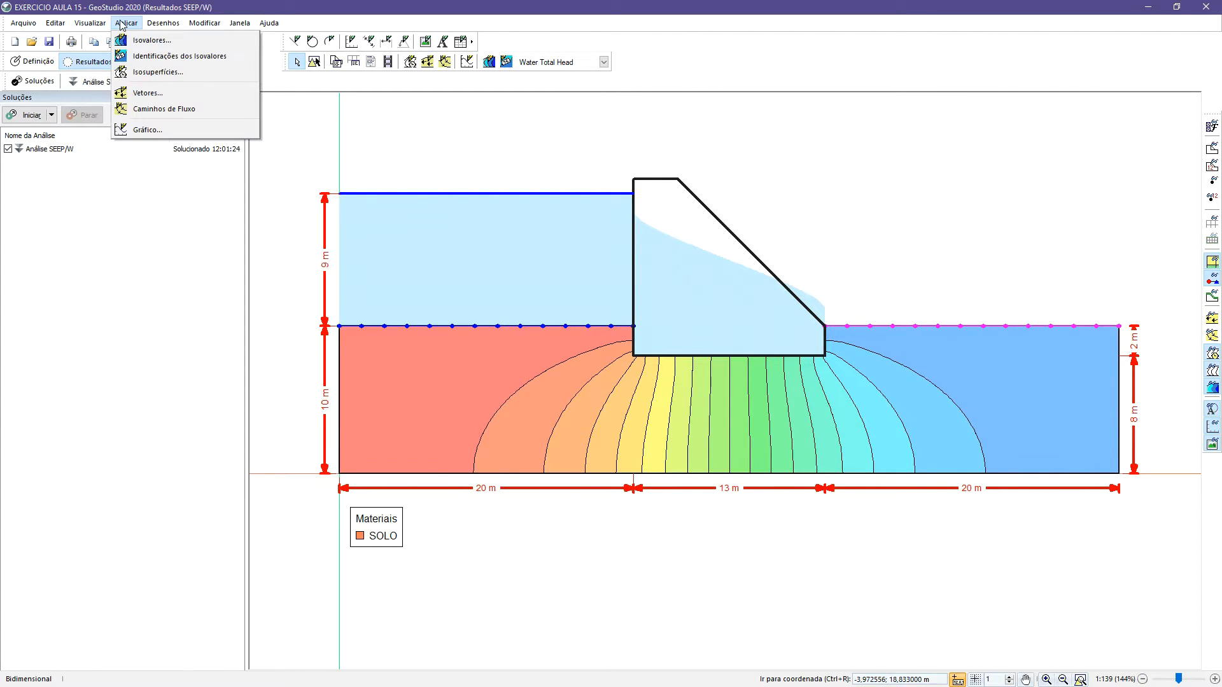
left_click(222, 64)
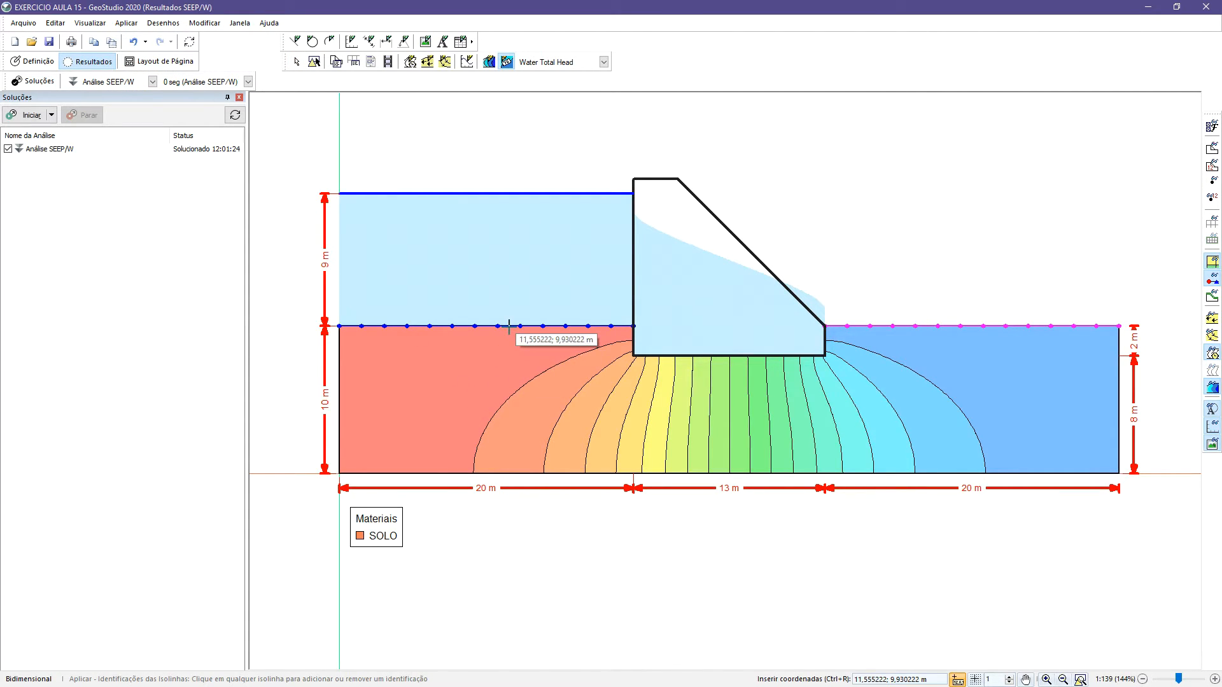
left_click(522, 389)
scroll(533, 421, "up", 2)
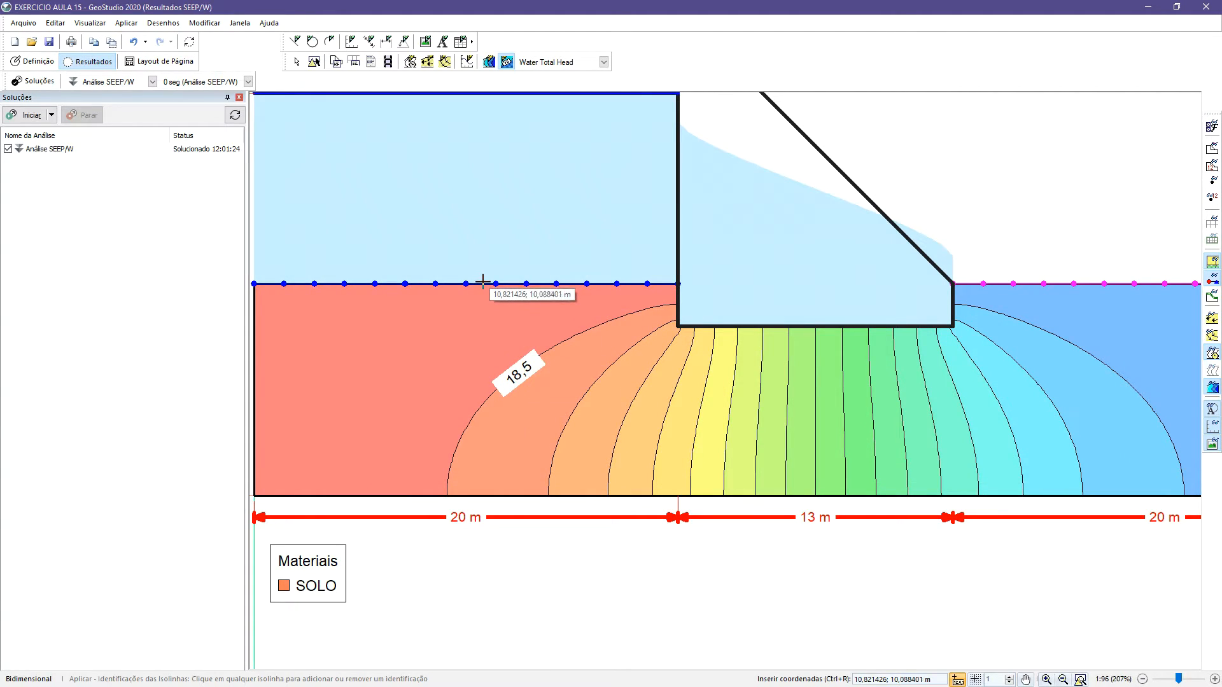
scroll(491, 405, "down", 1)
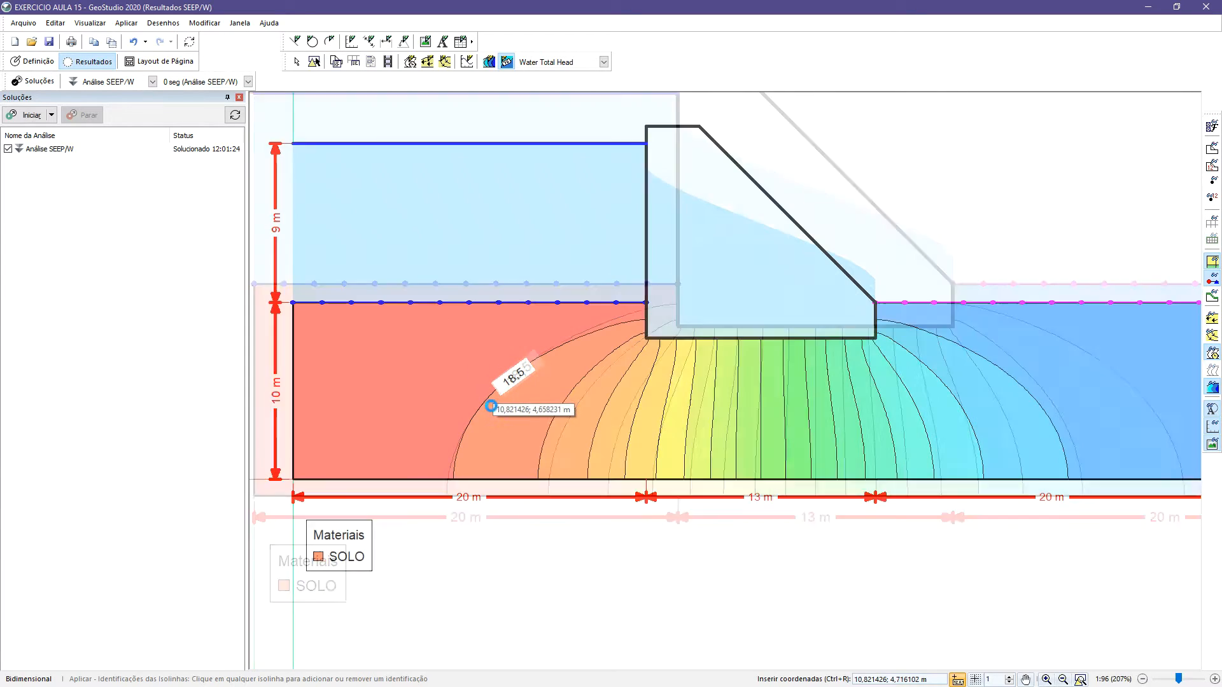
scroll(545, 499, "up", 1)
left_click(555, 422)
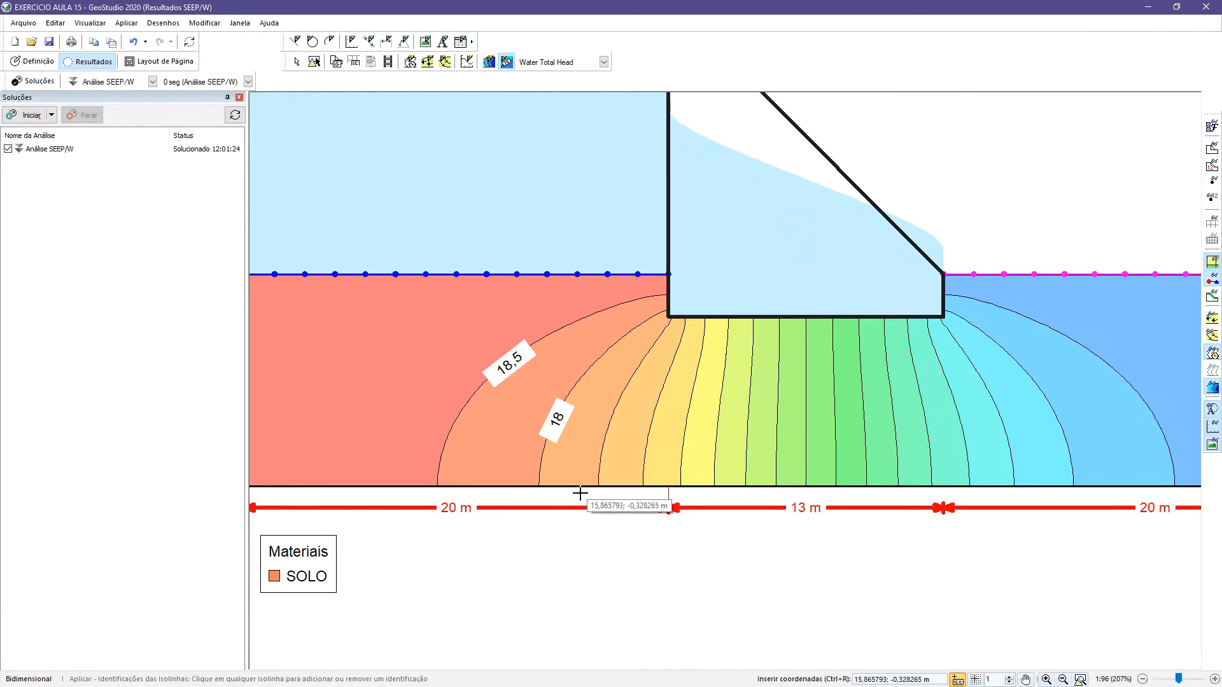
left_click(606, 440)
left_click(647, 449)
left_click(683, 457)
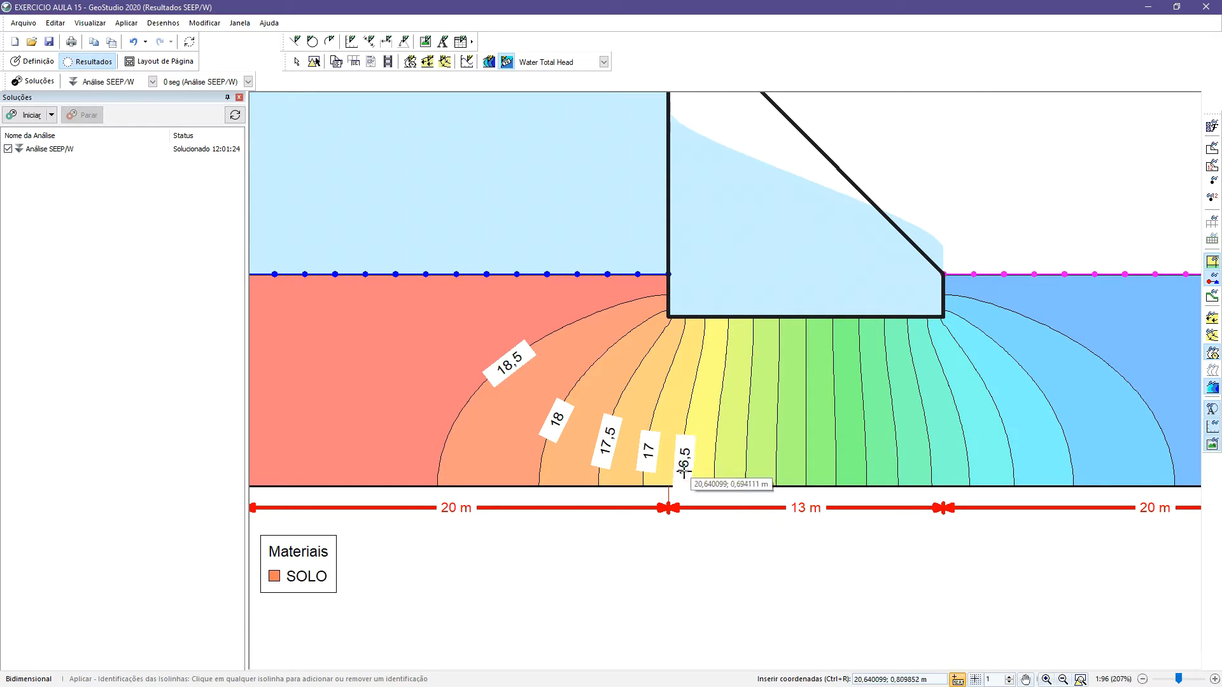
left_click(716, 464)
left_click(746, 468)
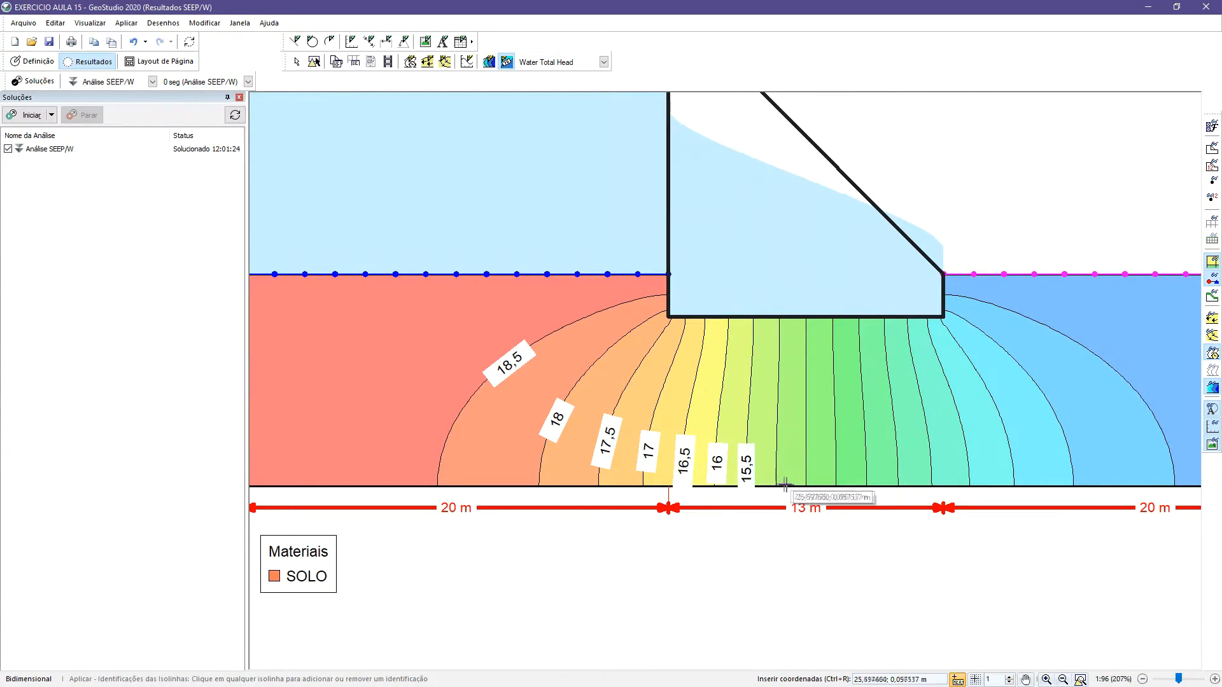
left_click(779, 465)
left_click(807, 468)
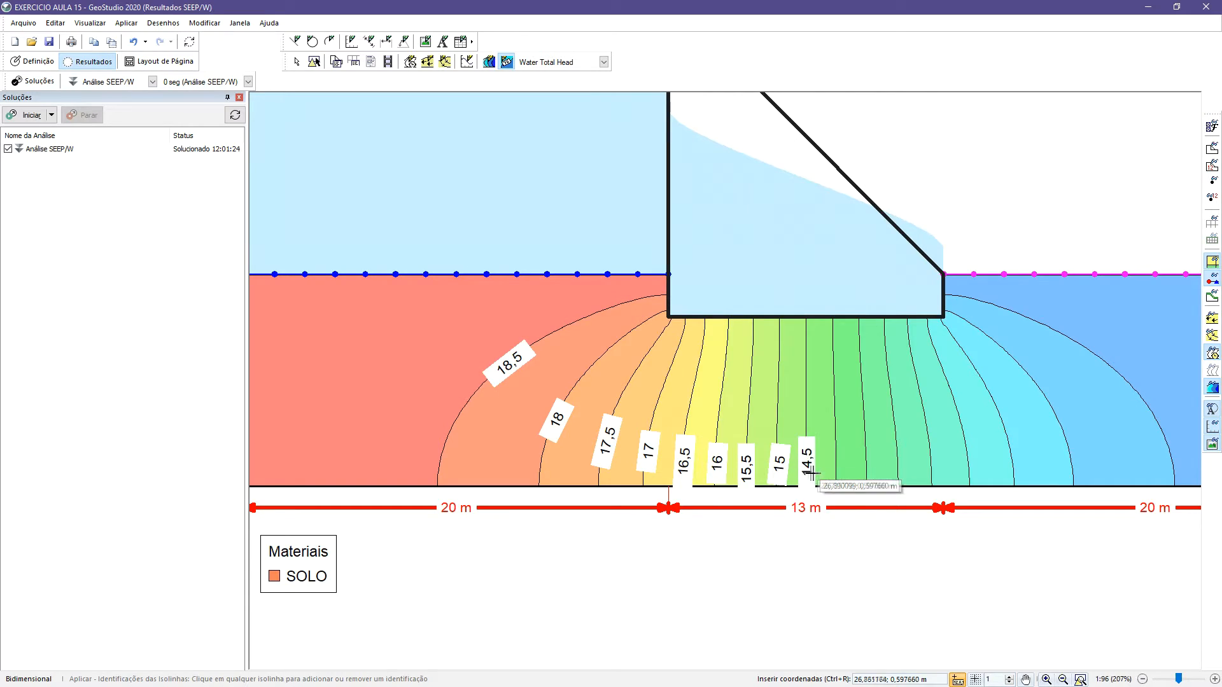
left_click(835, 464)
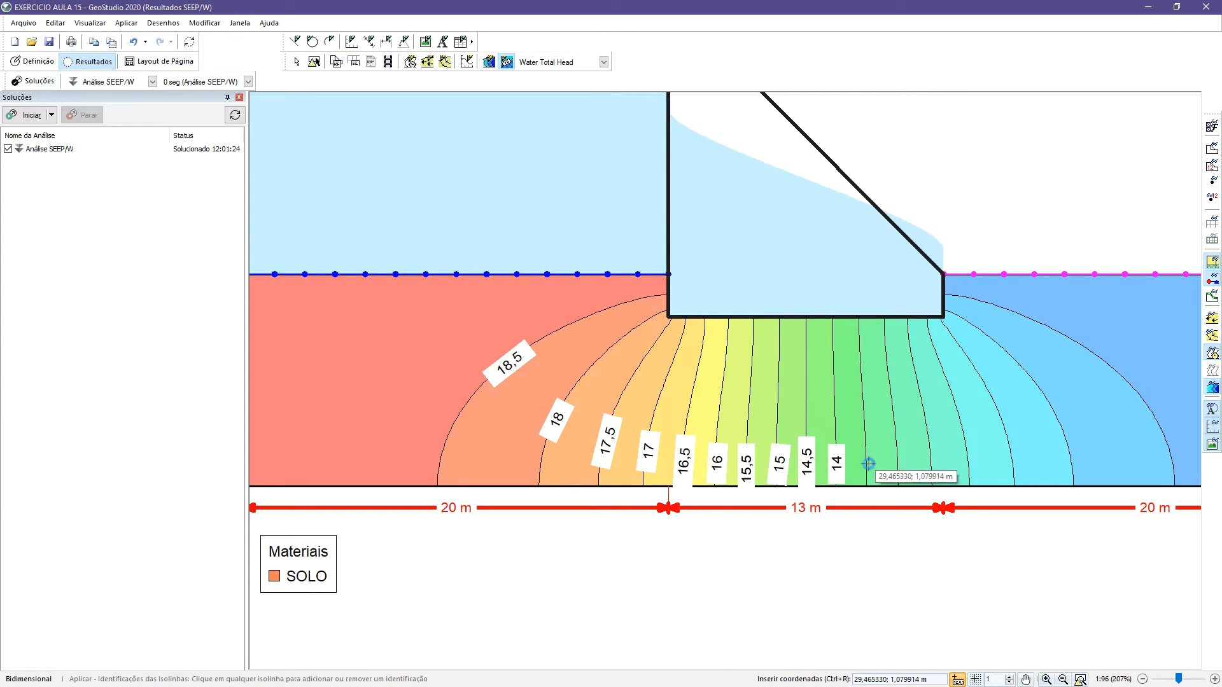
left_click(867, 463)
left_click(894, 463)
left_click(929, 459)
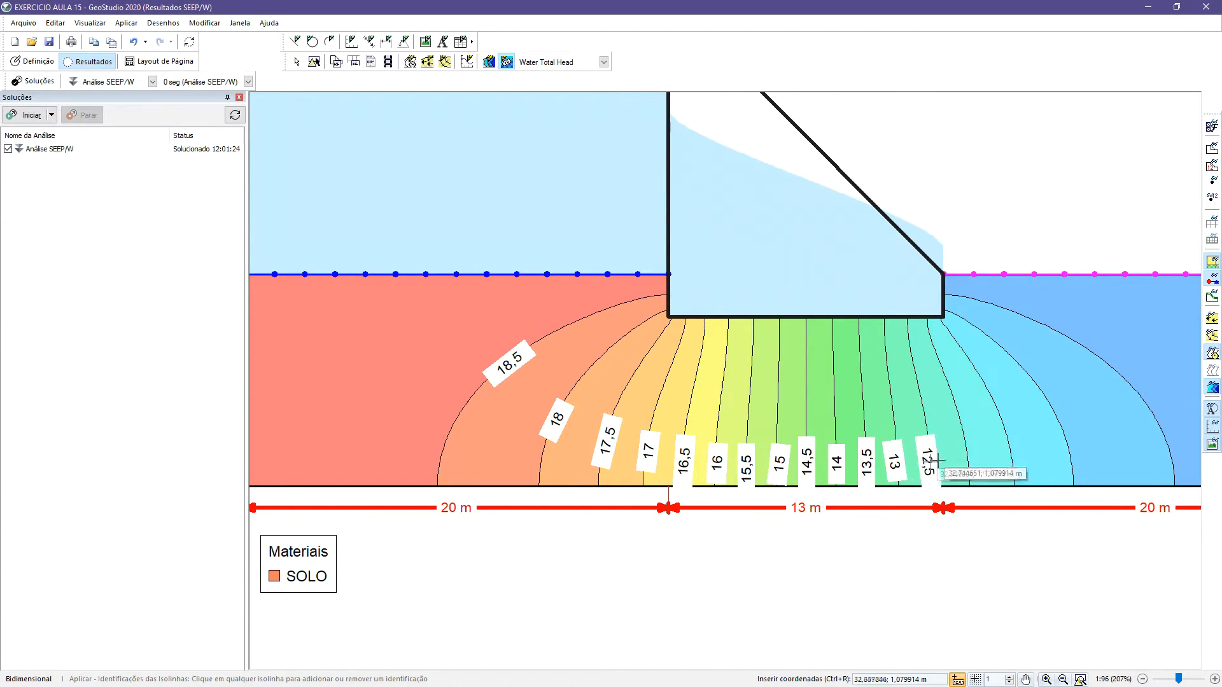
left_click(966, 458)
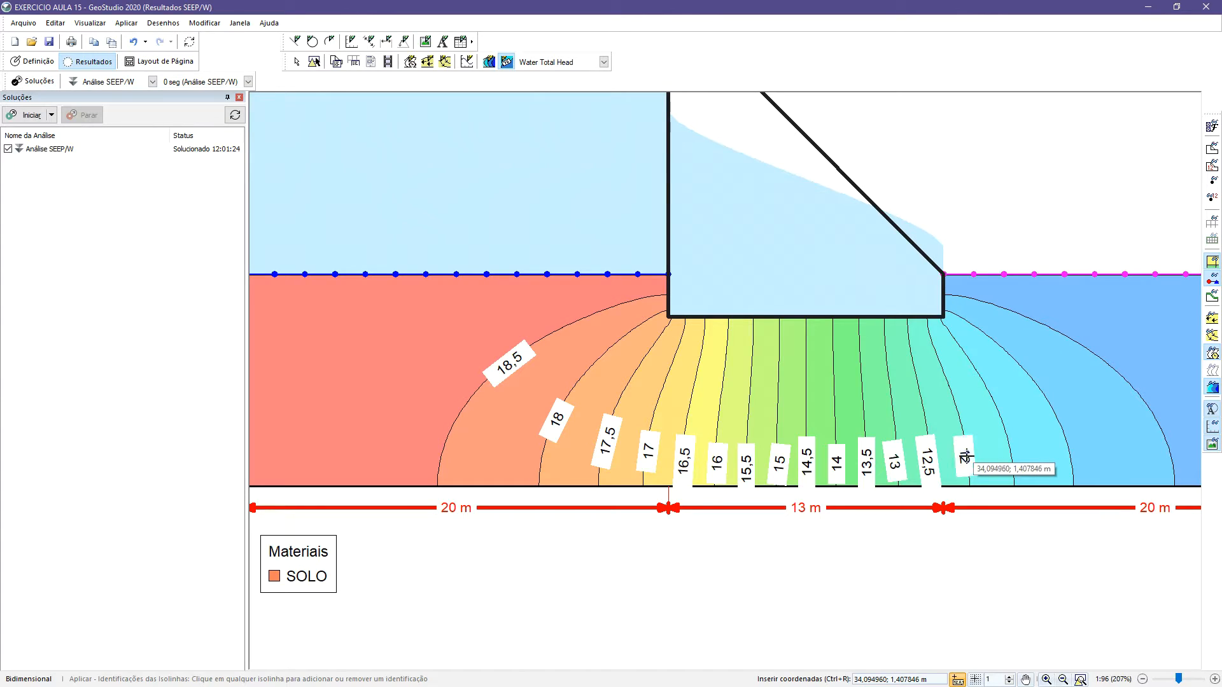
left_click(1008, 458)
left_click(1067, 443)
left_click(1120, 381)
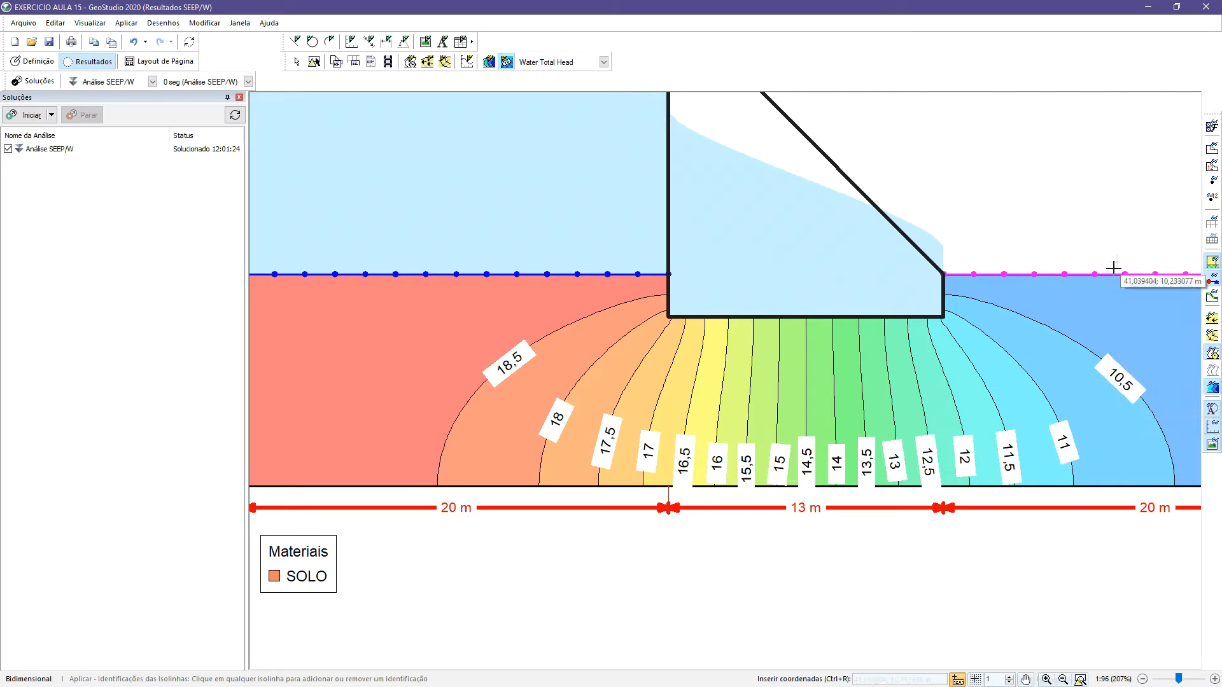
left_click(1115, 274)
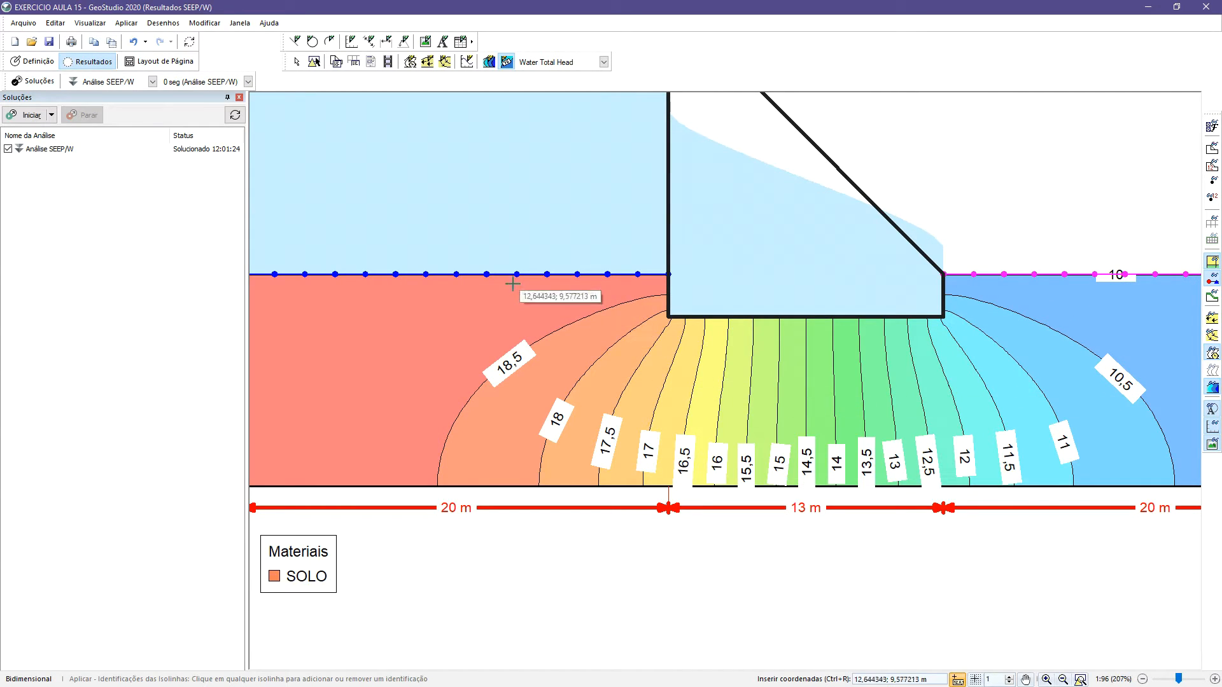
Remove all the isoline value labels from the foundation, including the one on the downstream surface, and save the file.
scroll(514, 286, "down", 3)
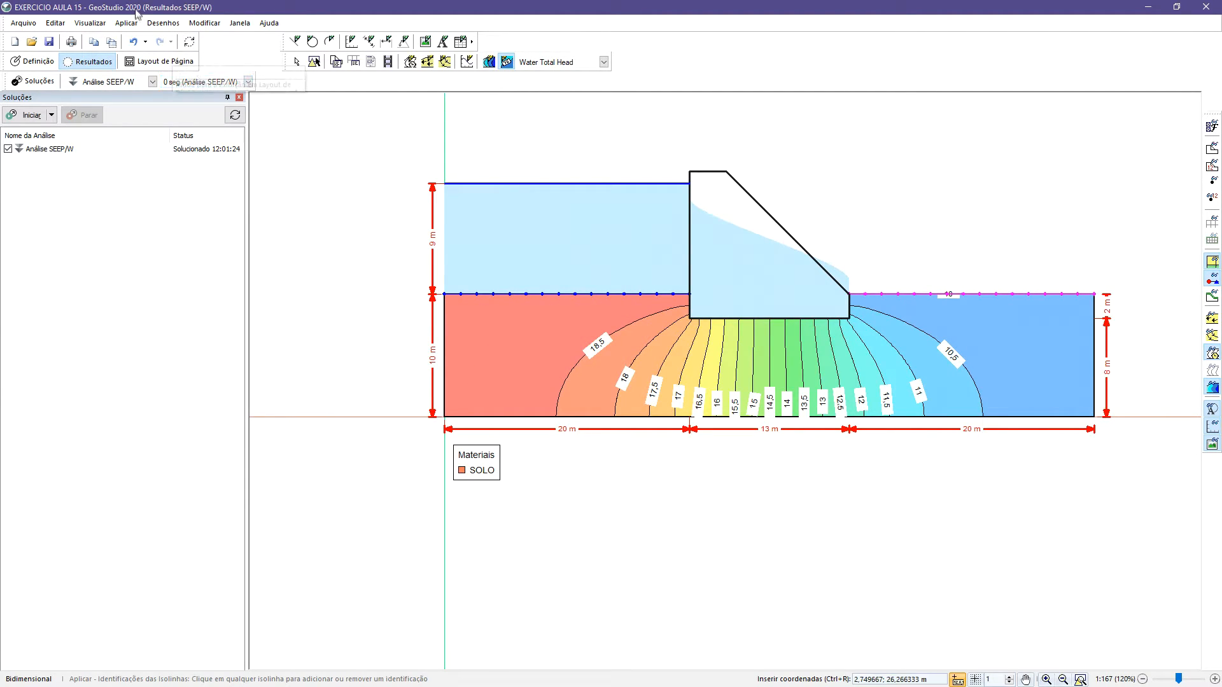
left_click(136, 23)
left_click(140, 57)
left_click(126, 23)
left_click(145, 57)
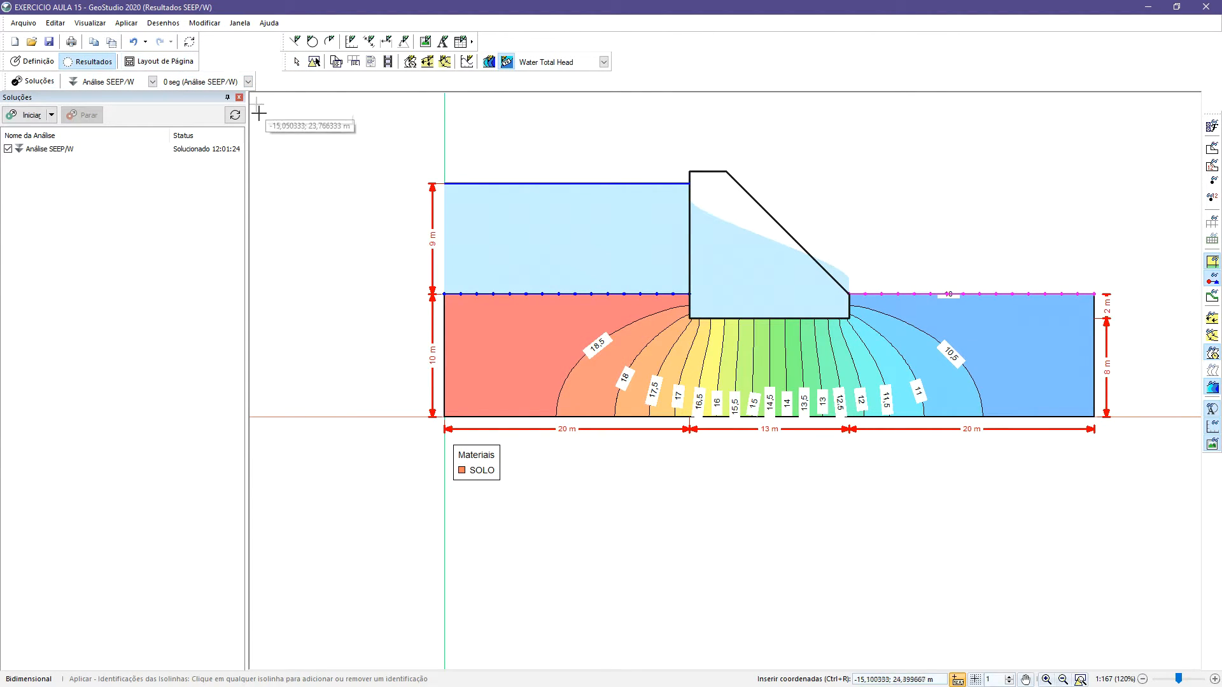
left_click(599, 346)
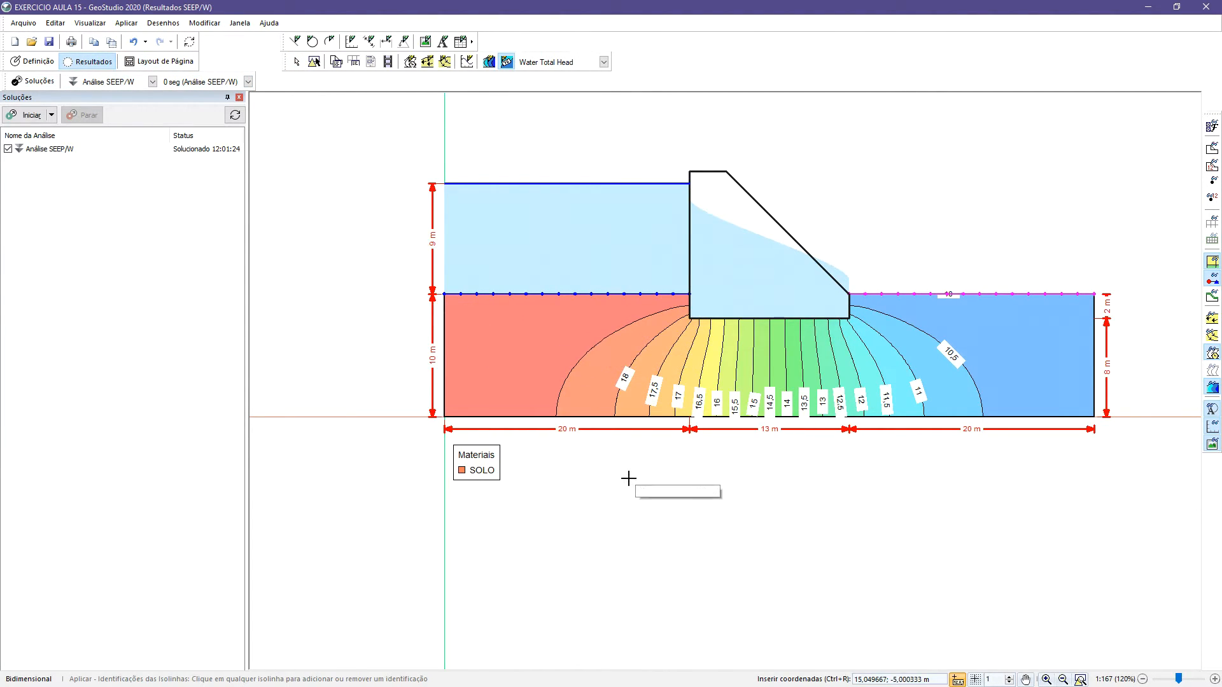
left_click(625, 386)
left_click(648, 390)
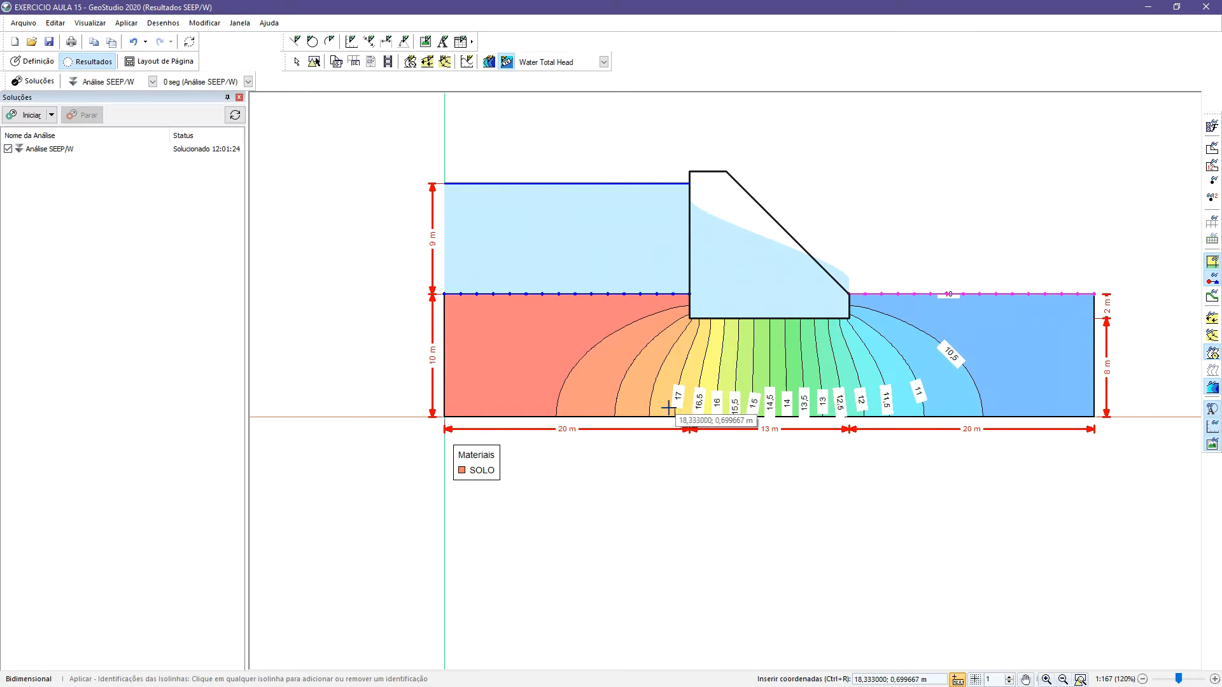
left_click(698, 401)
left_click(678, 396)
left_click(717, 402)
left_click(753, 402)
left_click(769, 401)
left_click(802, 406)
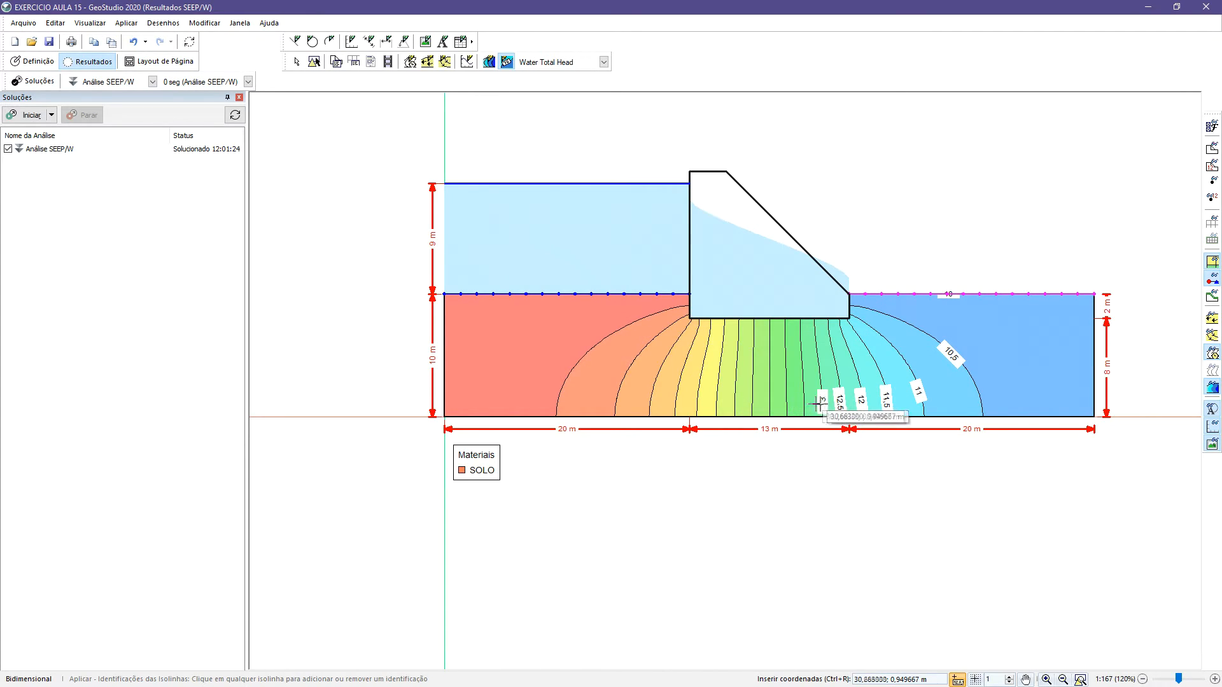
left_click(840, 402)
left_click(861, 400)
left_click(885, 399)
left_click(919, 391)
left_click(948, 352)
left_click(948, 295)
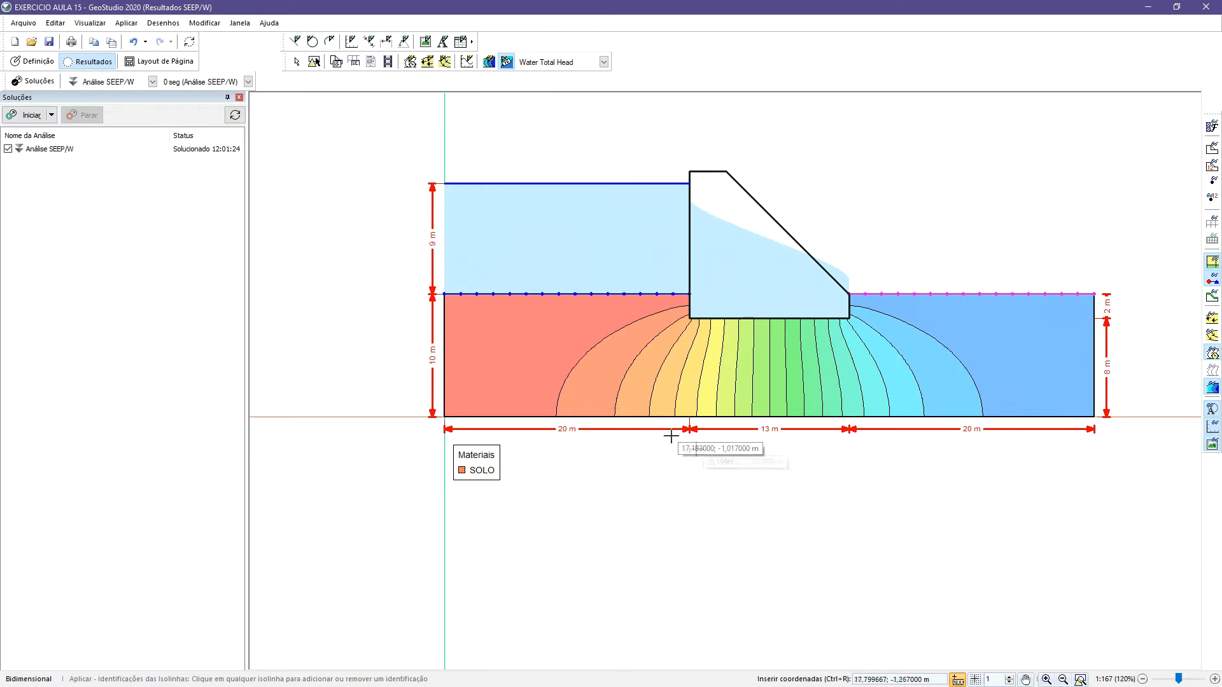
left_click(55, 45)
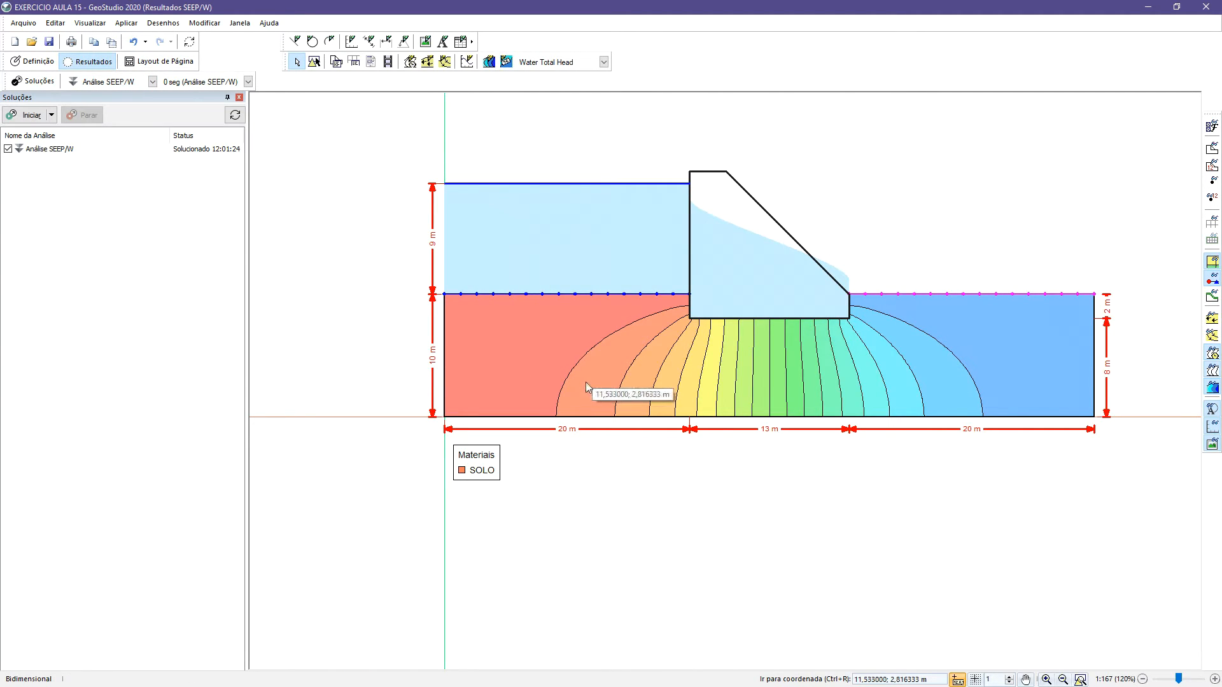
Apply flow paths (Caminhos de Fluxo) at several depths beneath the dam base to form a flow net, removing the surplus ones.
scroll(735, 321, "up", 2)
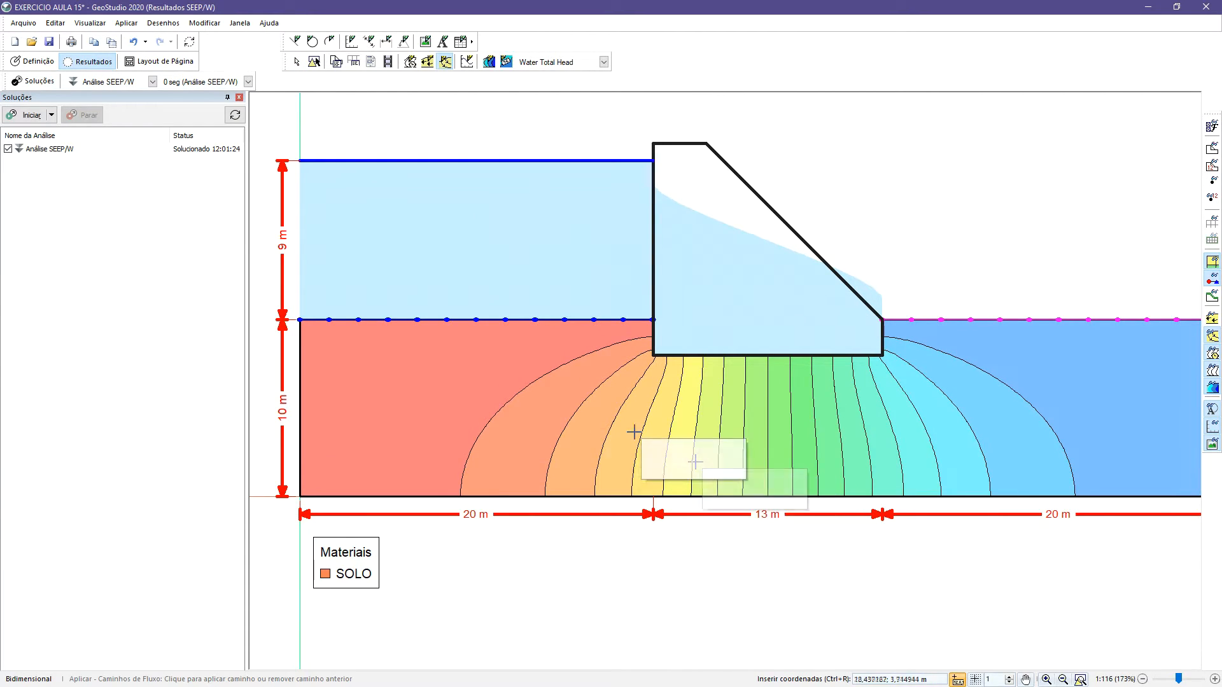
left_click(126, 23)
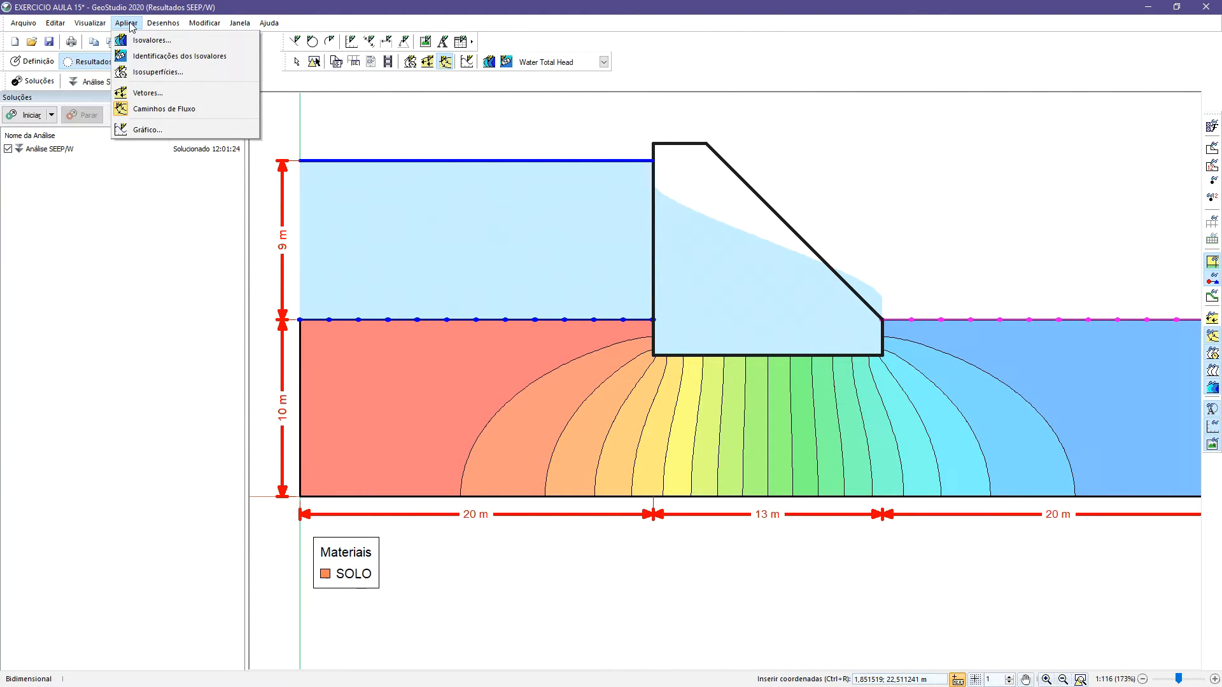
left_click(151, 58)
left_click(127, 25)
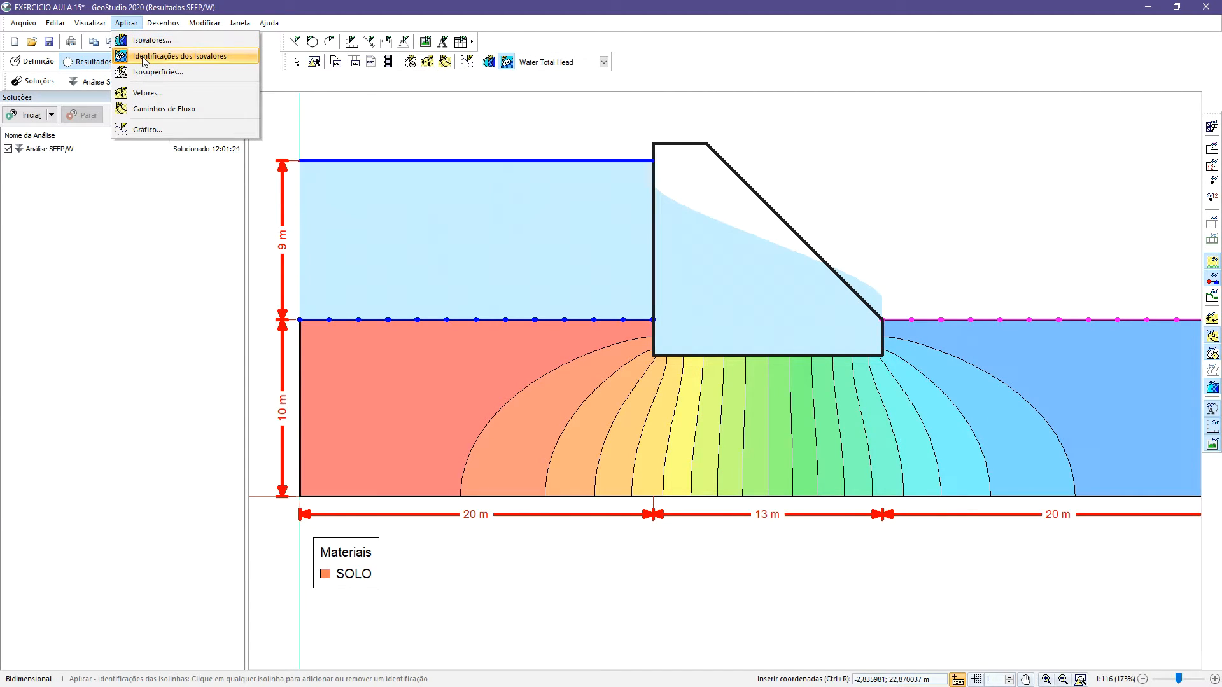
left_click(147, 110)
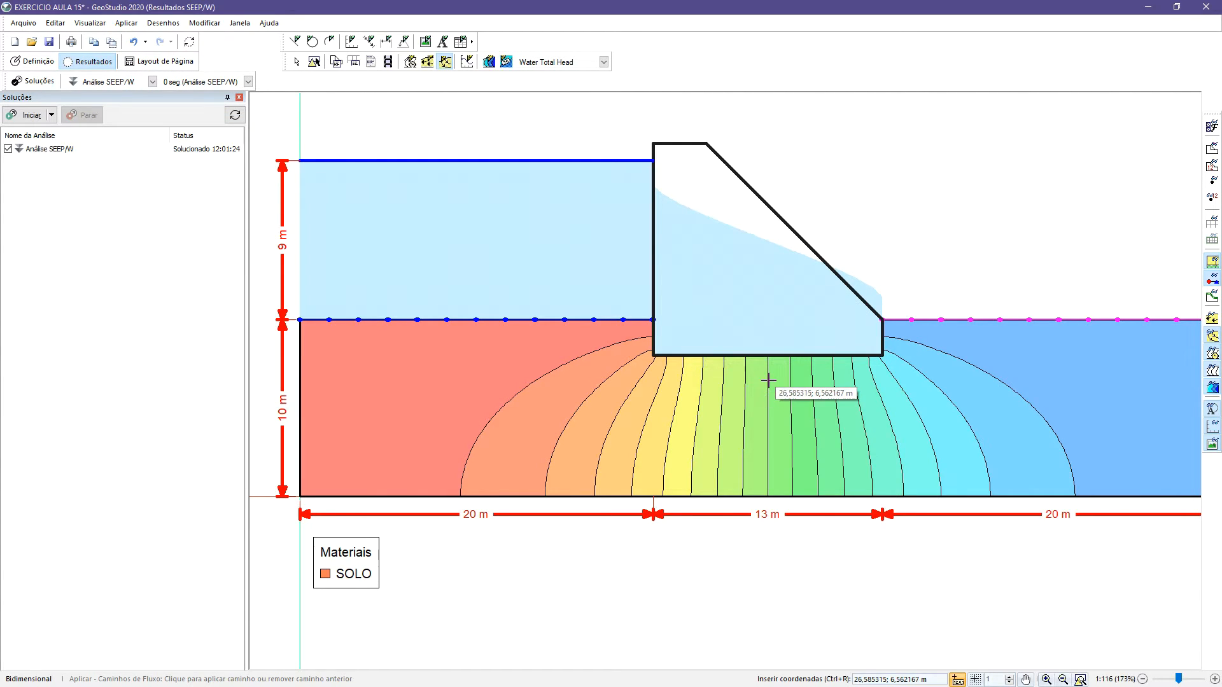
scroll(823, 387, "up", 3)
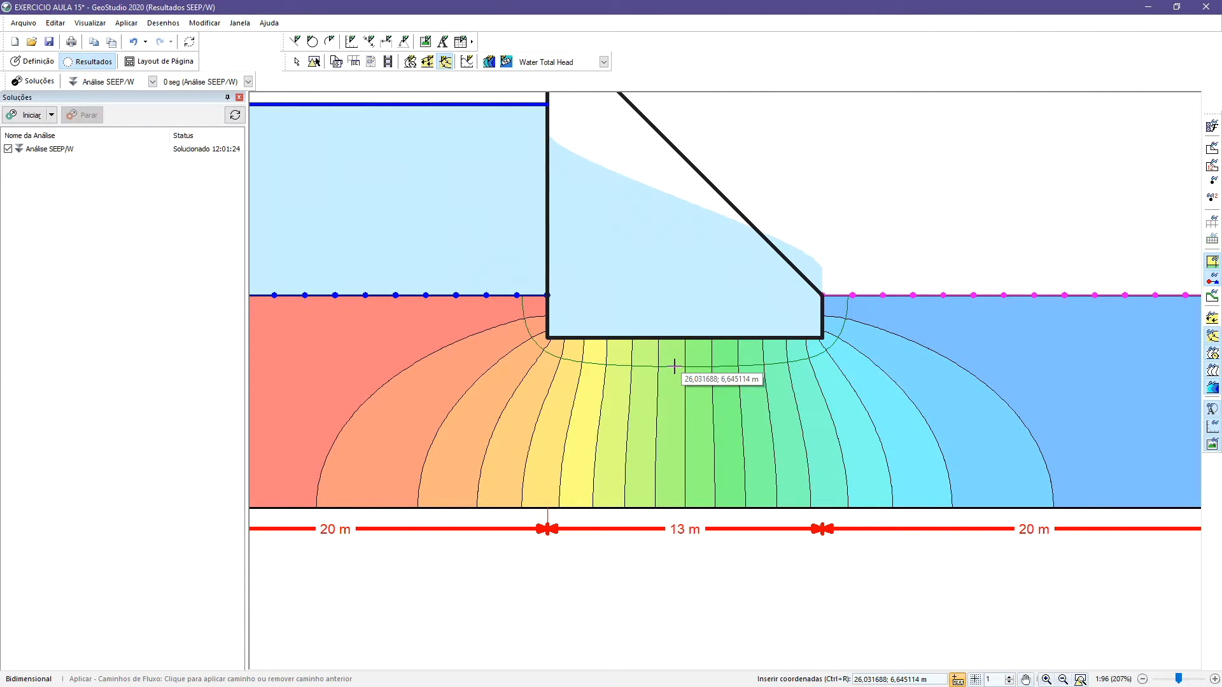
left_click(681, 406)
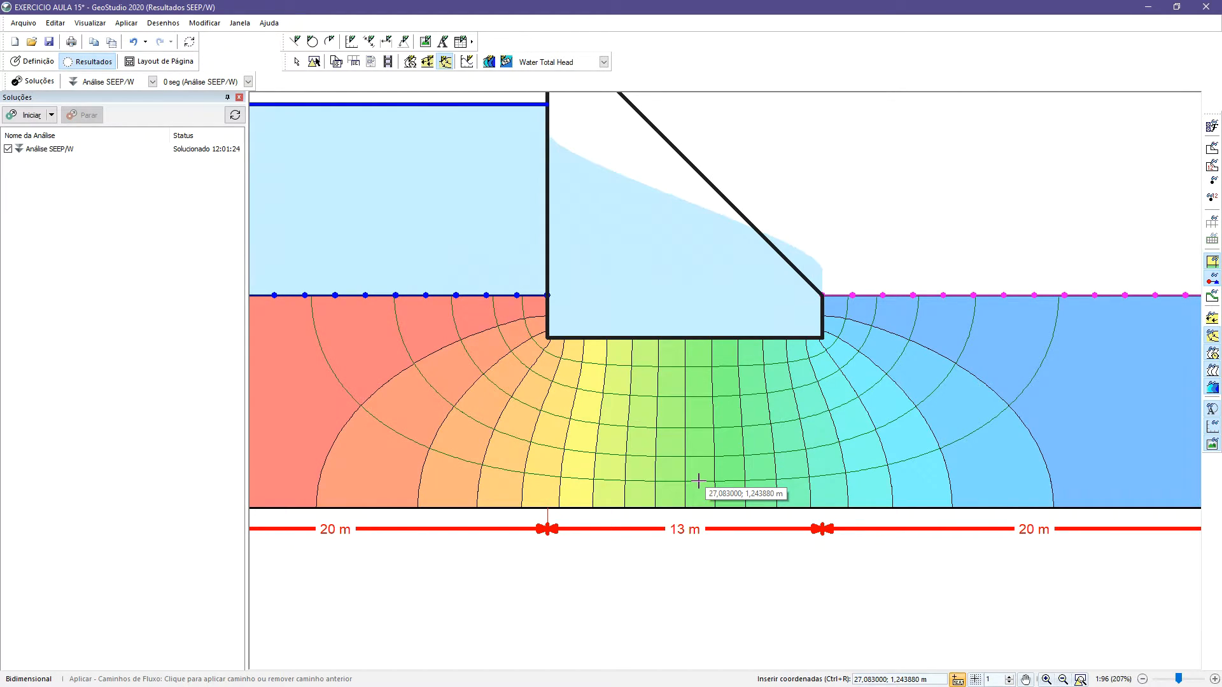
left_click(979, 435)
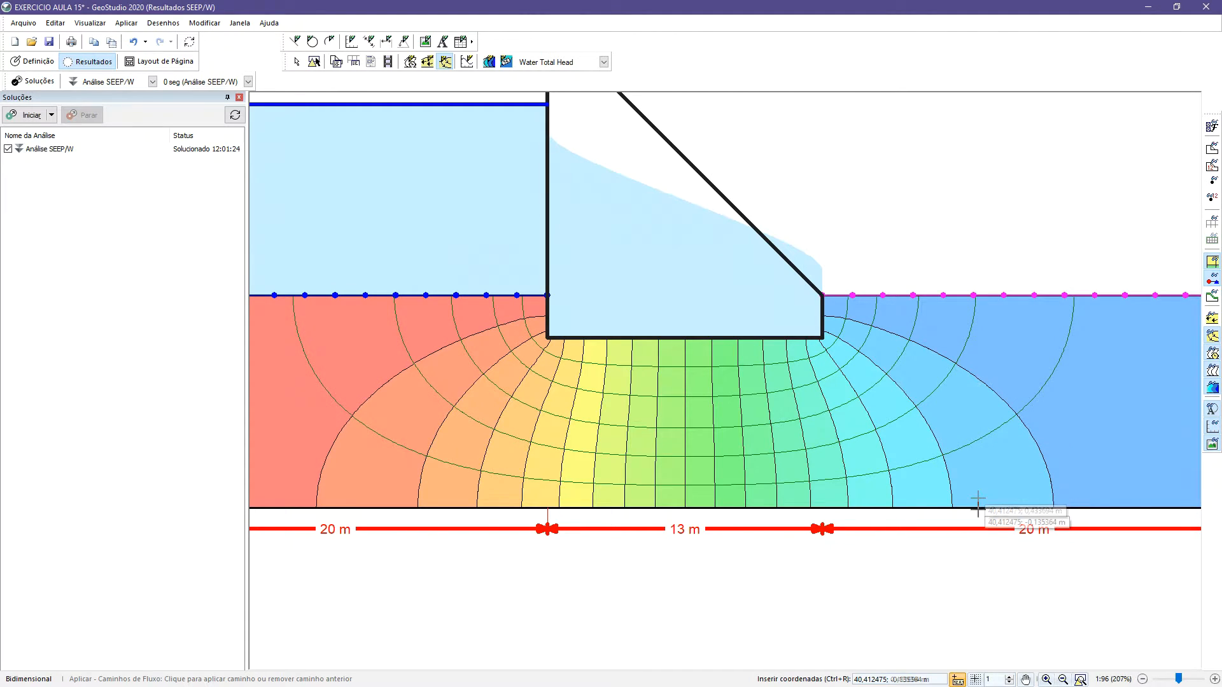
left_click(931, 397)
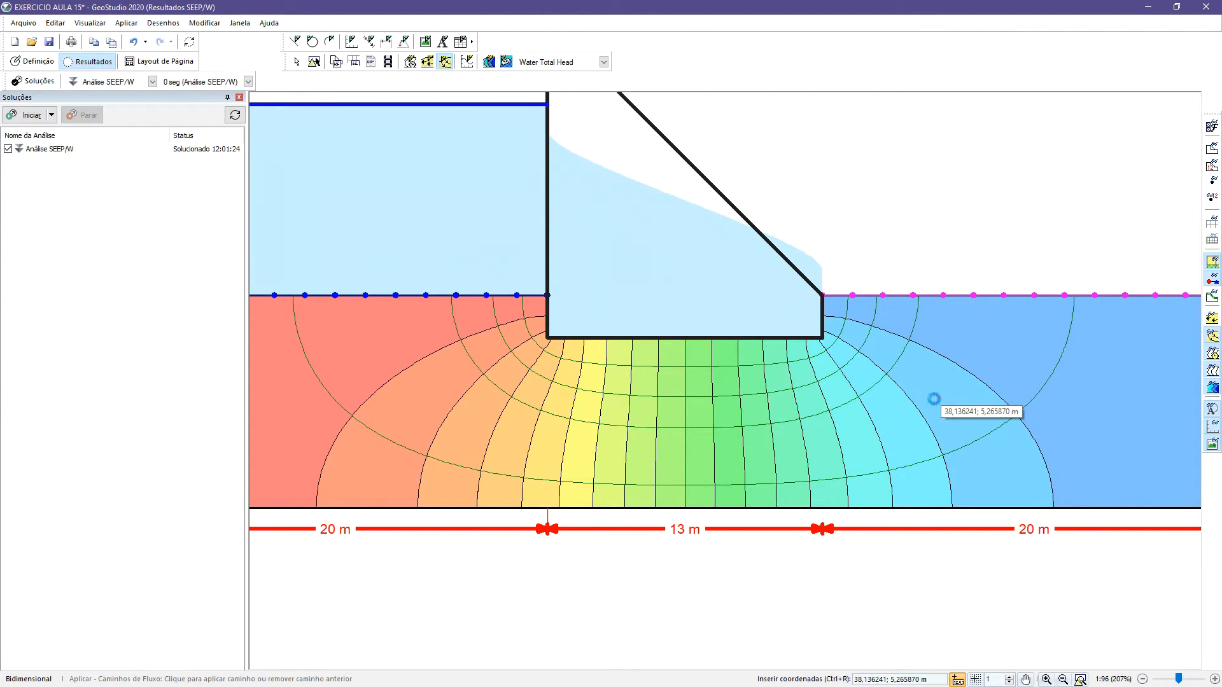
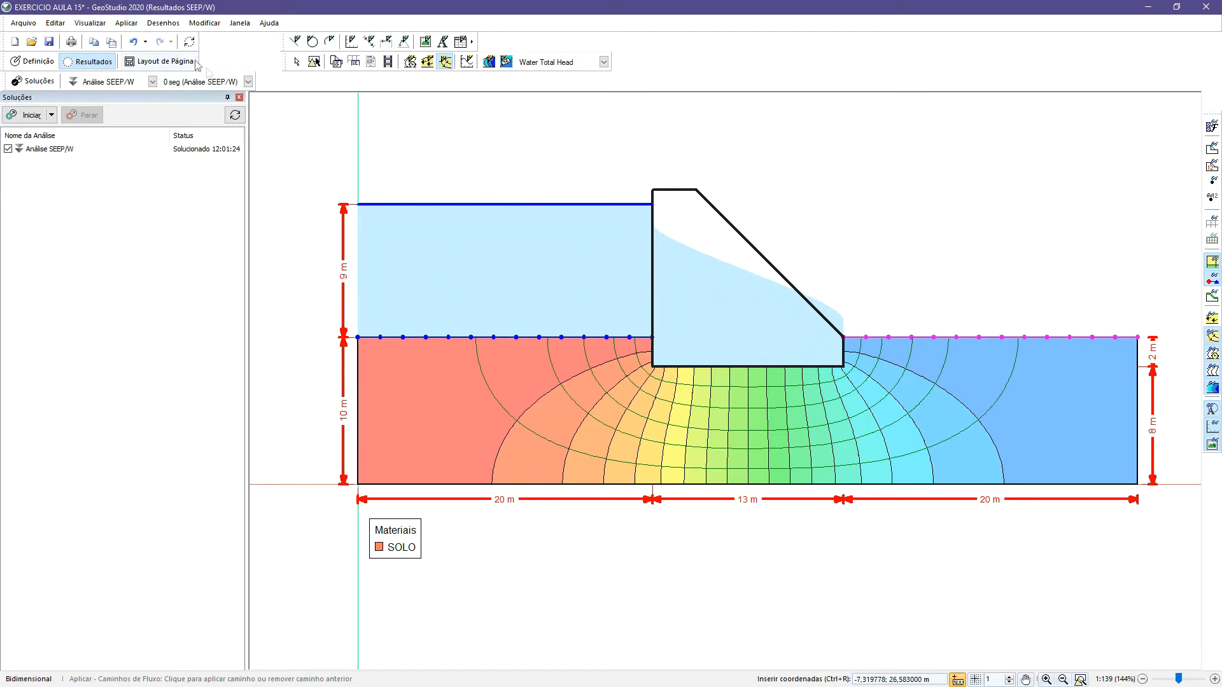
Add a new result graph named VAZÃO, with the graph window reduced to leave the model in view.
left_click(130, 26)
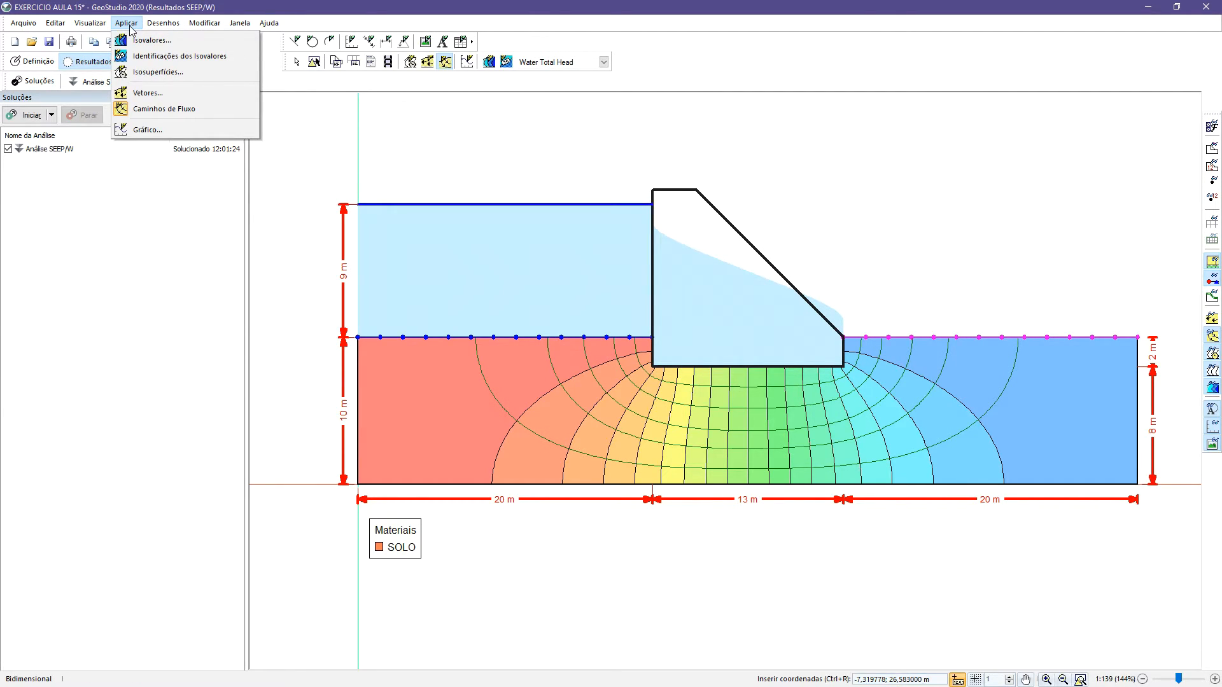
left_click(152, 130)
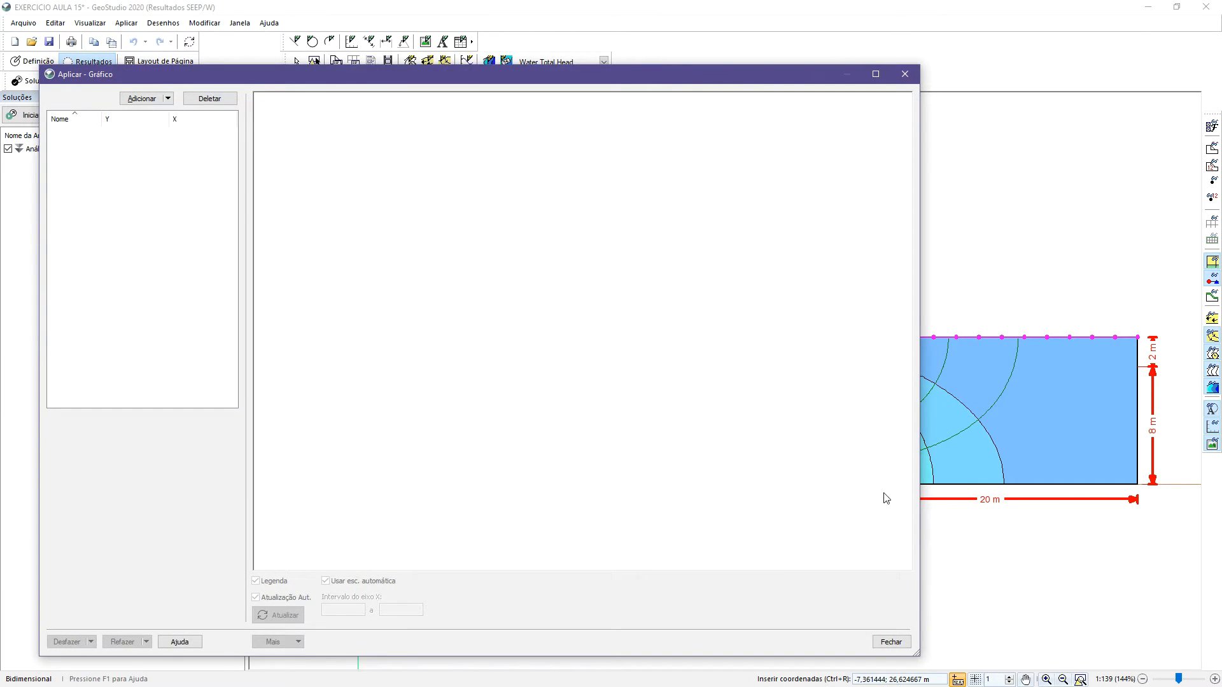
left_click_drag(917, 653, 580, 415)
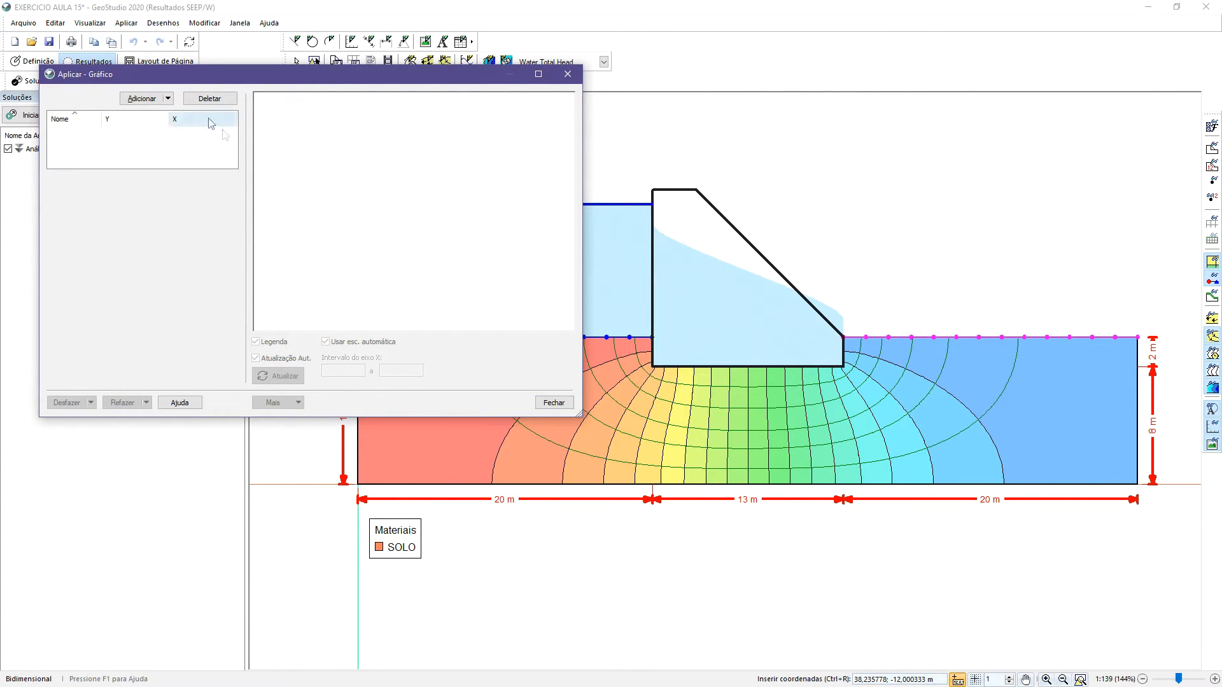
left_click(149, 100)
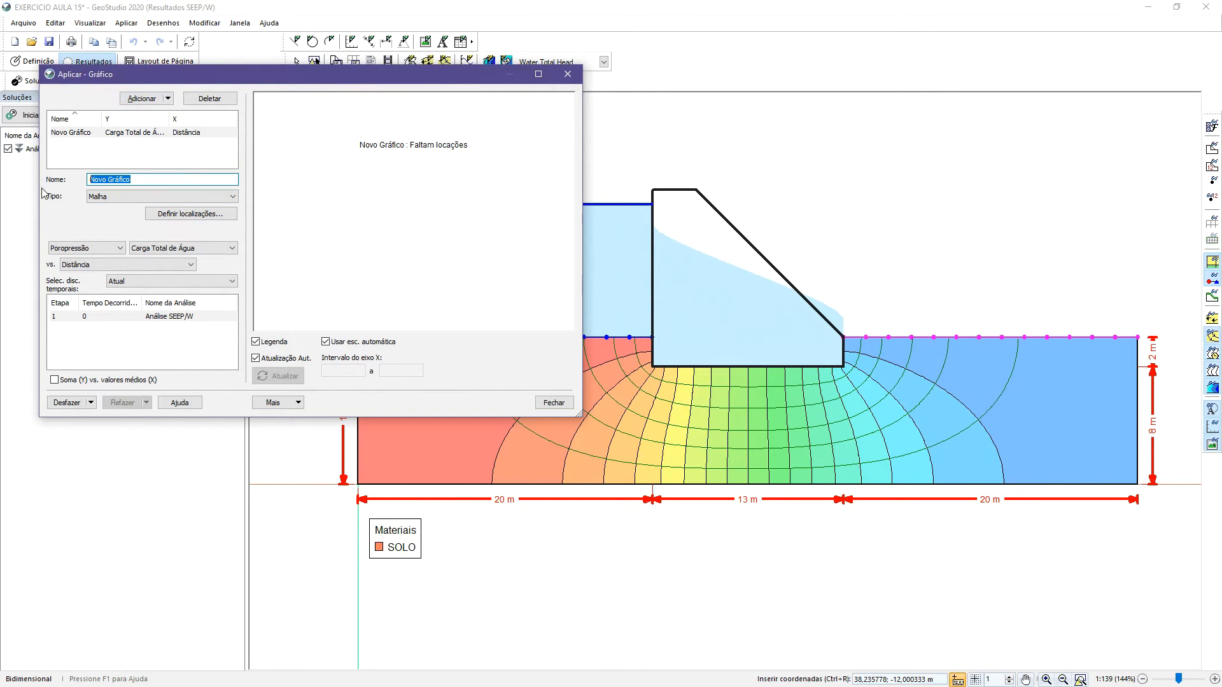
type("VA")
key("Return")
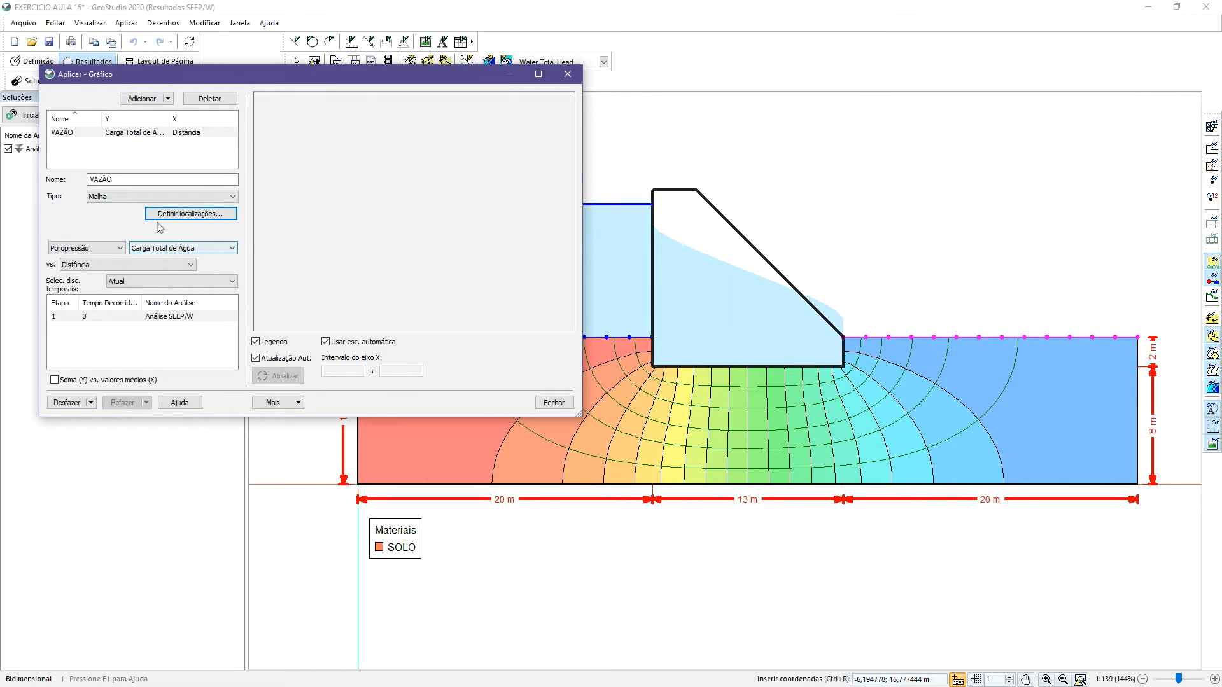
Configure the VAZÃO graph to plot Vazão de Água from the Fluxo de água category against Tempo.
left_click(66, 251)
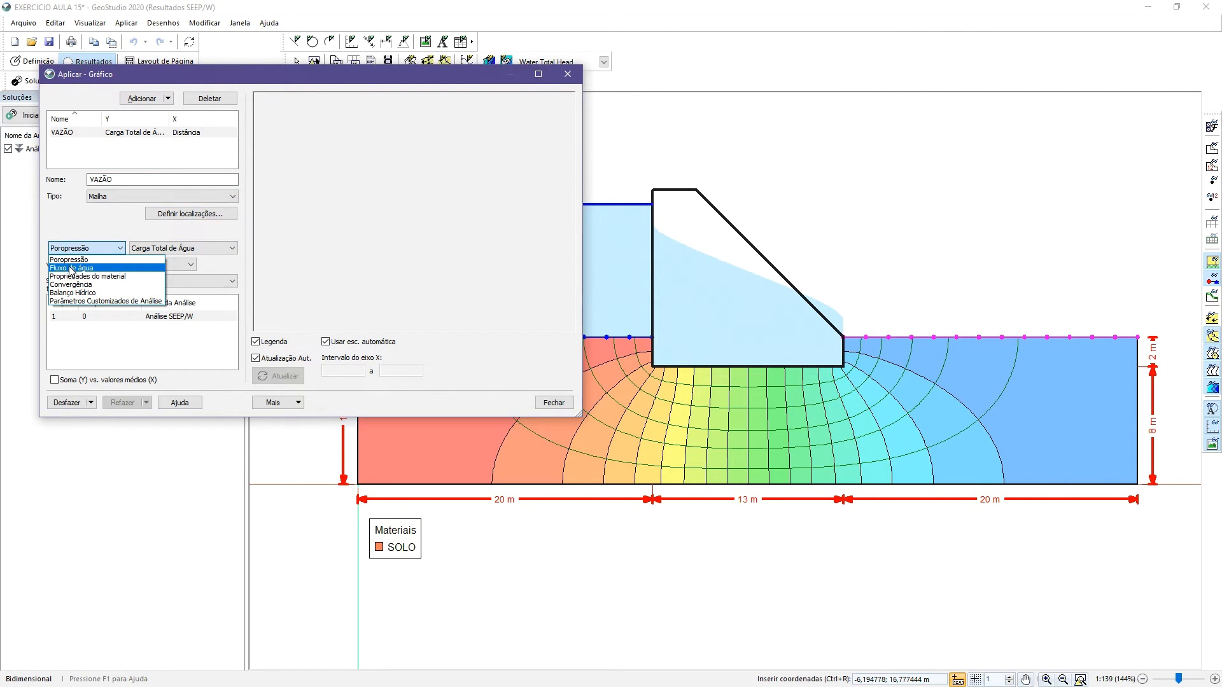
left_click(71, 270)
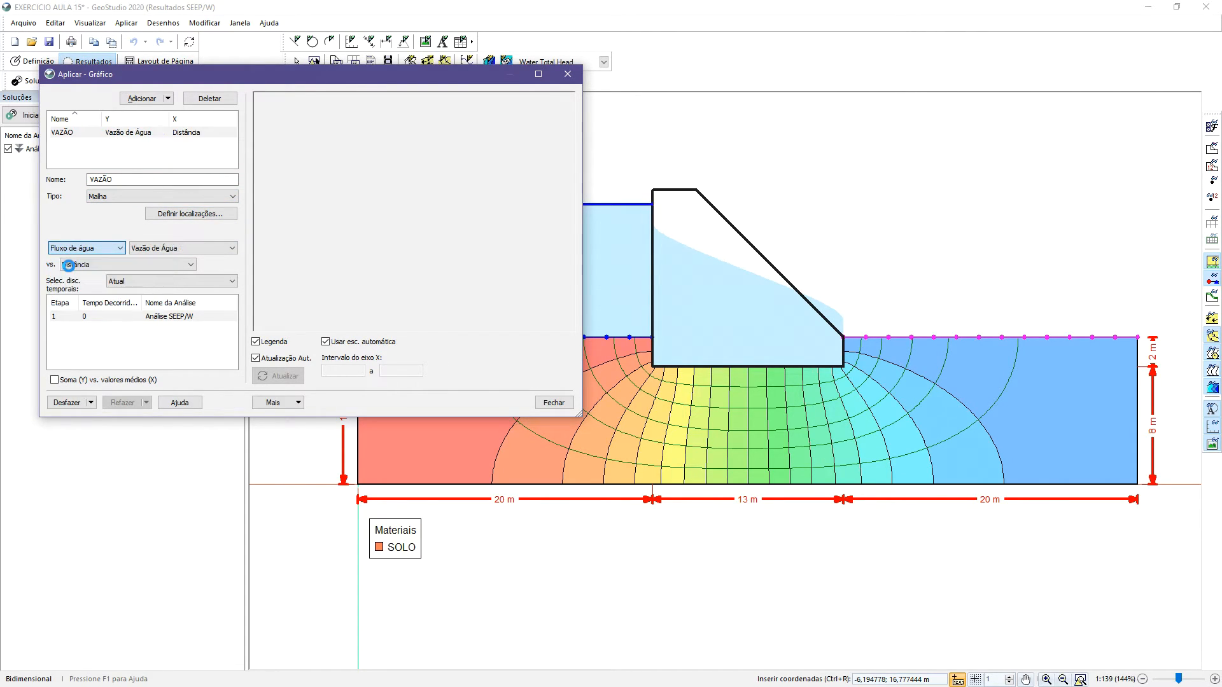
left_click(145, 248)
left_click(145, 255)
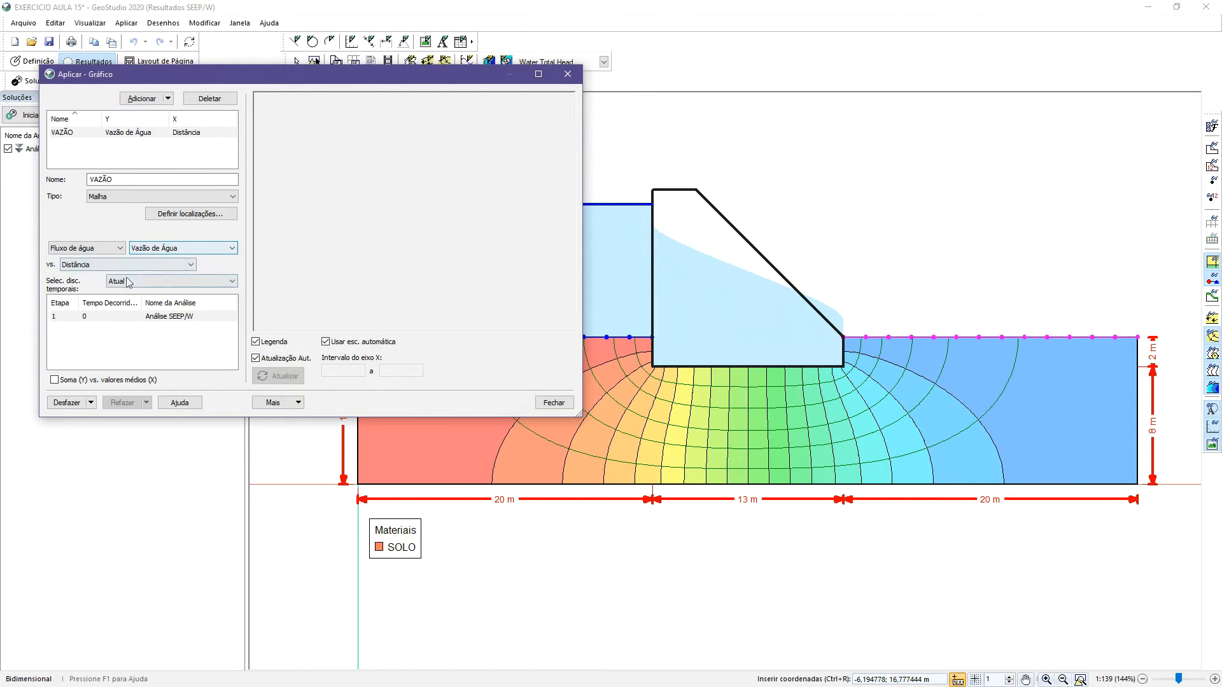
left_click(84, 264)
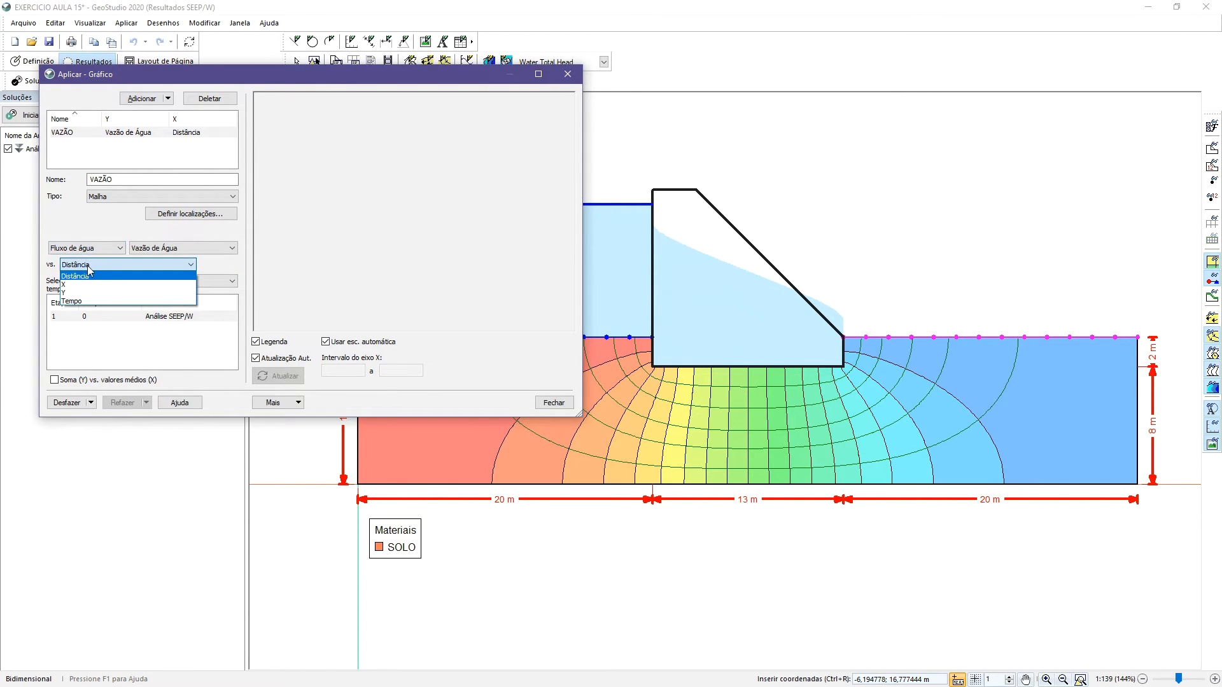
left_click(82, 303)
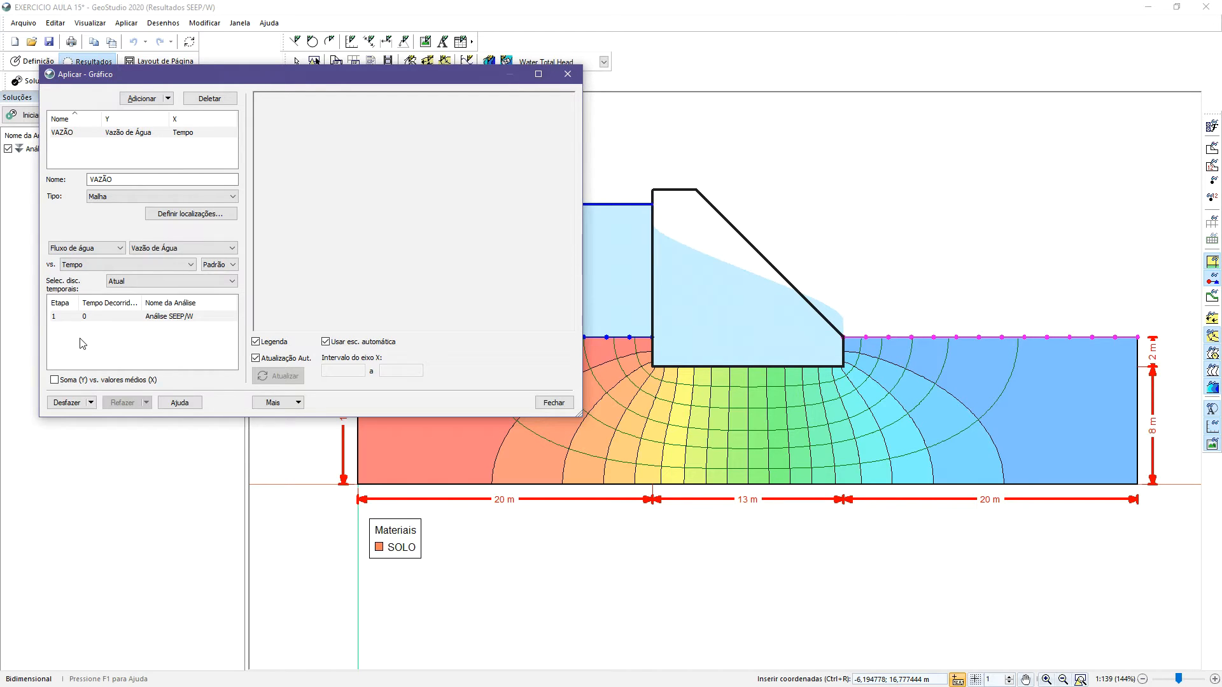
Define the graph location as Interseção do subdomínio with a vertical line about 24 m long crossing the foundation beneath the dam, and display the graph.
left_click(191, 214)
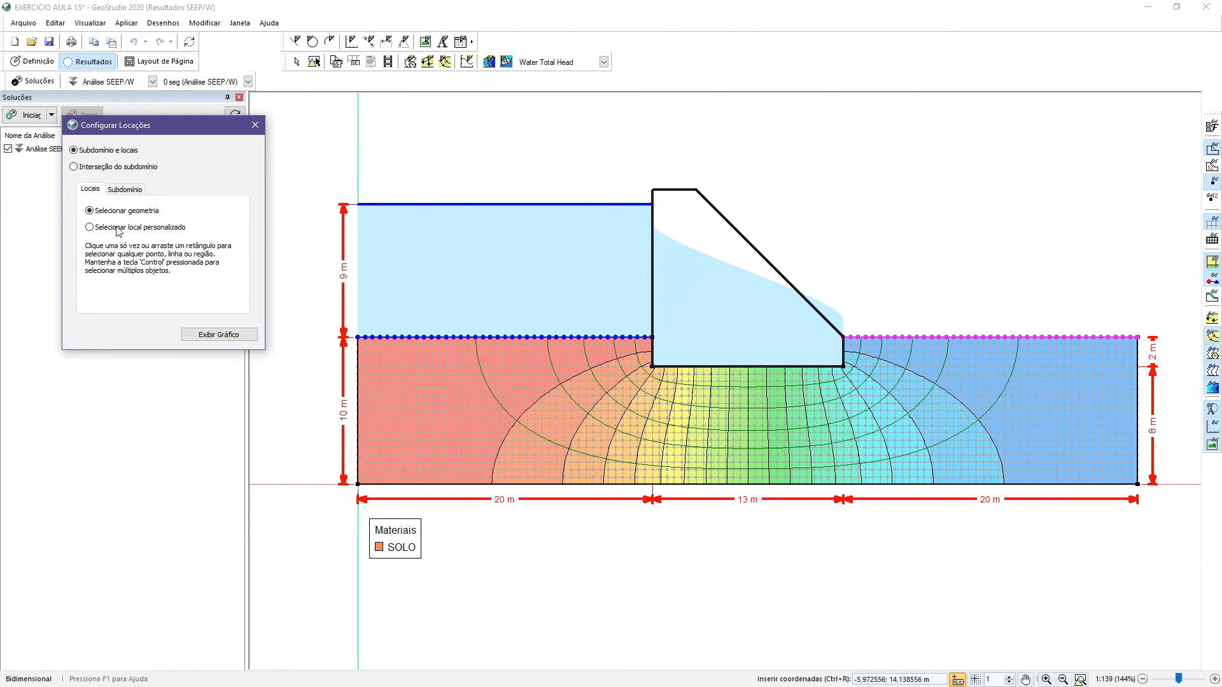
left_click(75, 168)
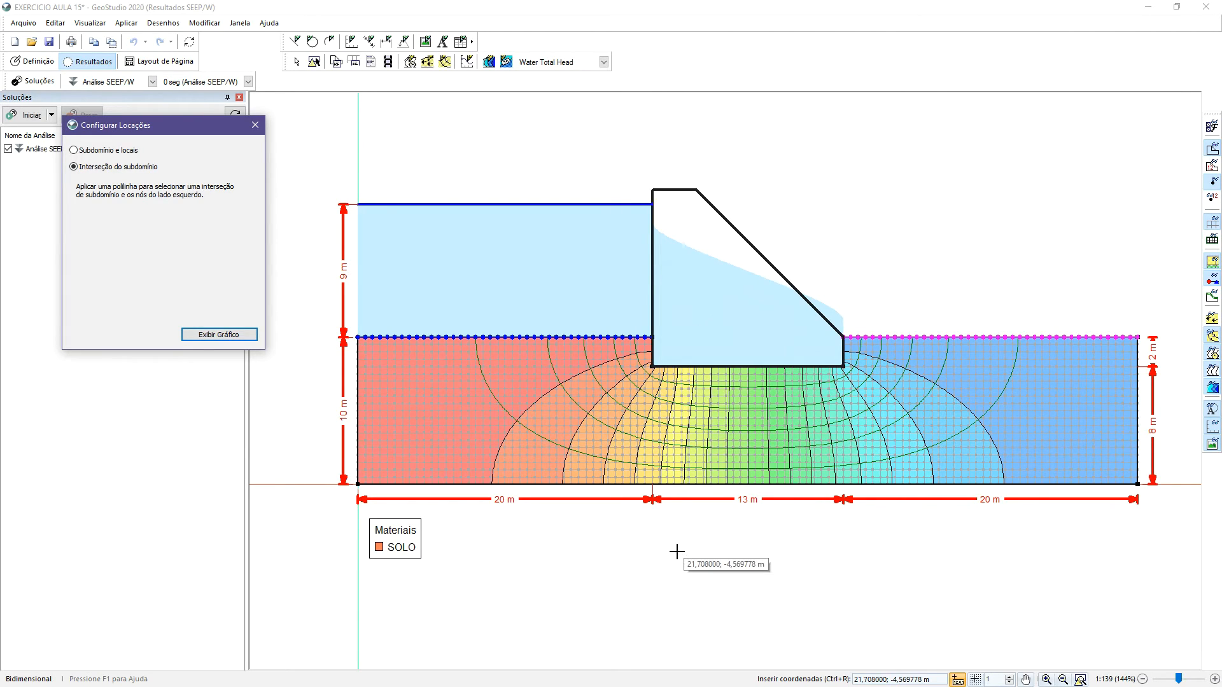
left_click(714, 523)
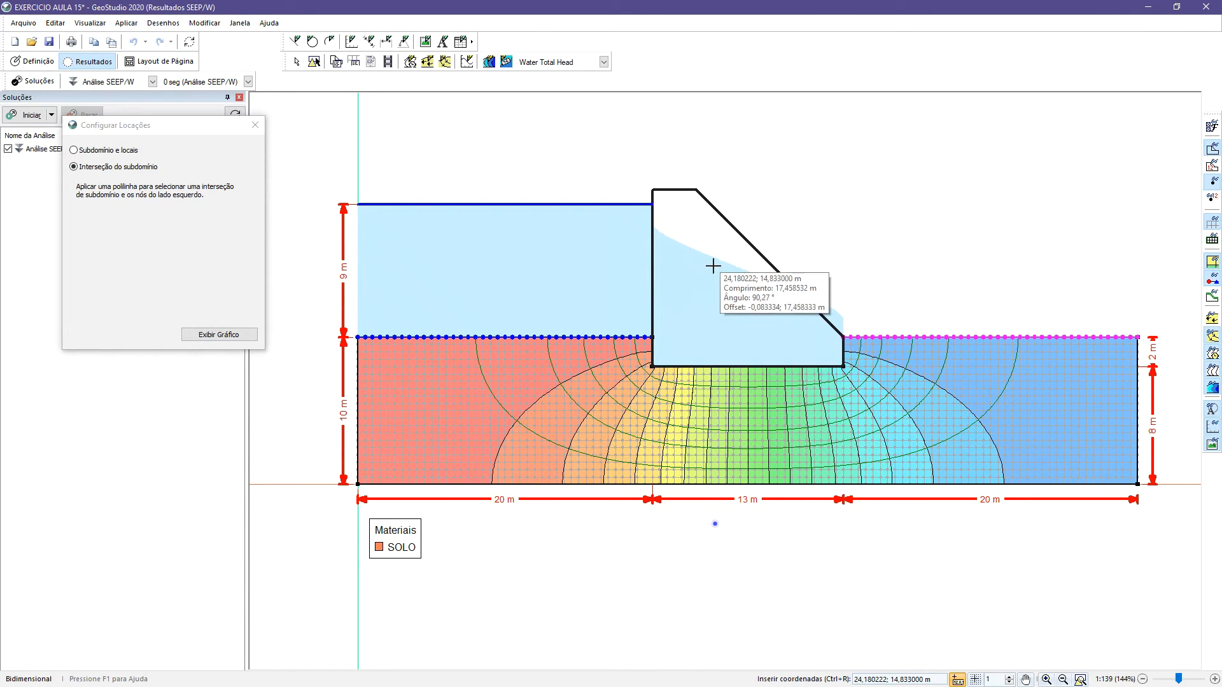
left_click(713, 170)
right_click(714, 170)
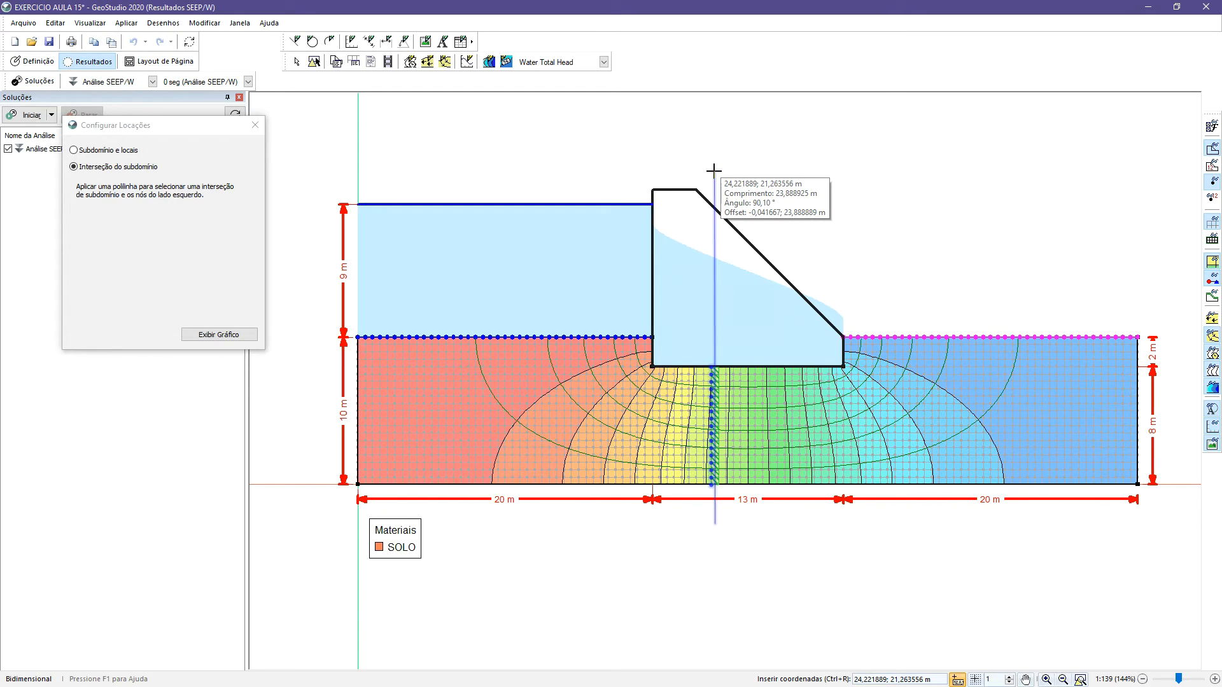
left_click(713, 170)
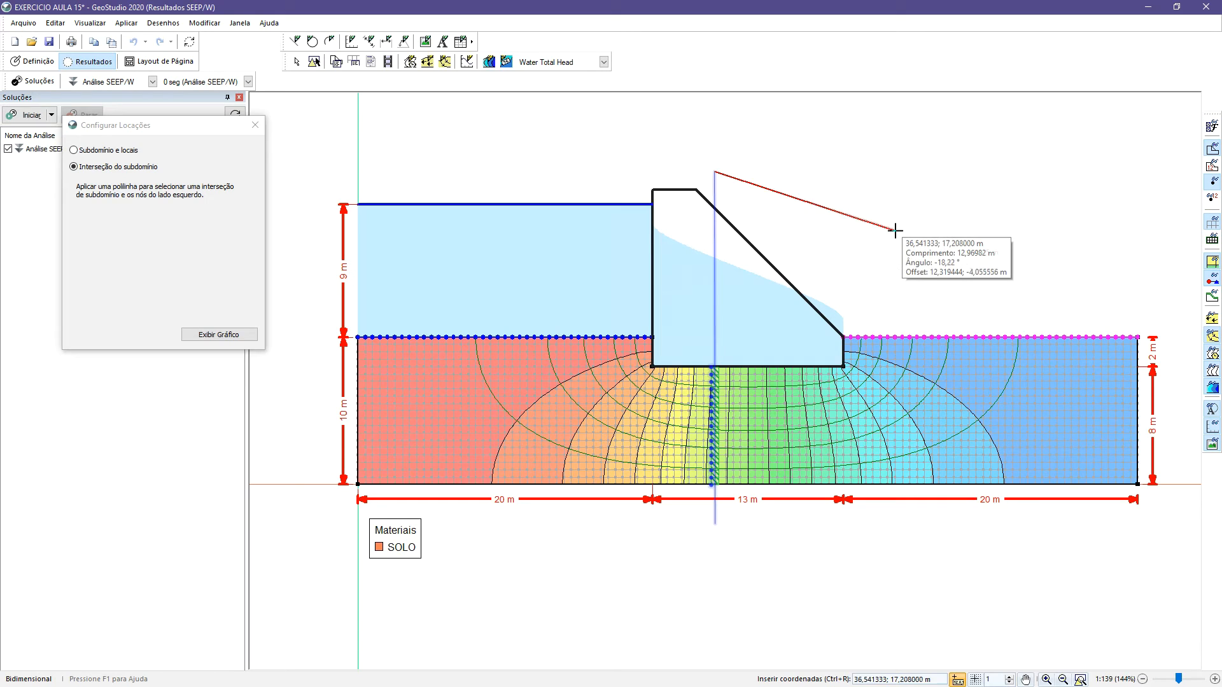
right_click(788, 235)
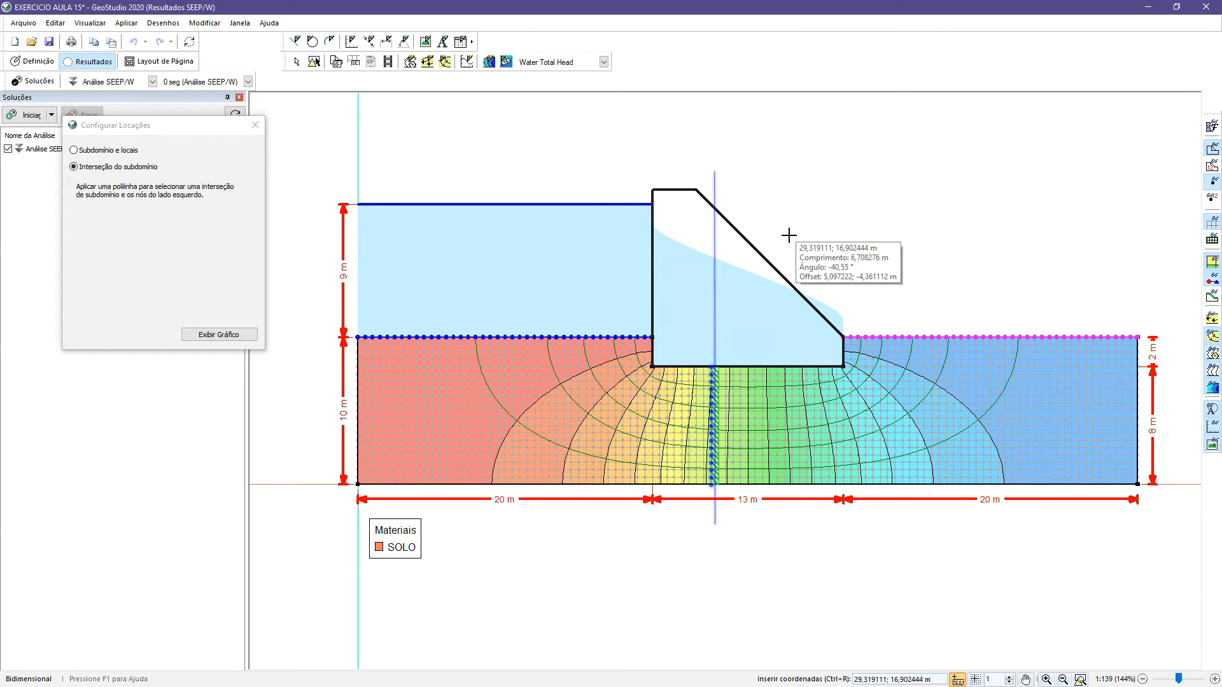
scroll(714, 476, "up", 3)
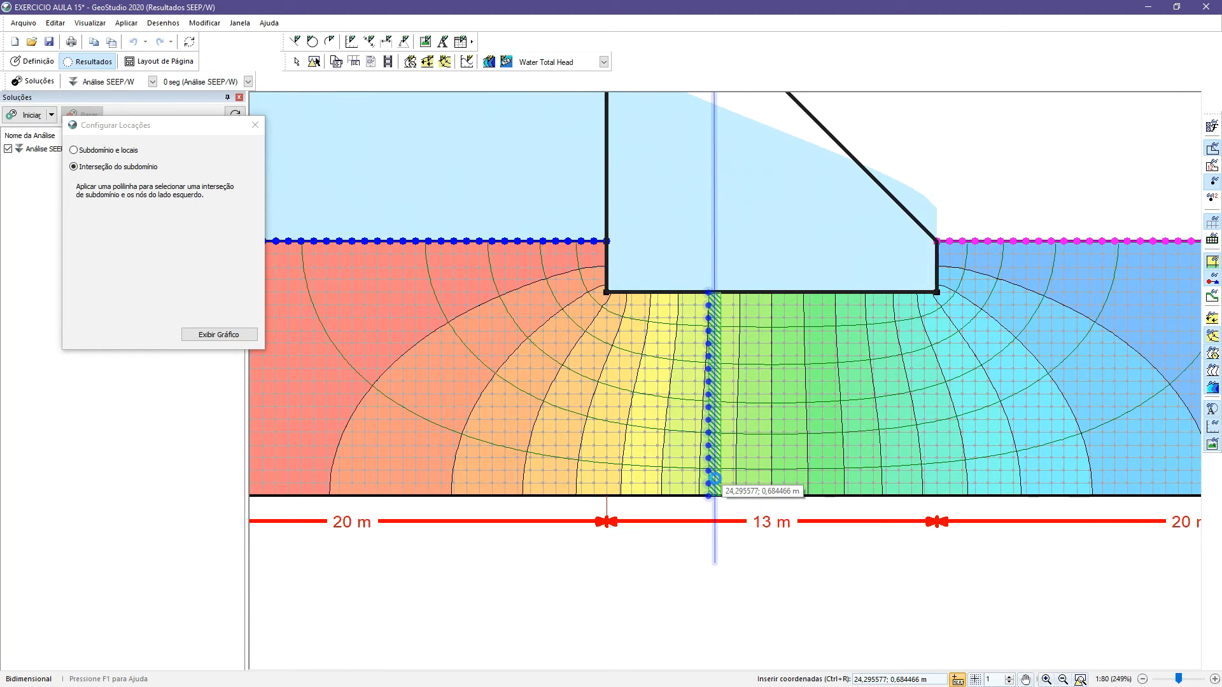
scroll(714, 477, "up", 1)
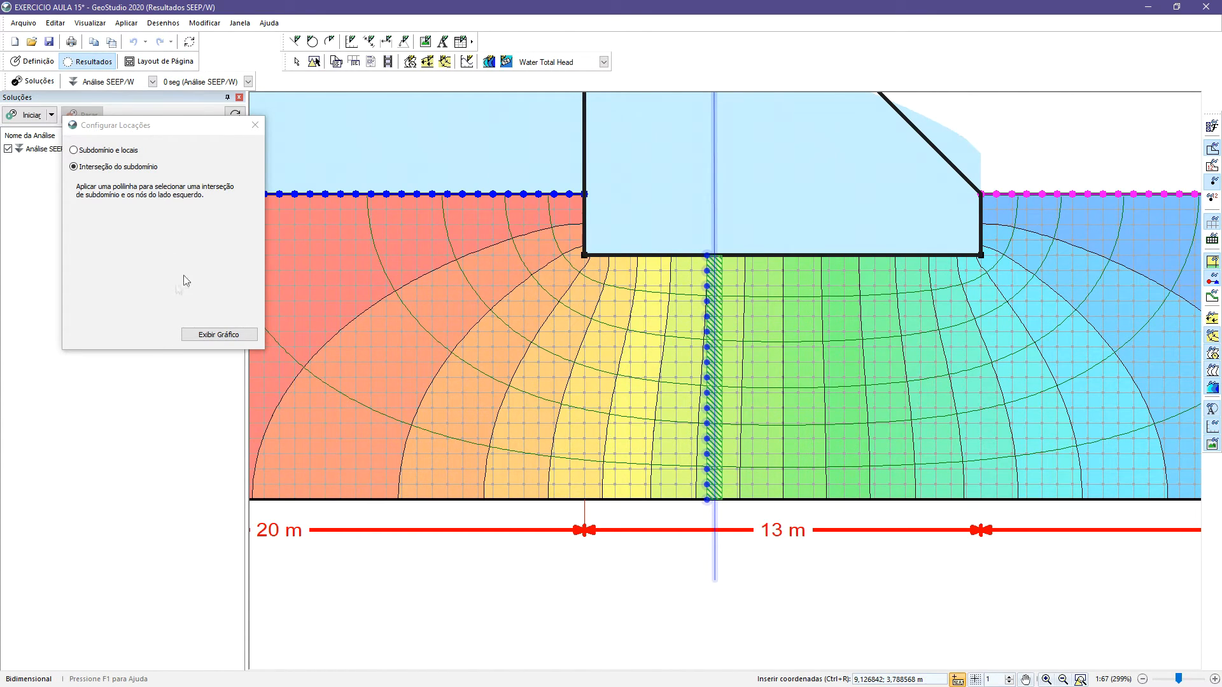
left_click(219, 334)
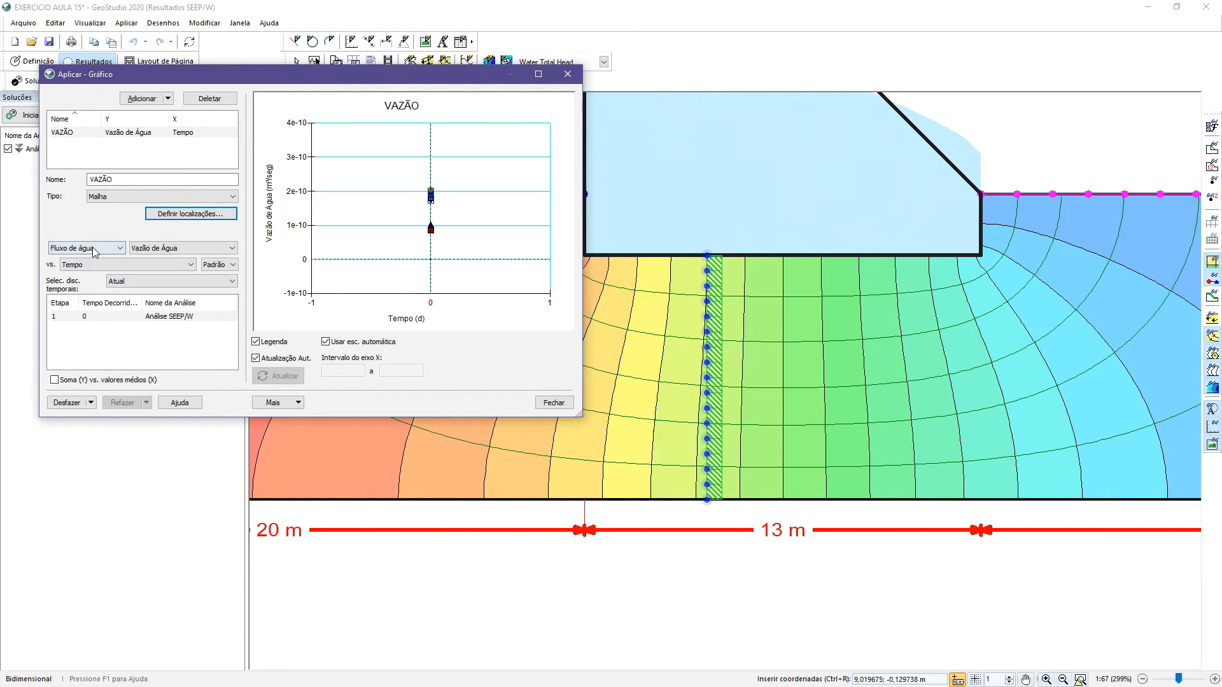
Inspect the individual flow points, plot them as Soma (Y) vs. valores médios (X), read the total flow and close the graph.
mouse_move(430, 201)
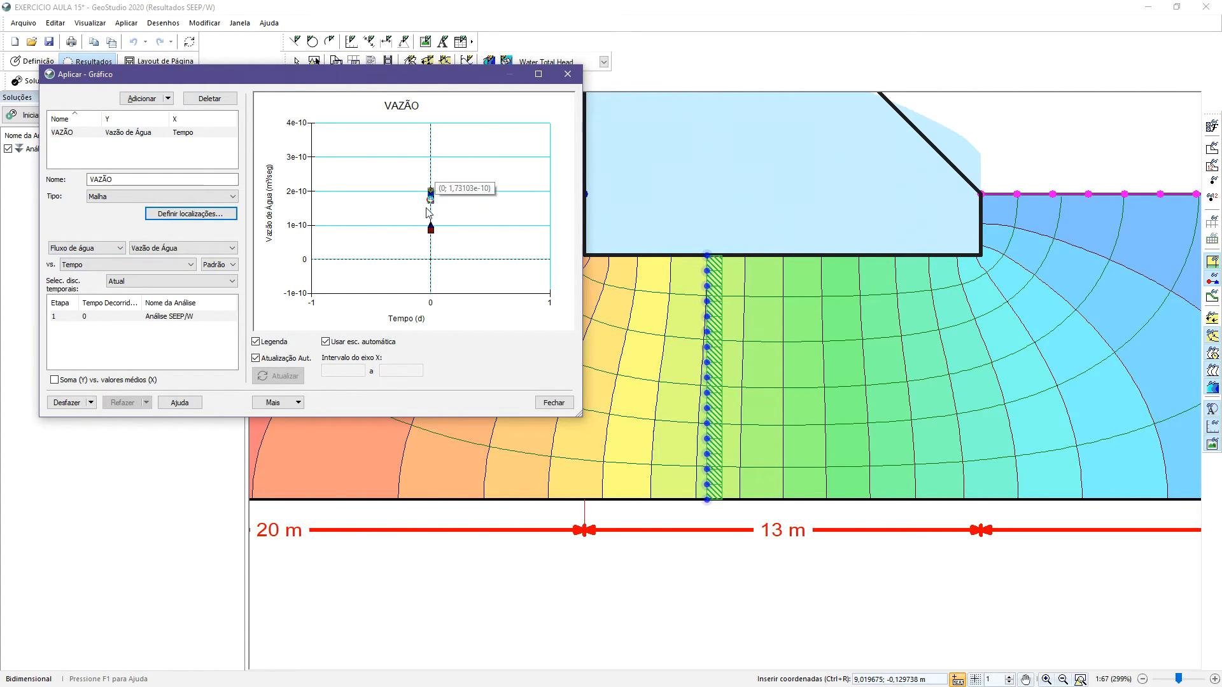
mouse_move(430, 239)
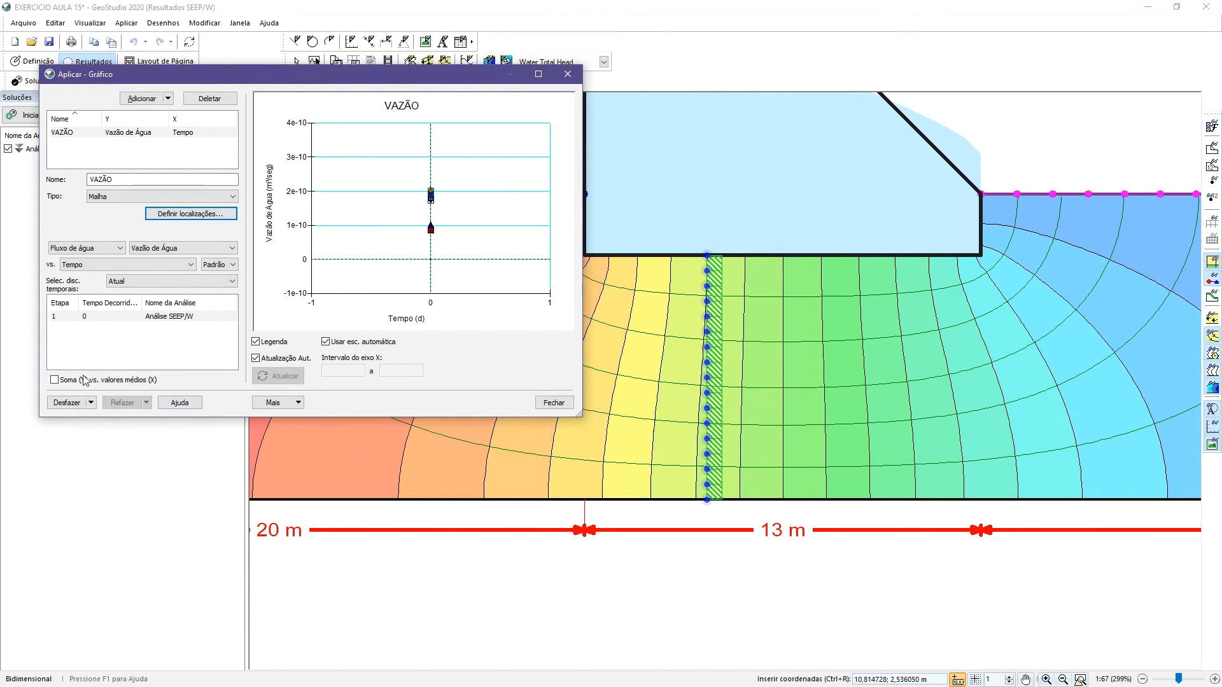
left_click(56, 382)
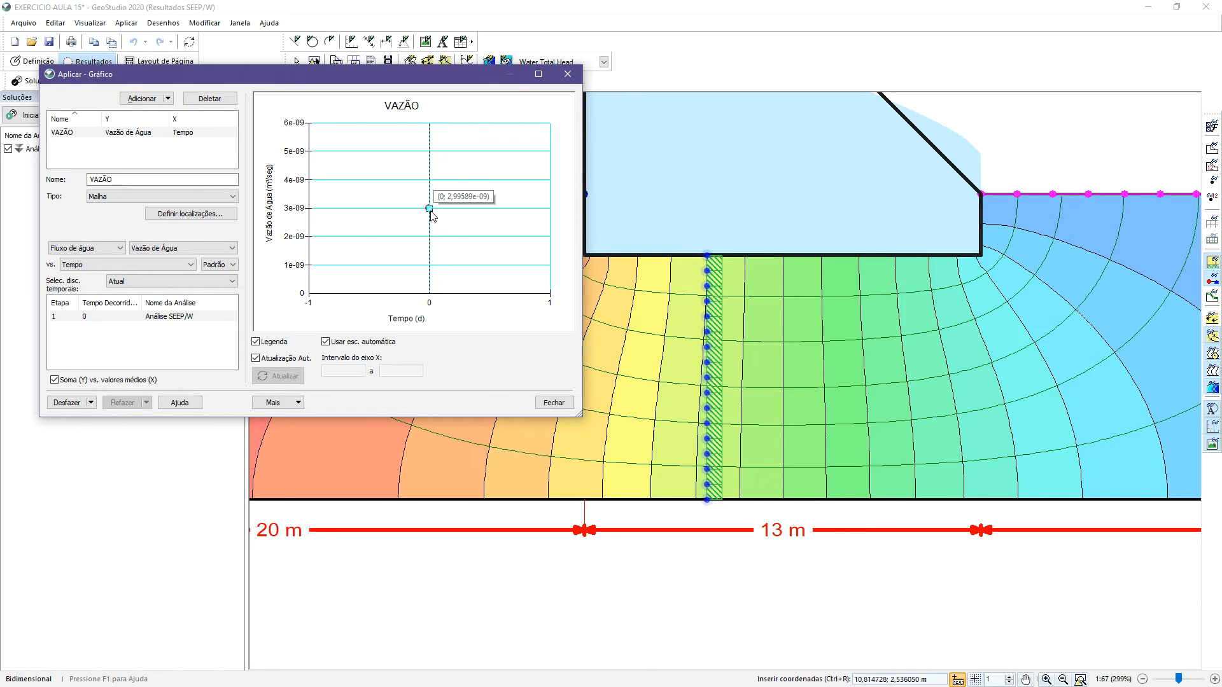
left_click(553, 403)
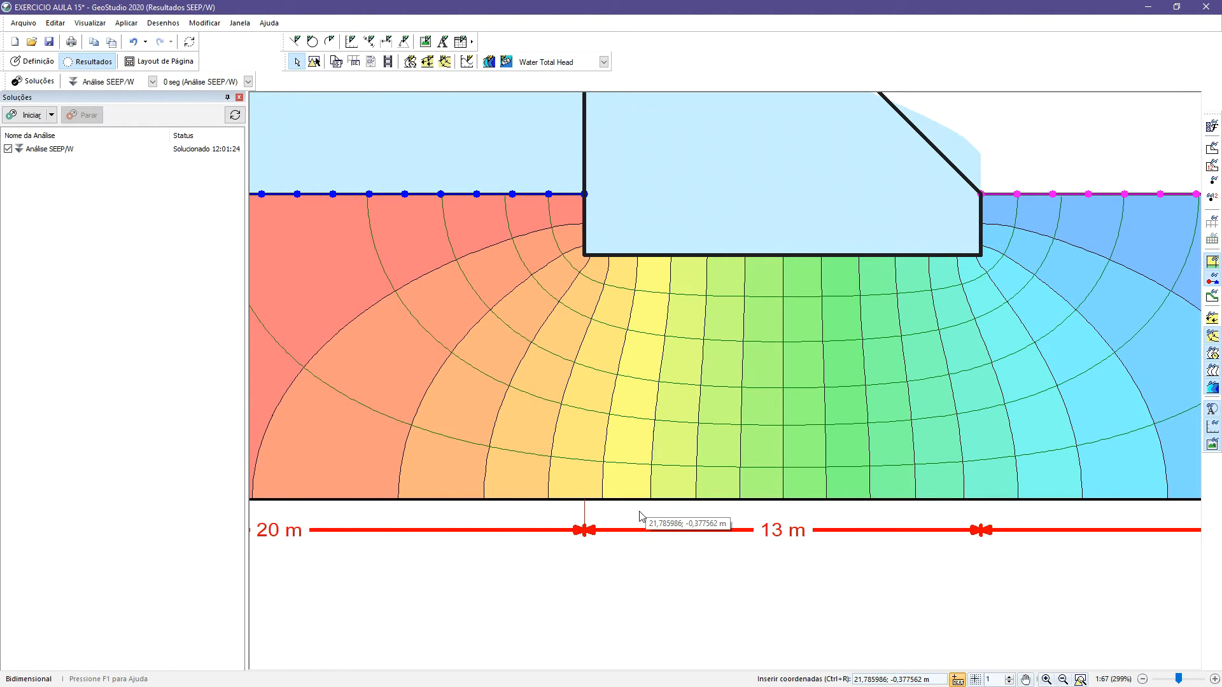
Show the geometry points and their numbers on the model around the dam base.
scroll(638, 457, "down", 3)
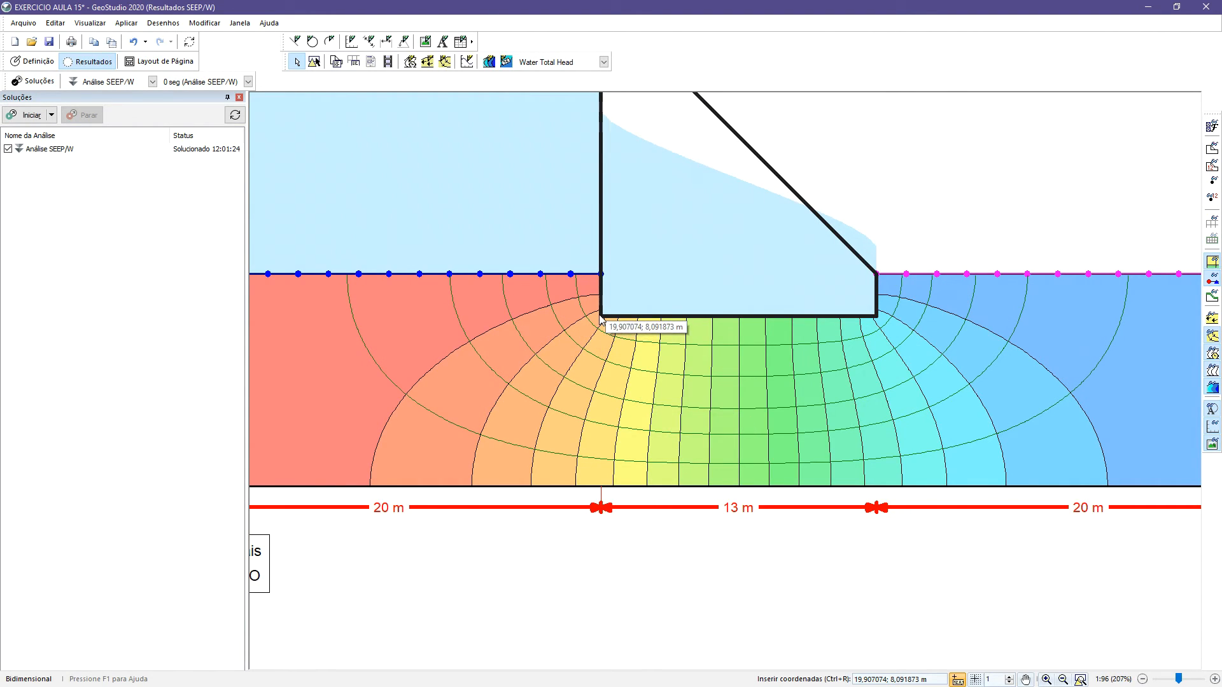
scroll(602, 320, "up", 3)
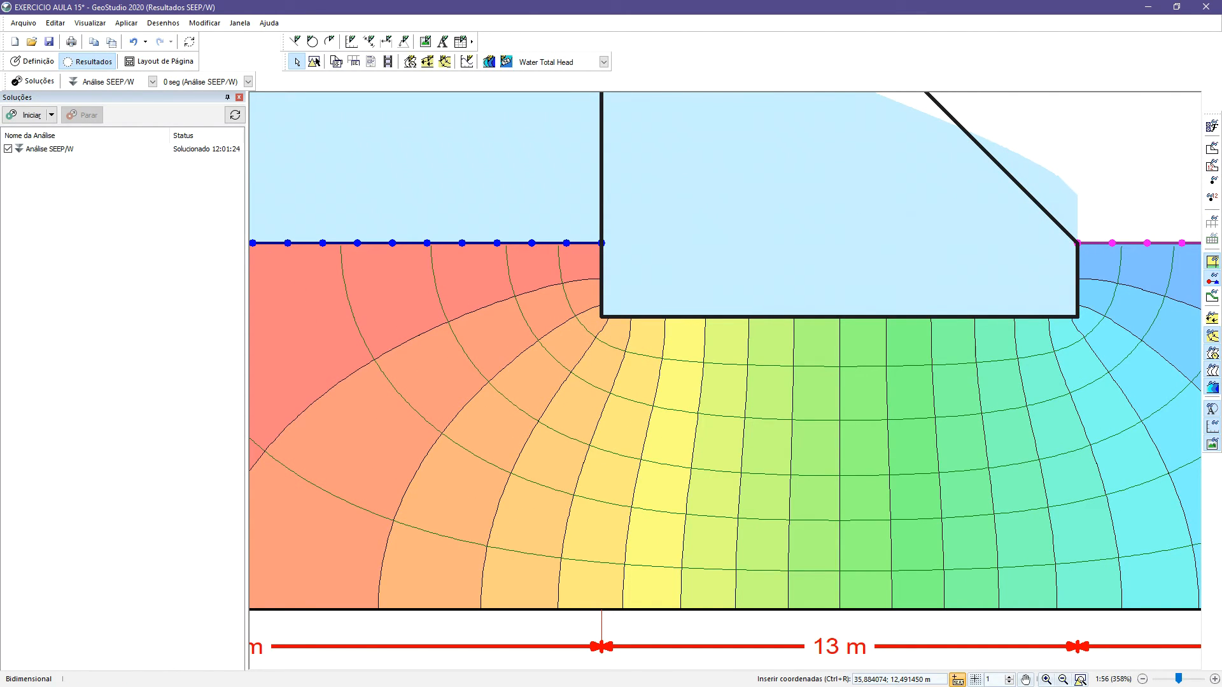
left_click(1209, 201)
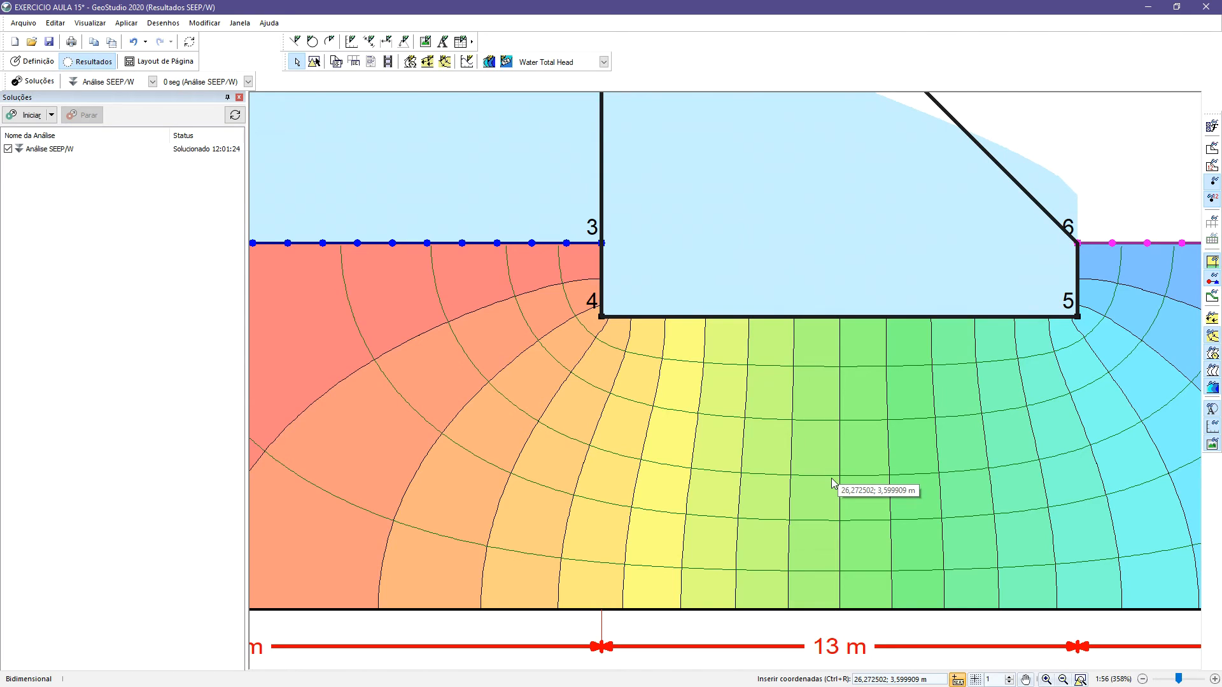
Examine the result information at point 4, the upstream corner of the dam base: coordinates, pore pressure, total head and pressure head.
left_click(89, 23)
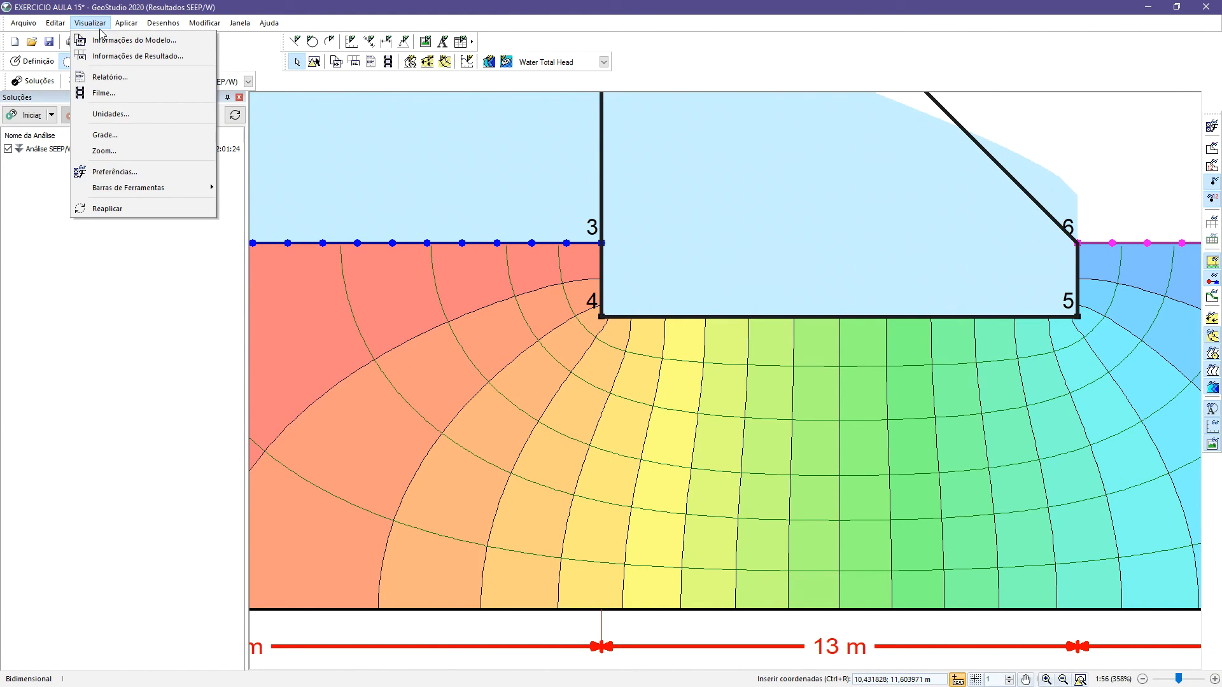
left_click(126, 57)
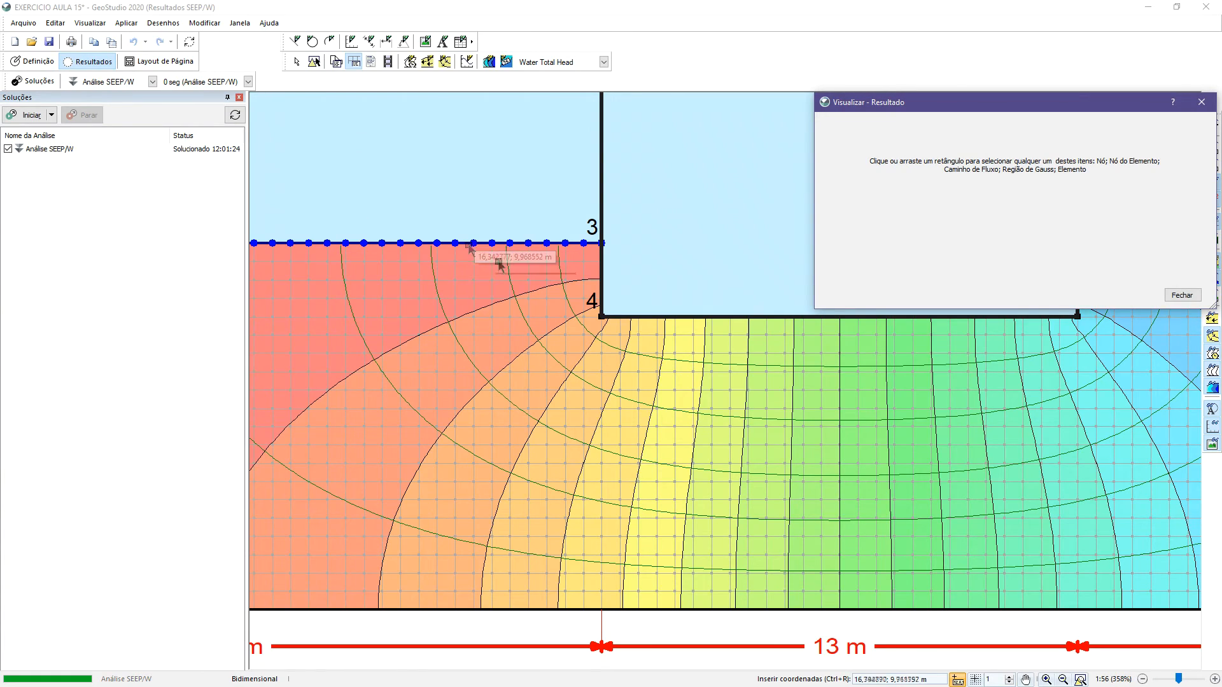
left_click(601, 317)
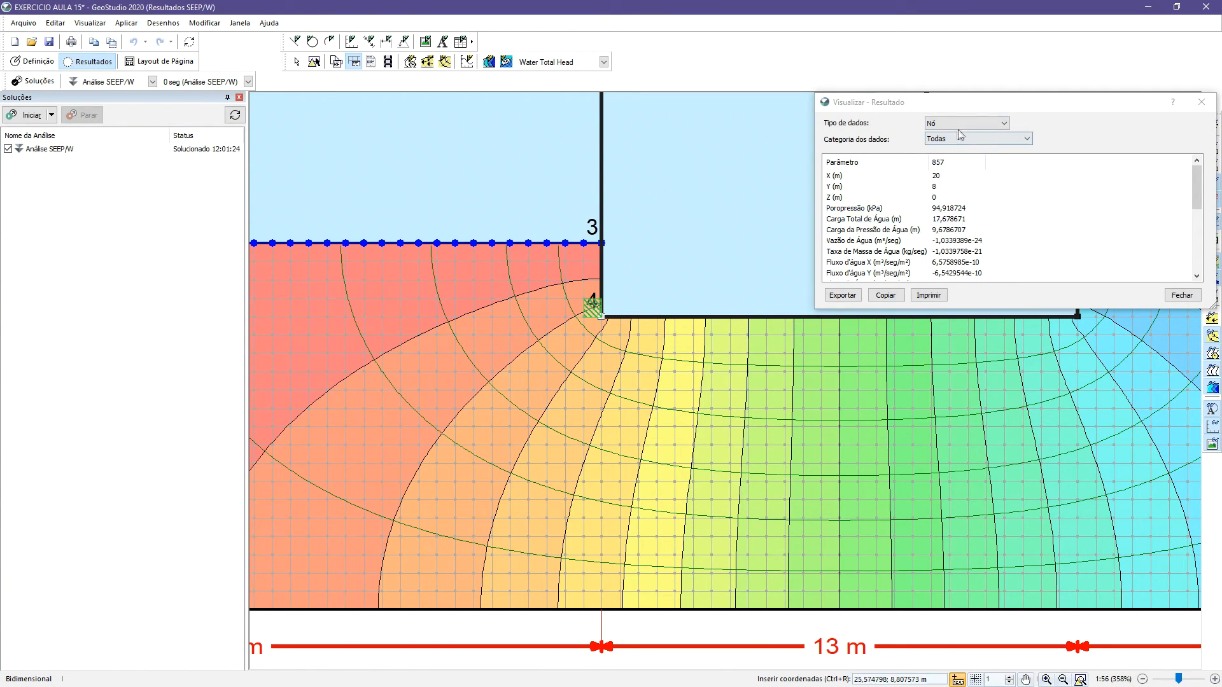
left_click(835, 176)
left_click(840, 187)
left_click(850, 198)
left_click(917, 208)
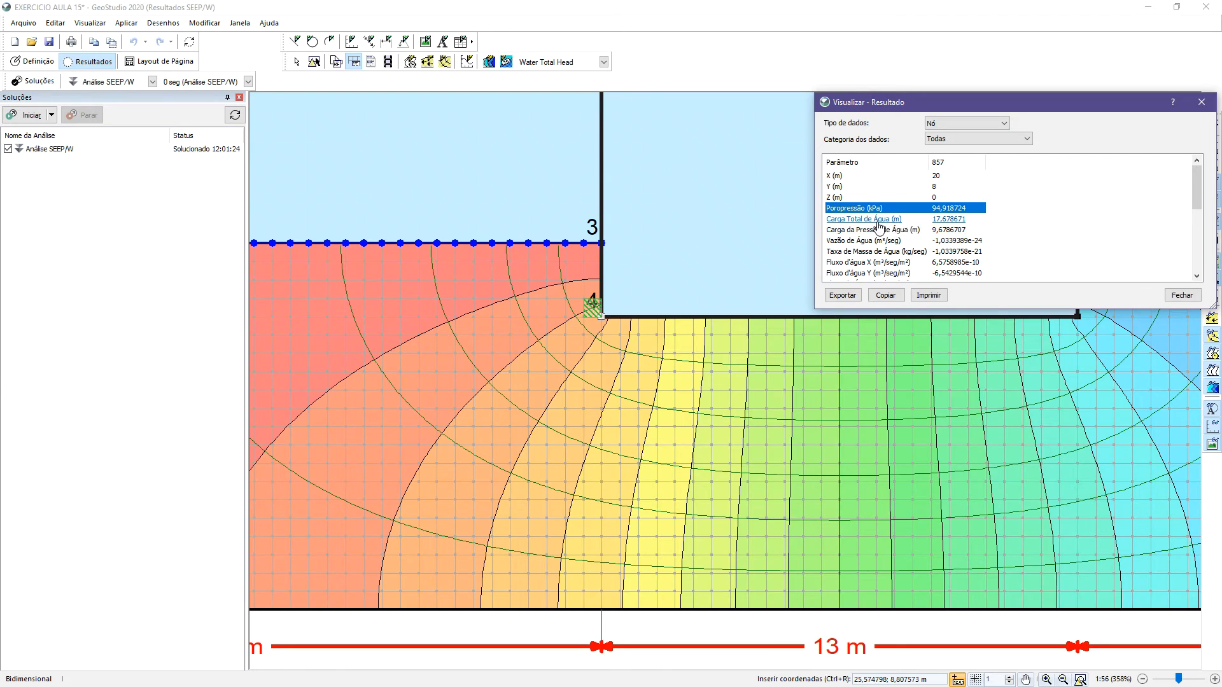
left_click(943, 221)
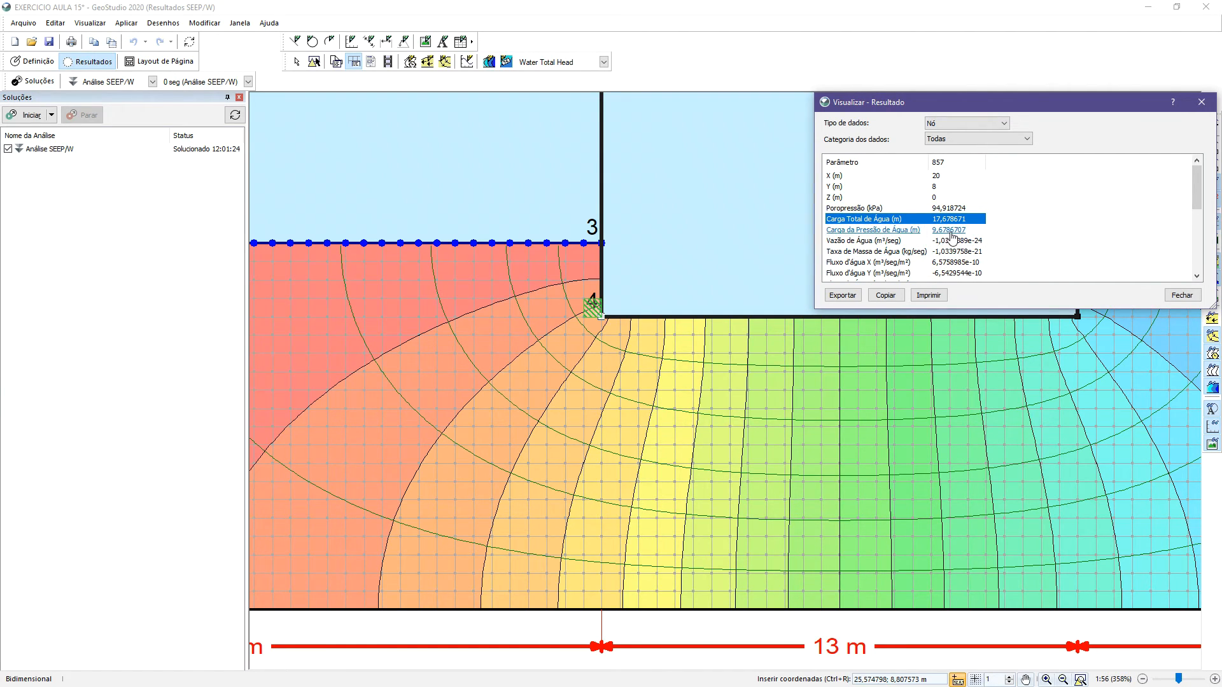
left_click(949, 231)
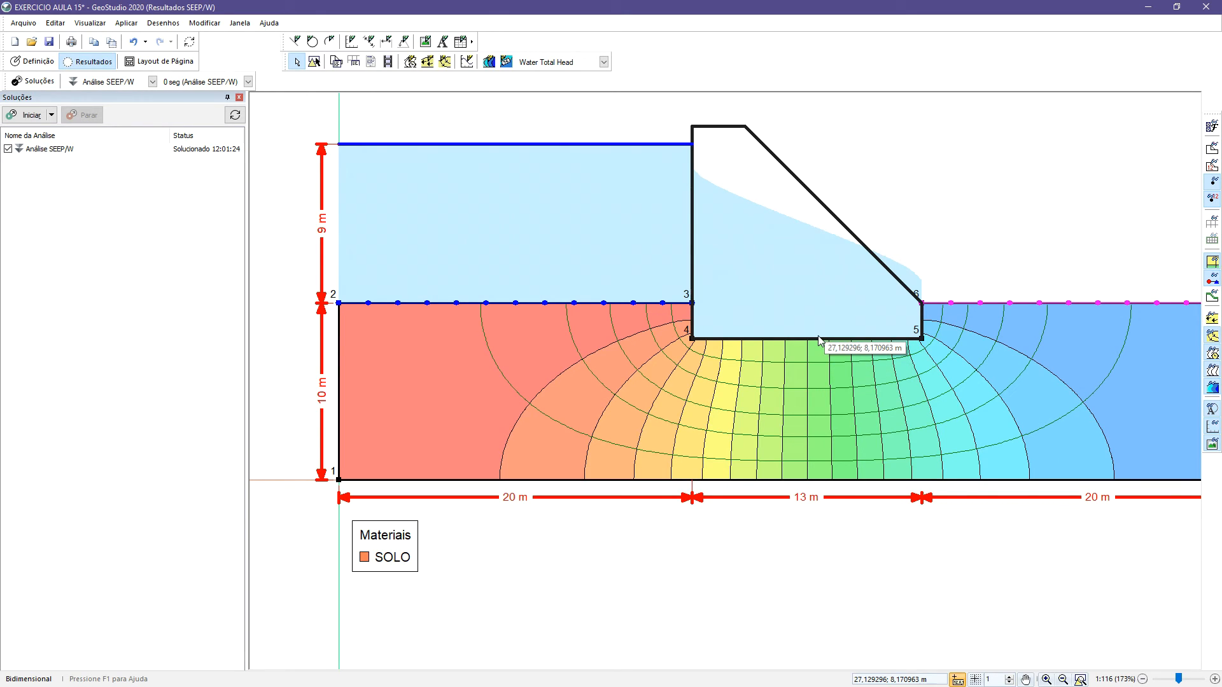
Open the page layout and set the model scale to 1:250, after trying 1:300.
scroll(816, 337, "down", 2)
left_click_drag(823, 347, 748, 376)
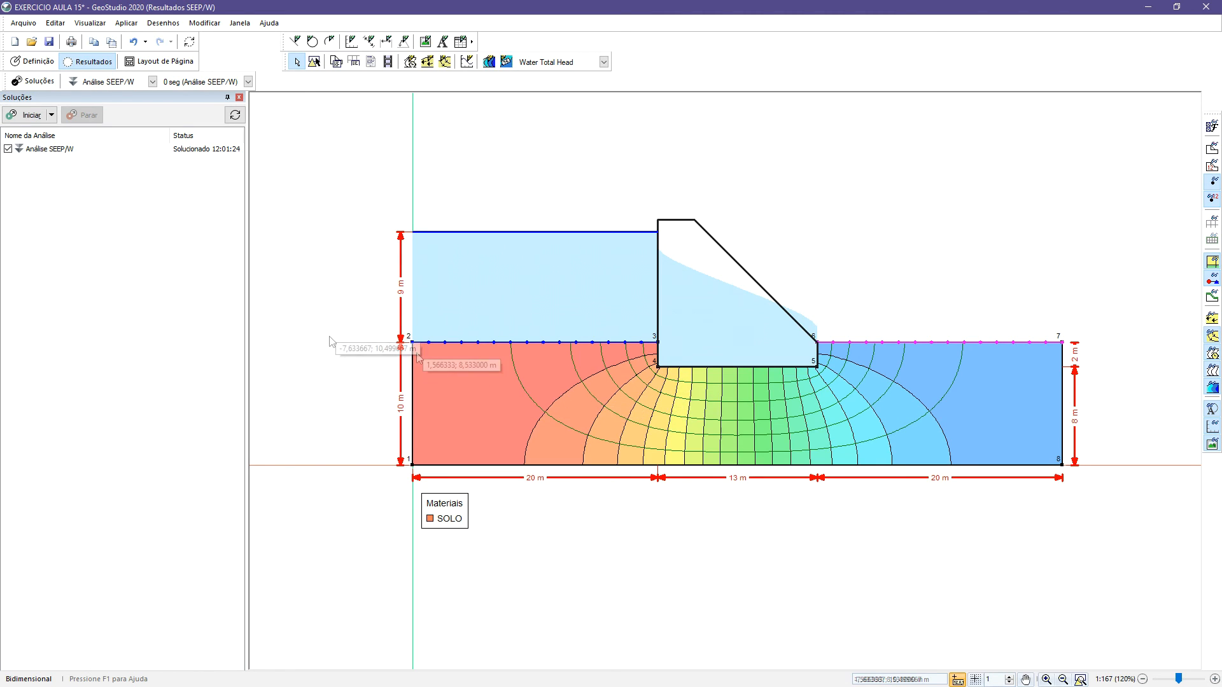
left_click(160, 61)
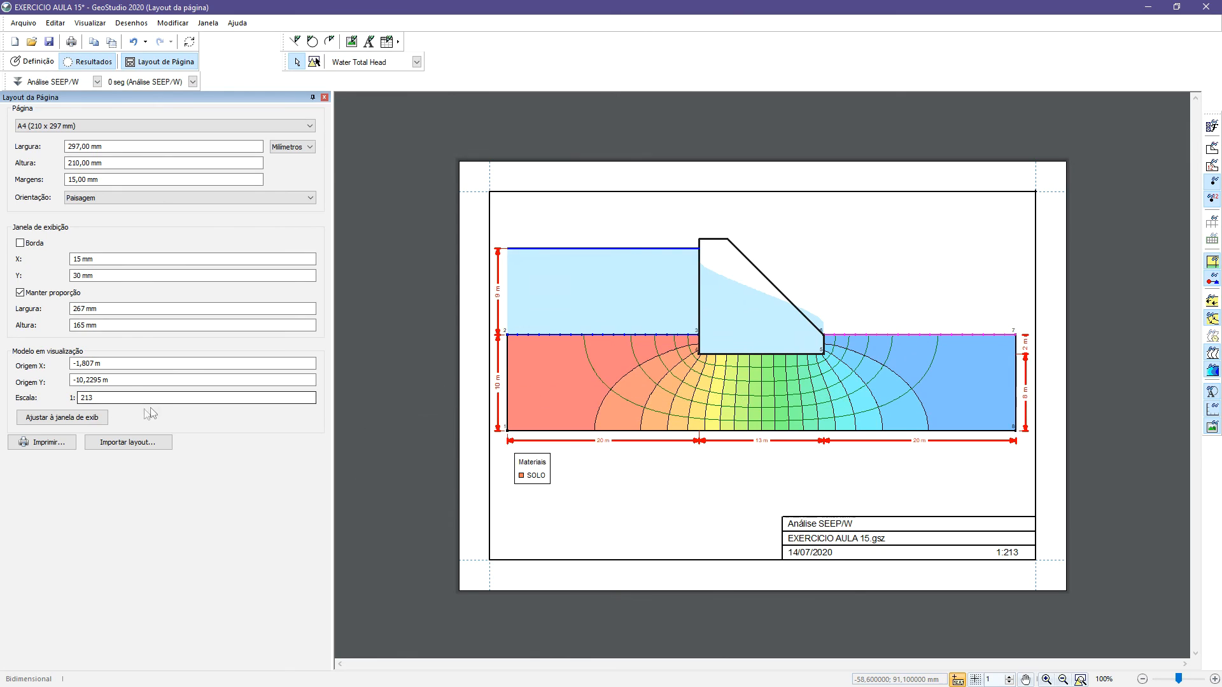
left_click_drag(94, 398, 54, 399)
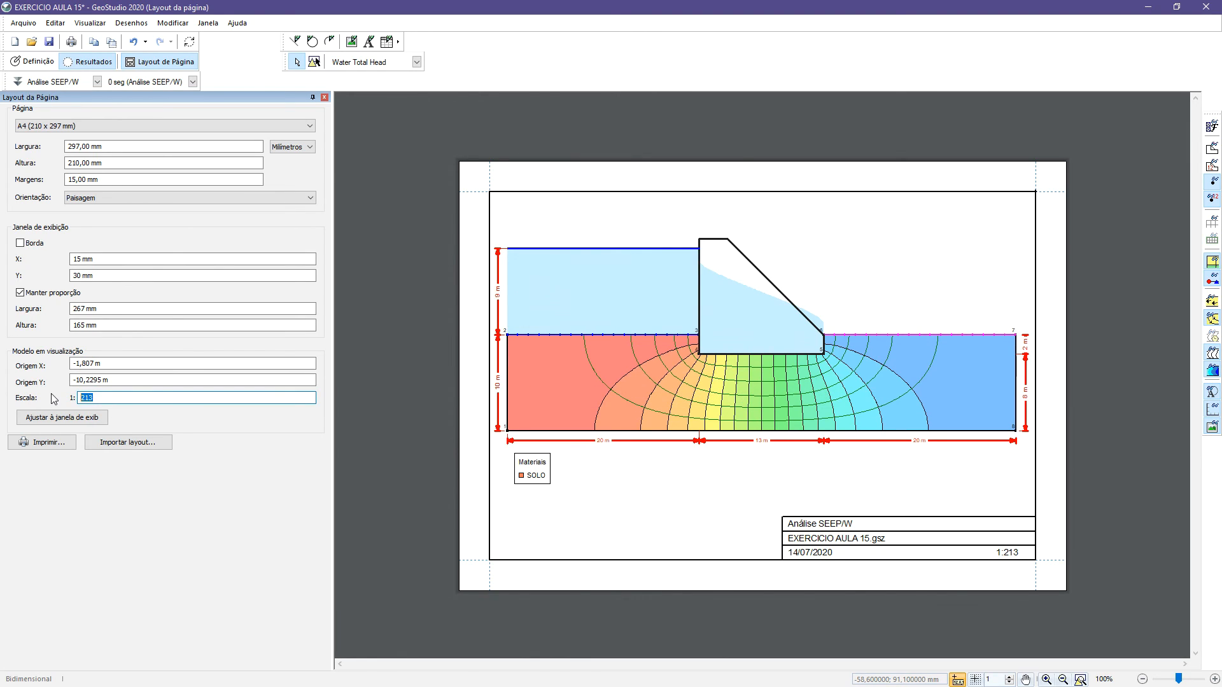
type("300")
key("Return")
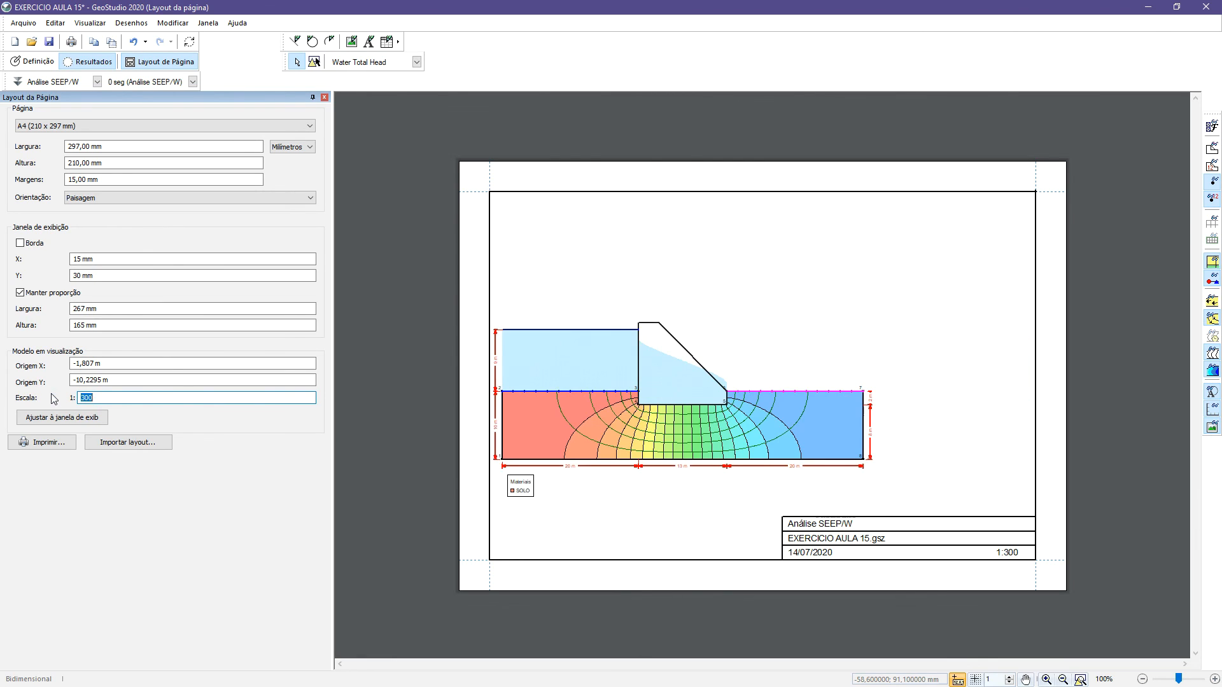
type("250")
key("Return")
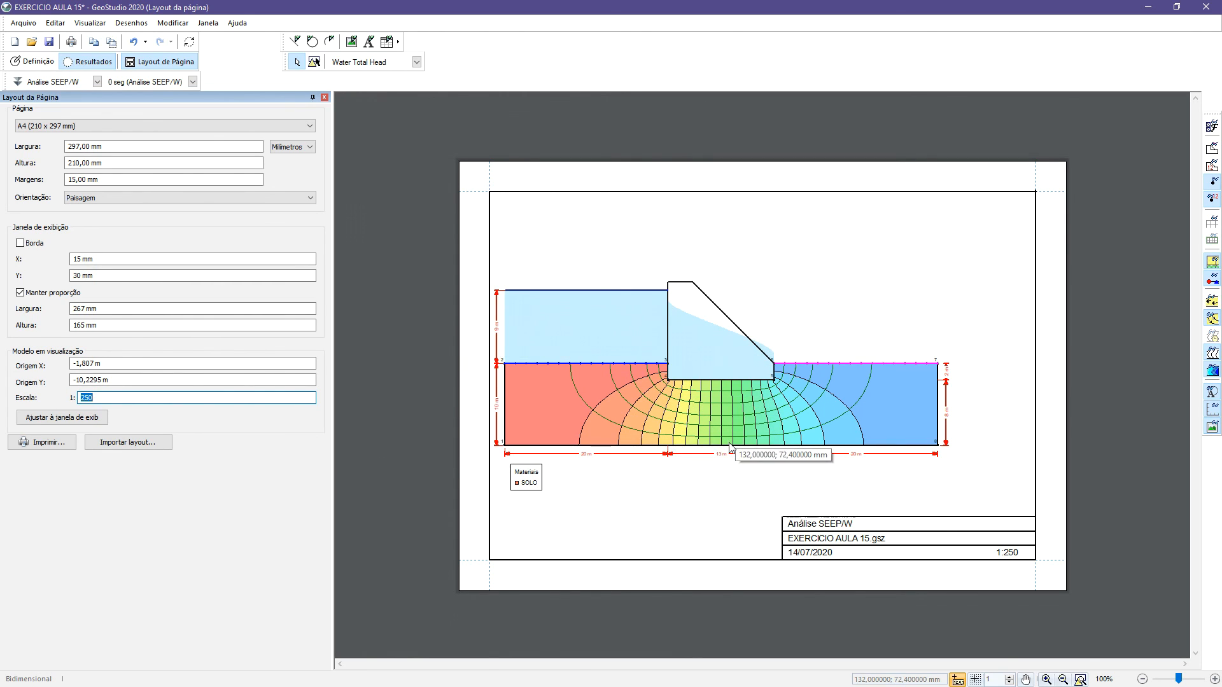
Set the model's X origin on the page to -7 m, after trying -5 m and -8 m.
key("shift+Tab")
key("shift+Tab")
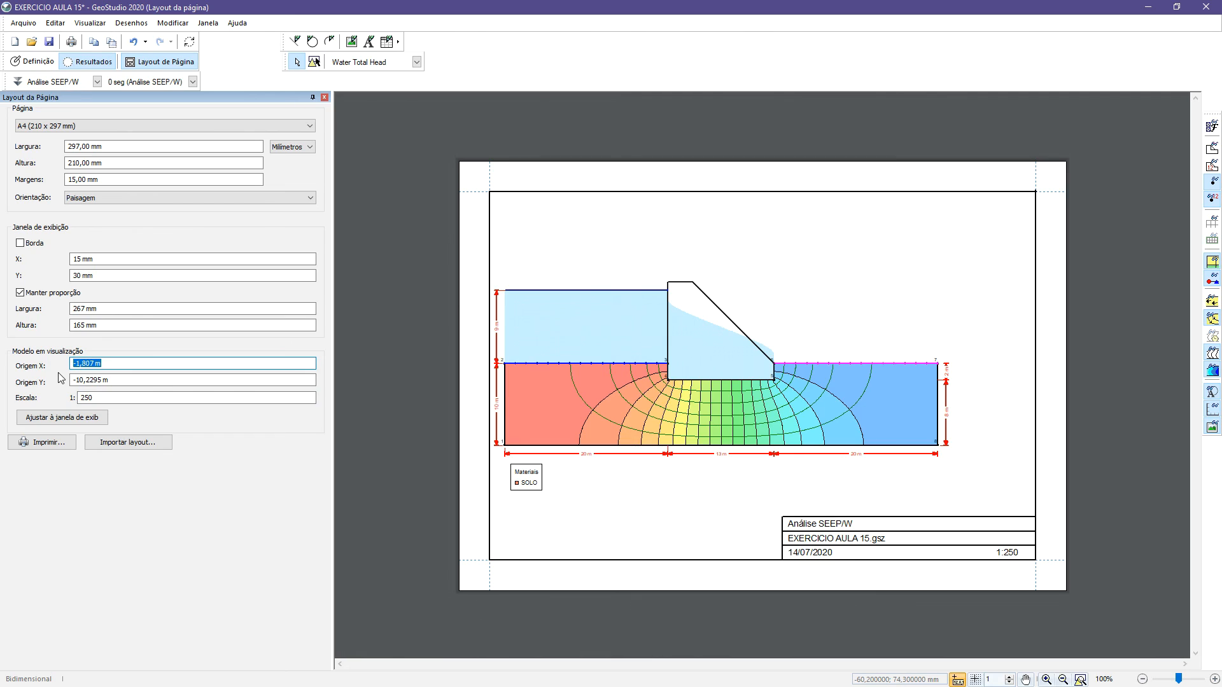
type("-5")
key("Return")
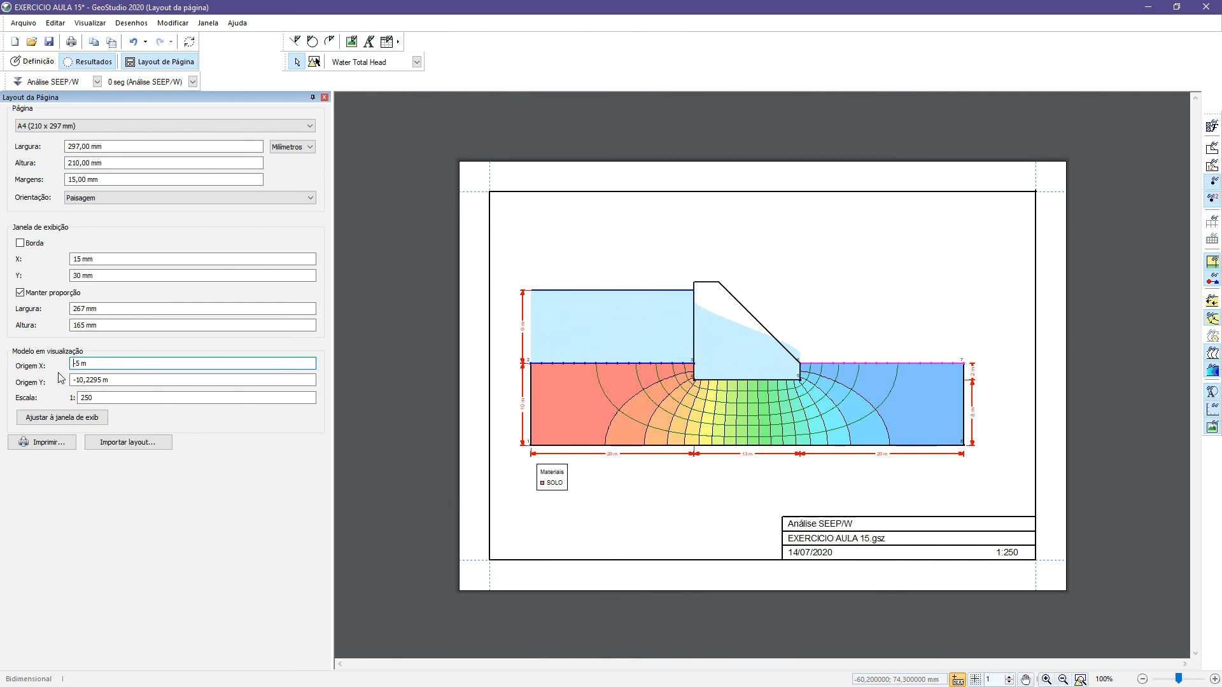
left_click_drag(98, 363, 56, 363)
type("-8")
key("Return")
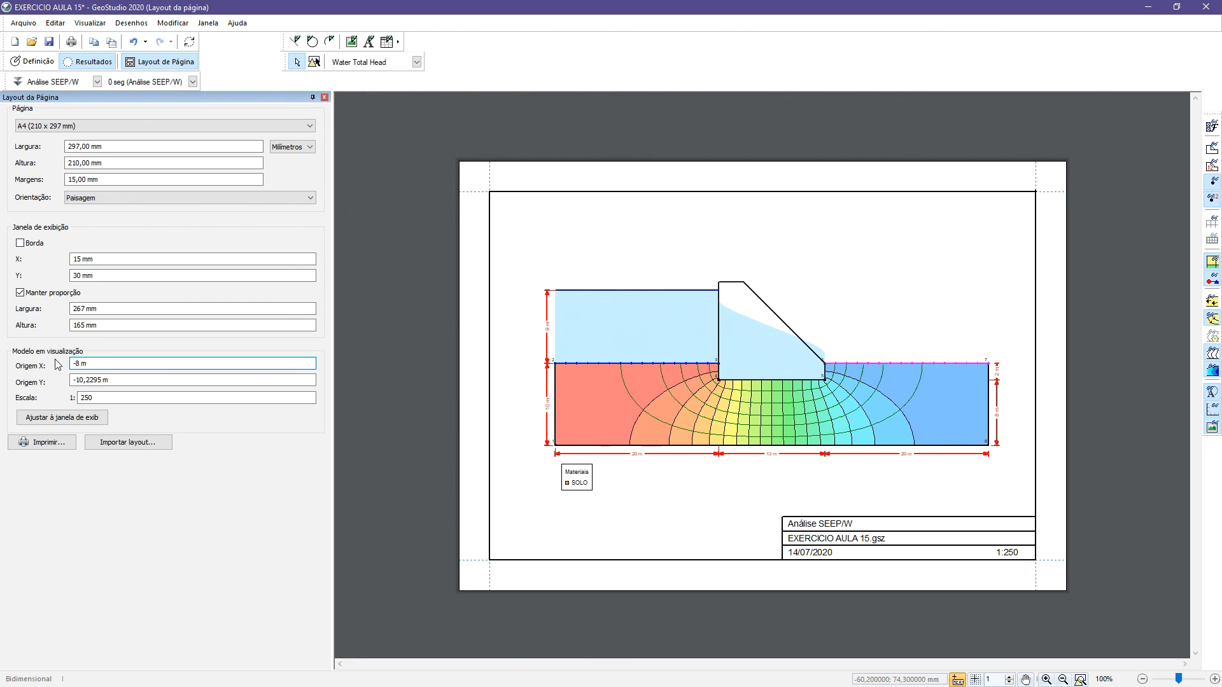
left_click_drag(86, 363, 63, 367)
type("-7")
key("Return")
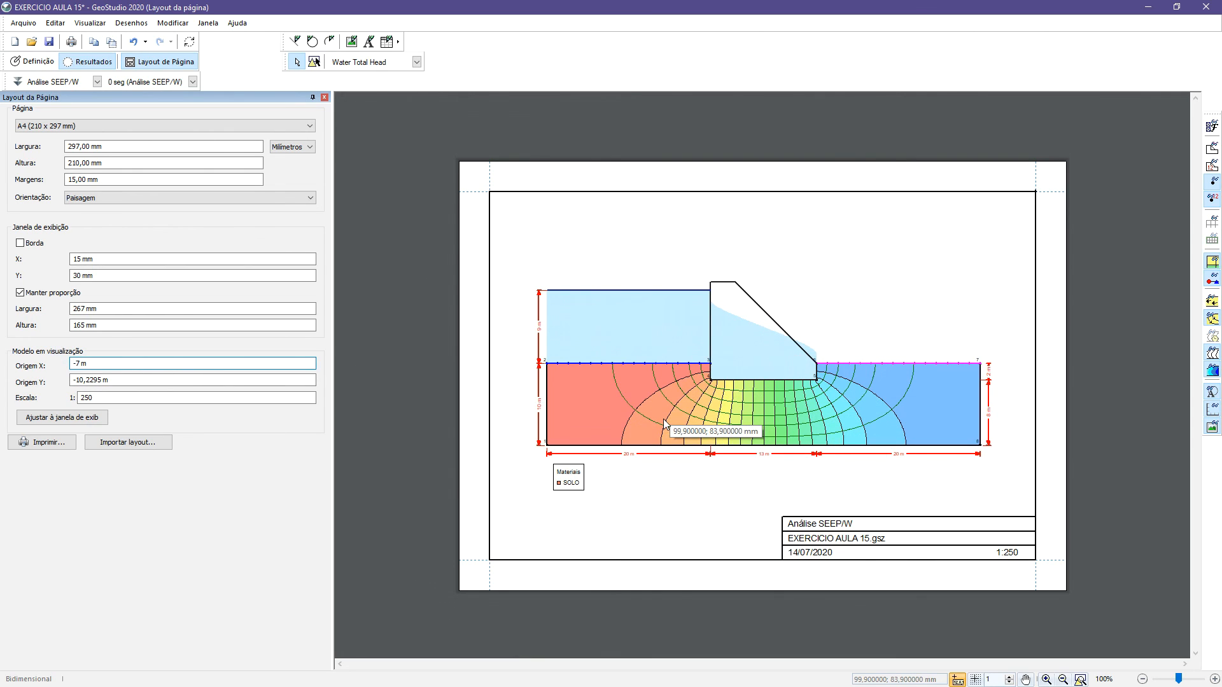
scroll(665, 425, "up", 2)
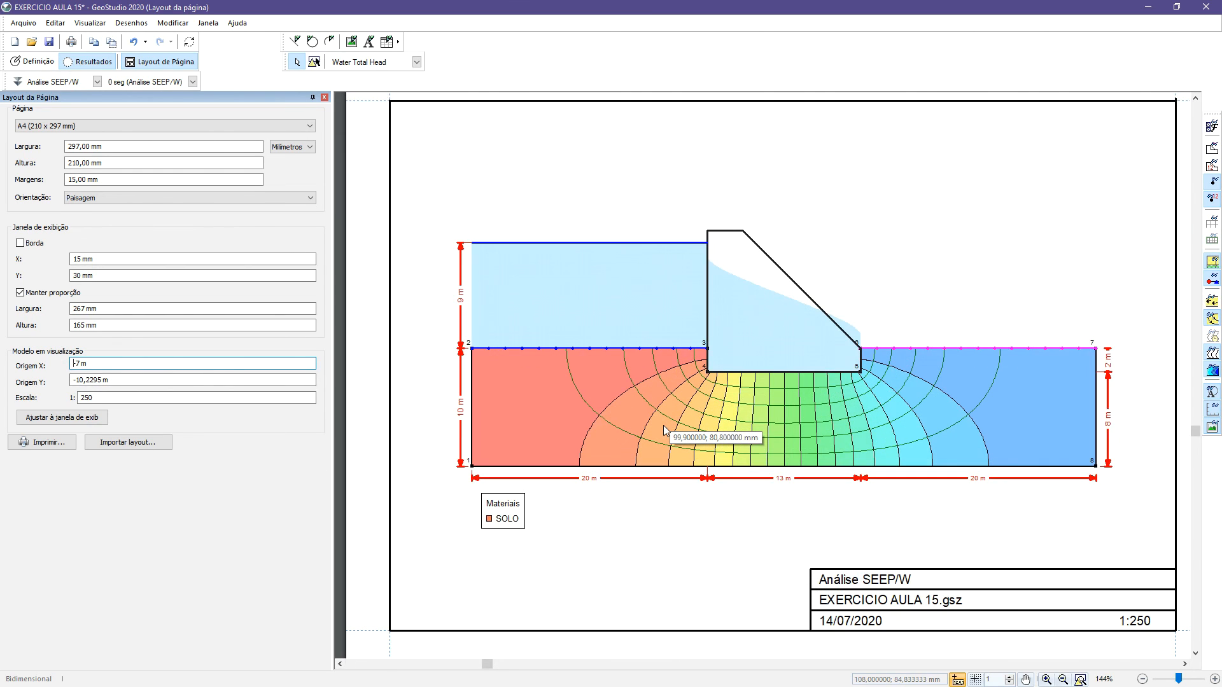